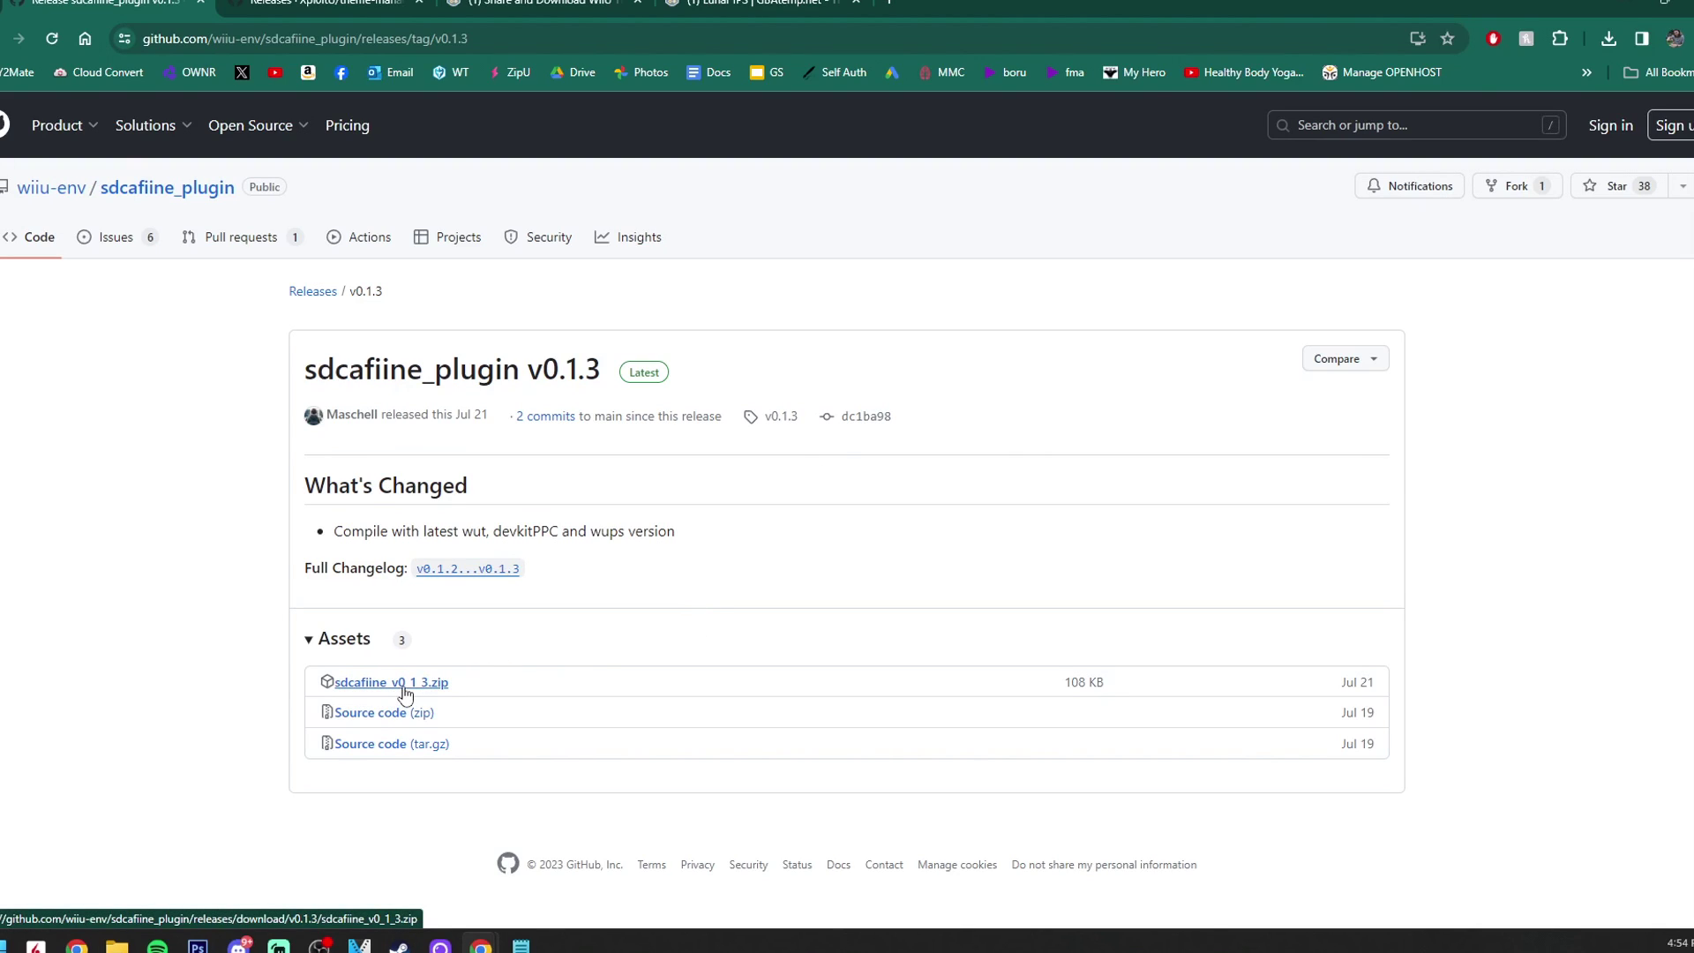
Step: Download sdcafiine_v0_1_3.zip and theme-manager.zip from their GitHub release pages, closing both pages
left_click(431, 697)
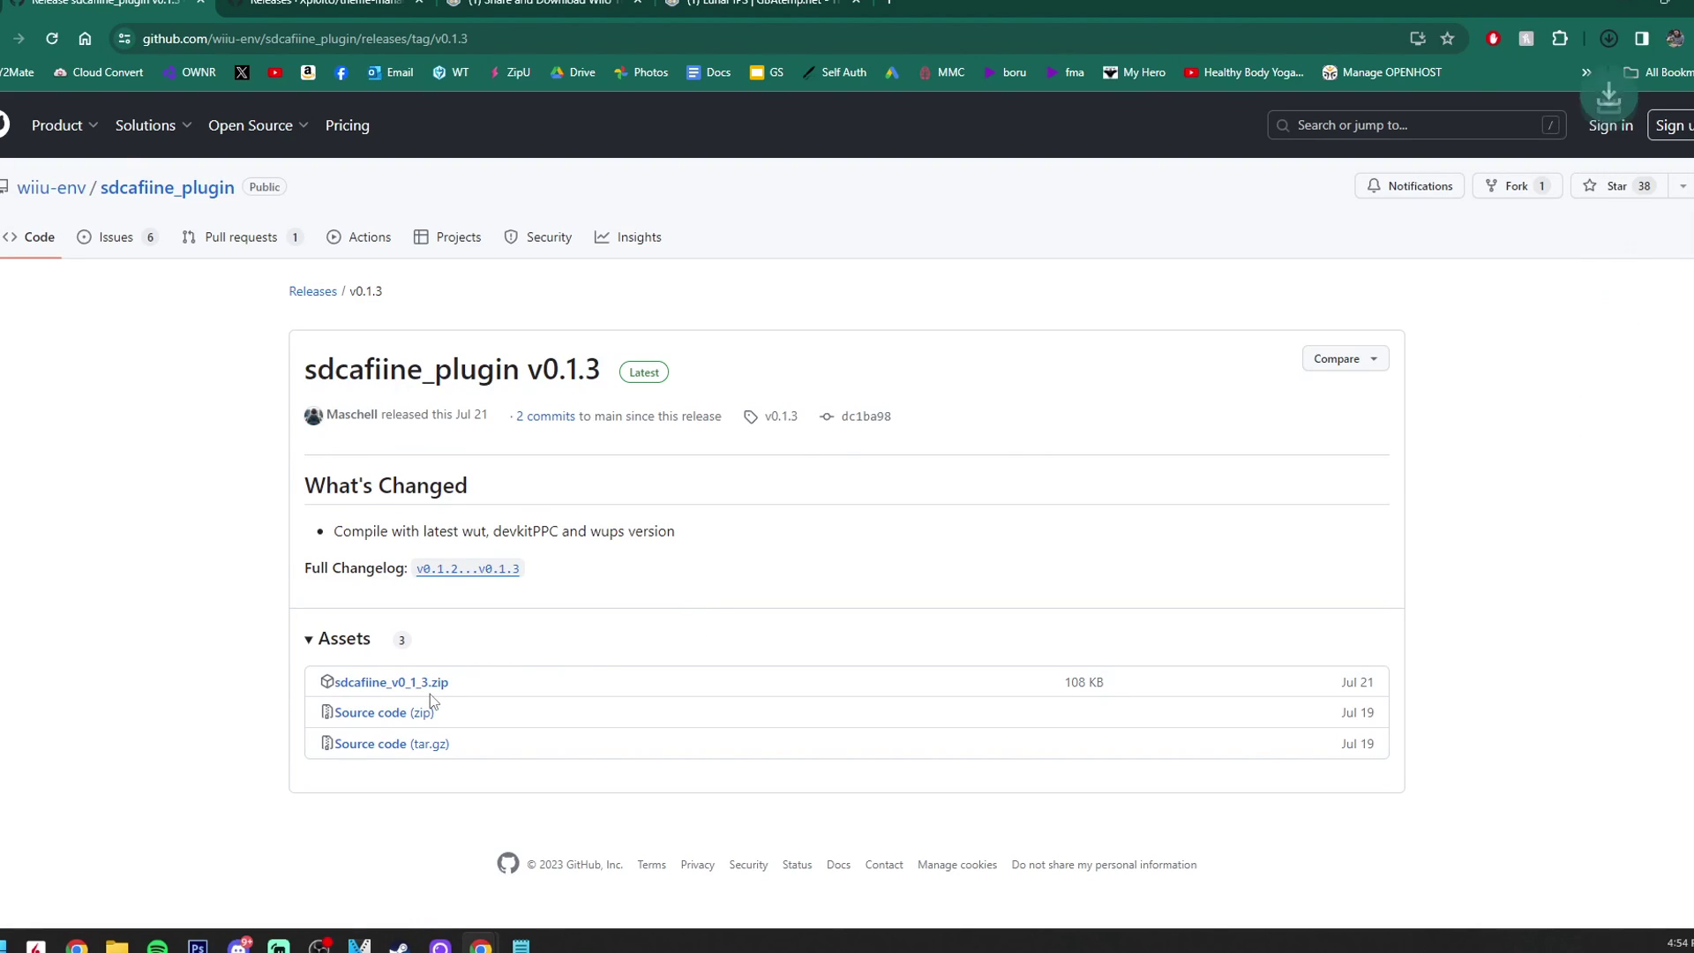
left_click(206, 4)
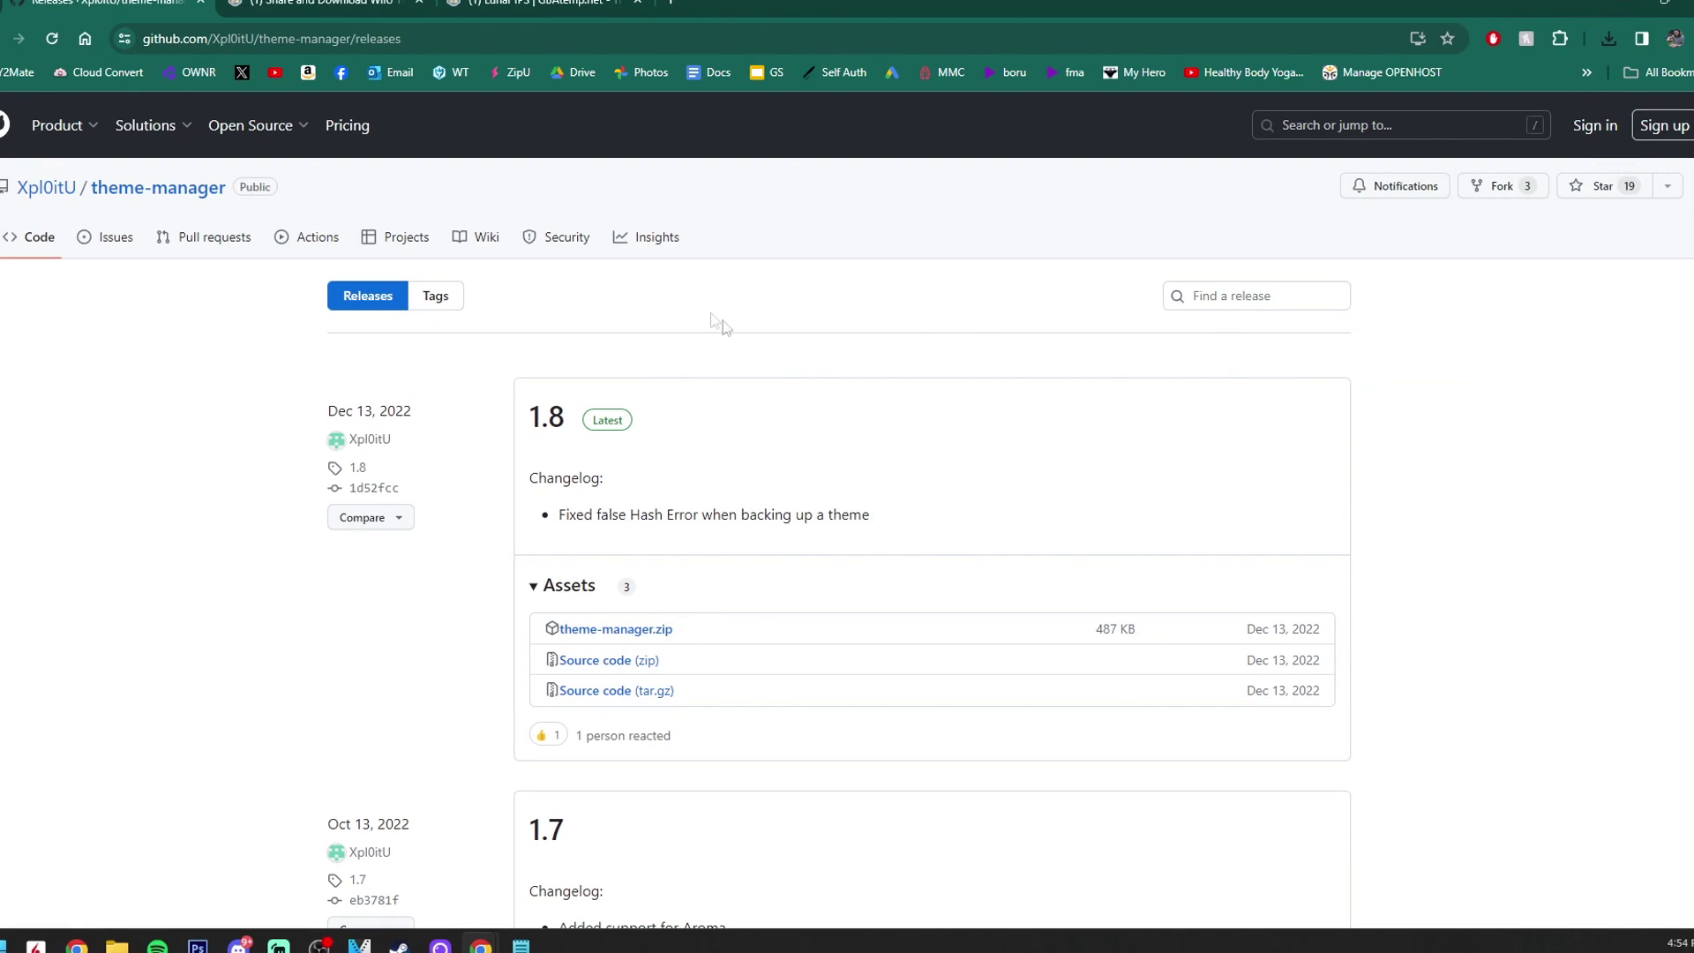
left_click(201, 5)
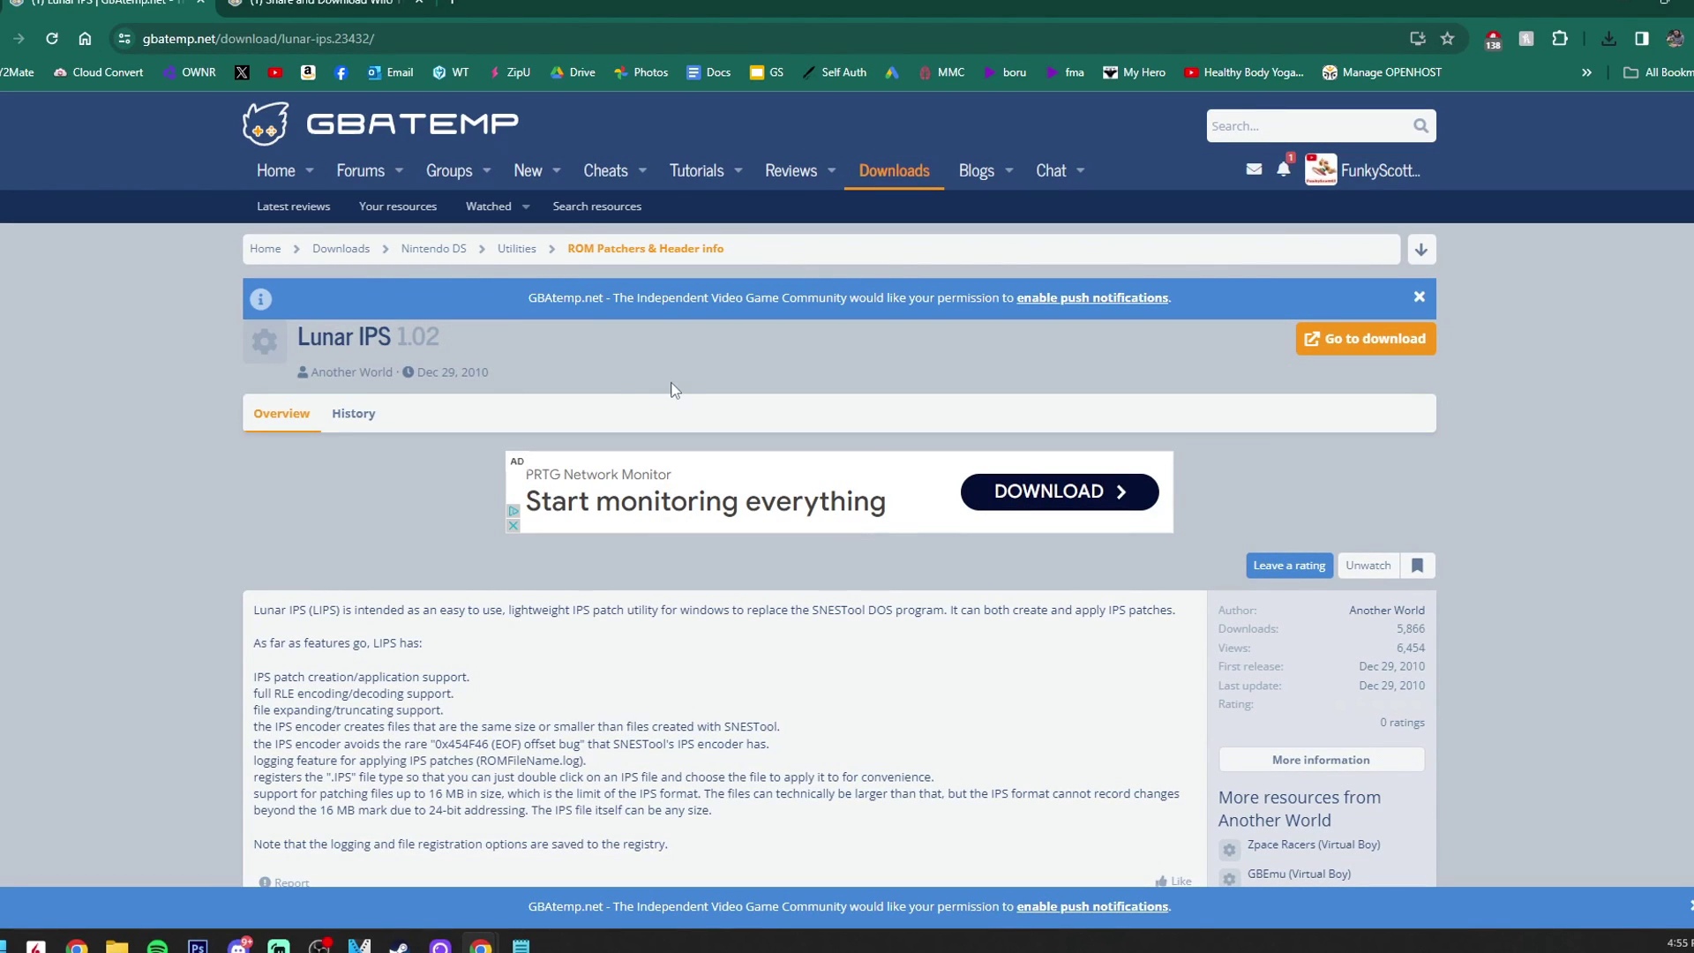
Step: Download Lunar IPS 1.02 from its GBAtemp page and close that page
left_click(1361, 344)
left_click(201, 3)
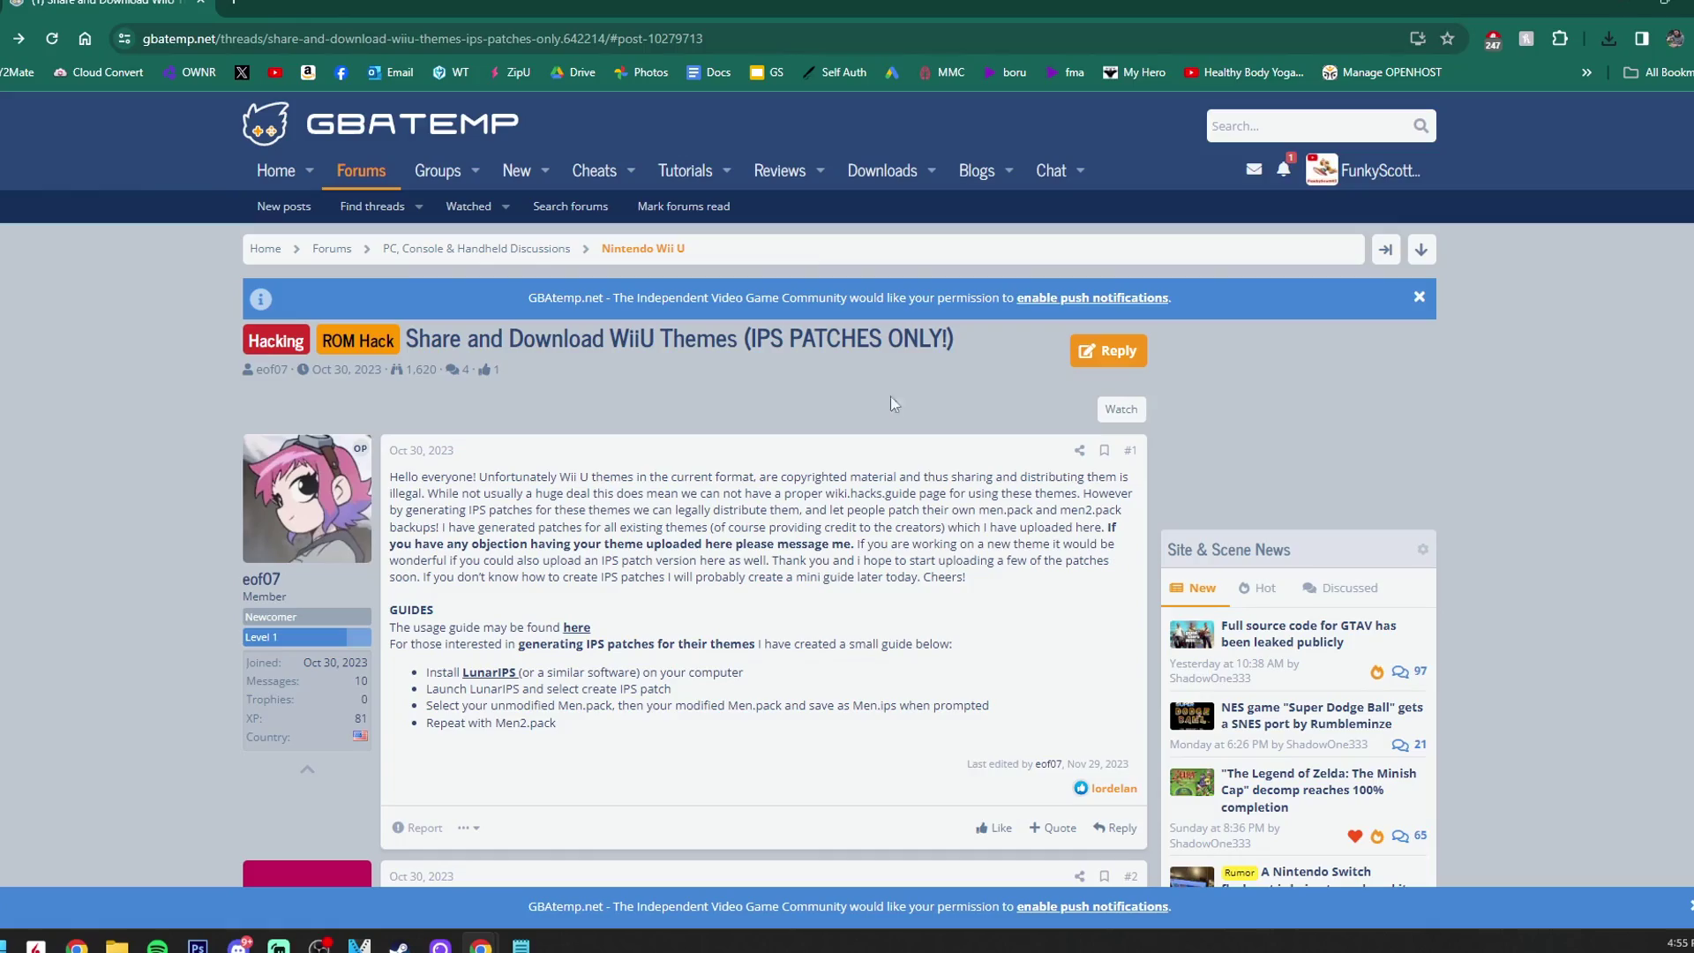
Step: Examine the theme previews in the Share and Download WiiU Themes thread, including Mario Galaxy and the coloured Dark Themes
scroll(924, 397, "down", 15)
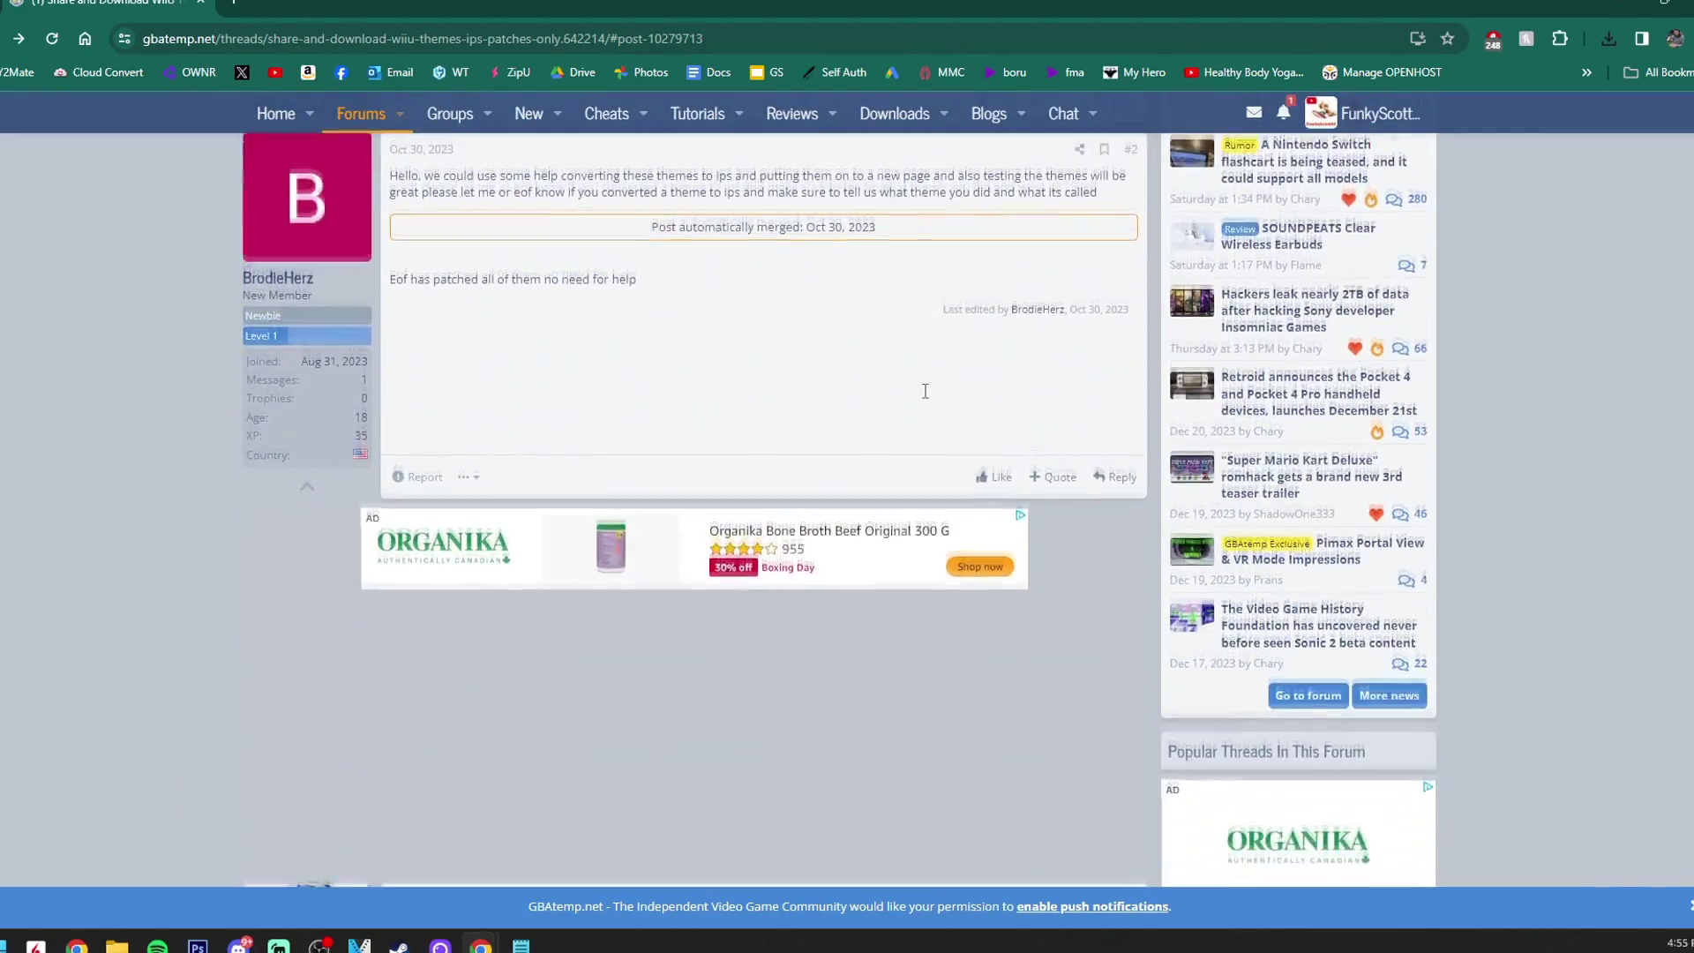
scroll(928, 404, "down", 20)
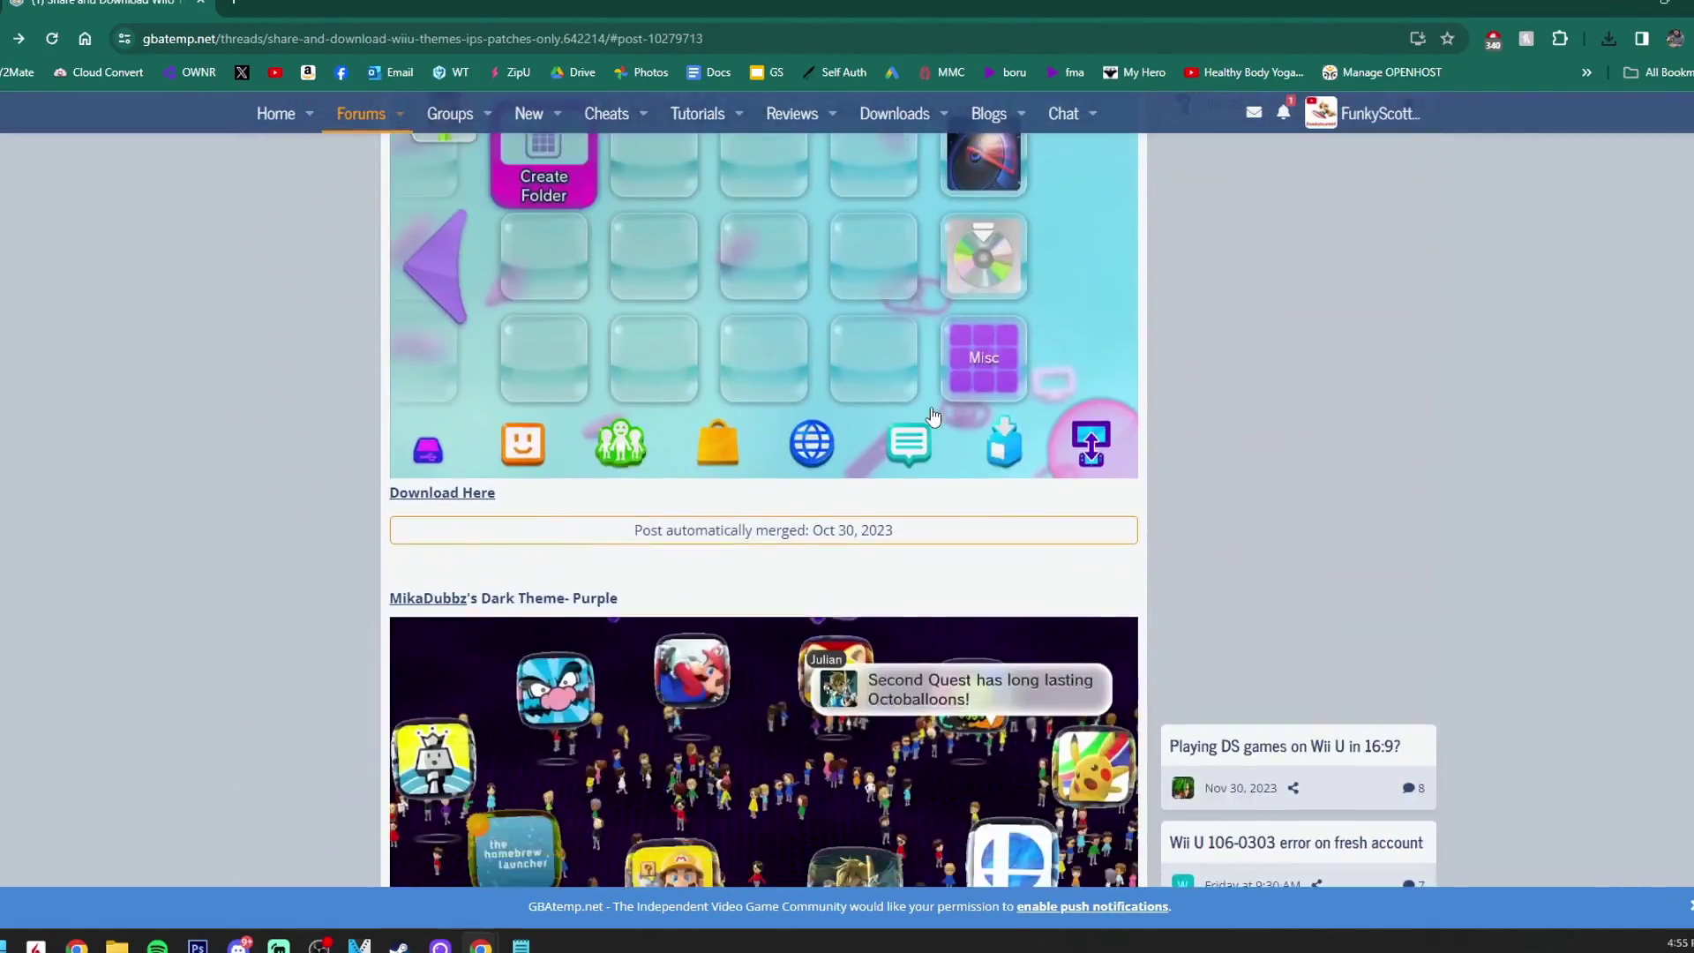
scroll(933, 415, "down", 20)
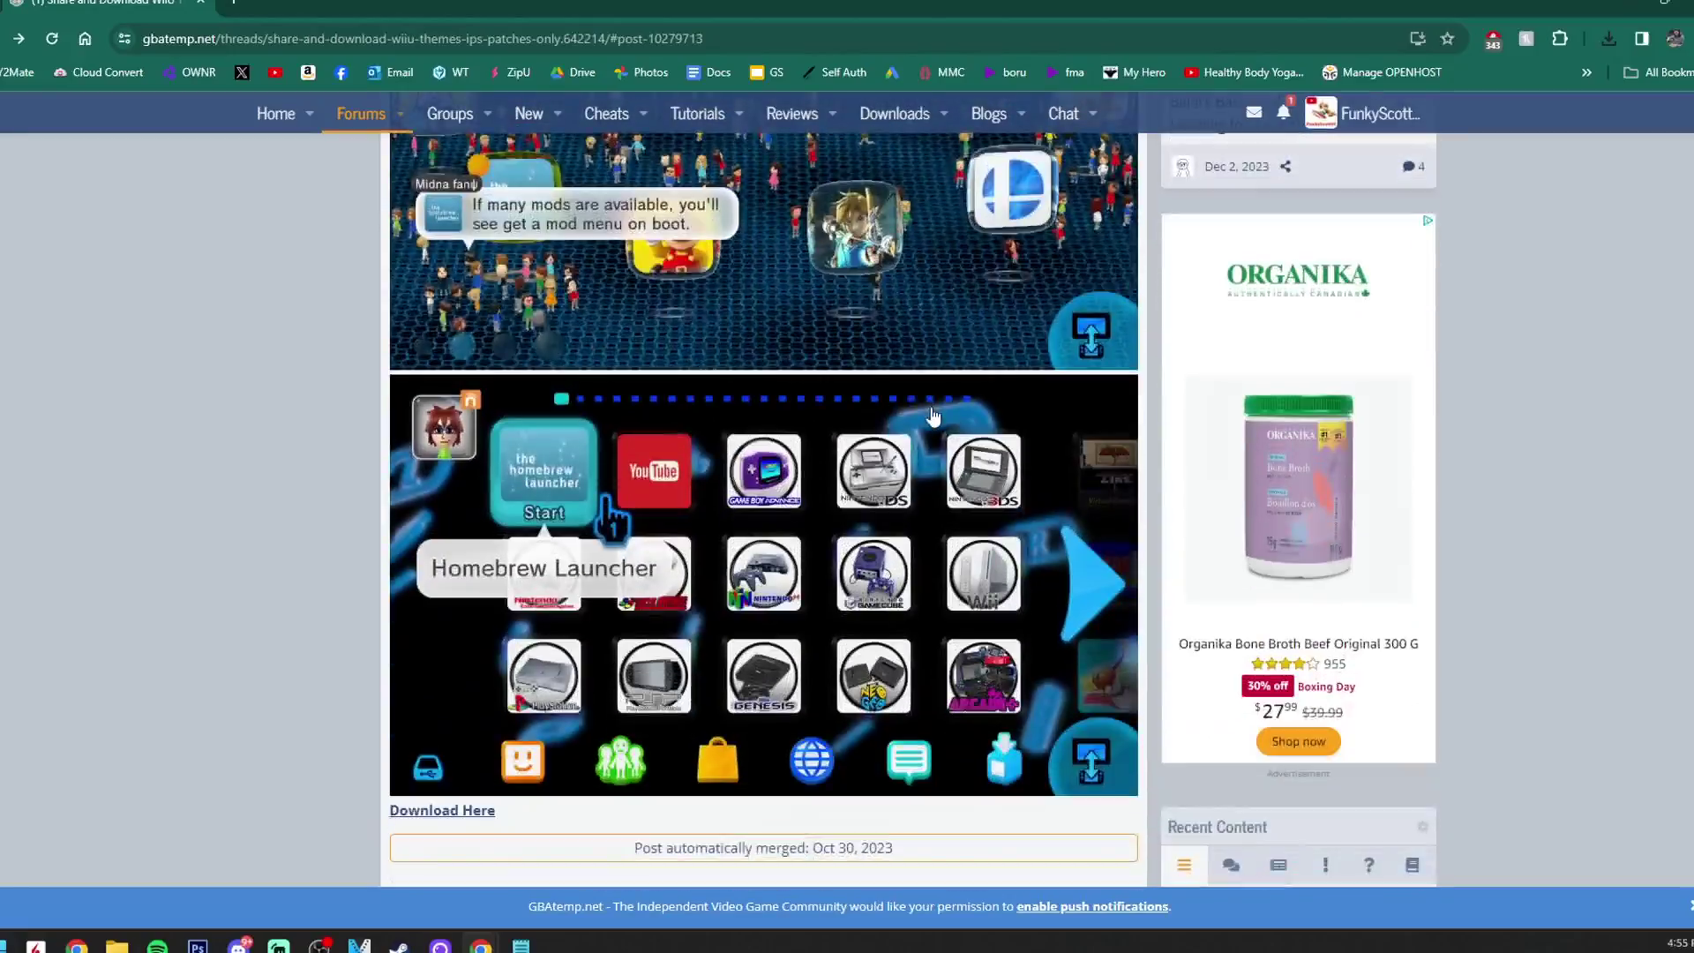
scroll(931, 411, "down", 9)
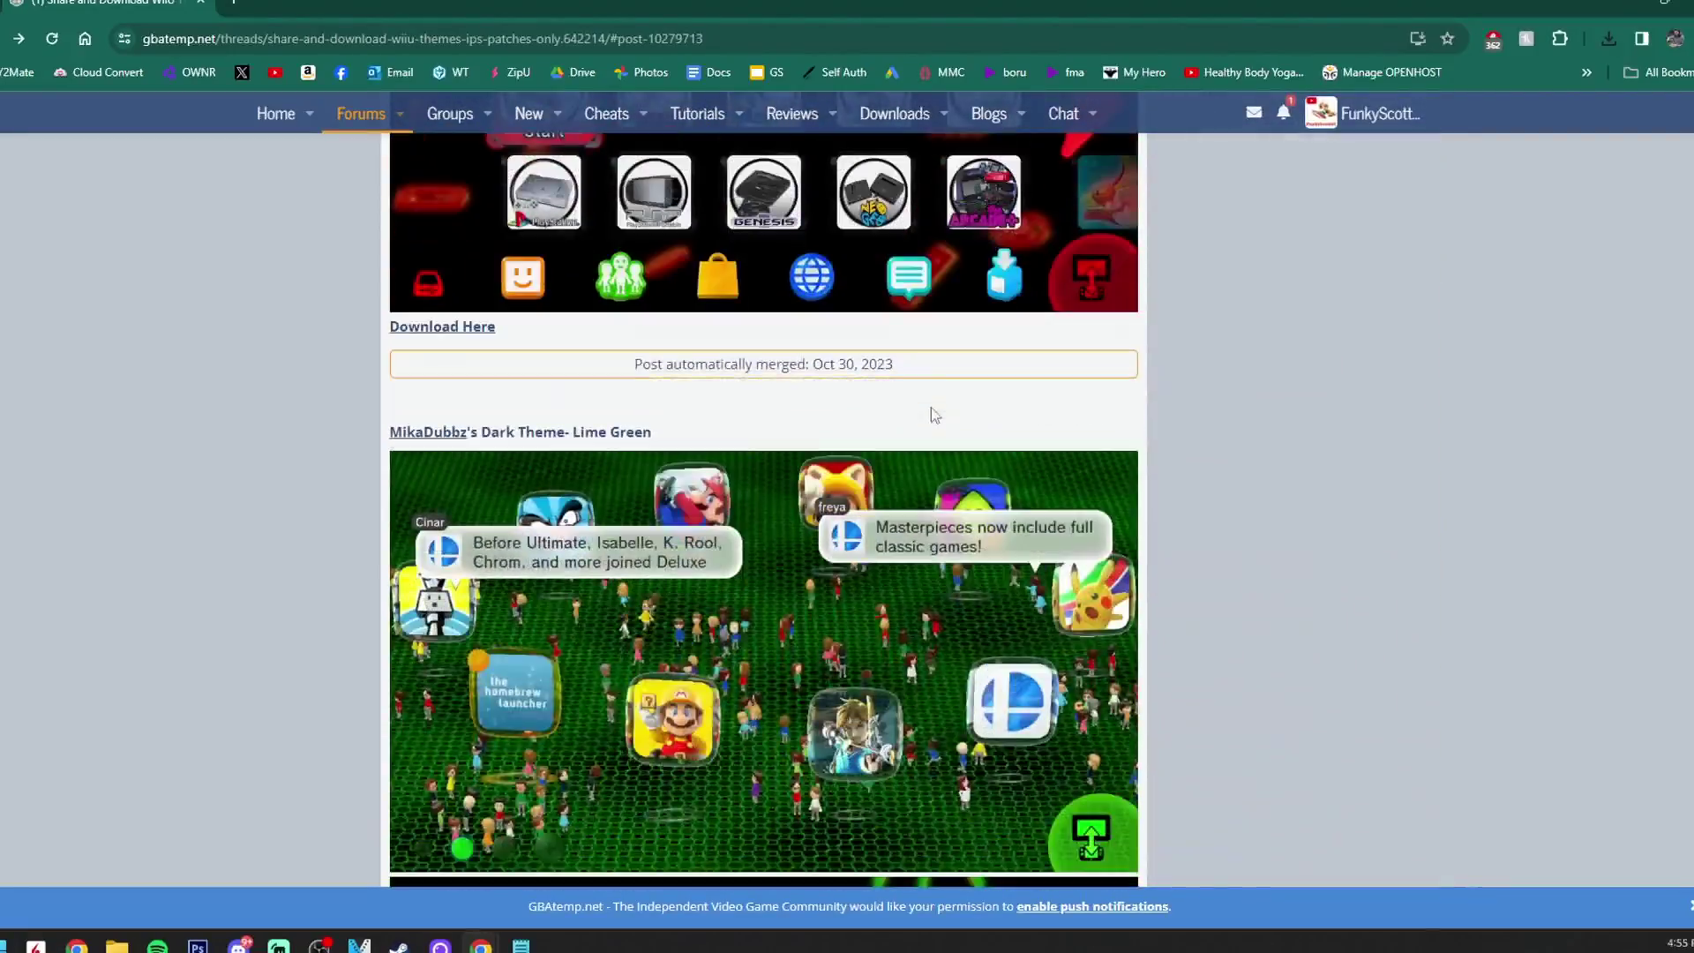
scroll(1128, 568, "up", 5)
scroll(974, 481, "down", 4)
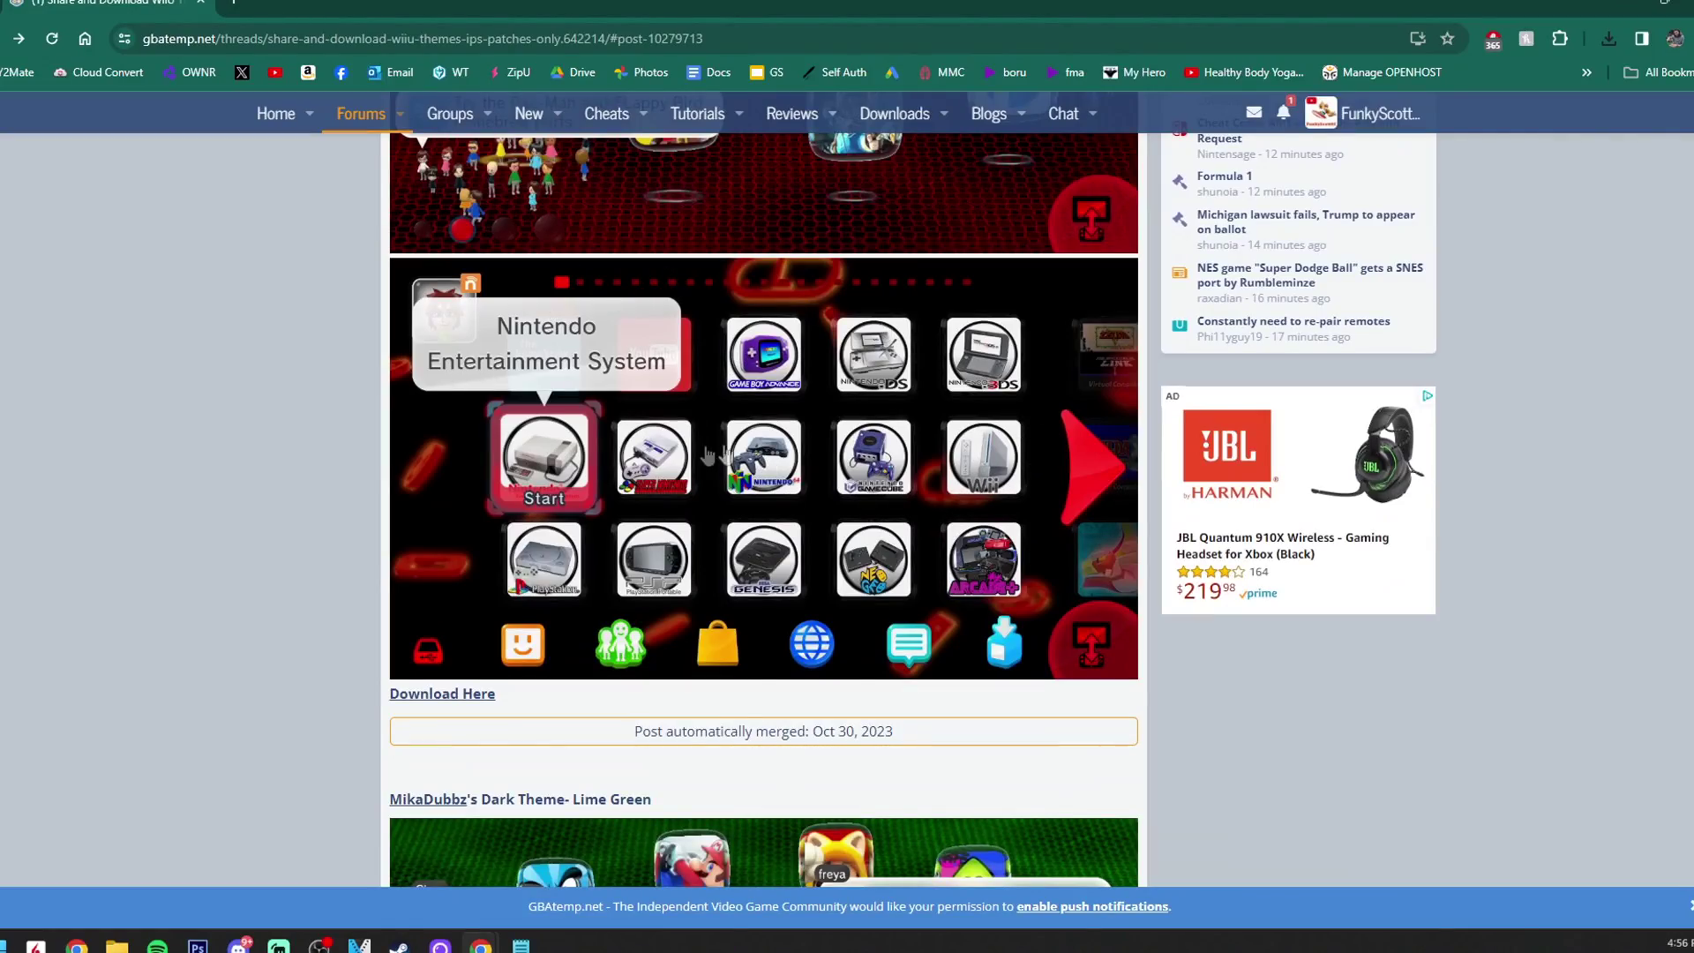
scroll(704, 442, "down", 20)
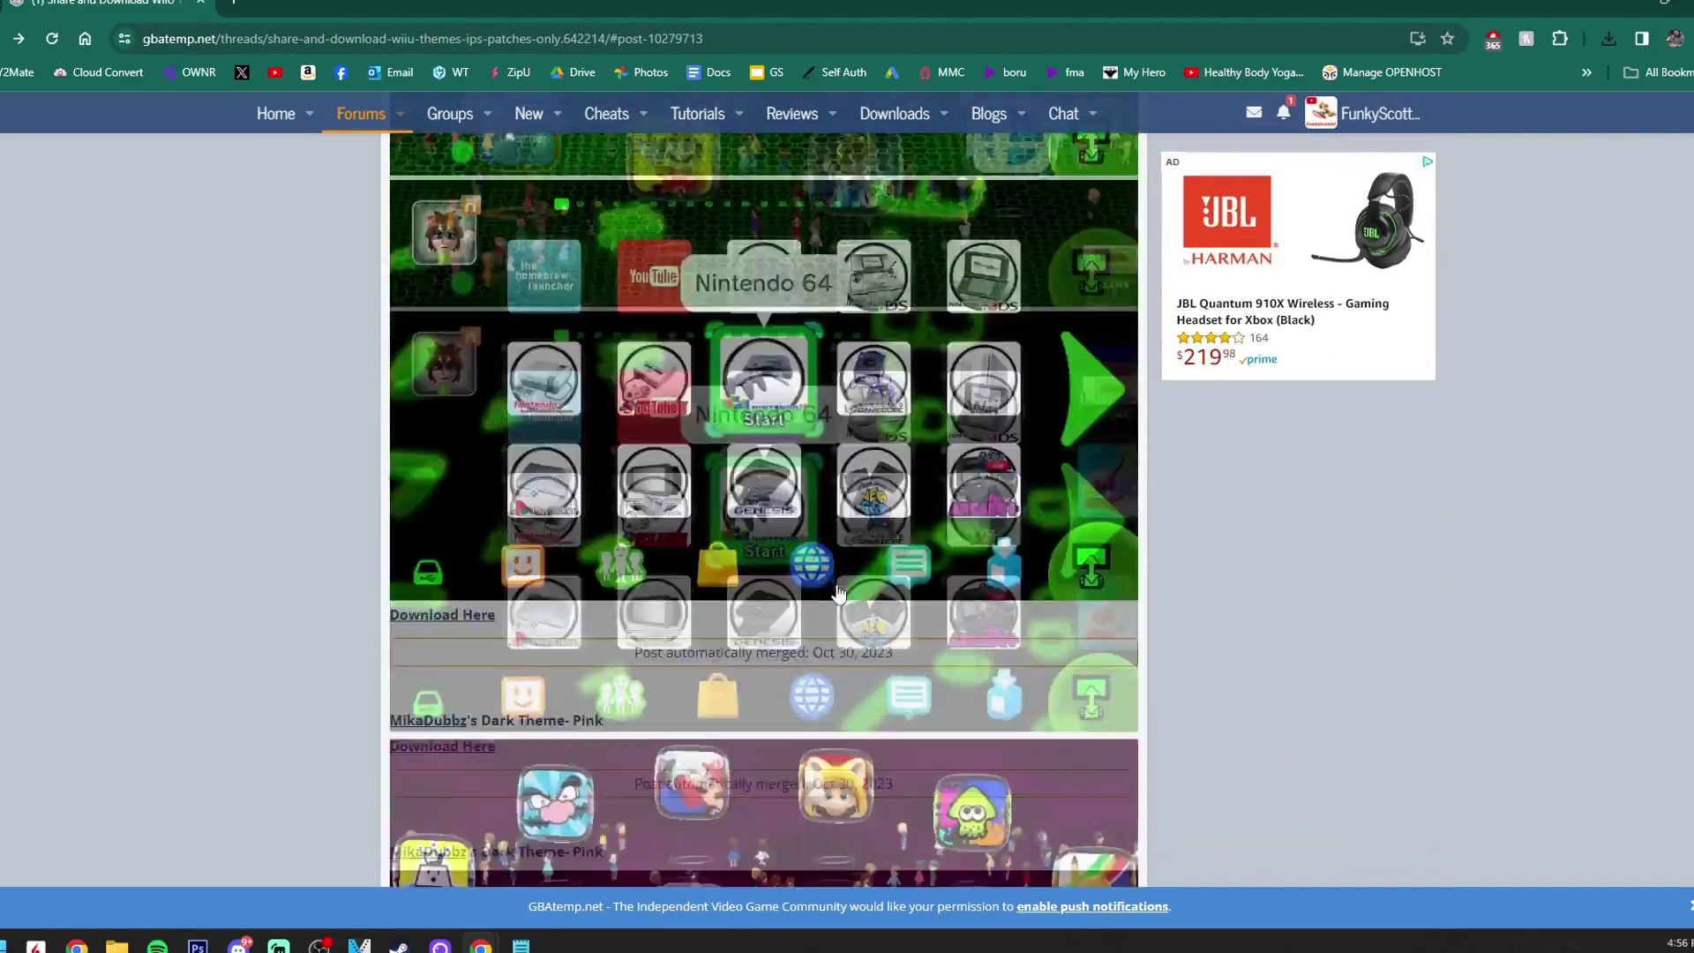
scroll(875, 605, "down", 5)
scroll(878, 606, "up", 20)
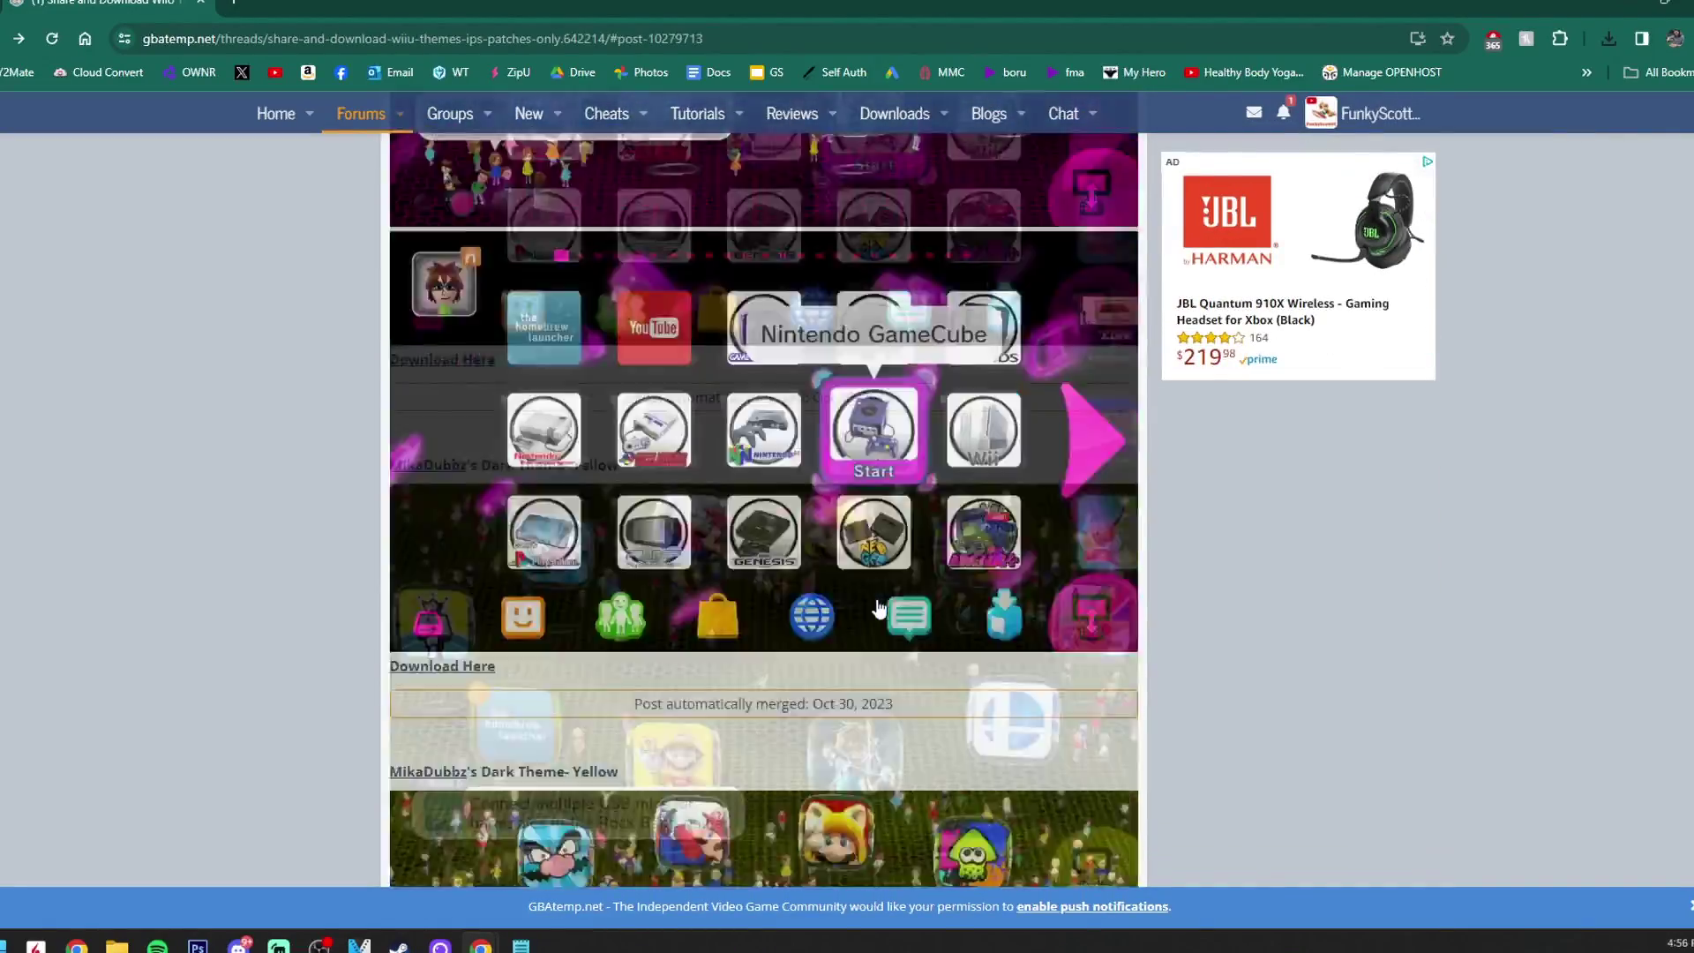
scroll(878, 606, "up", 12)
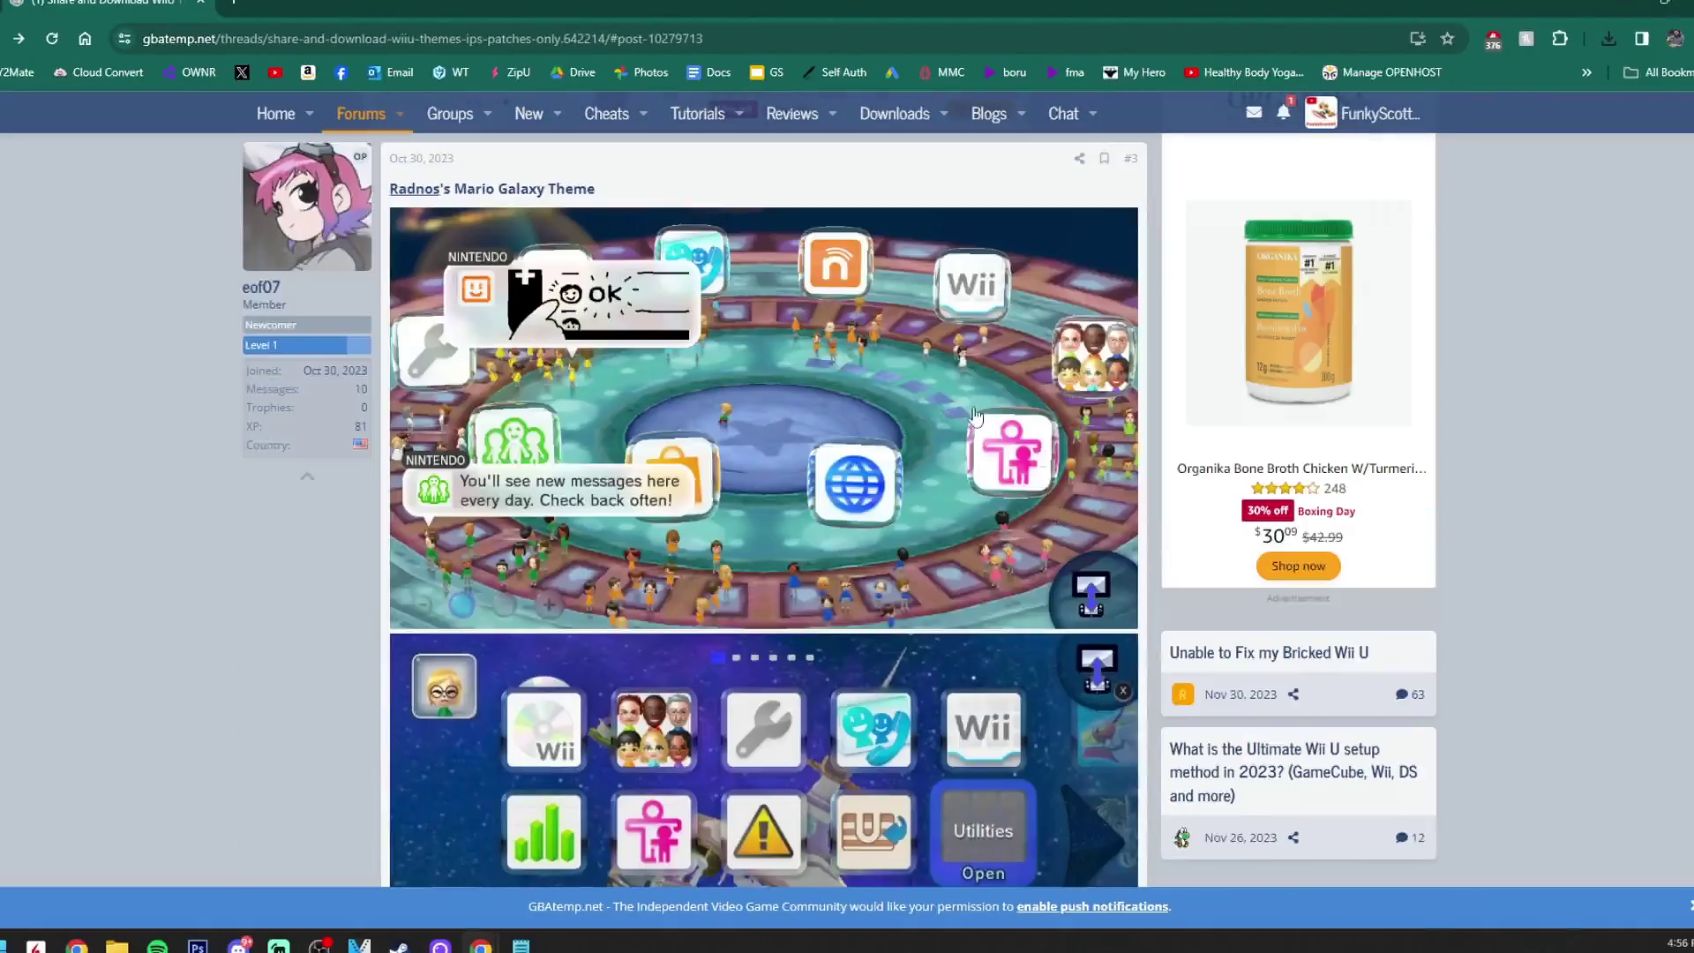
scroll(885, 533, "down", 1)
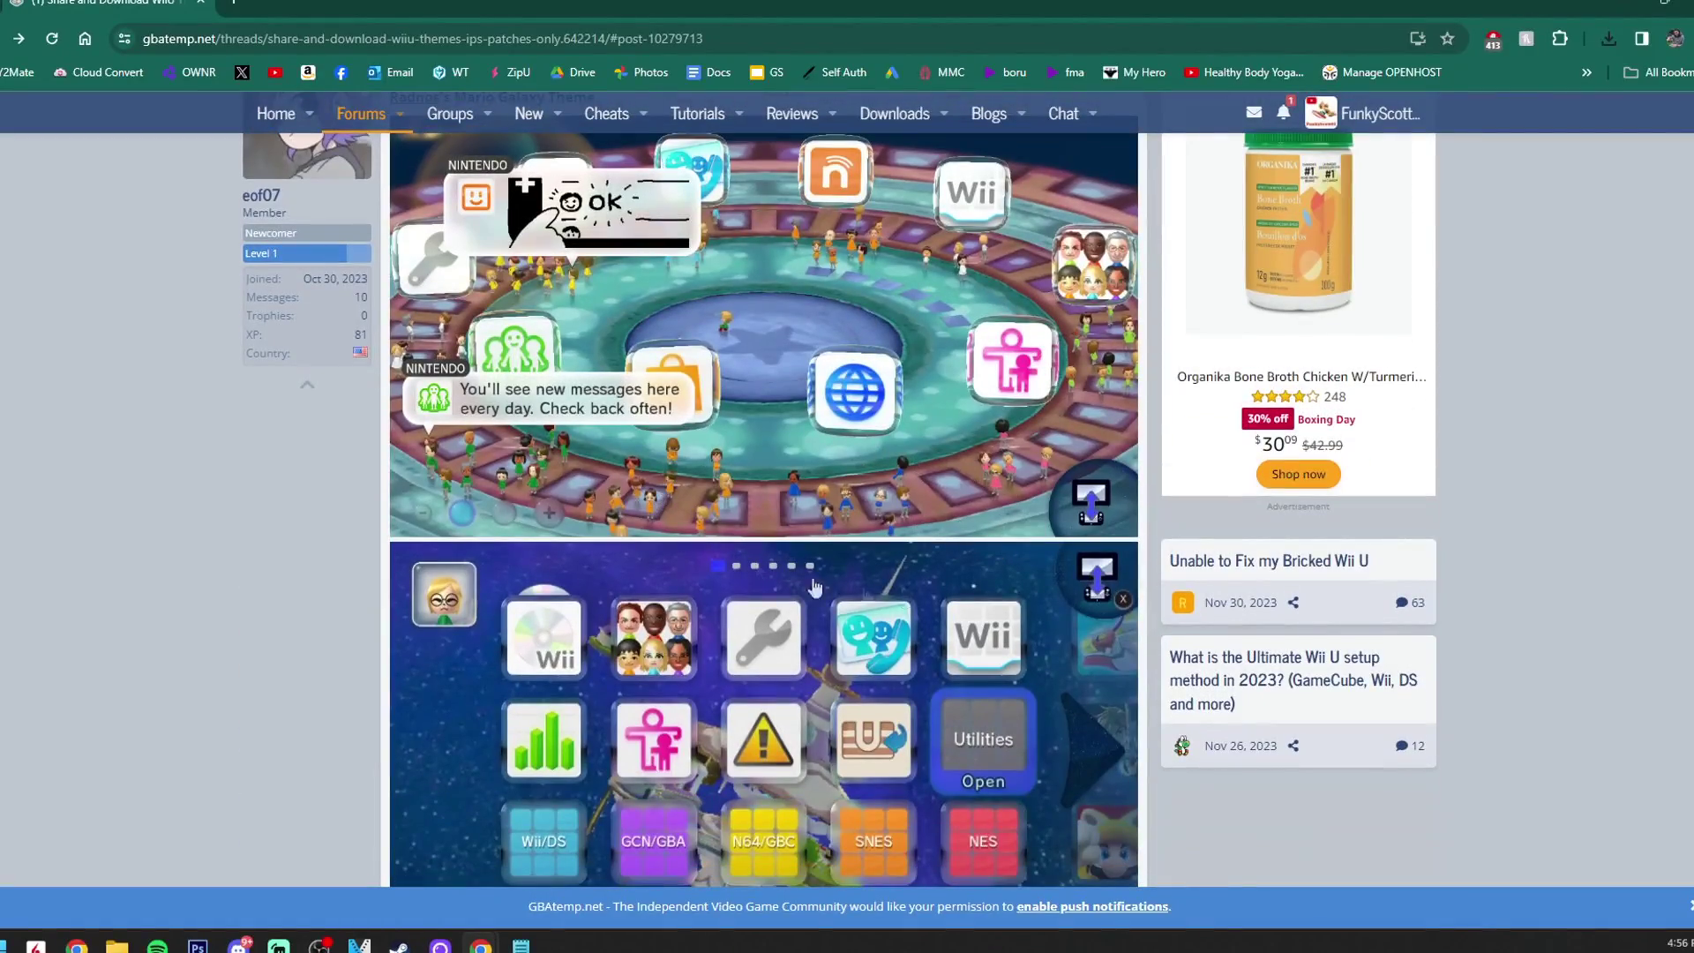
scroll(964, 587, "down", 9)
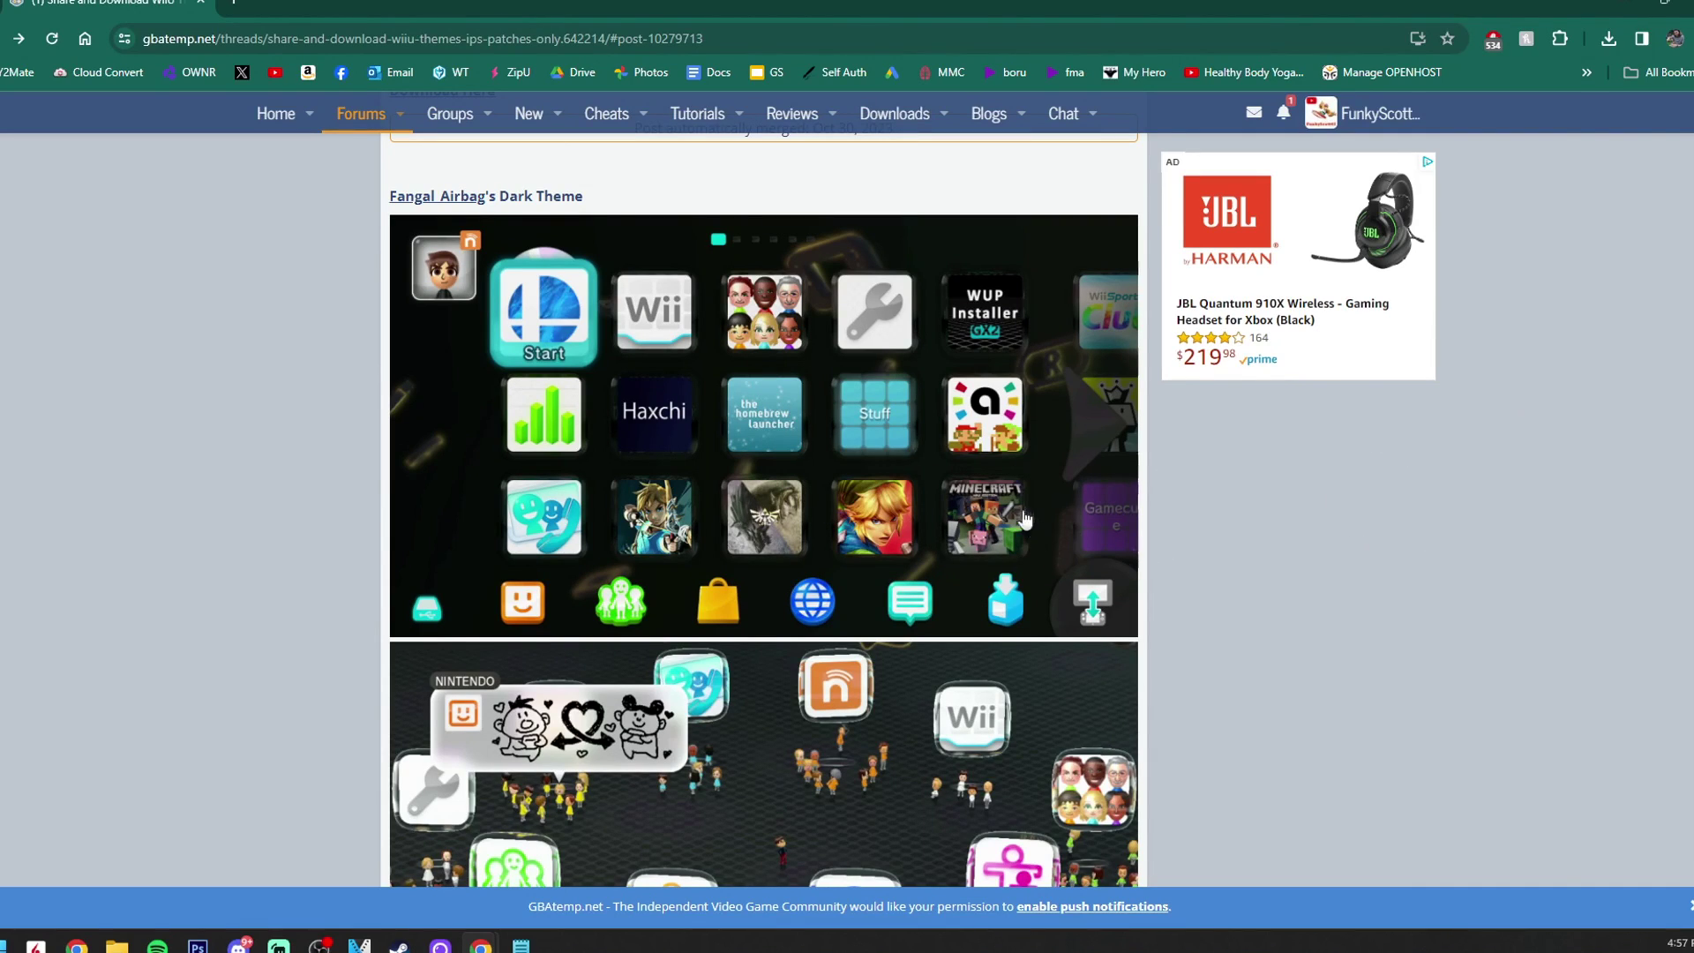
Step: Open the download folder of the plain Dark Theme and download both Men.ips and Men2.ips
scroll(1260, 497, "down", 5)
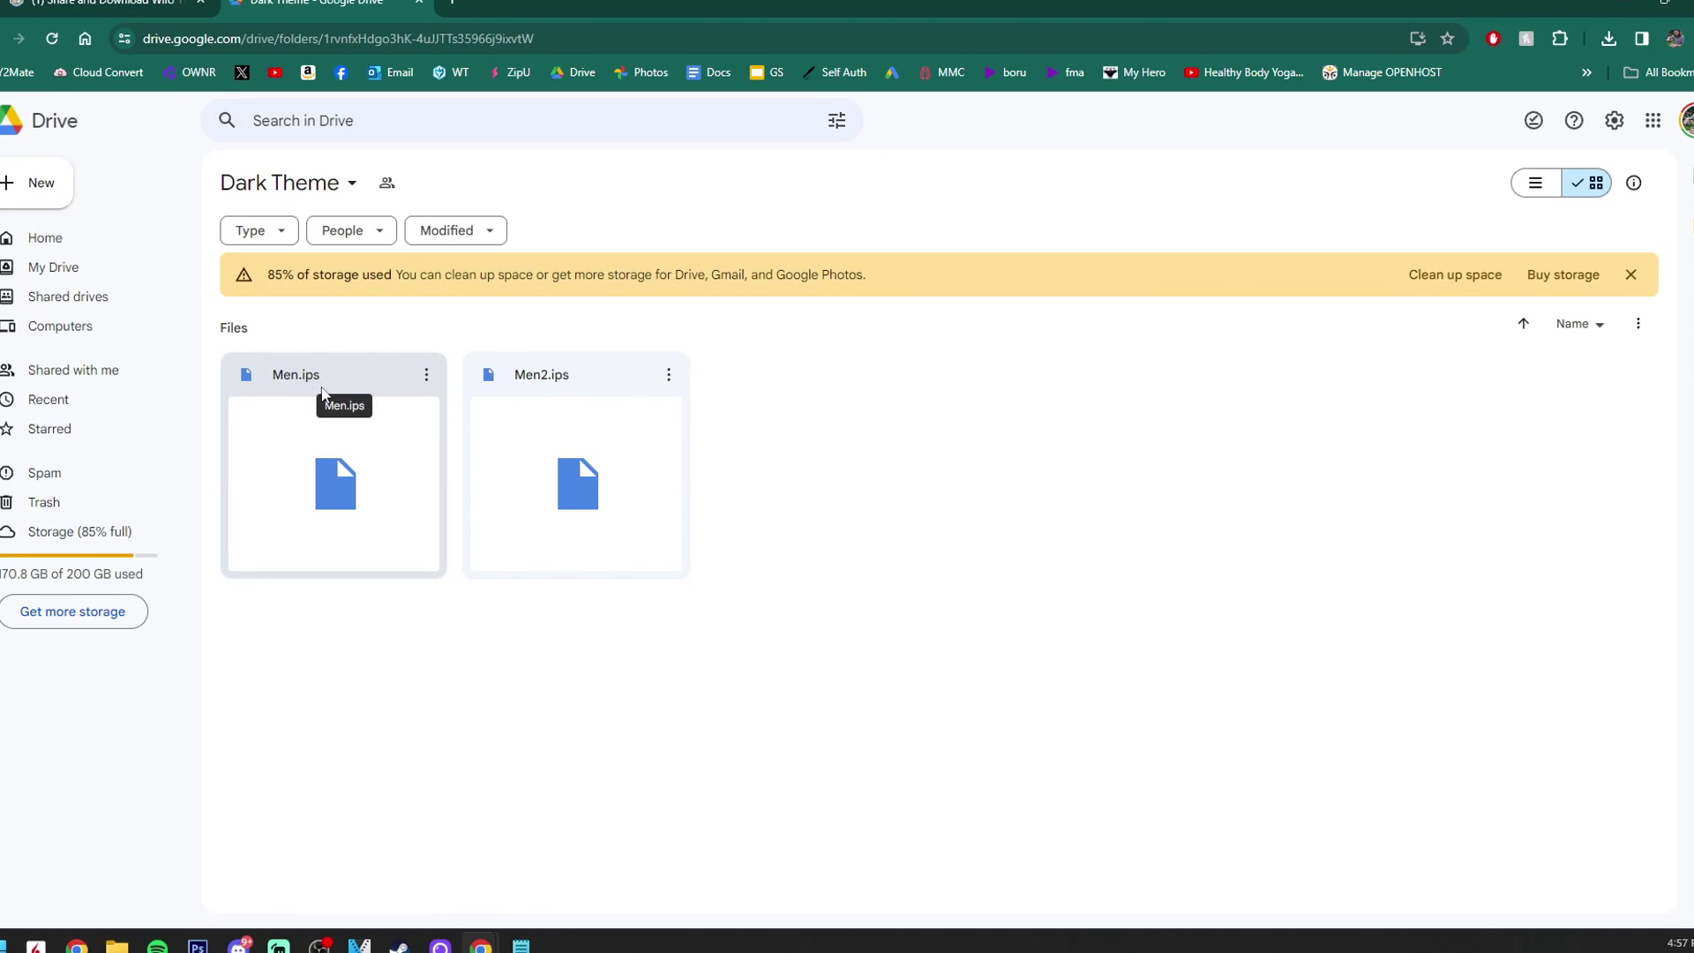
left_click_drag(854, 443, 343, 460)
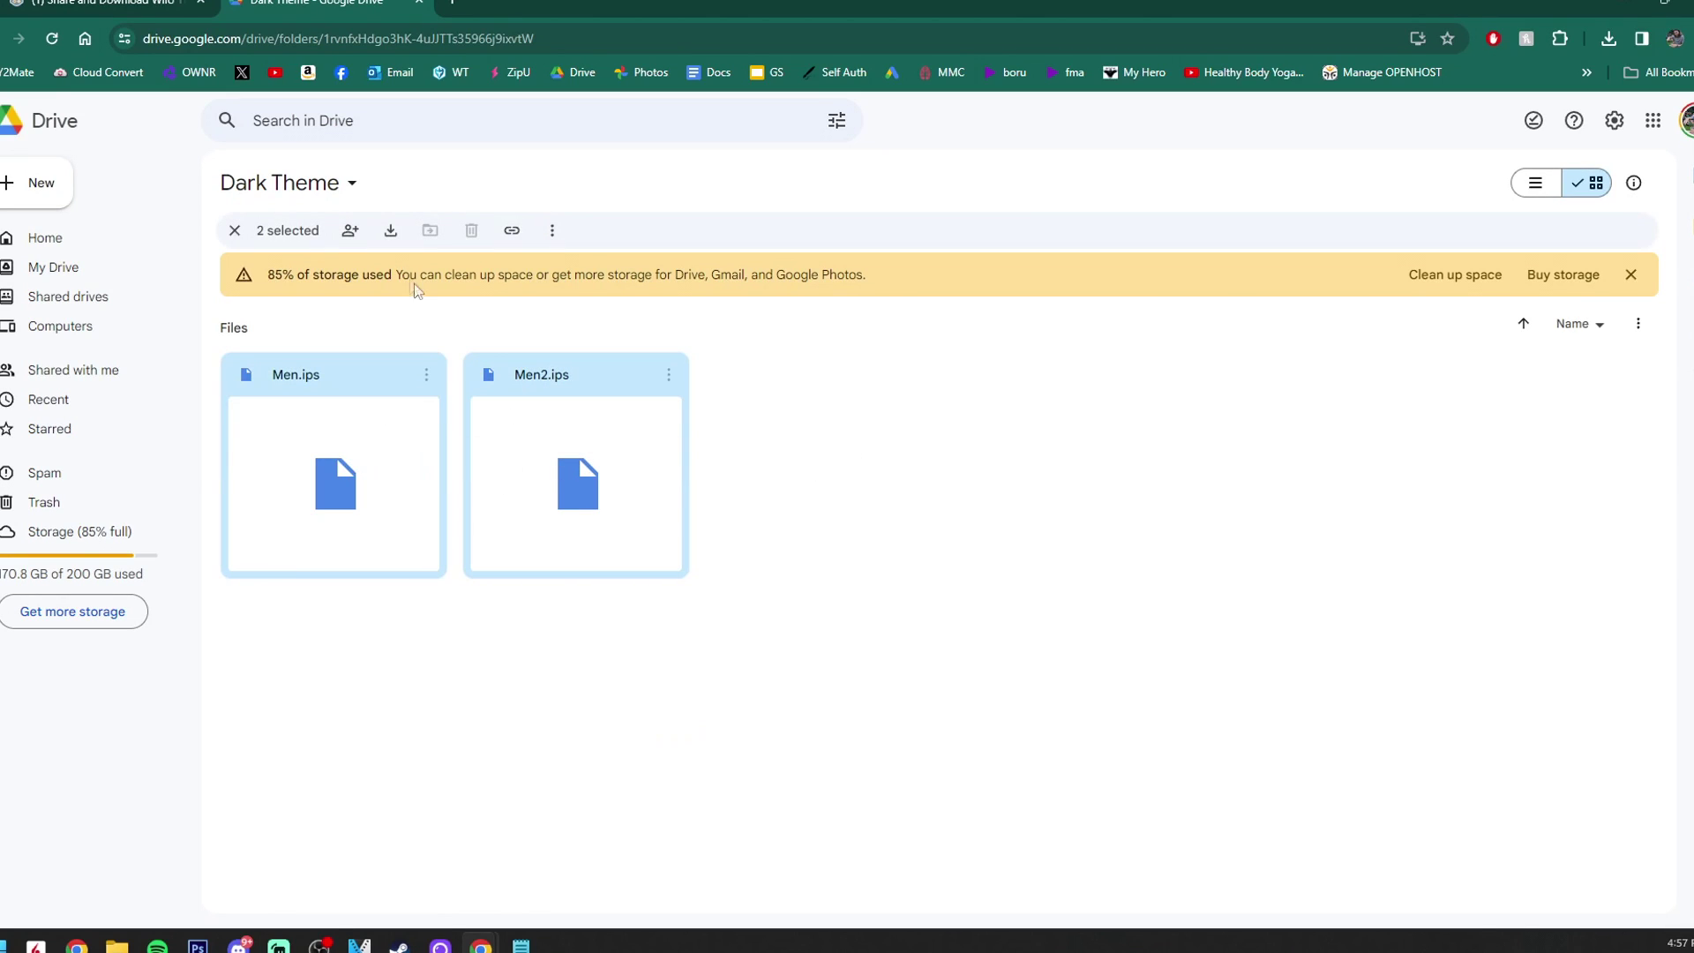
left_click(391, 231)
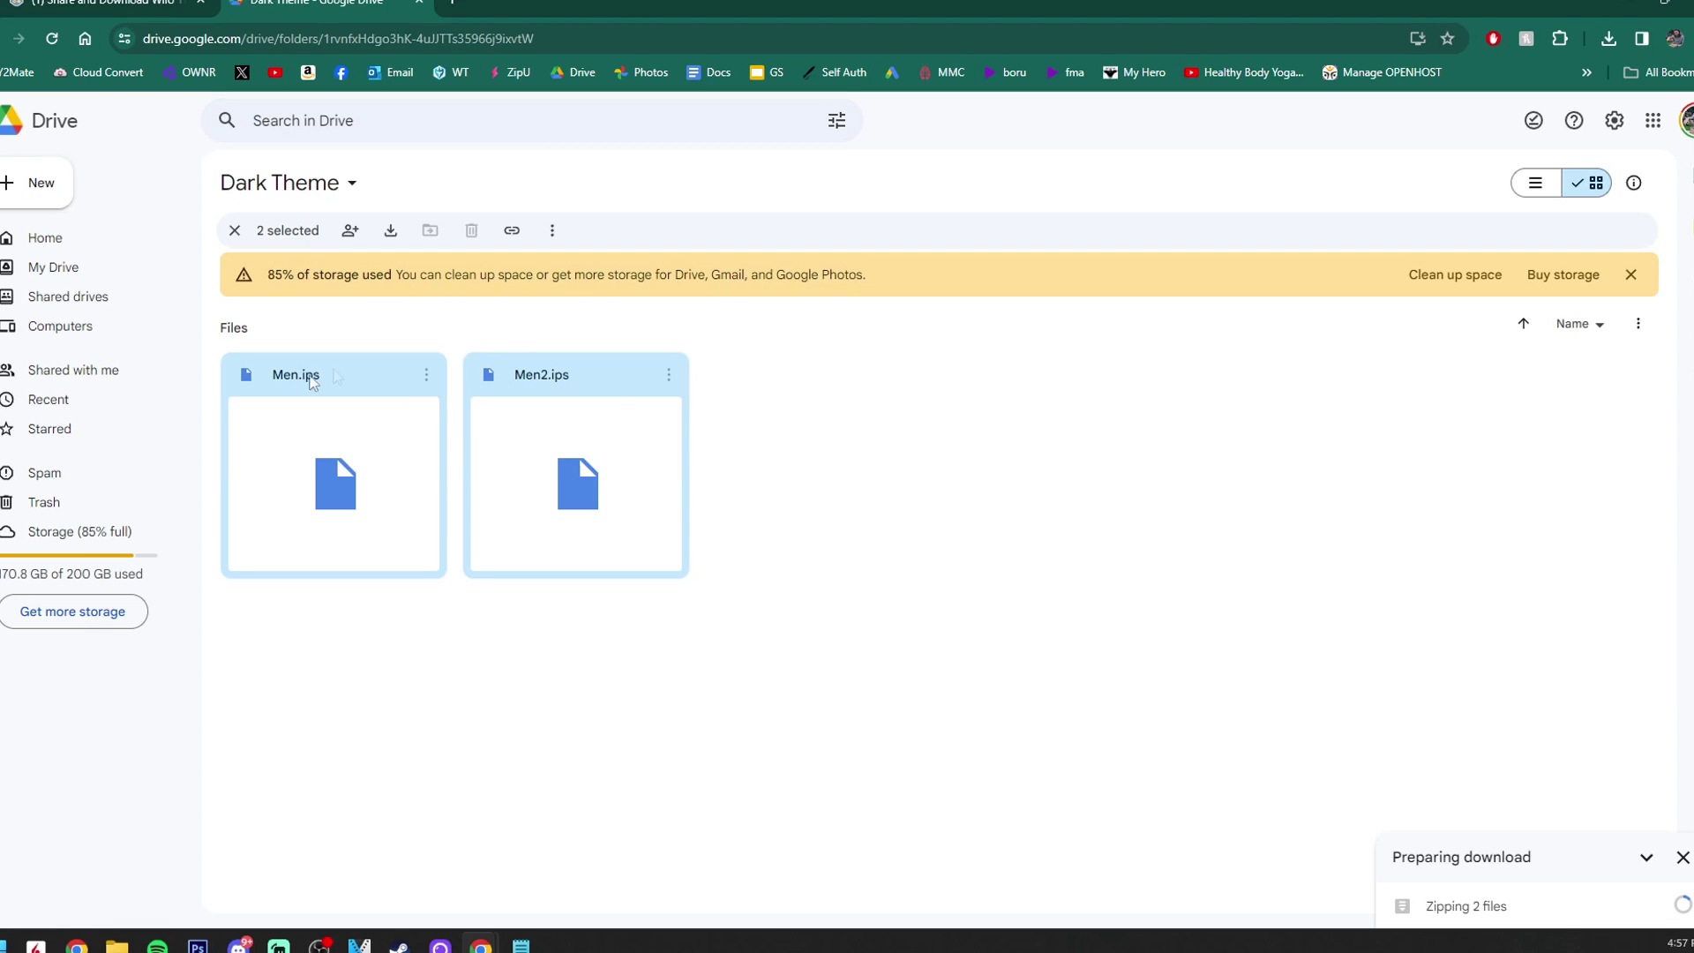
Step: Review the opening post and IPS patch guide of the WiiU themes thread, and close the Dark Theme folder page
left_click(116, 5)
scroll(1472, 432, "up", 1)
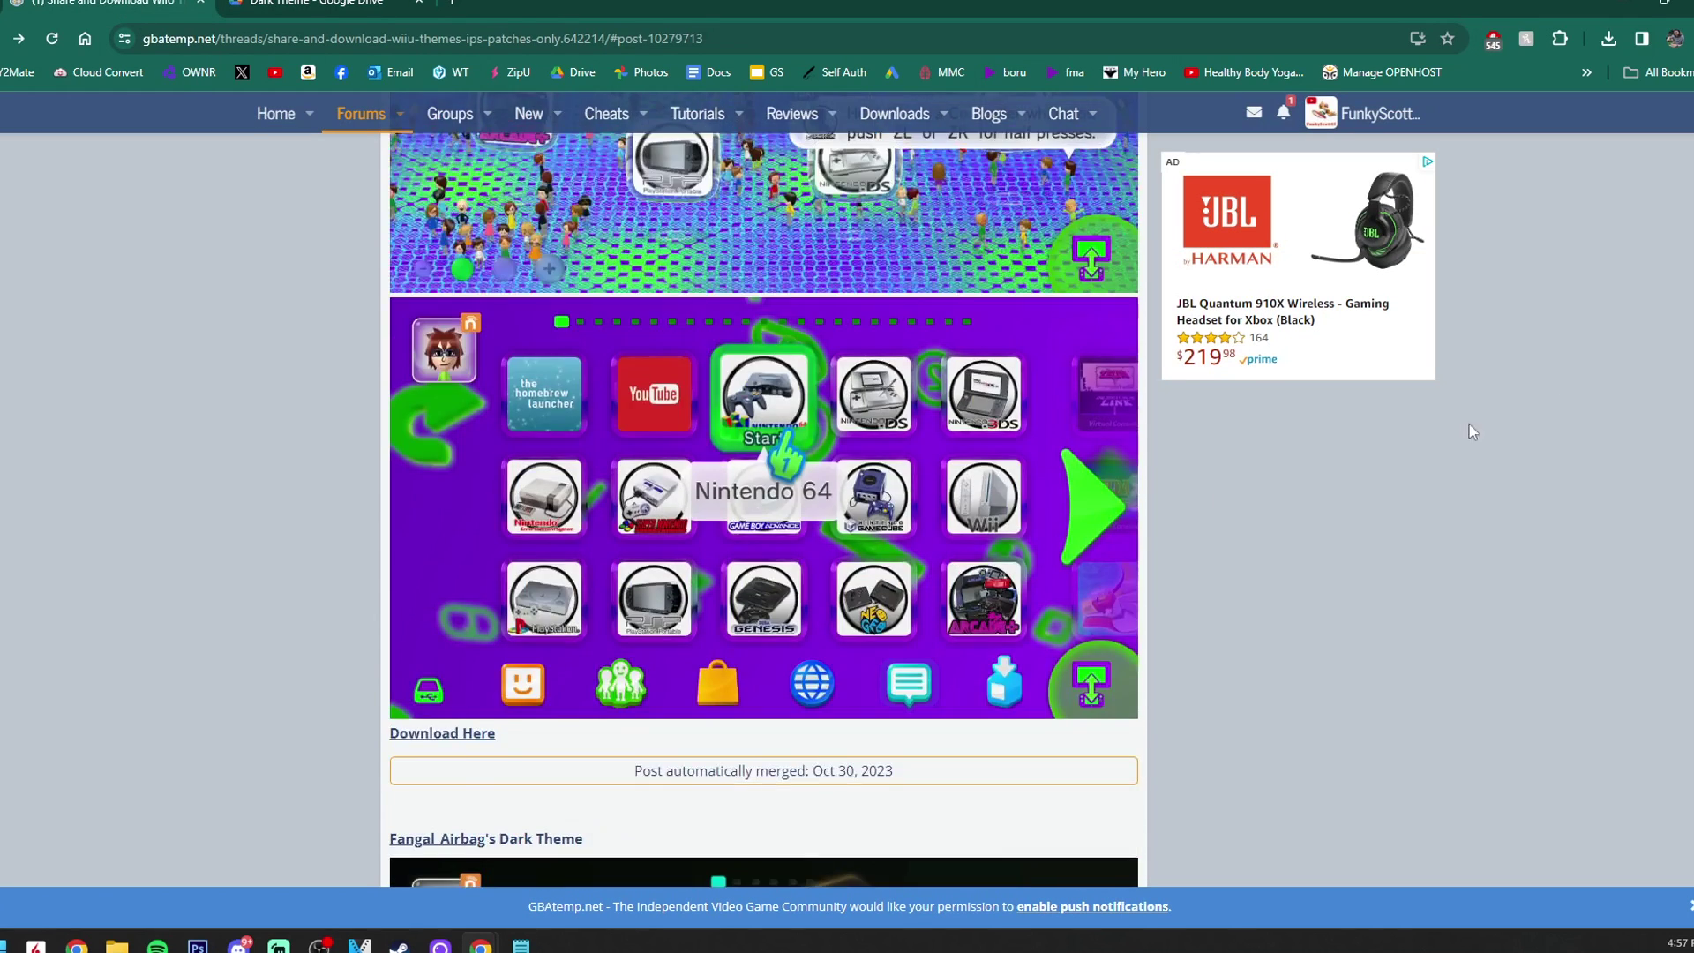
scroll(835, 595, "up", 15)
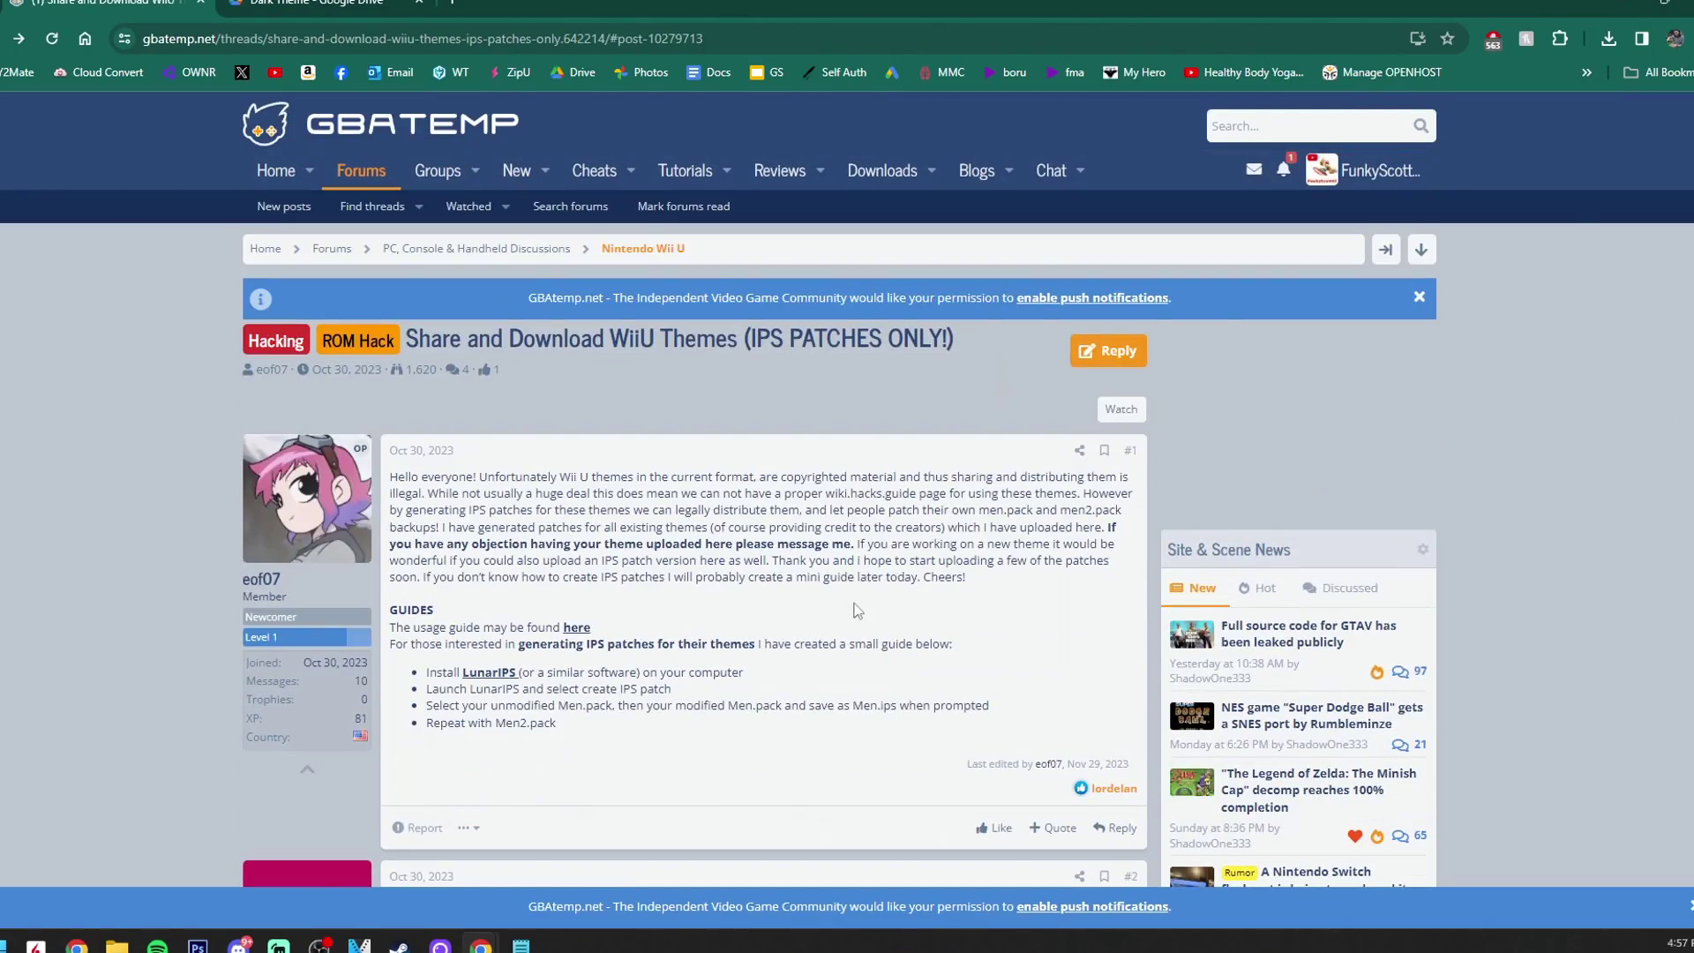
scroll(834, 595, "down", 1)
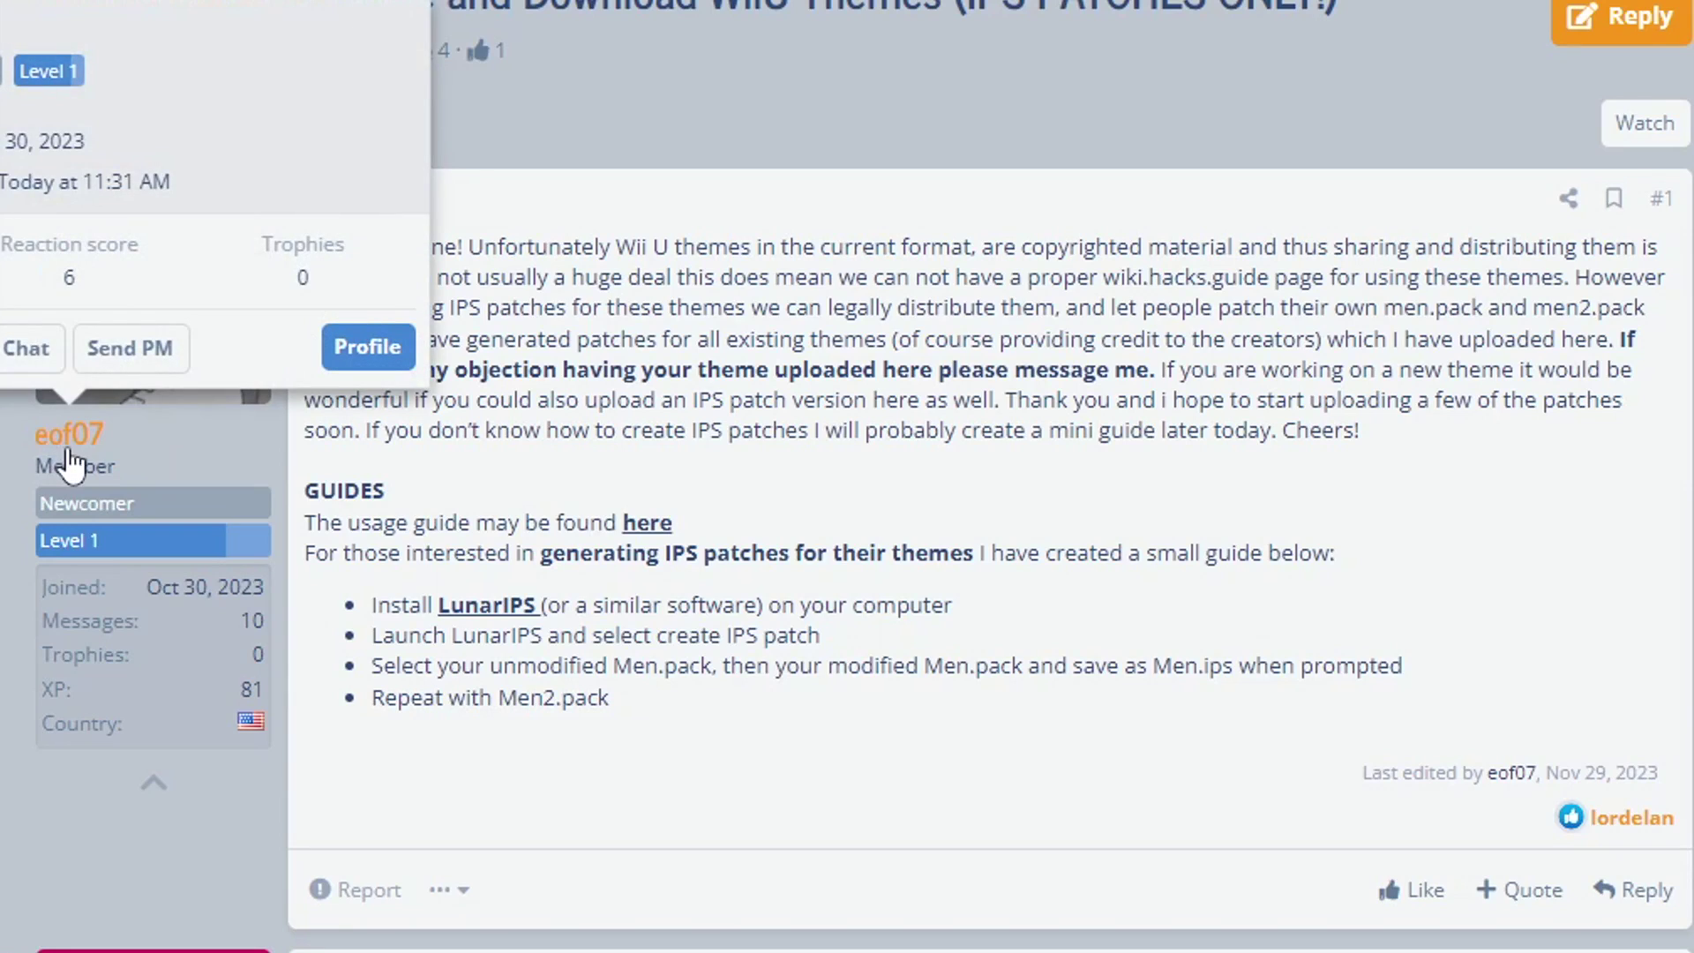
scroll(168, 436, "down", 2)
left_click_drag(609, 530, 384, 438)
left_click(816, 609)
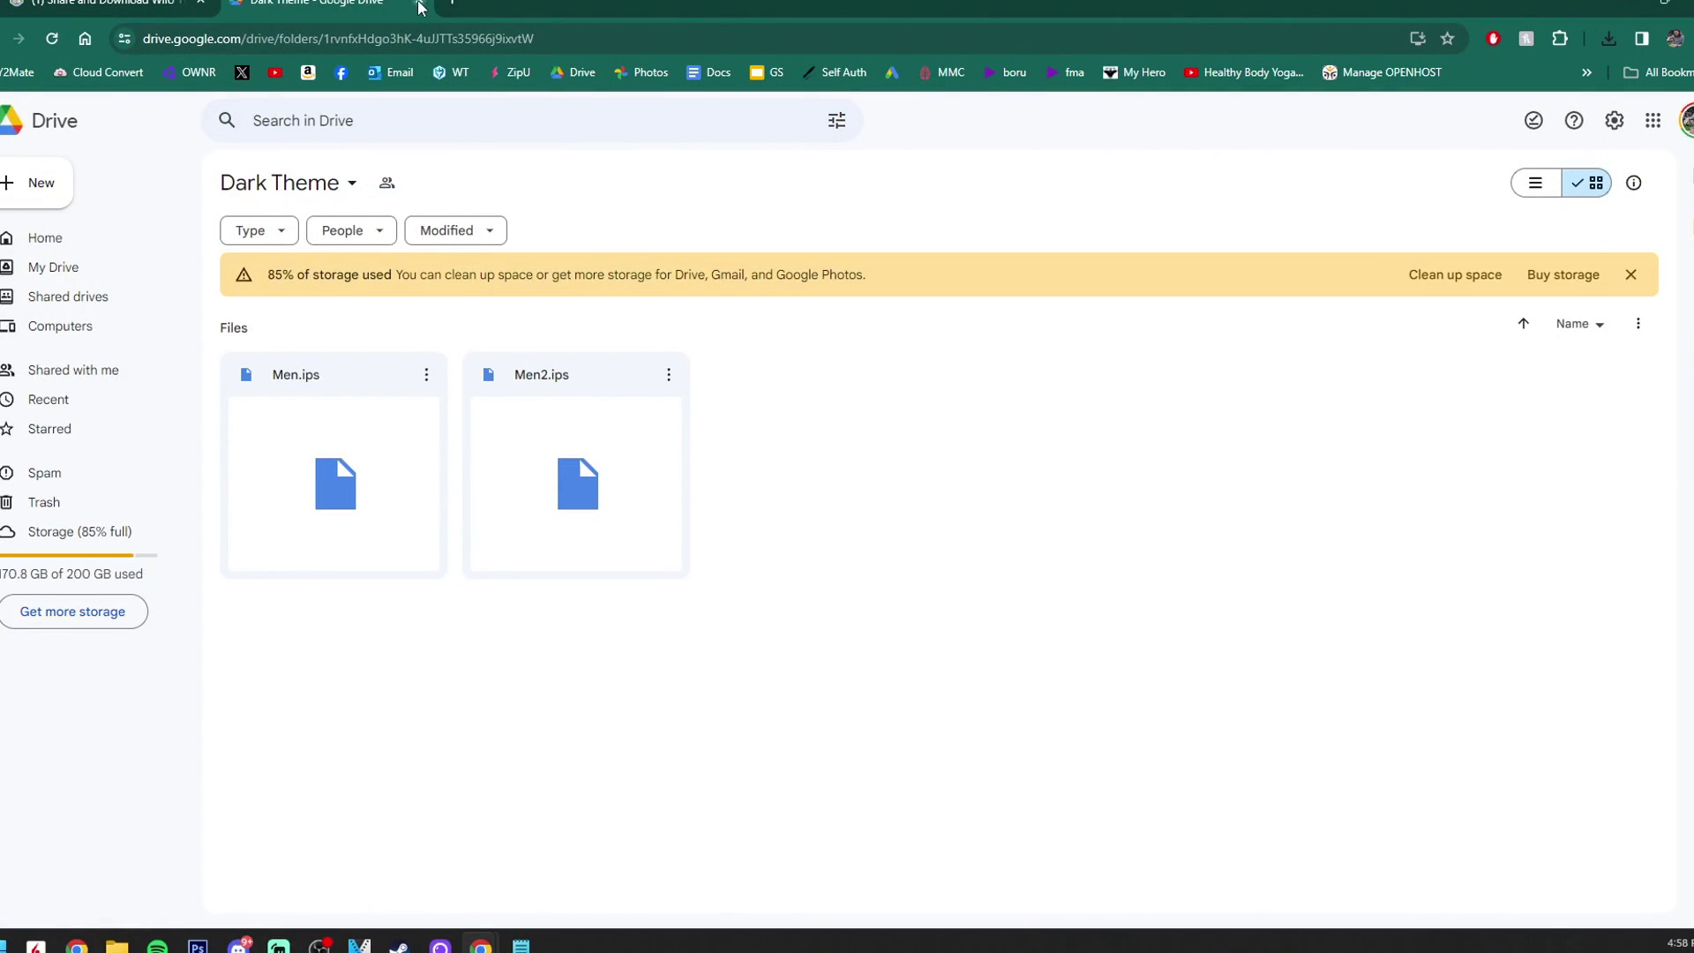
left_click(420, 3)
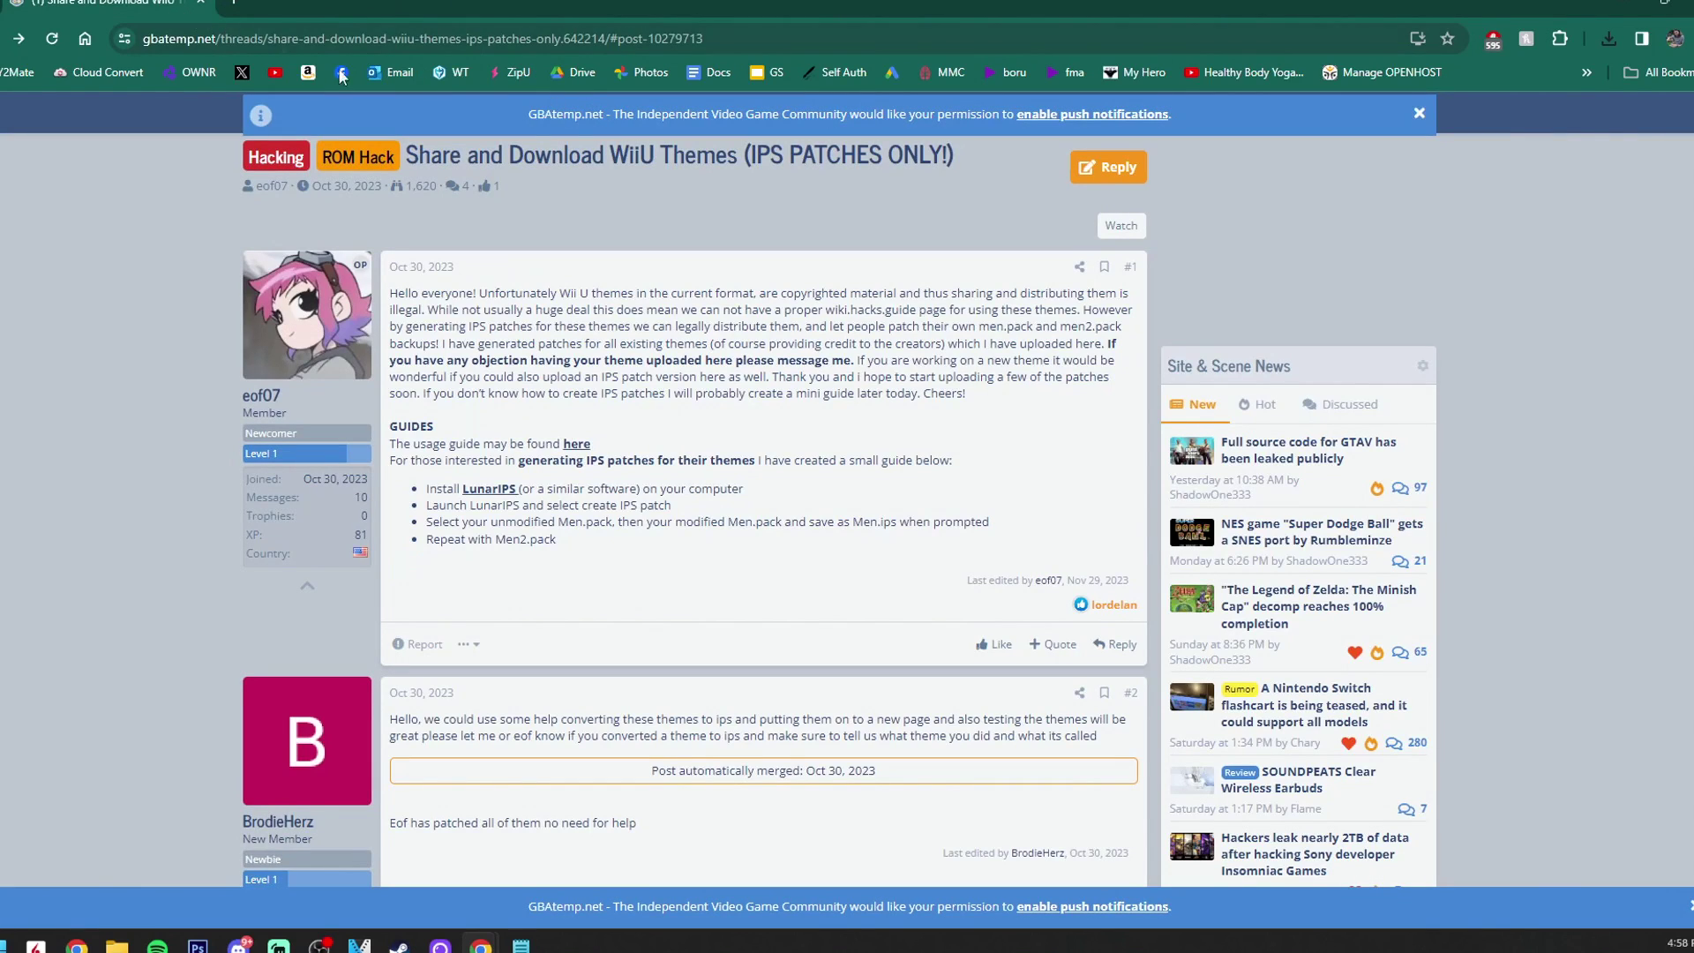
scroll(1495, 434, "up", 2)
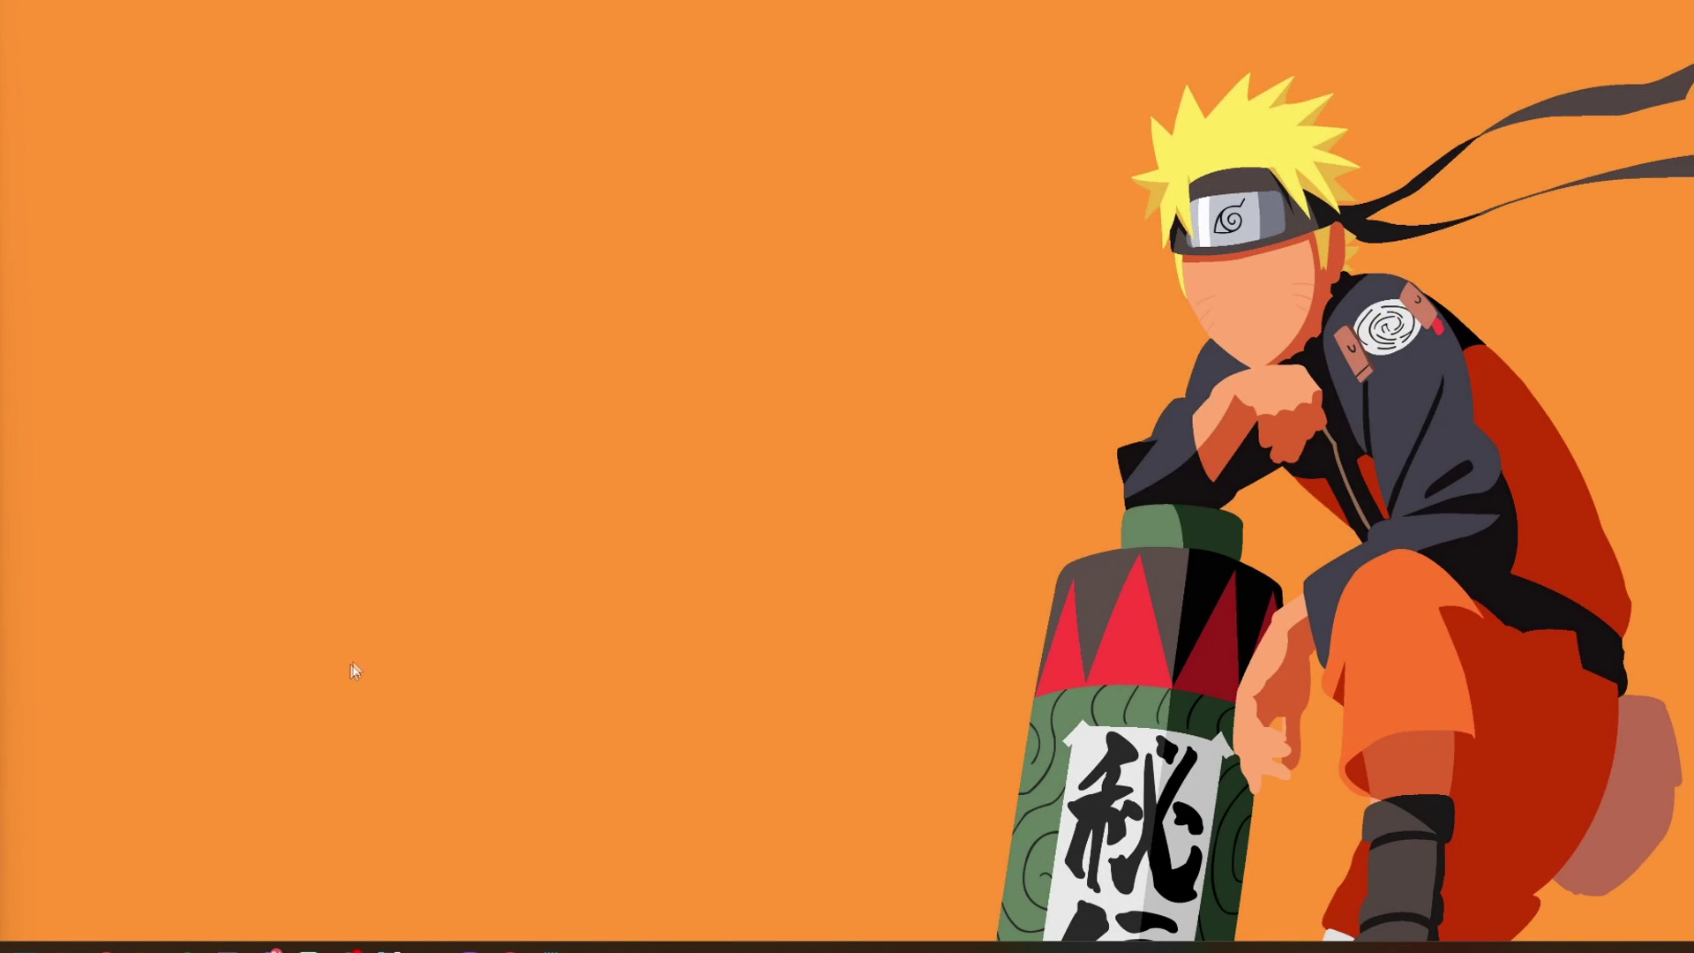
Step: Switch to File Explorer and open the Downloads folder alongside the SUB2FS47 (F:) drive
left_click(147, 949)
right_click(146, 949)
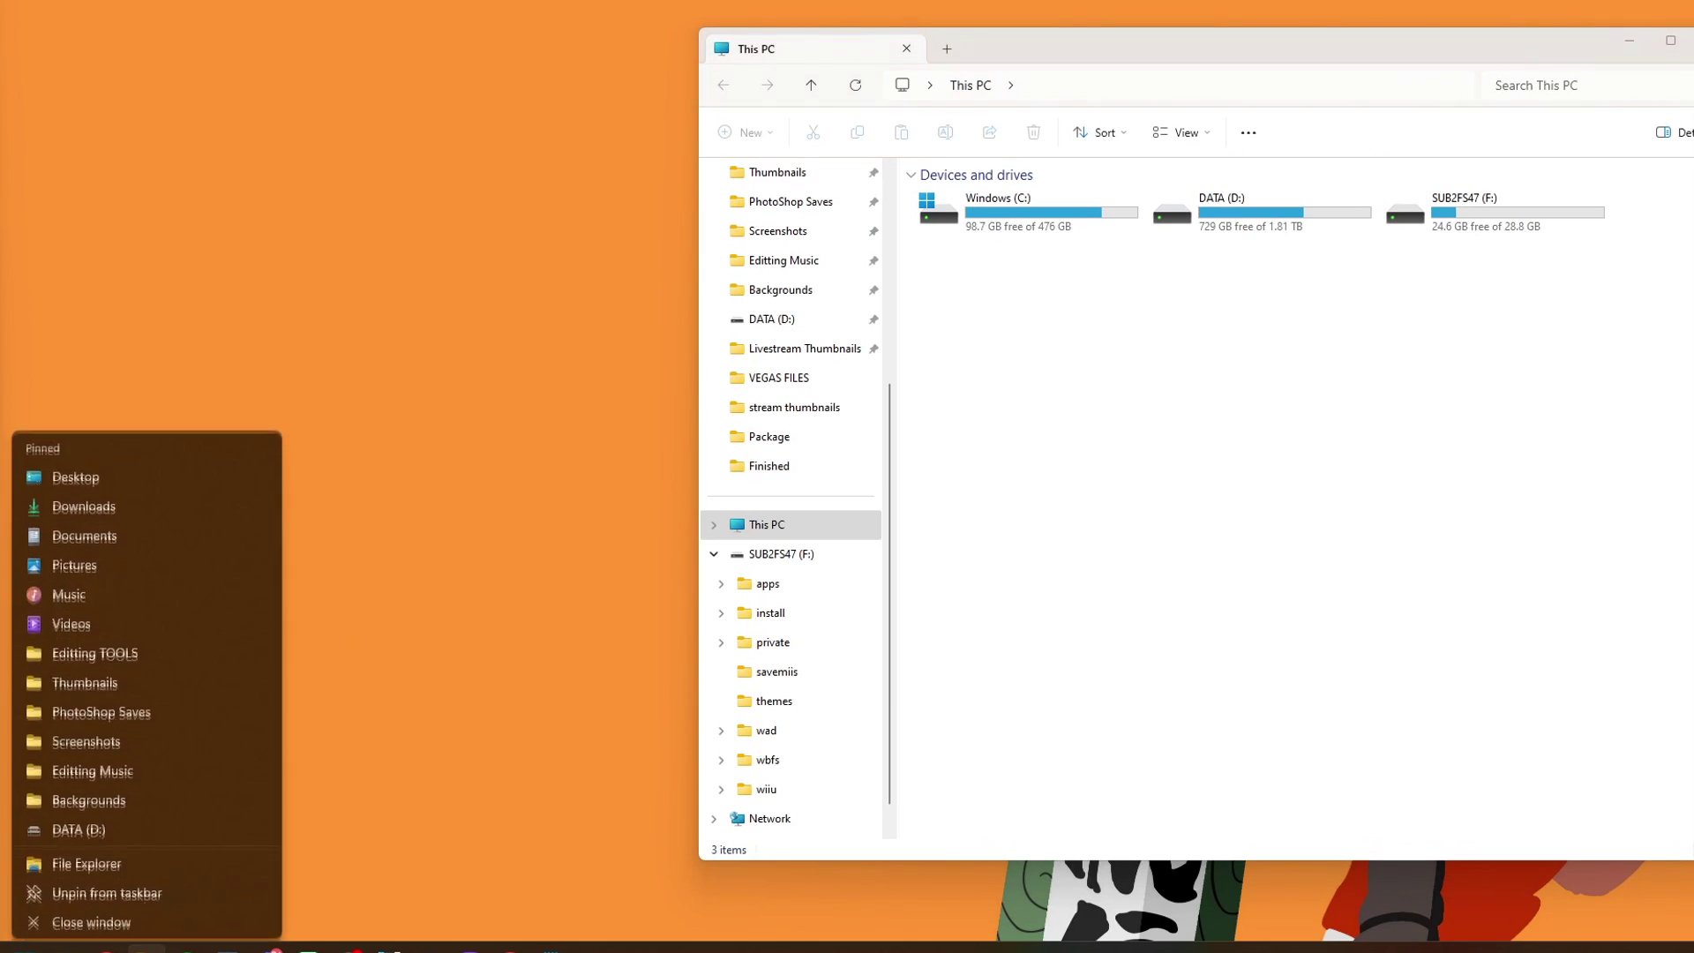
left_click(95, 498)
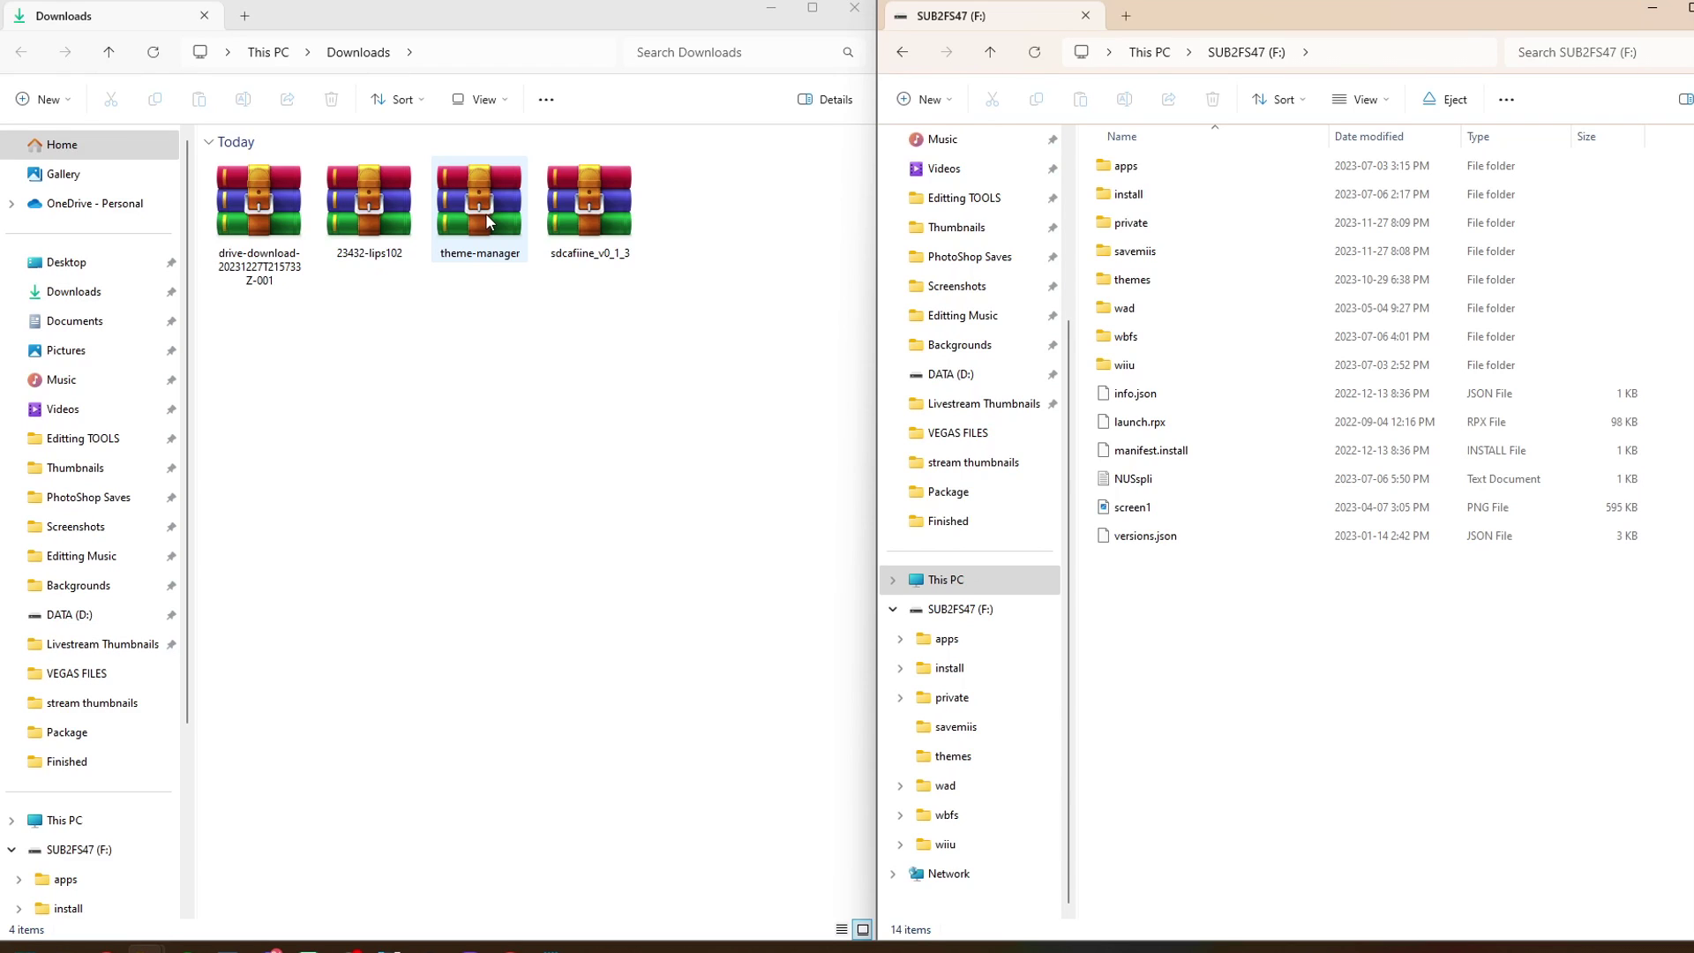
Step: Extract the theme-manager folder from its archive into wiiu/apps on the F: drive, and delete the downloaded theme-manager archive
double_click(488, 222)
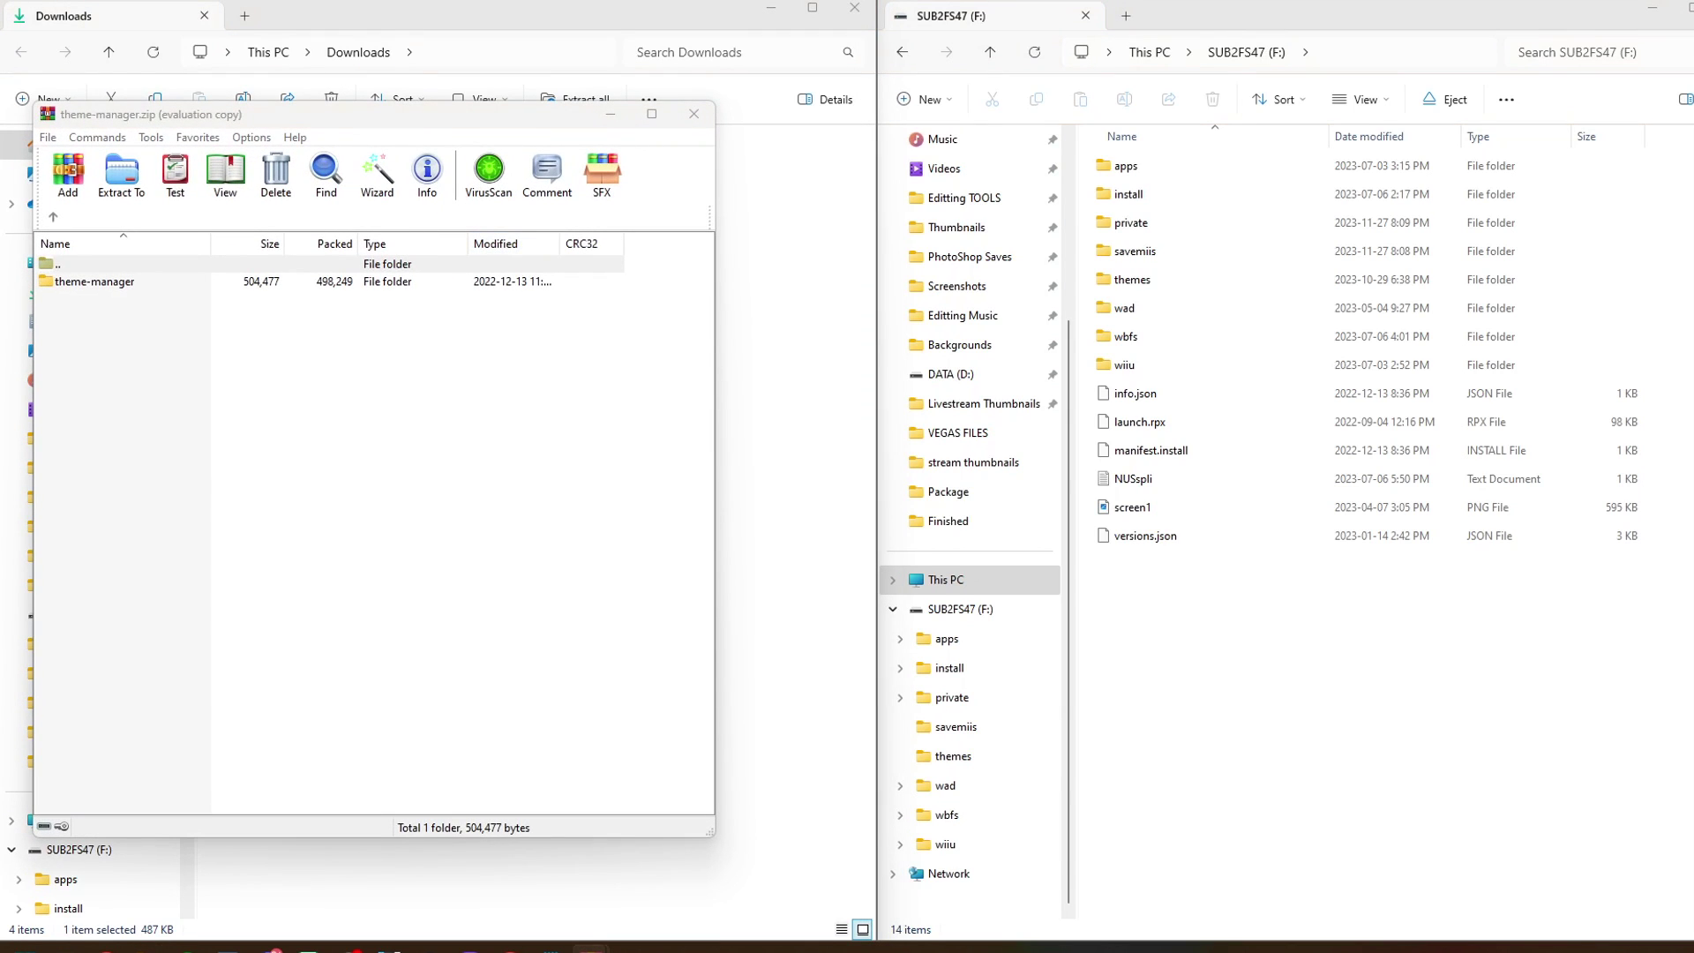
left_click(331, 388)
left_click(234, 357)
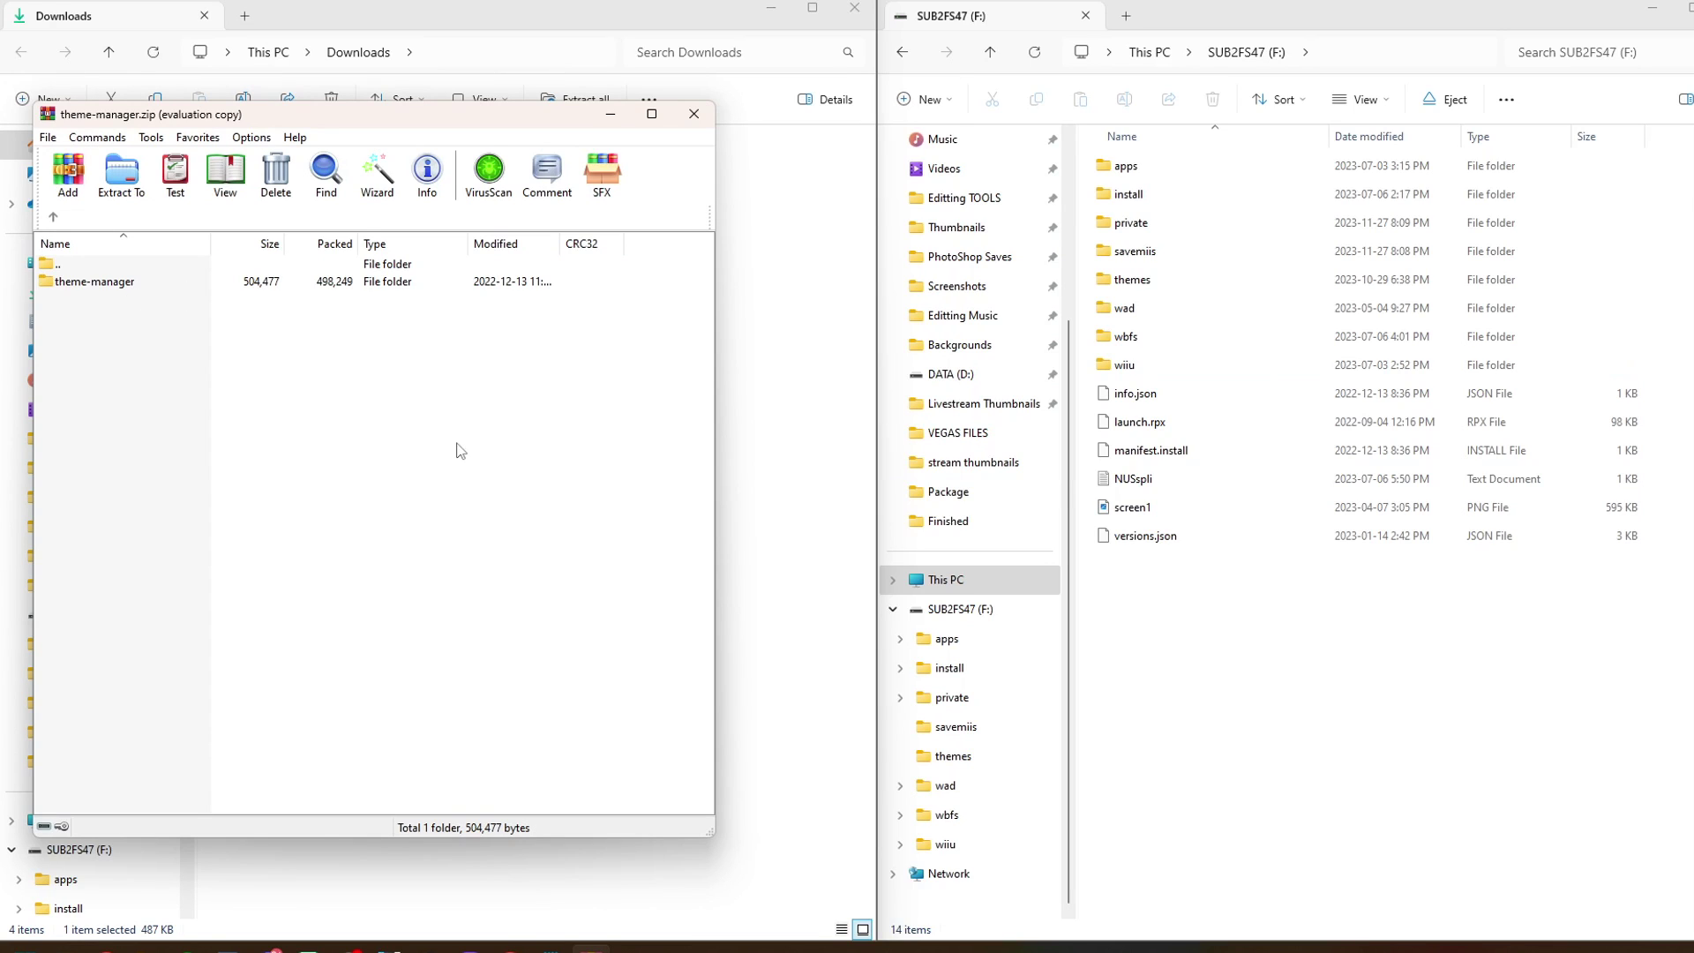
double_click(1146, 364)
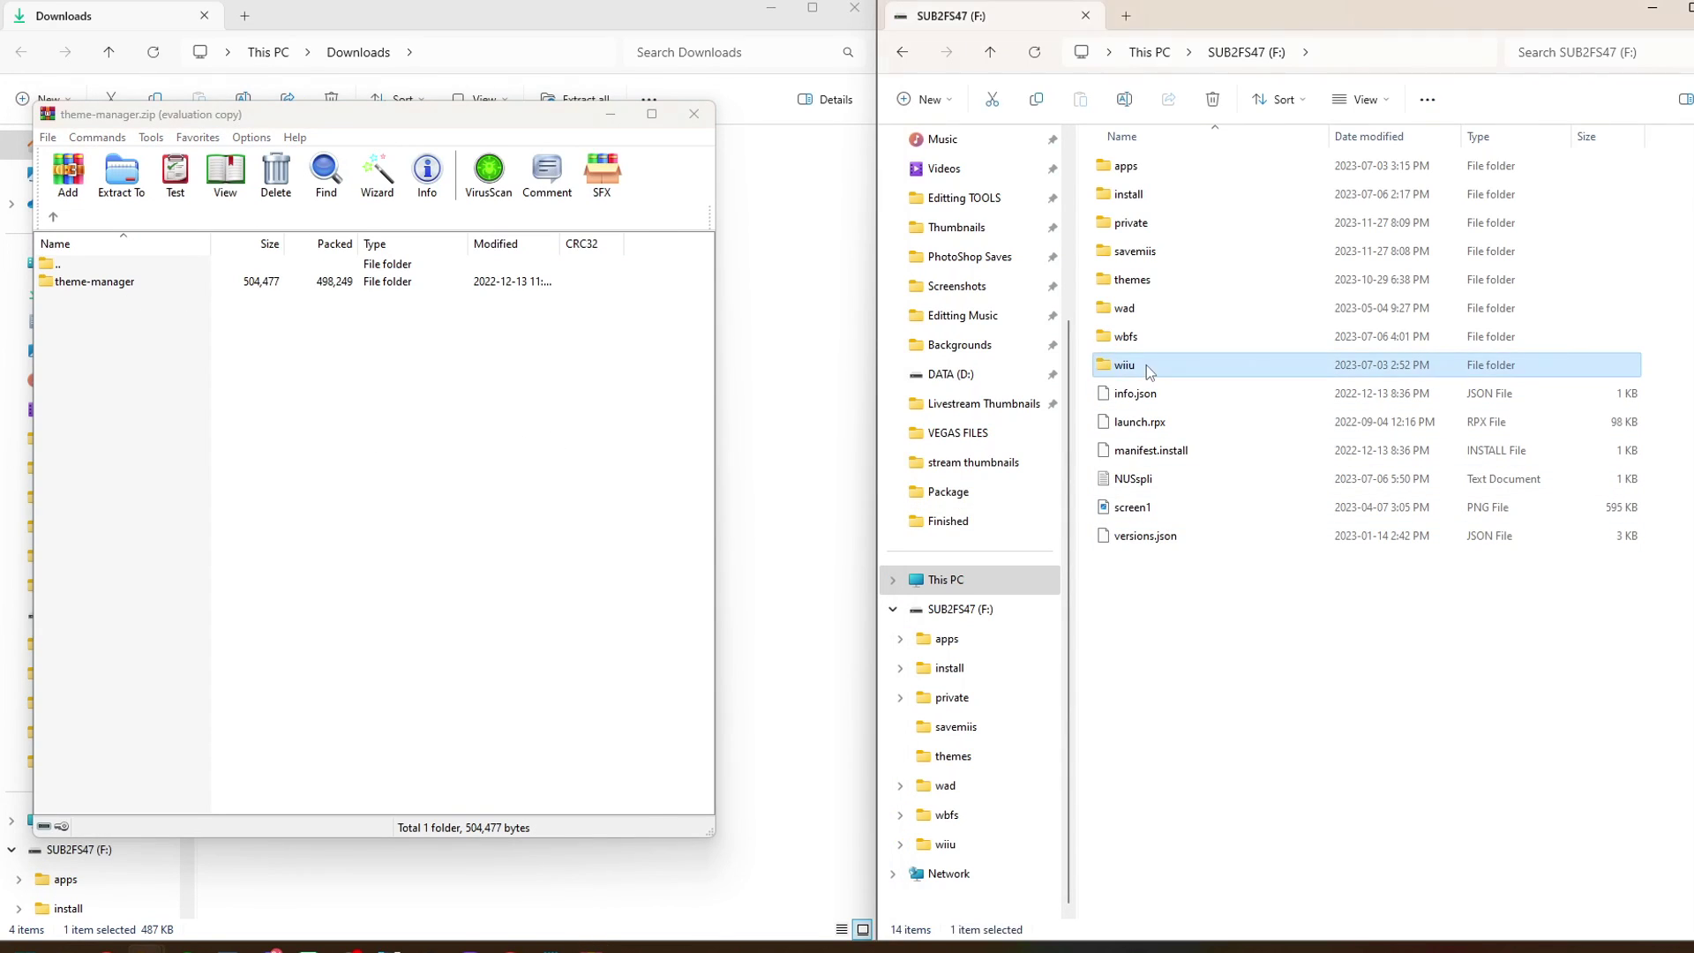
double_click(1138, 166)
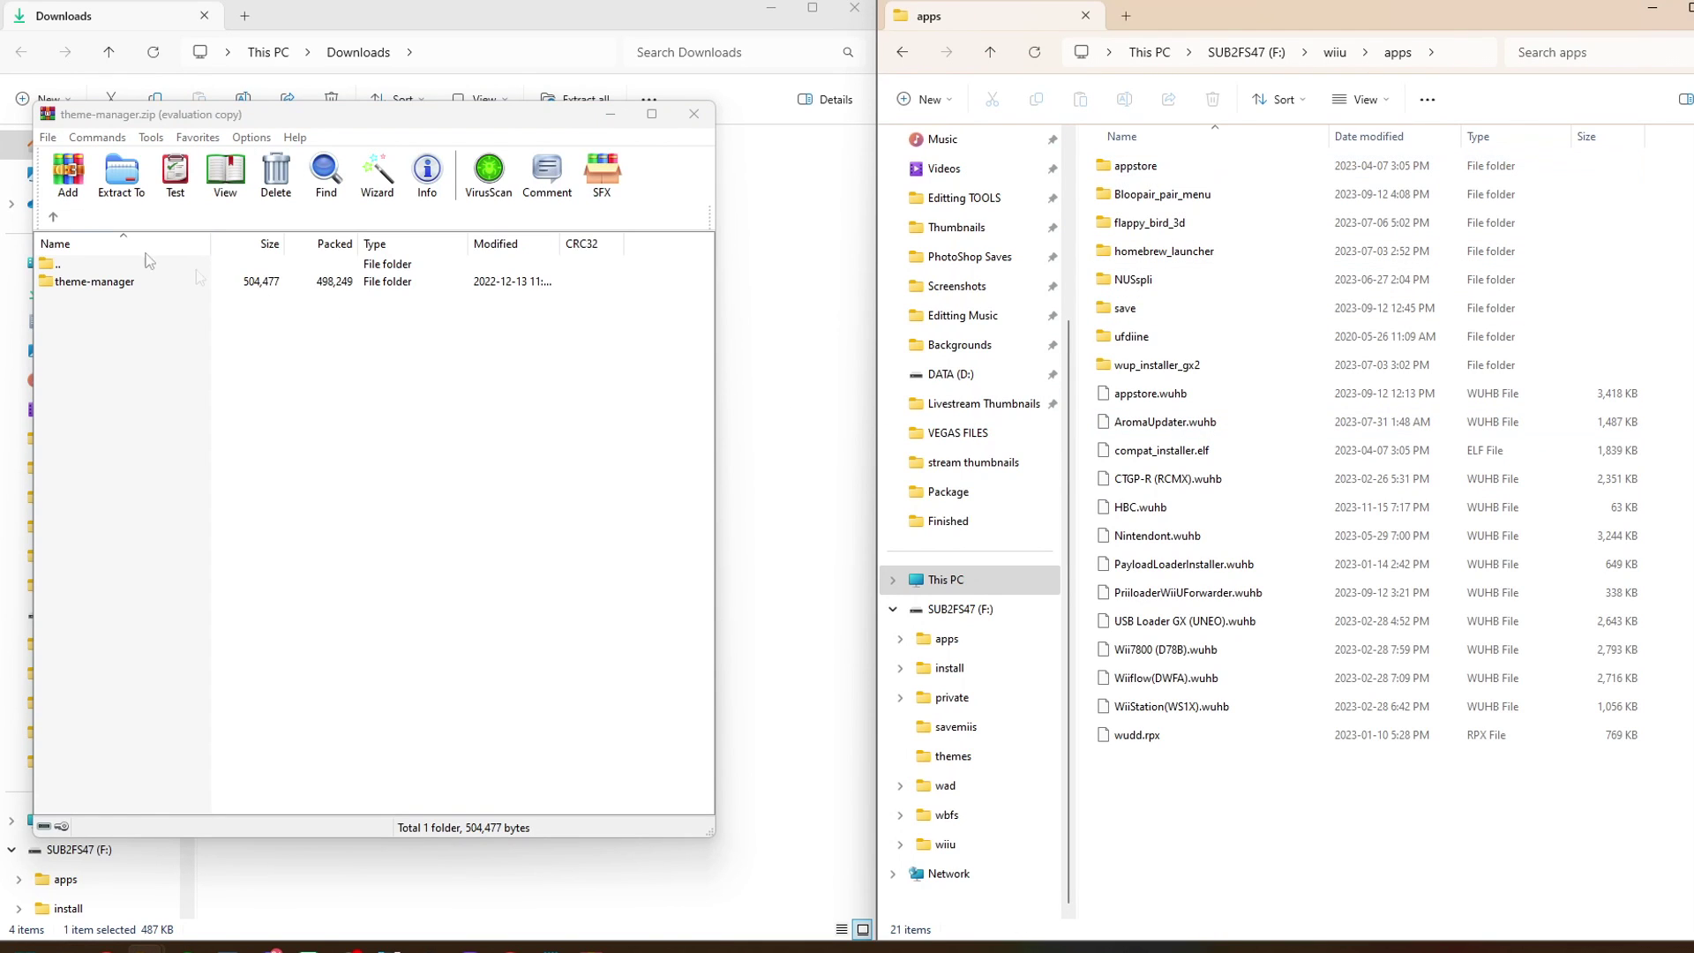
left_click_drag(113, 294, 1248, 843)
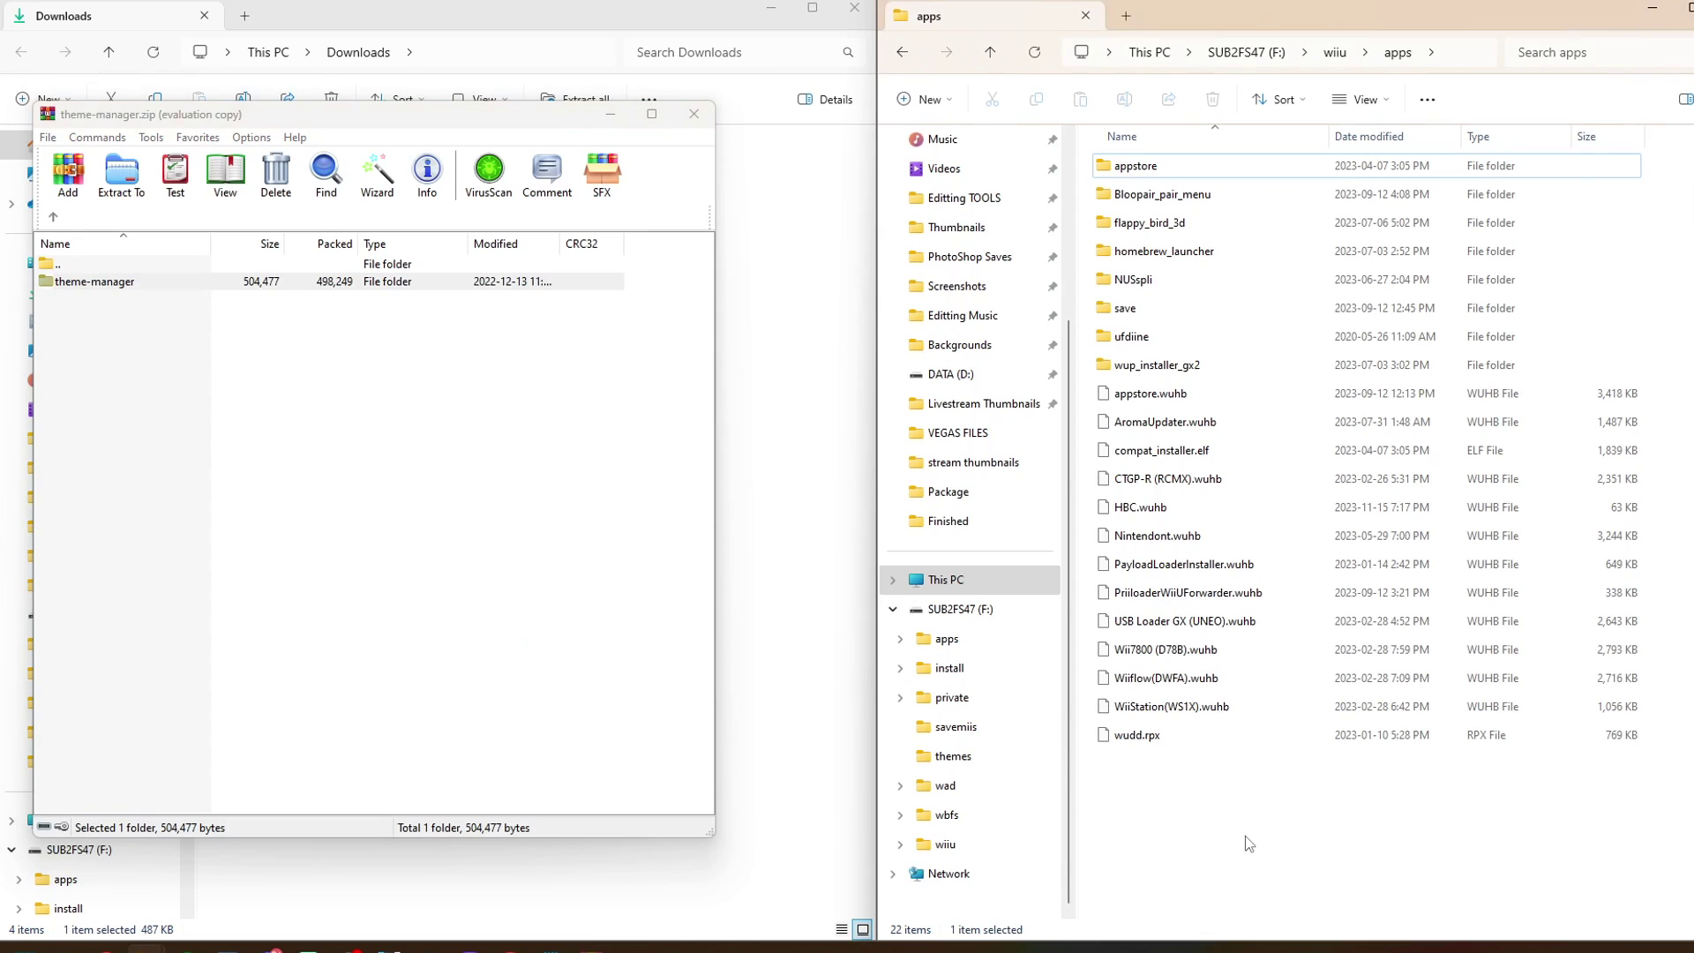
left_click(694, 114)
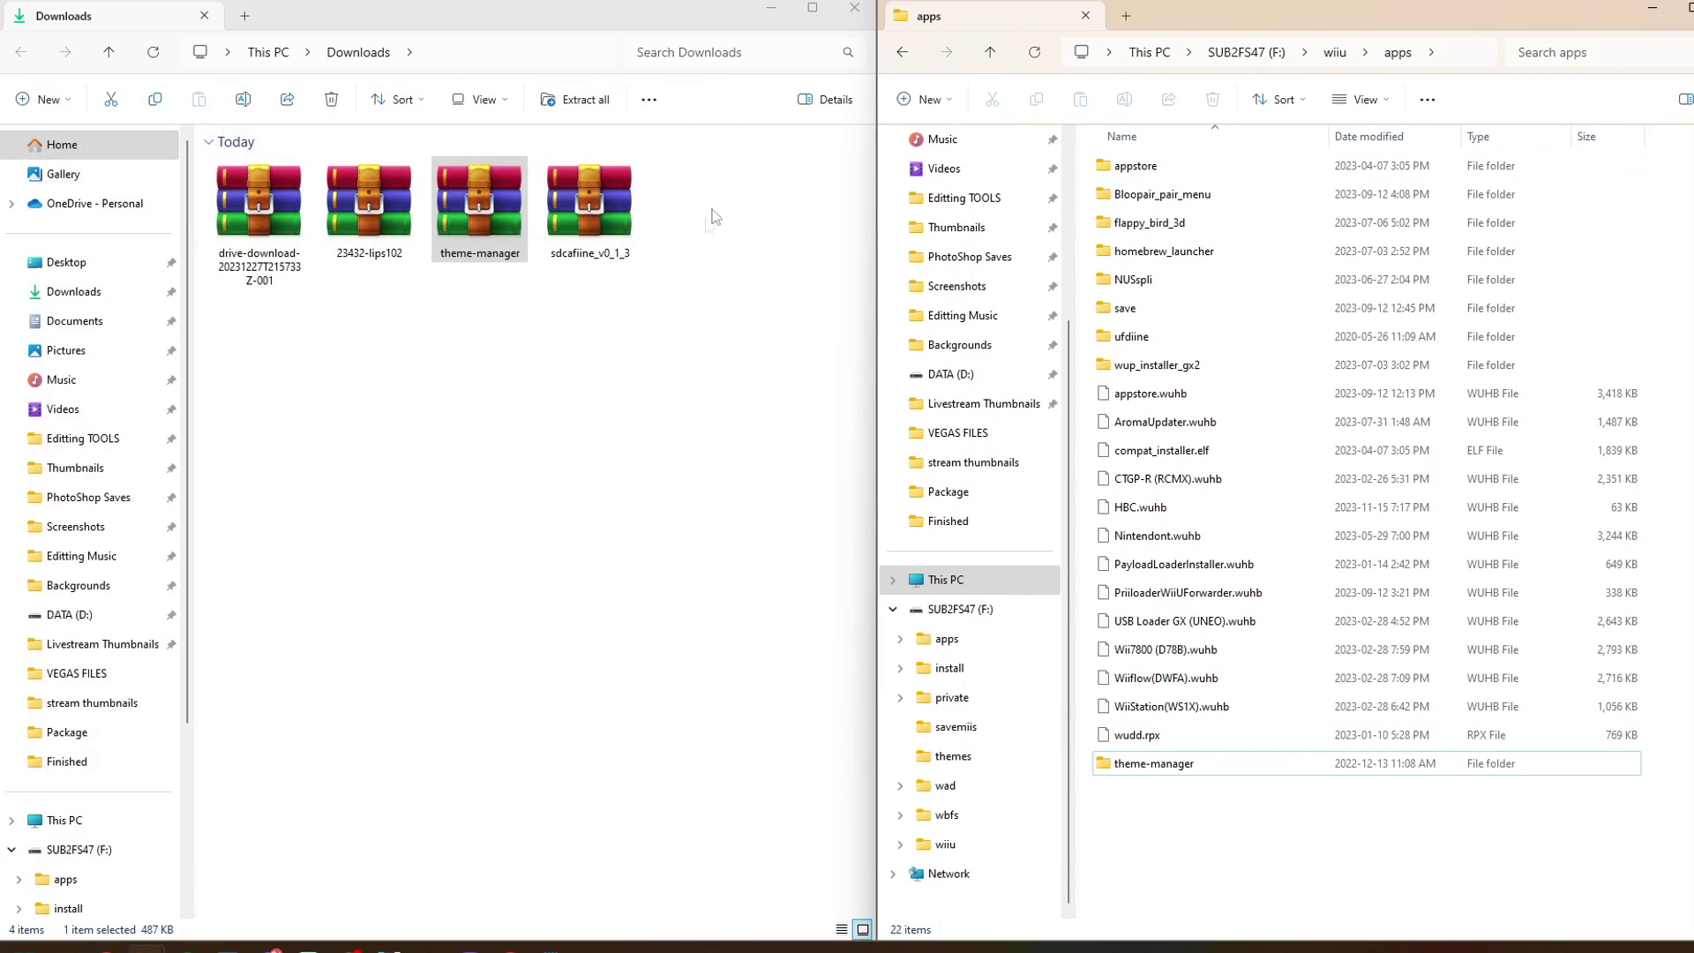
right_click(472, 209)
left_click(640, 228)
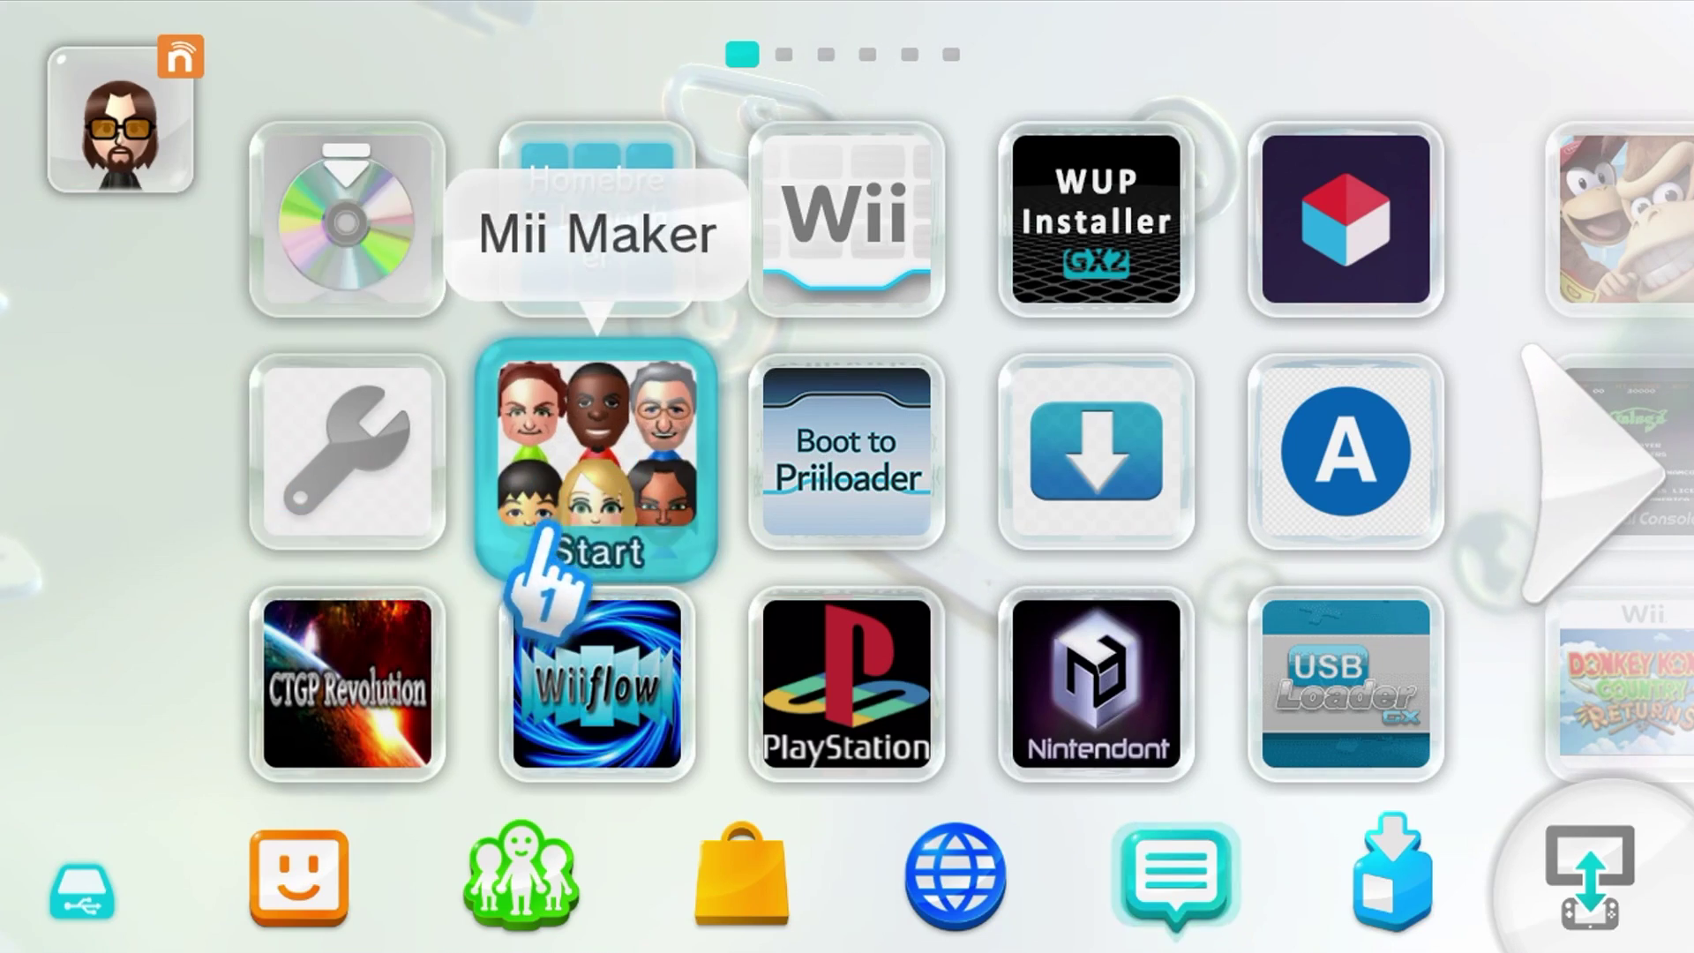
Step: Launch theme-manager.rpx from the second page of the Wii U menu and back up the current theme
key("Right")
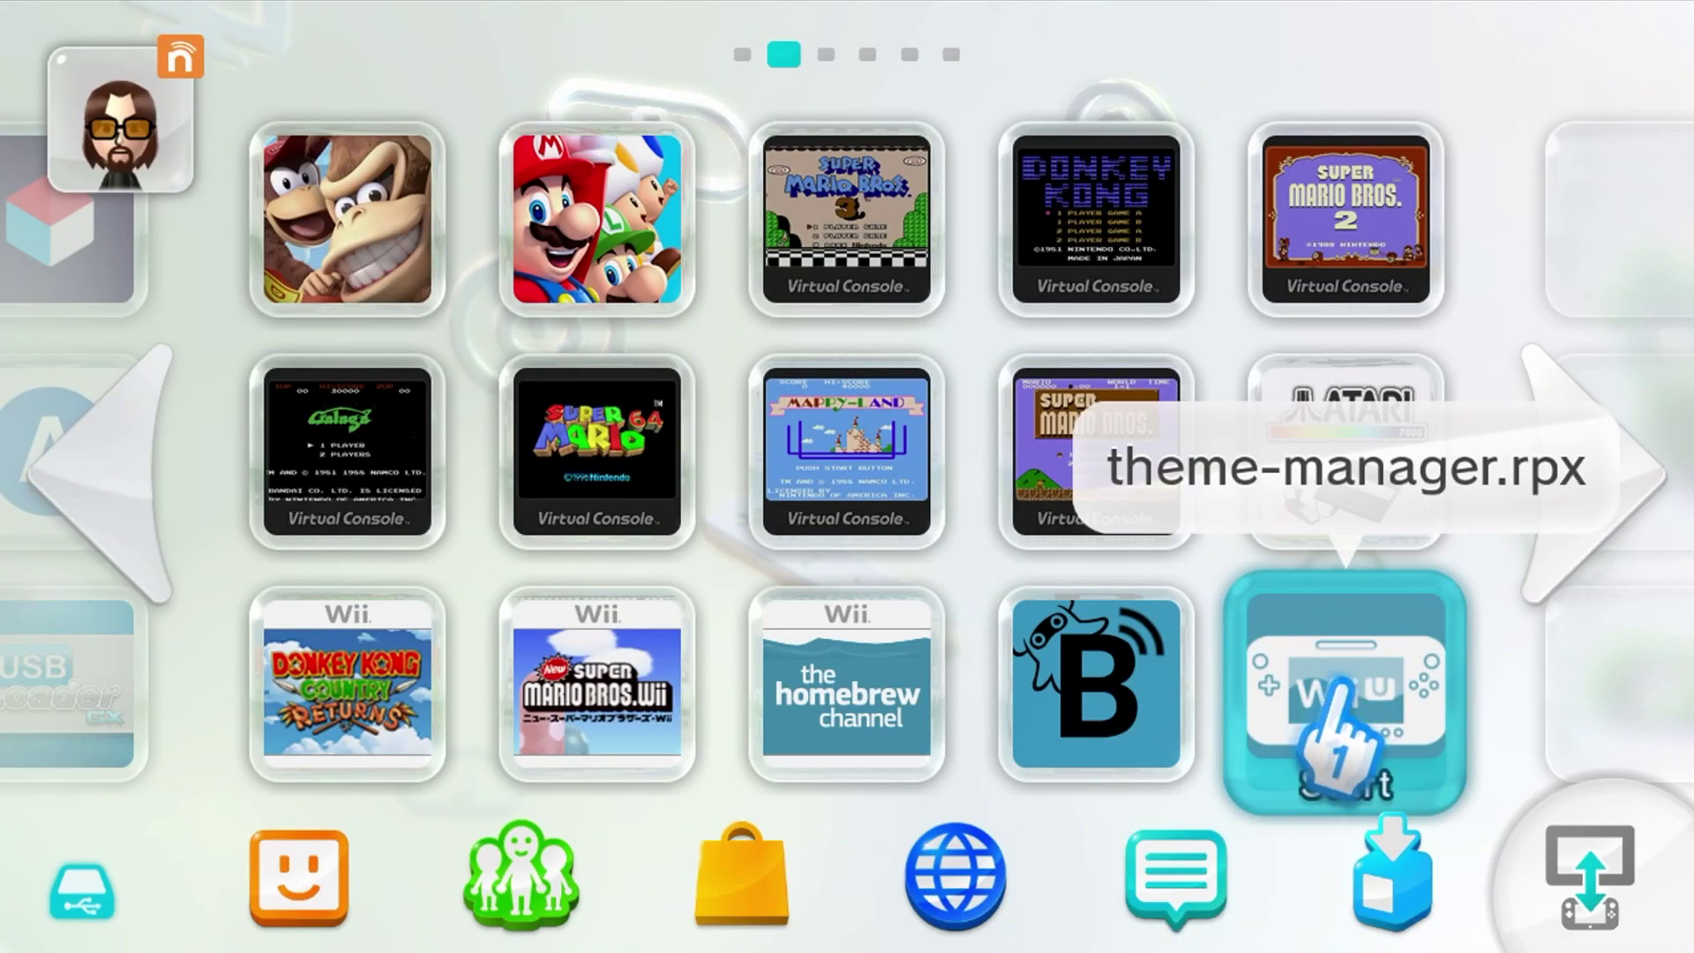
left_click(1324, 719)
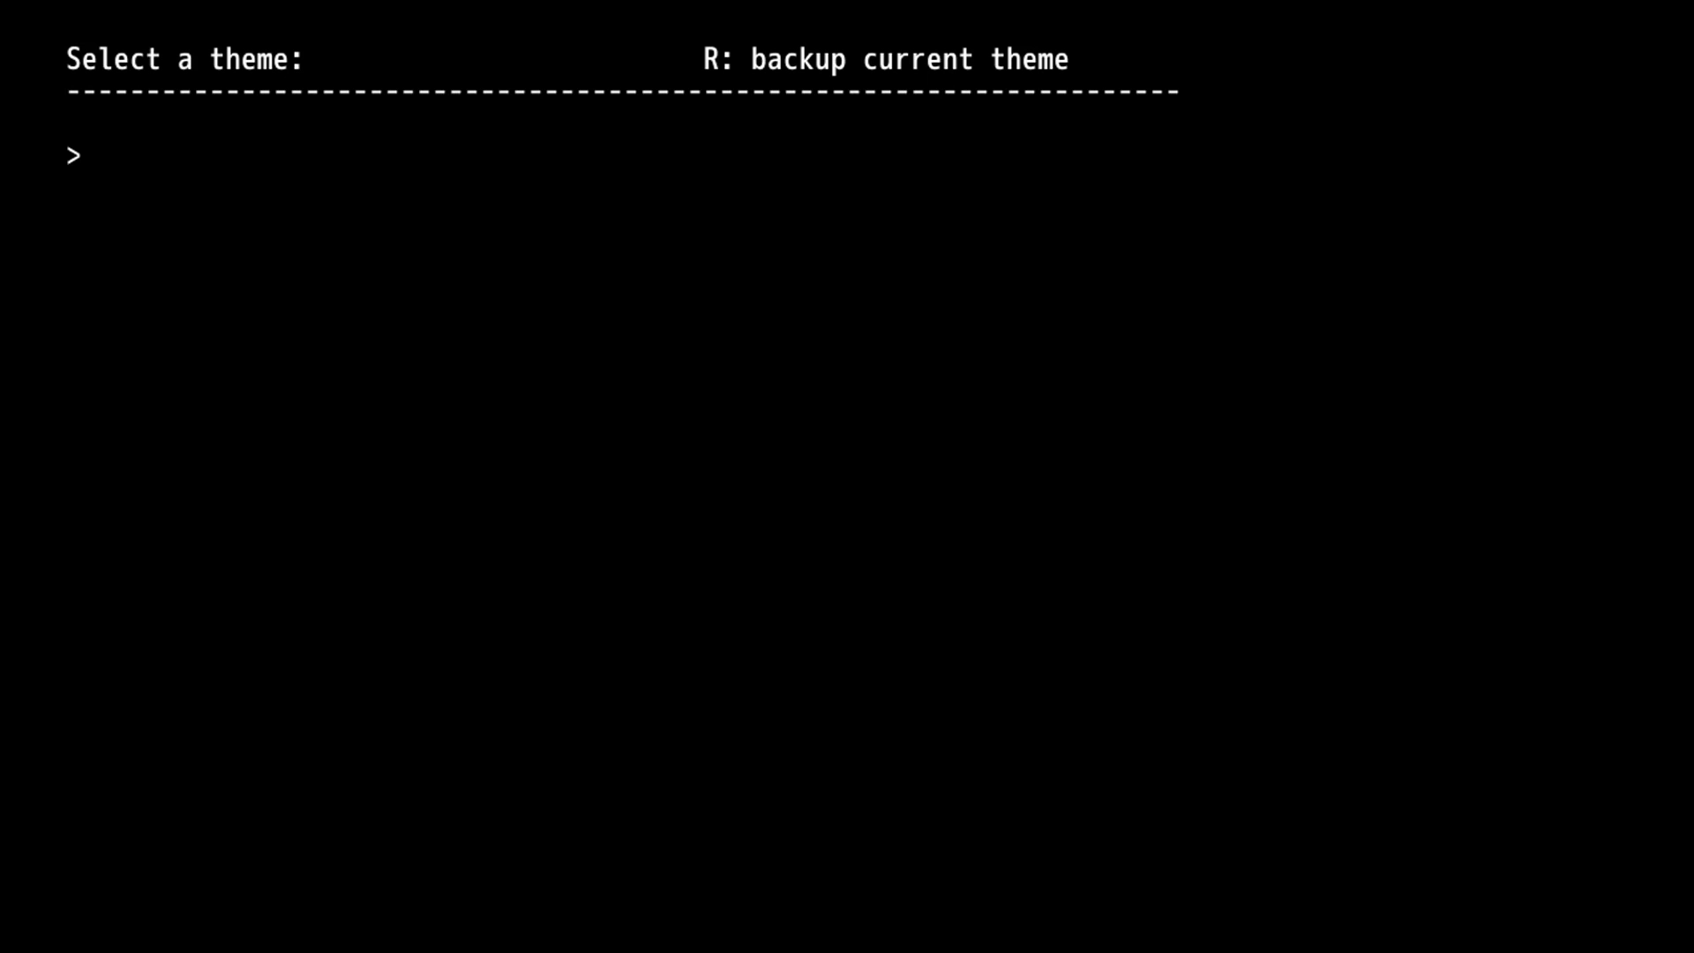
key("r")
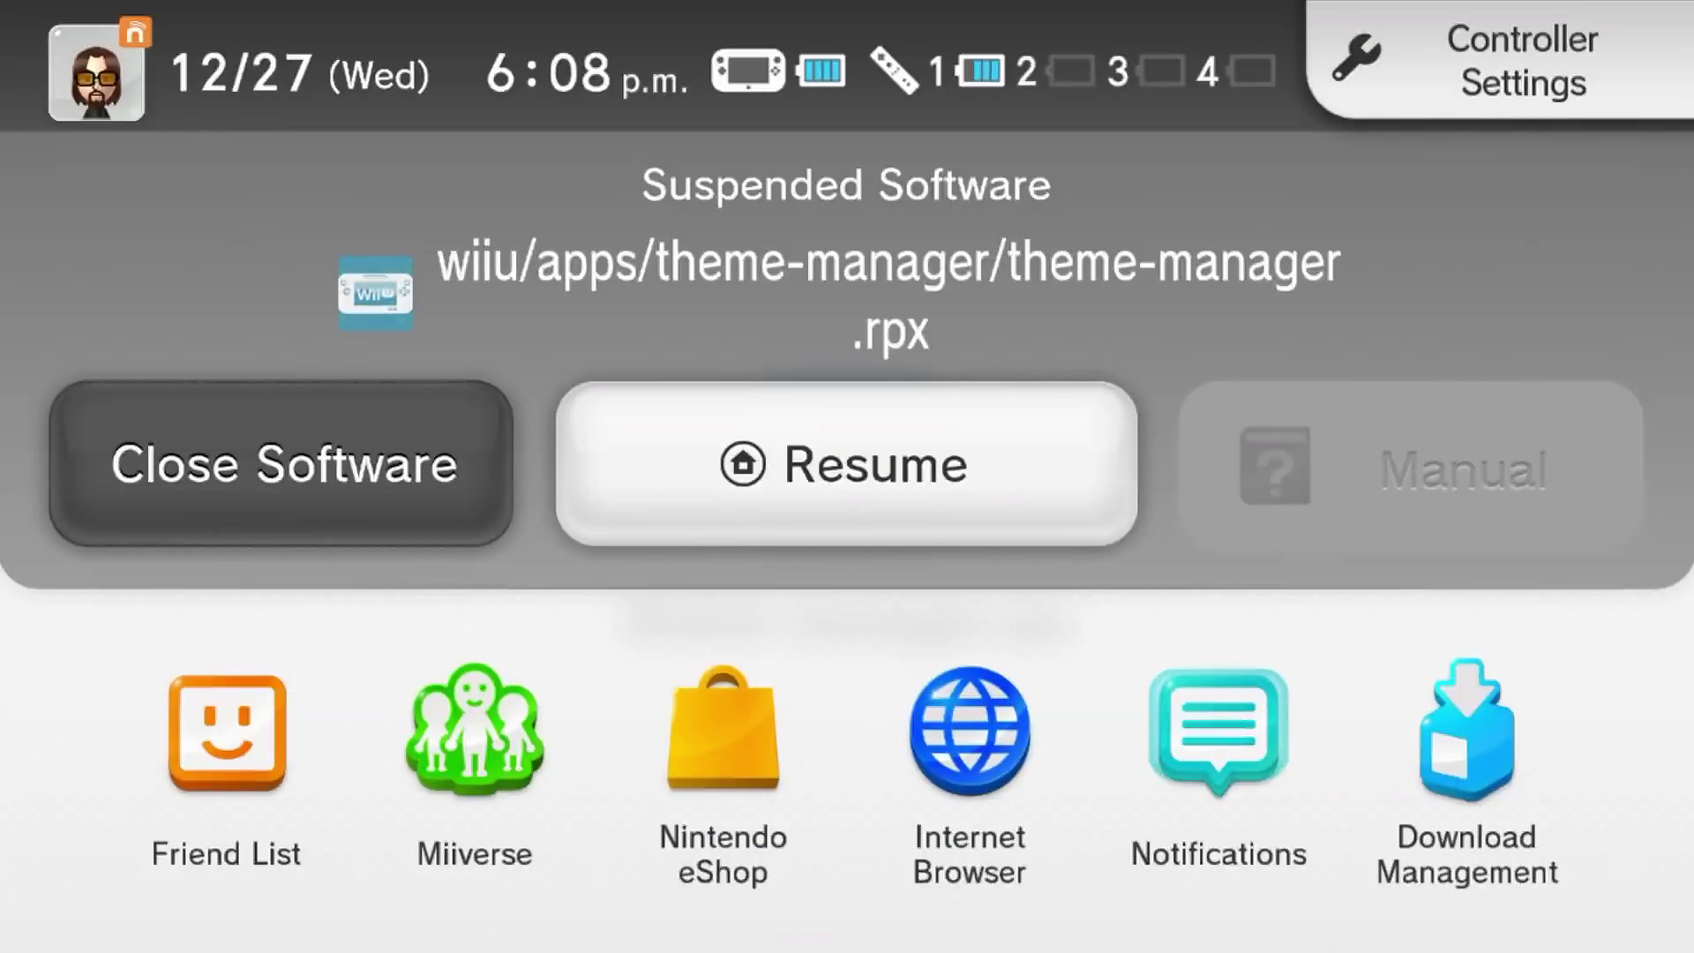
Step: Leave theme-manager on the Wii U and check the backup files in wiiu/themes/backup on the F: drive in File Explorer
key("Return")
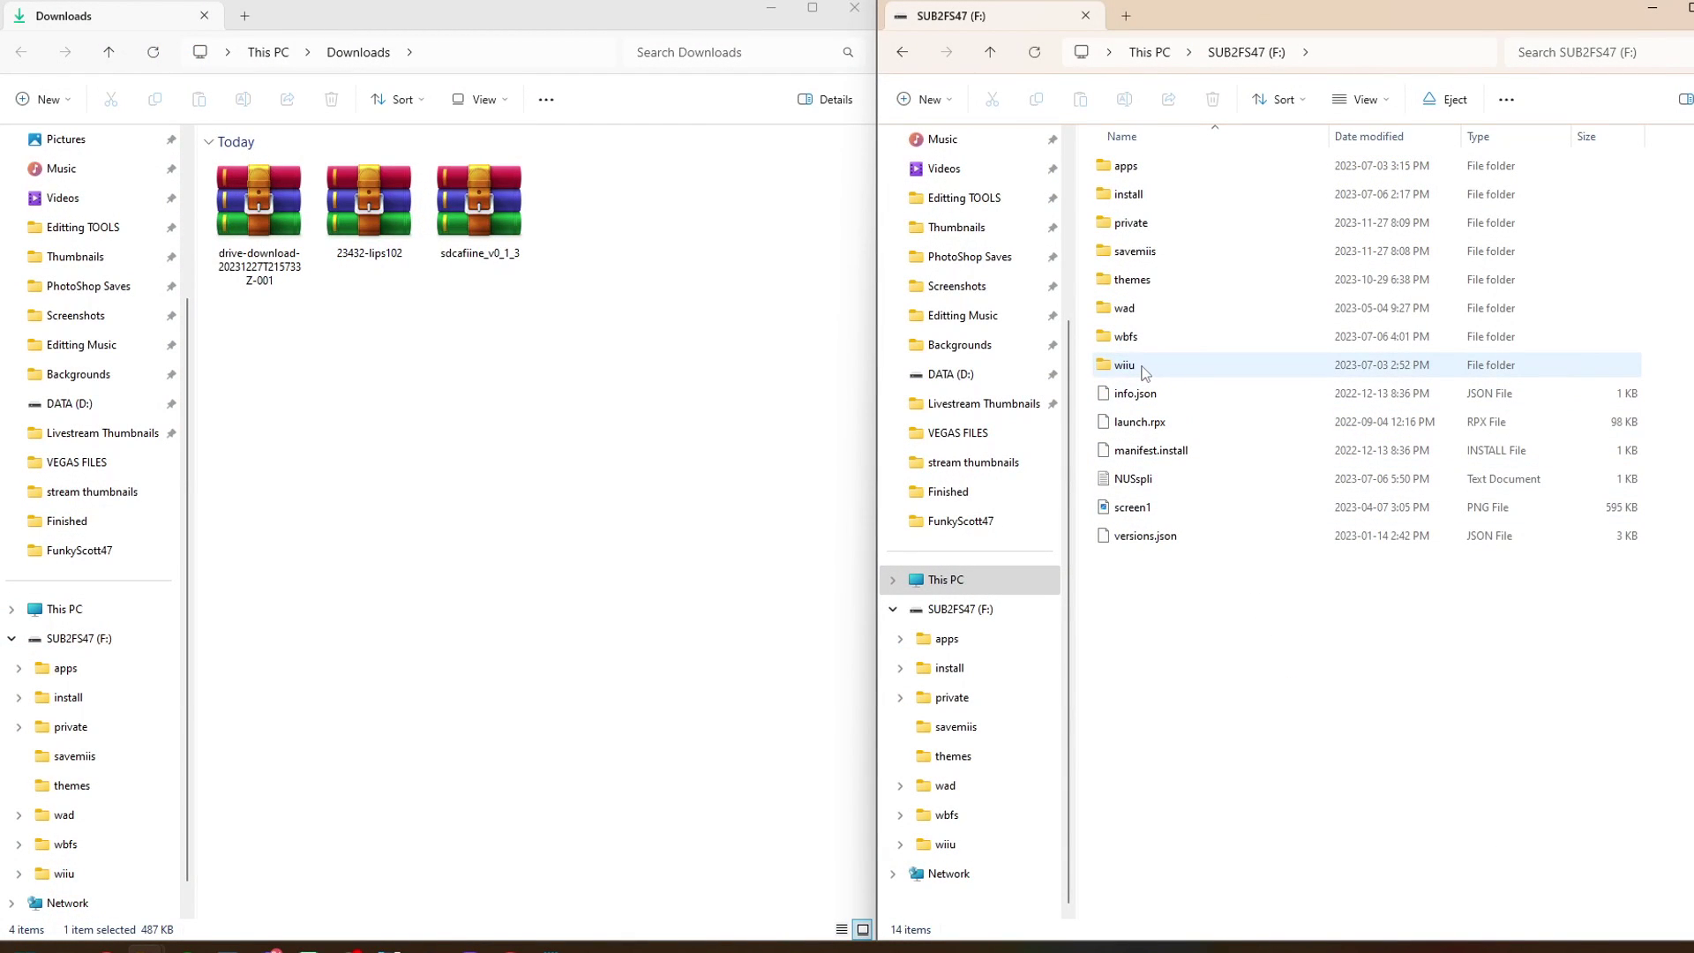
double_click(1145, 369)
left_click(1149, 282)
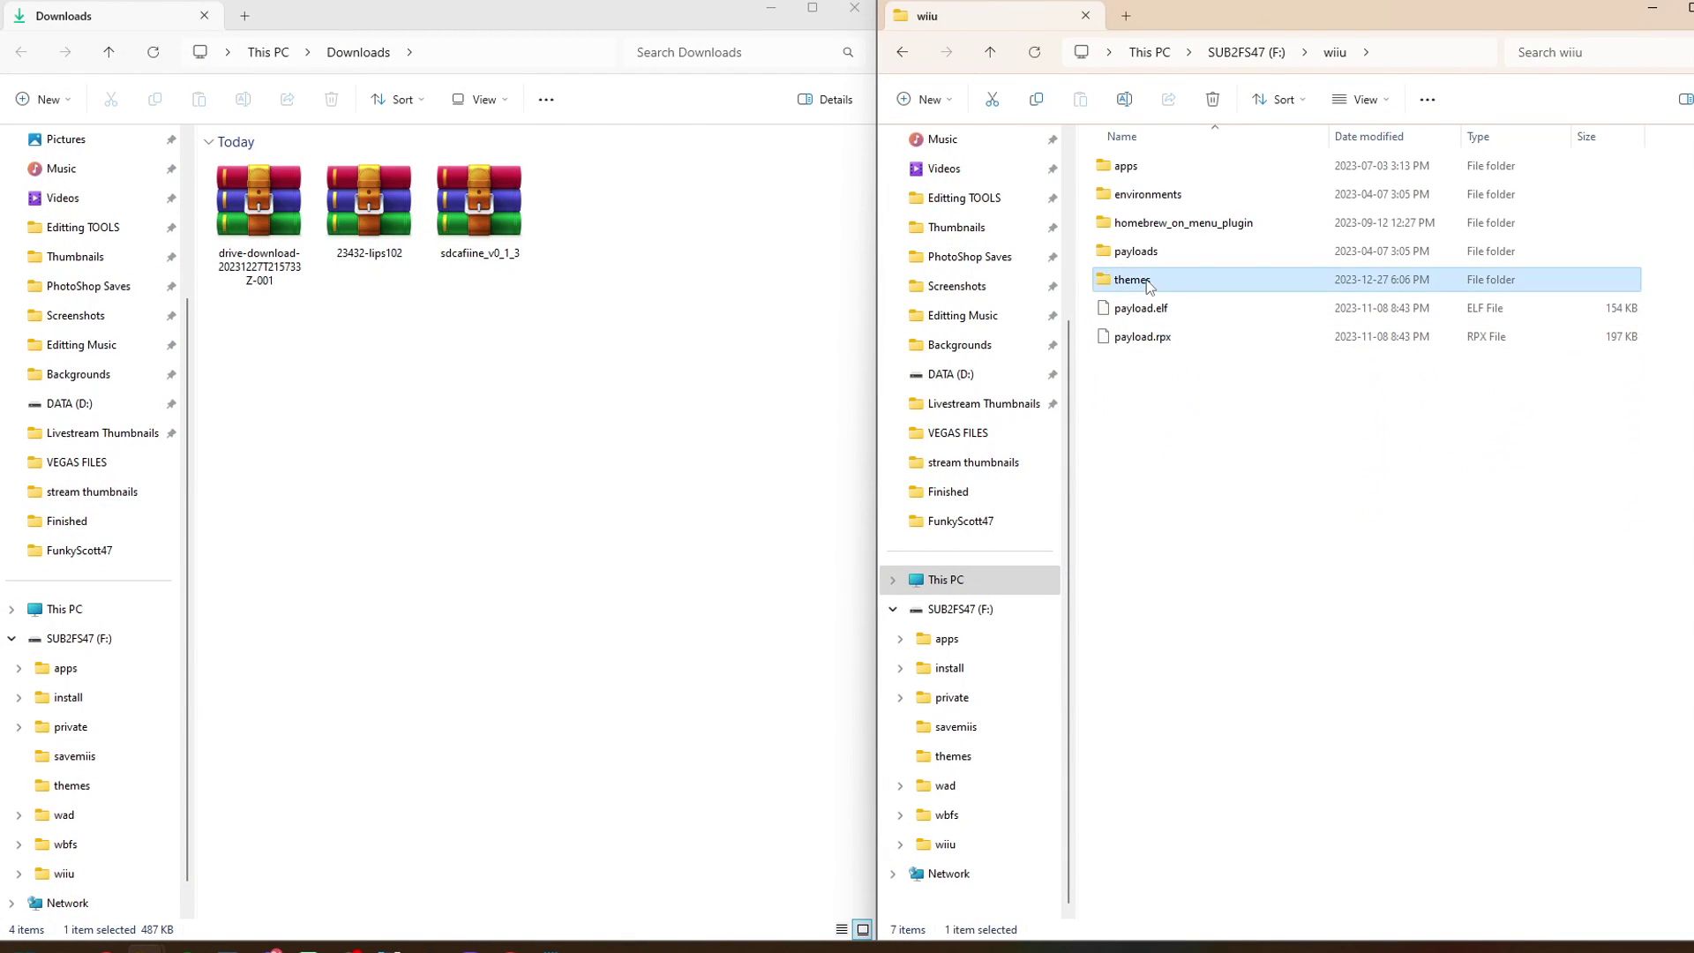
double_click(1149, 282)
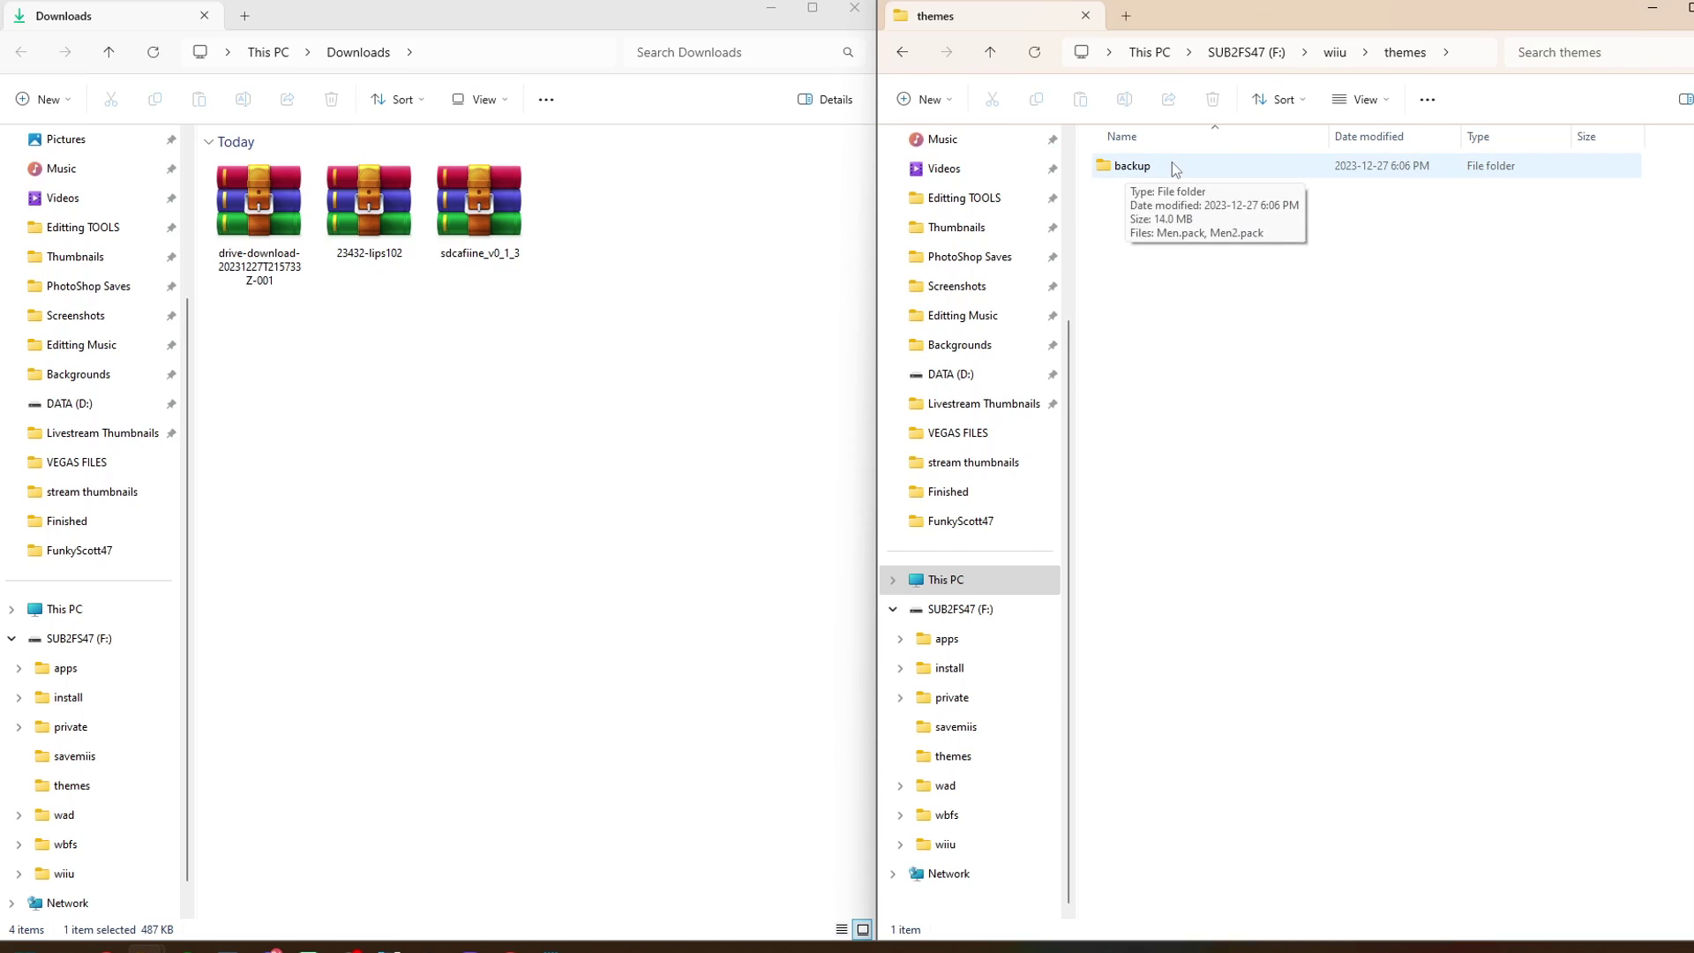
double_click(1157, 164)
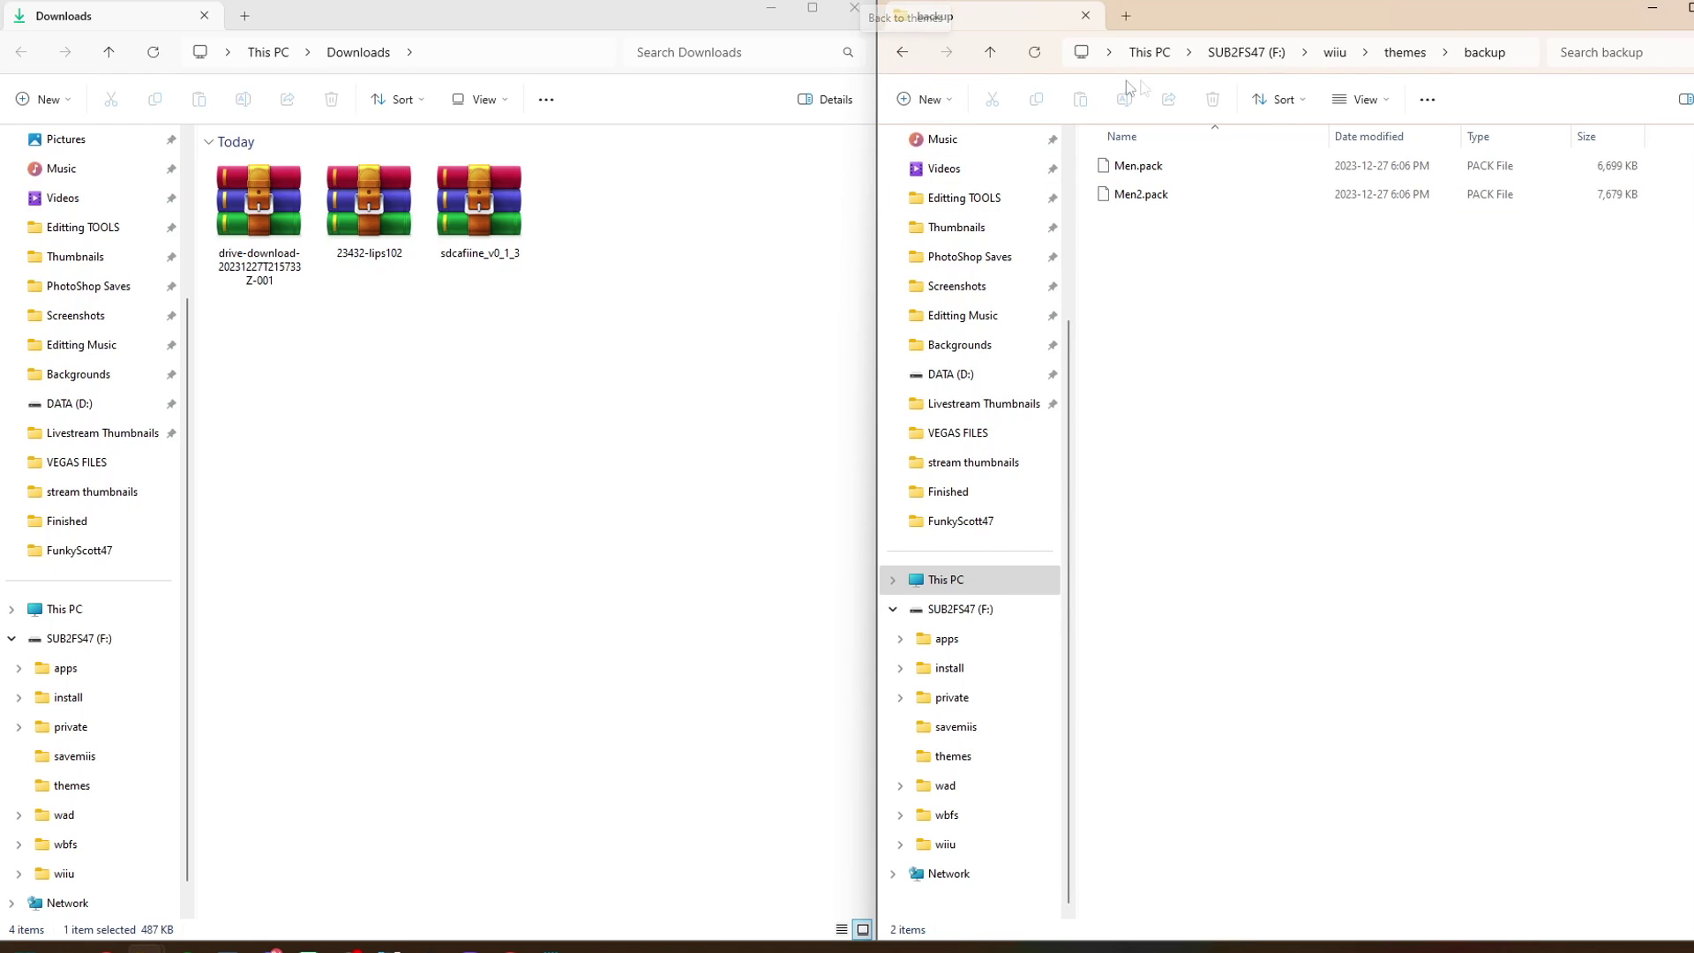
Step: Delete the theme-manager folder from wiiu/apps on the F: drive and return to the drive's root
left_click(1246, 52)
left_click(1289, 670)
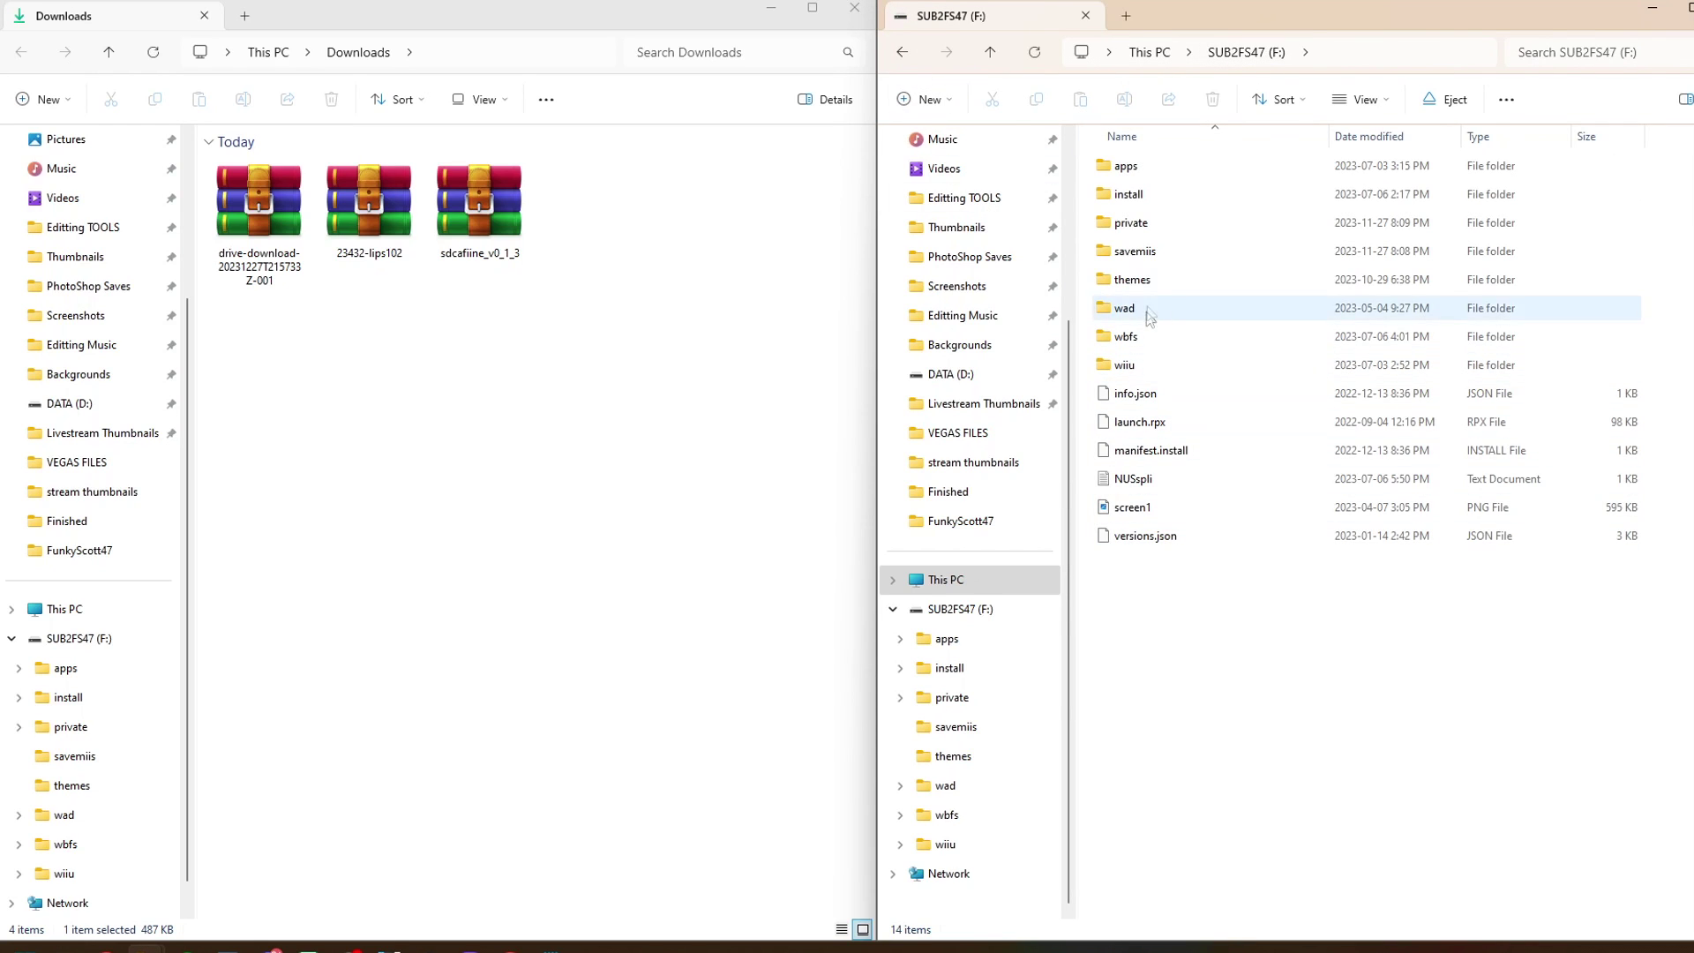
double_click(1169, 365)
double_click(1154, 167)
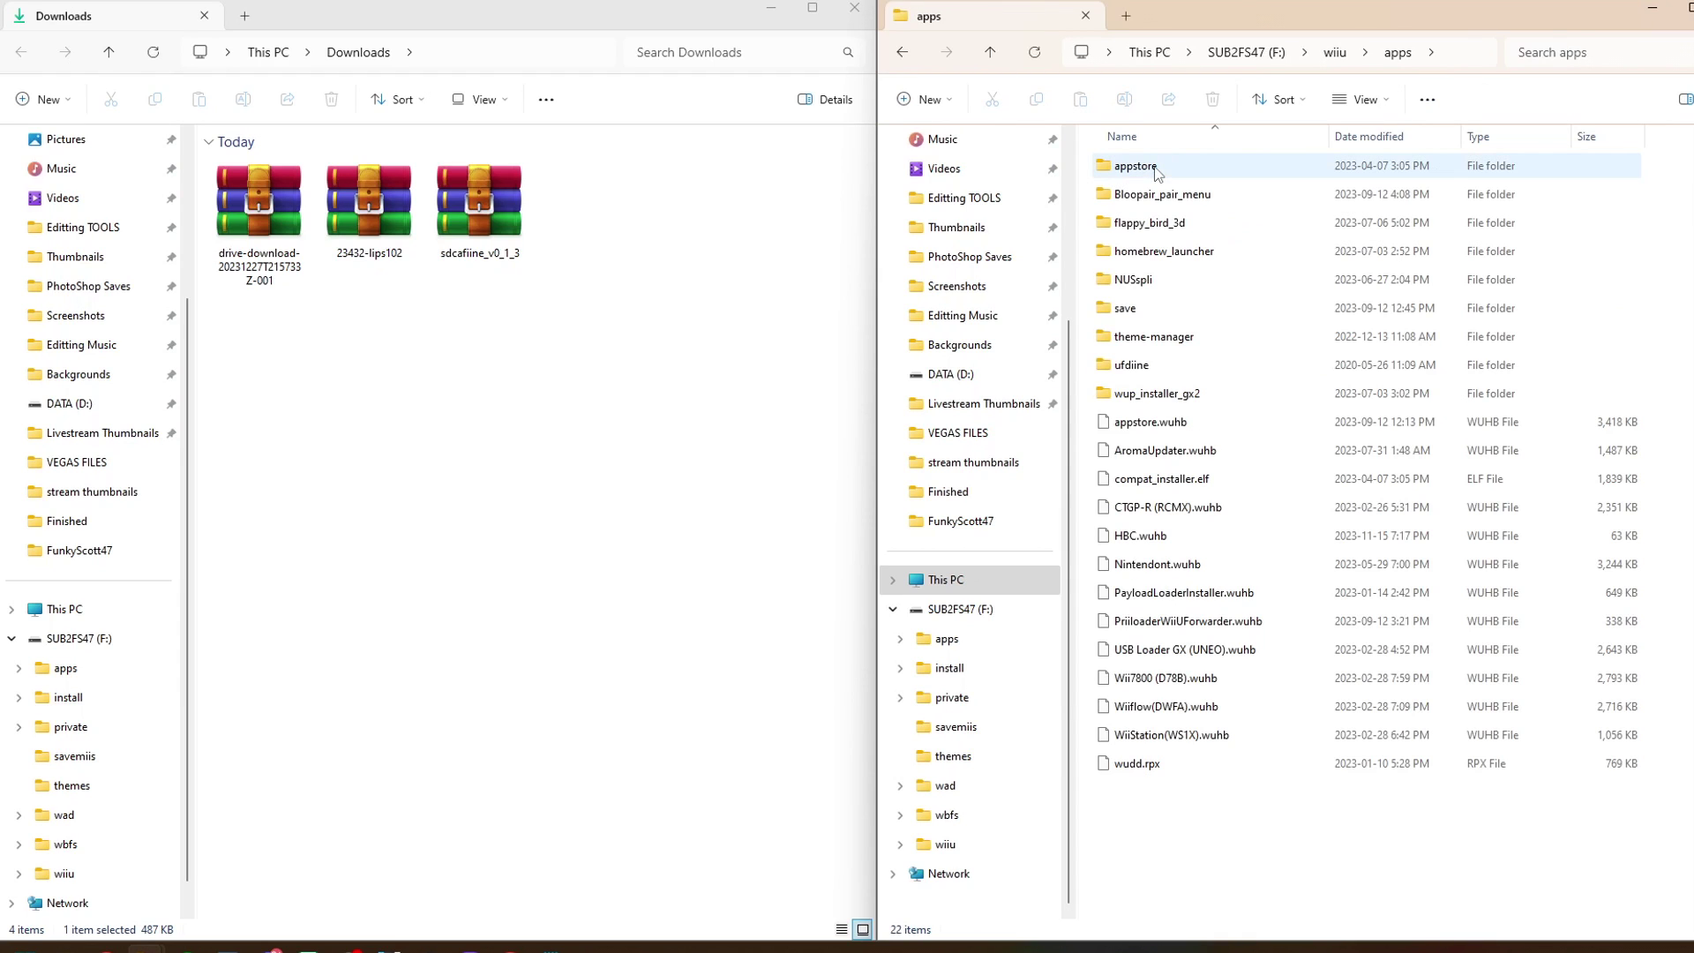
left_click(1170, 343)
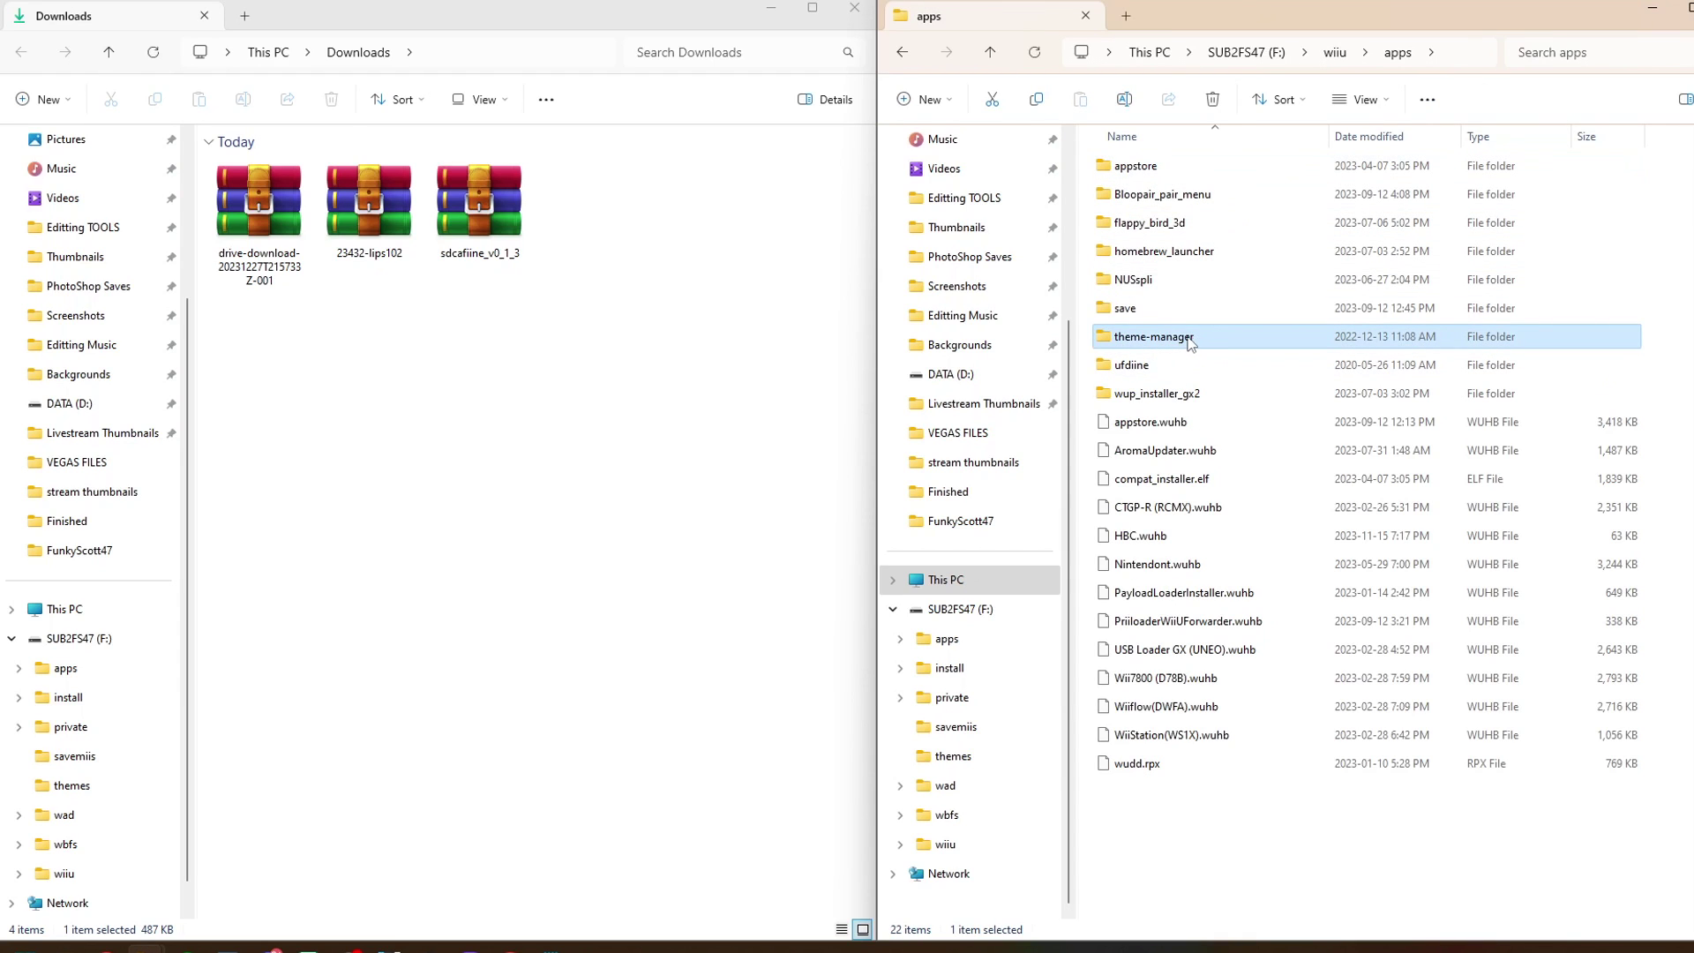
right_click(1185, 343)
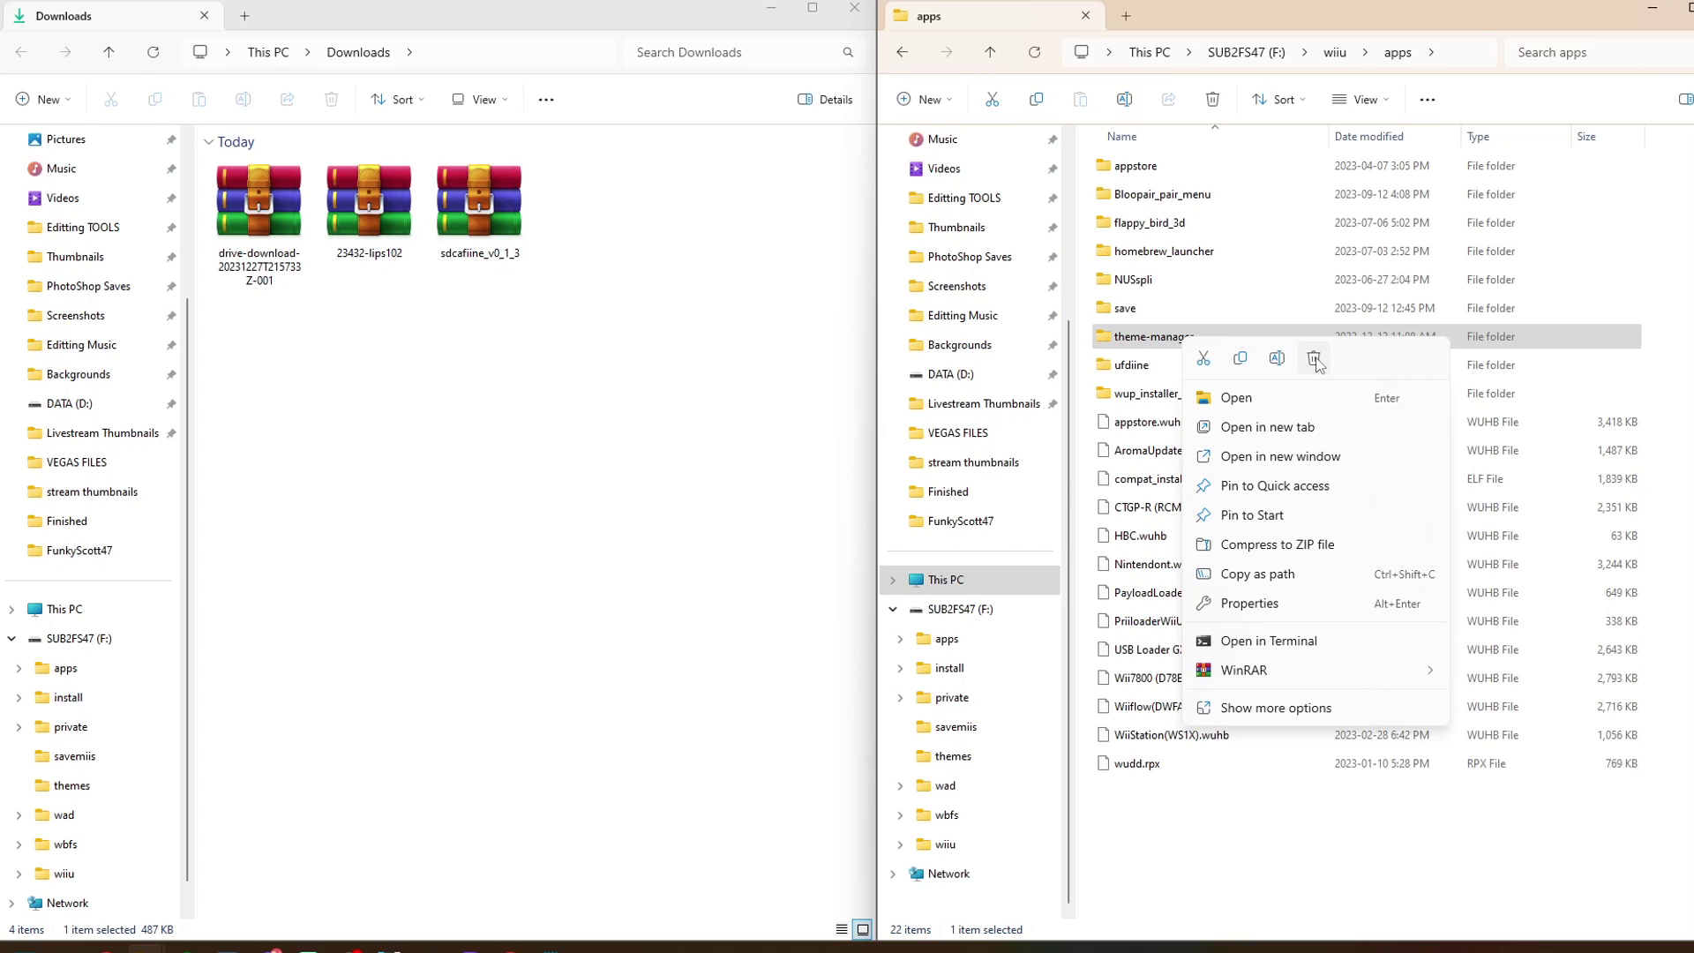
left_click(1314, 359)
key("Return")
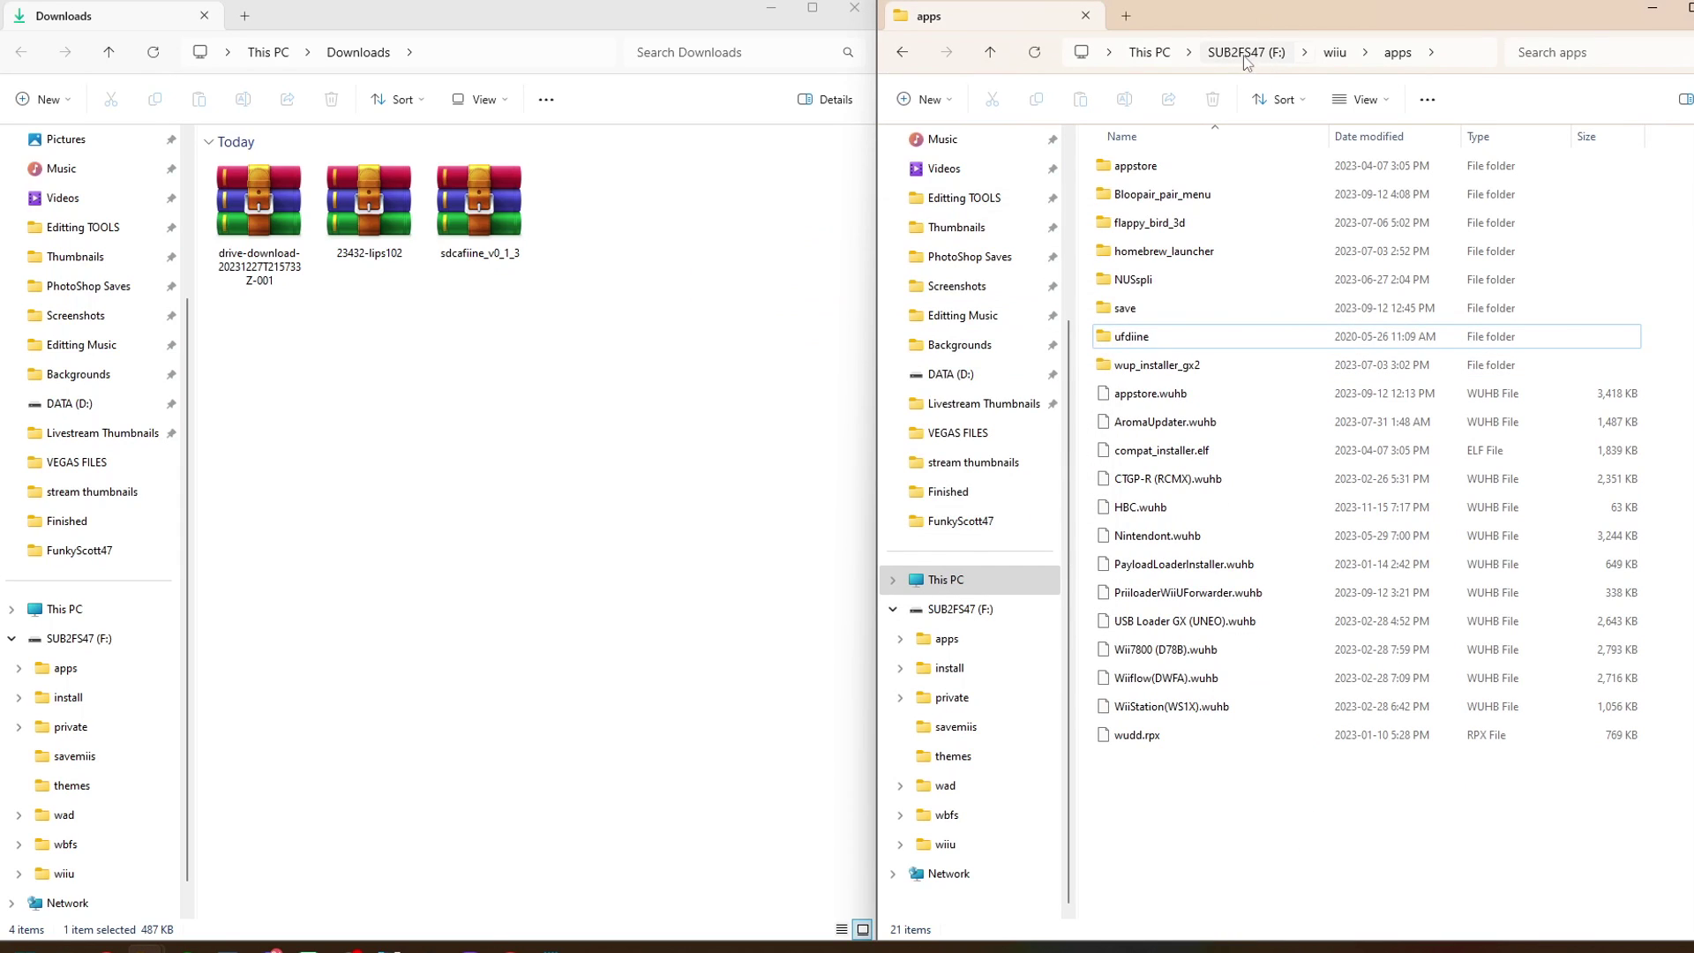
left_click(1243, 55)
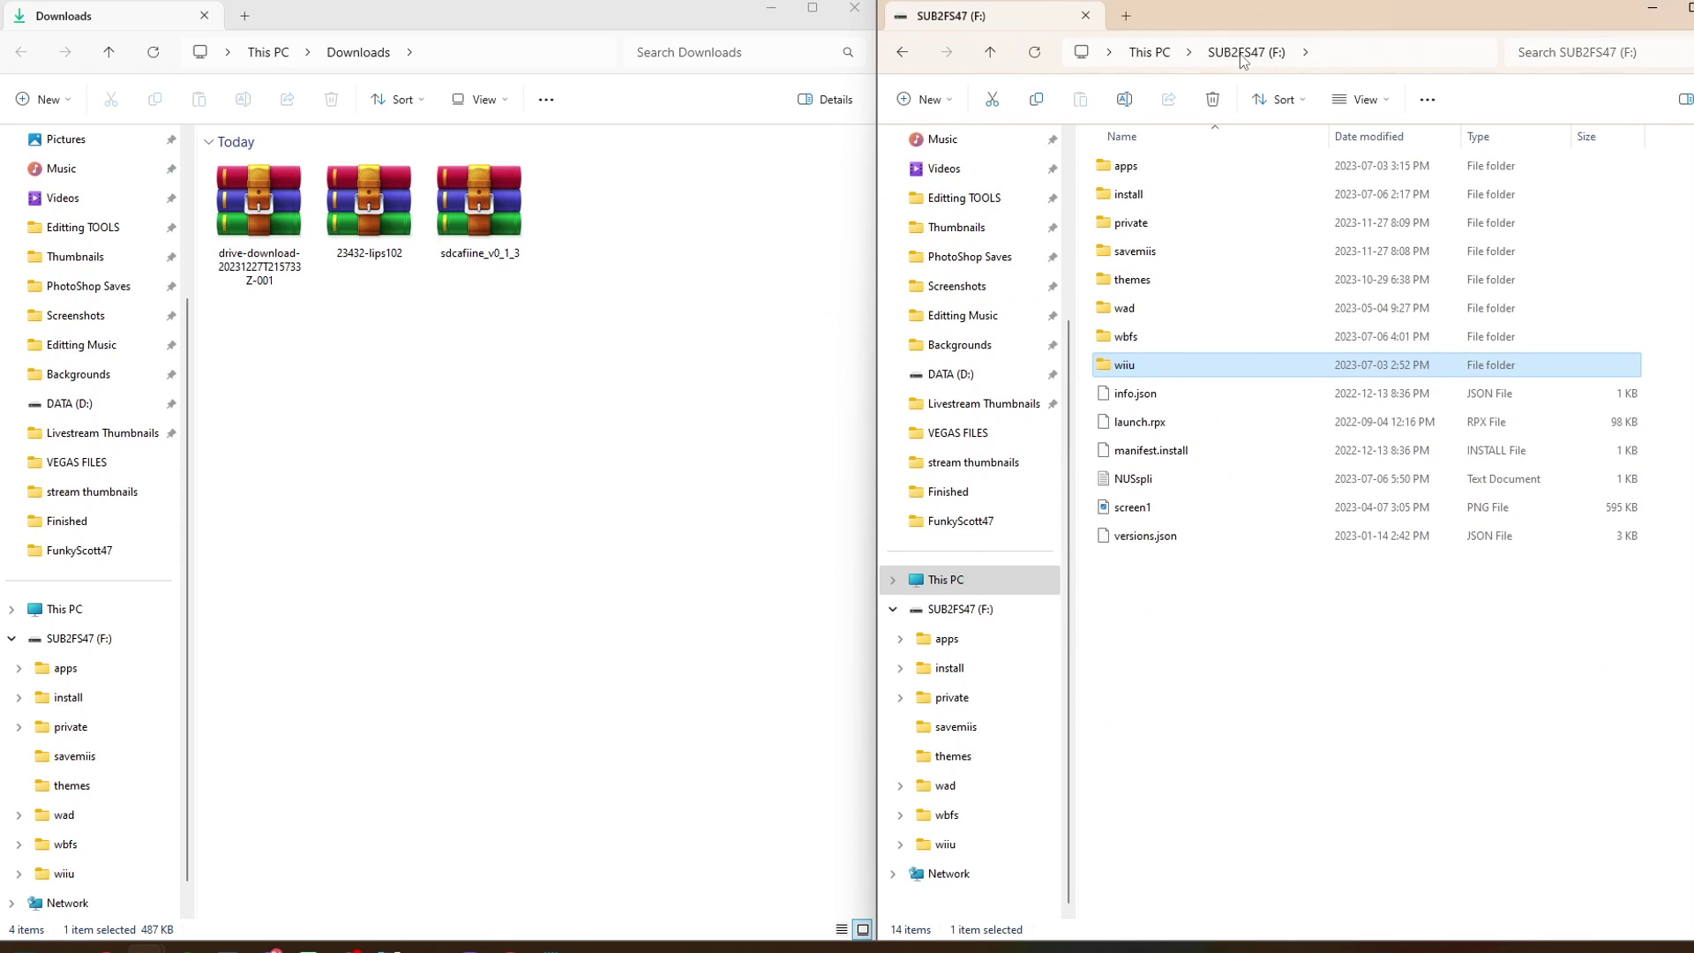
left_click(1234, 684)
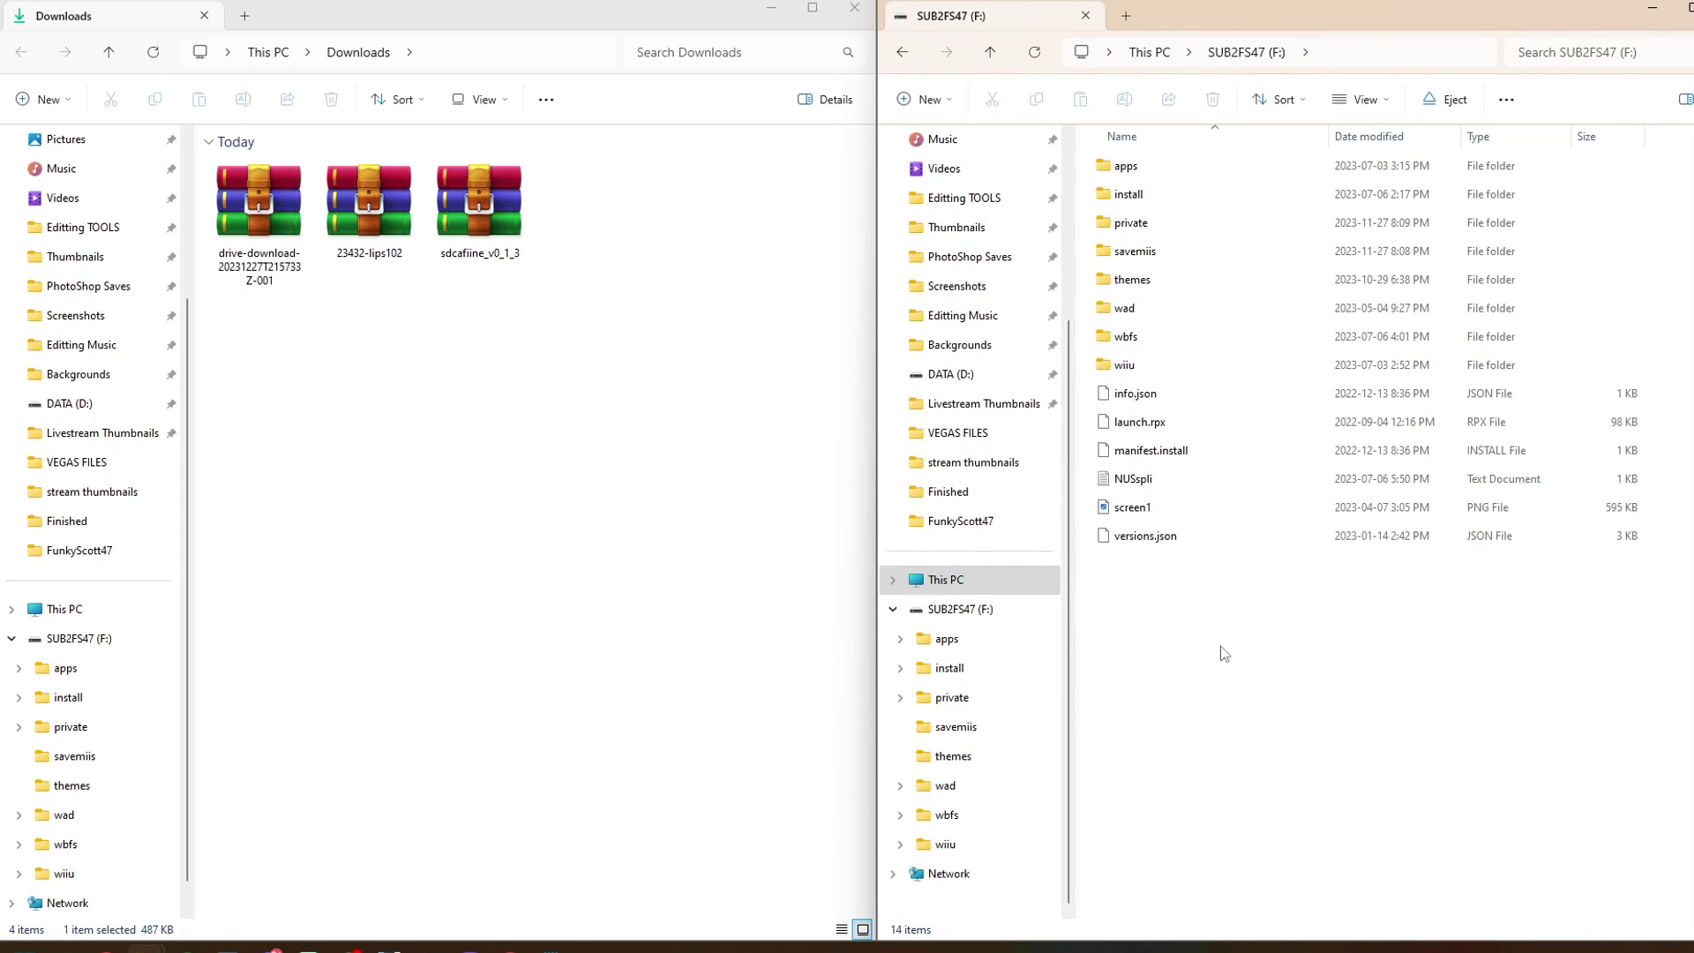
Step: Extract sdcafiine.wps from the sdcafiine_v0_1_3 archive into wiiu/environments/aroma/plugins on the F: drive, and delete the downloaded archive
double_click(485, 213)
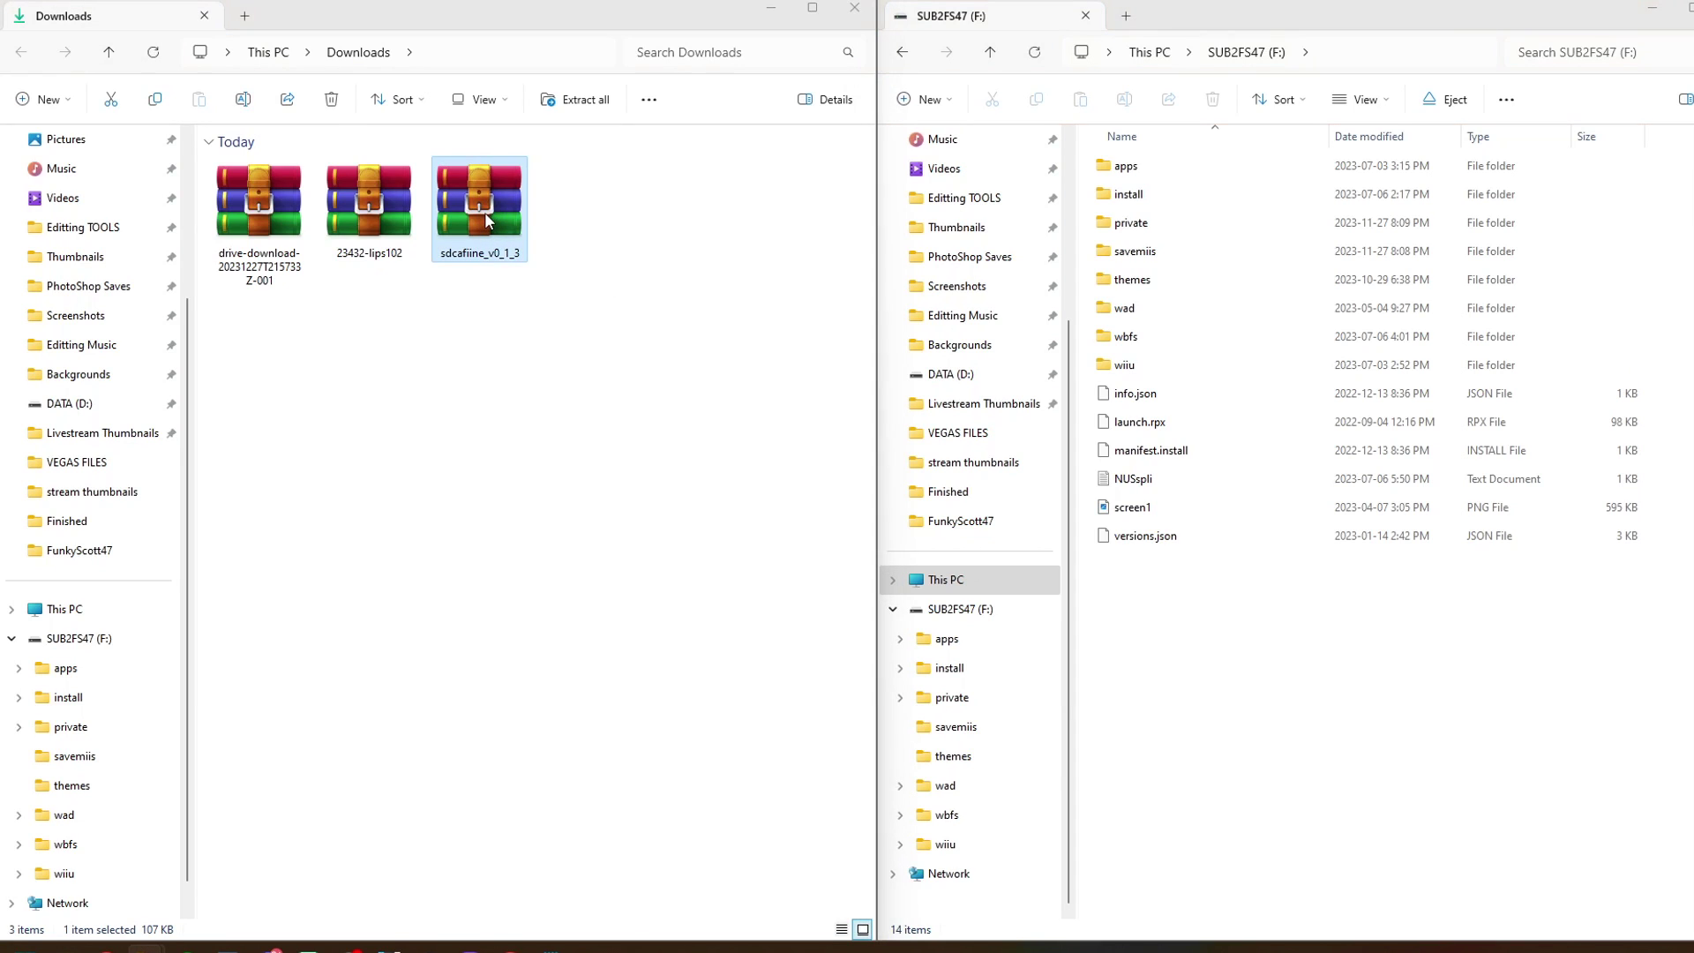
left_click(227, 315)
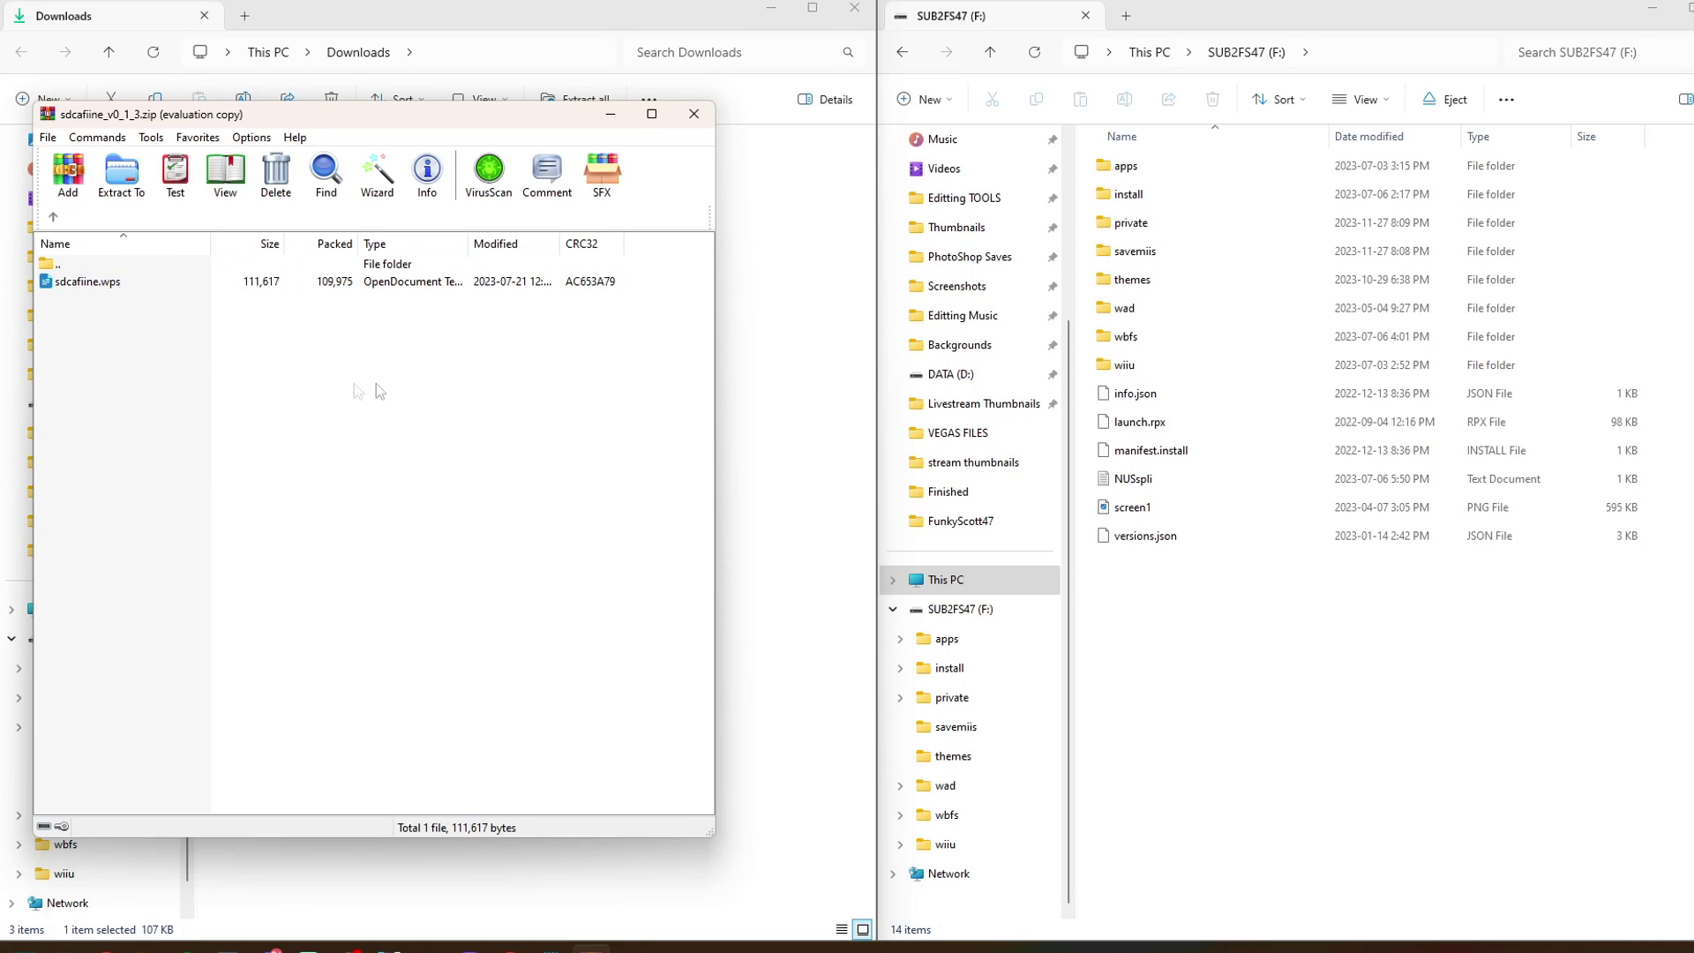
double_click(1152, 365)
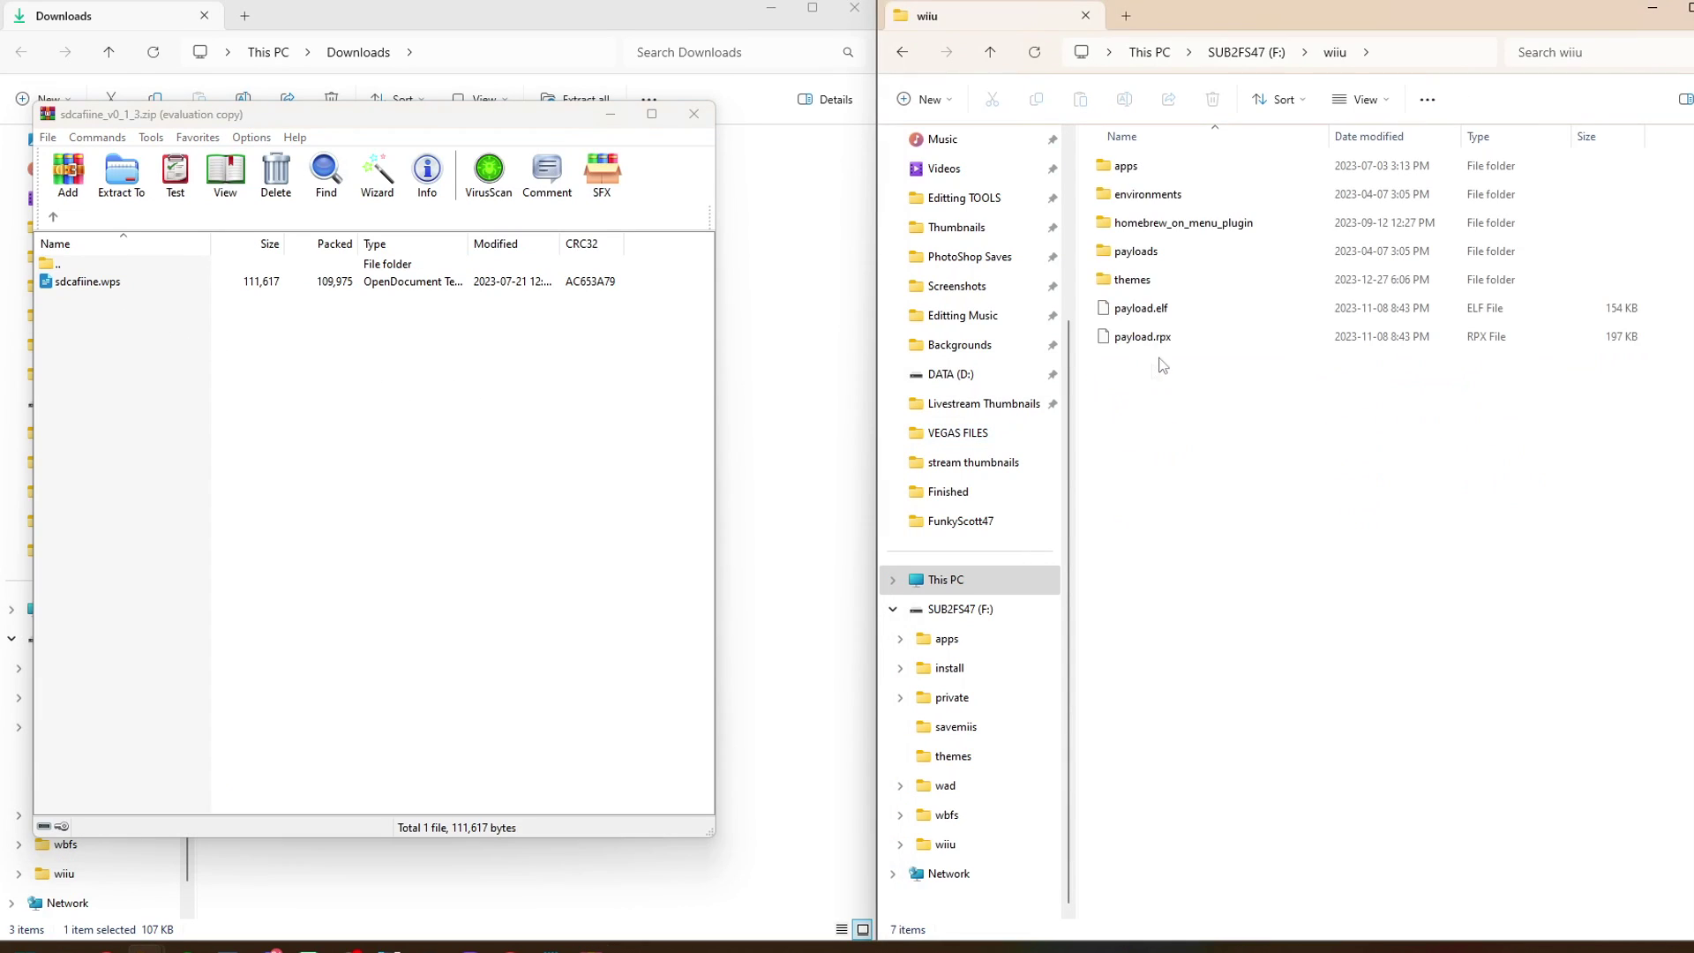
double_click(1170, 202)
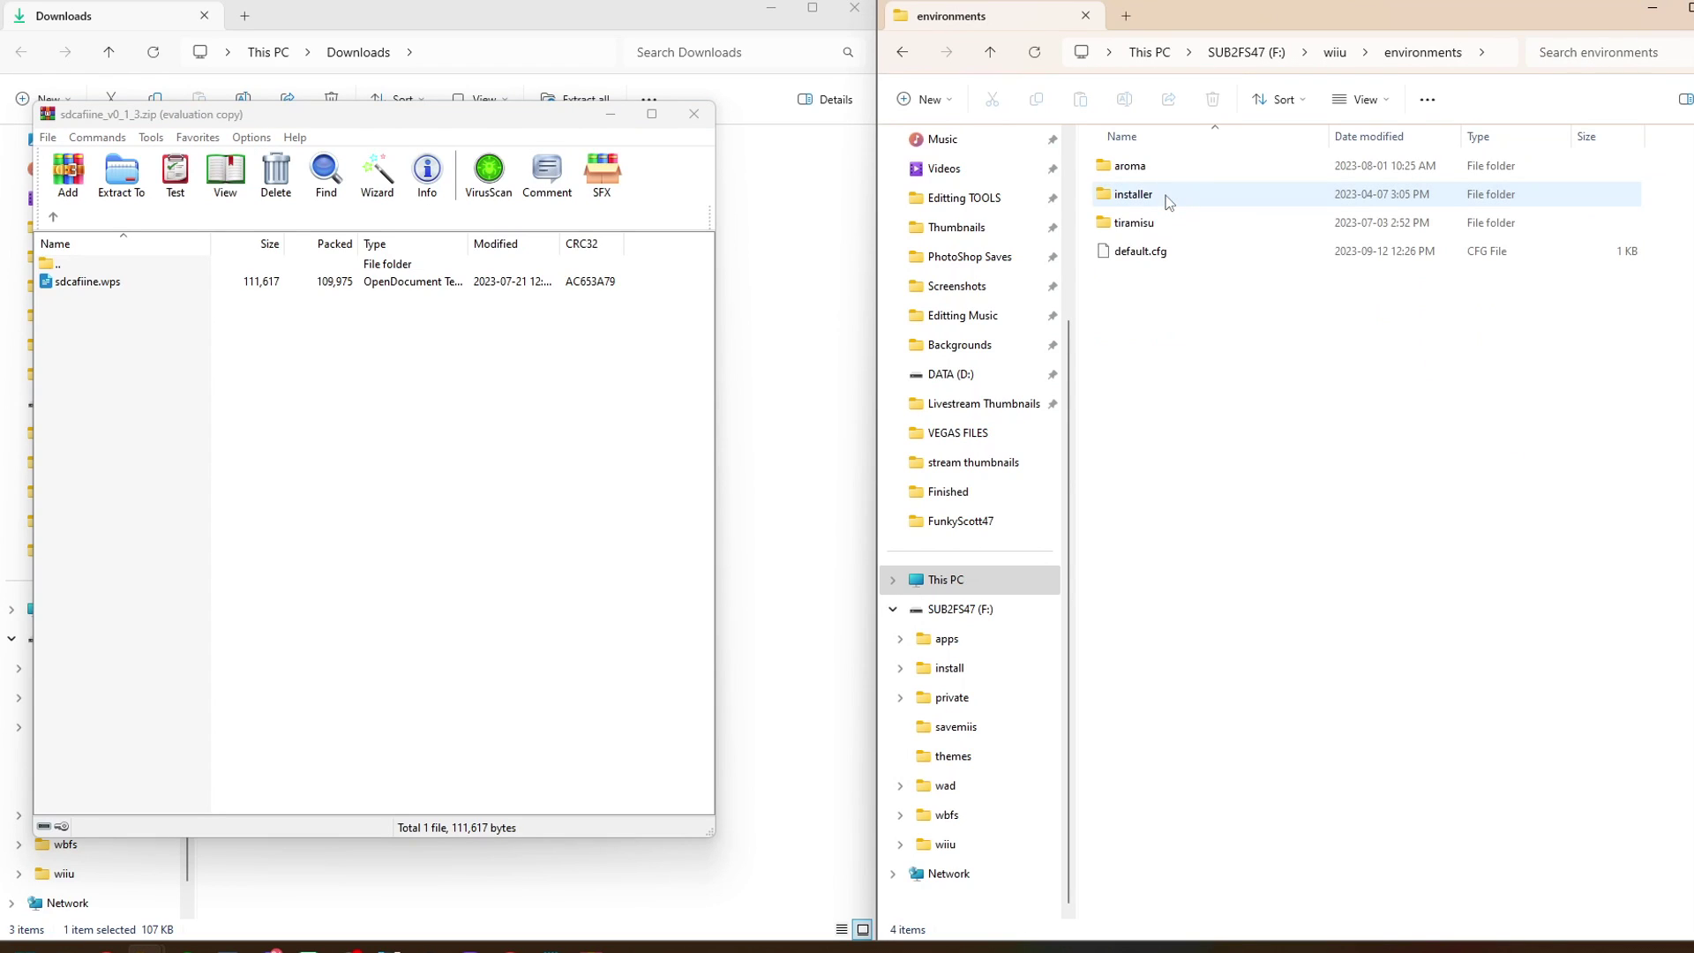
double_click(1161, 176)
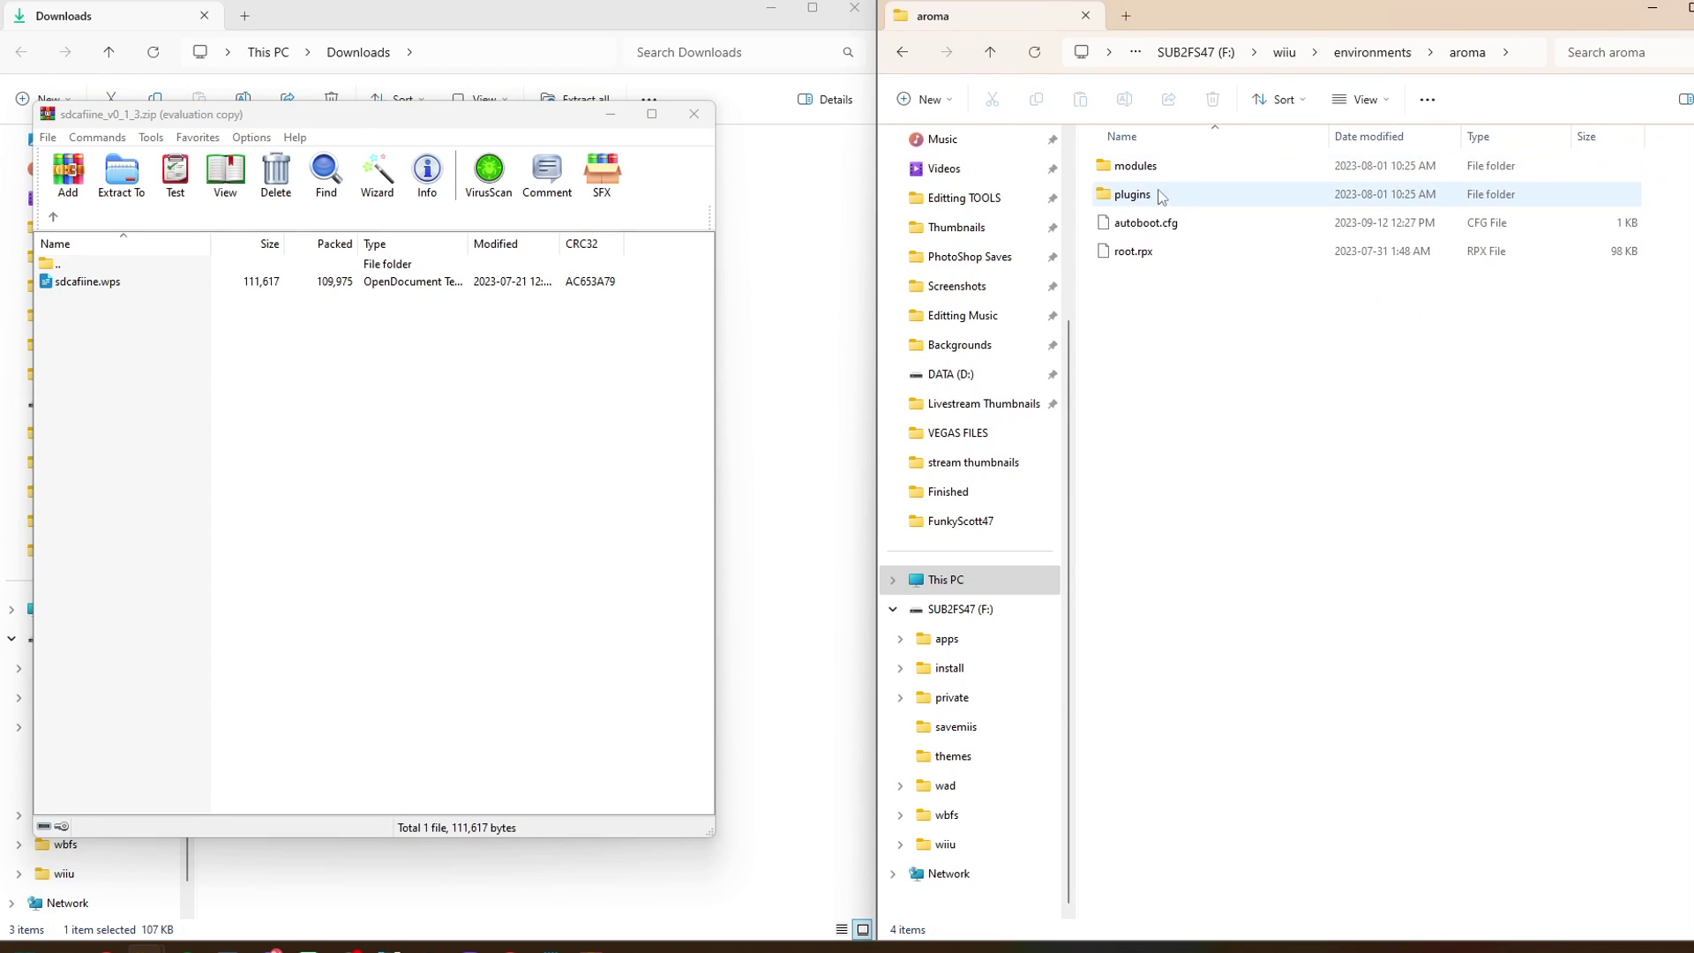
double_click(1159, 201)
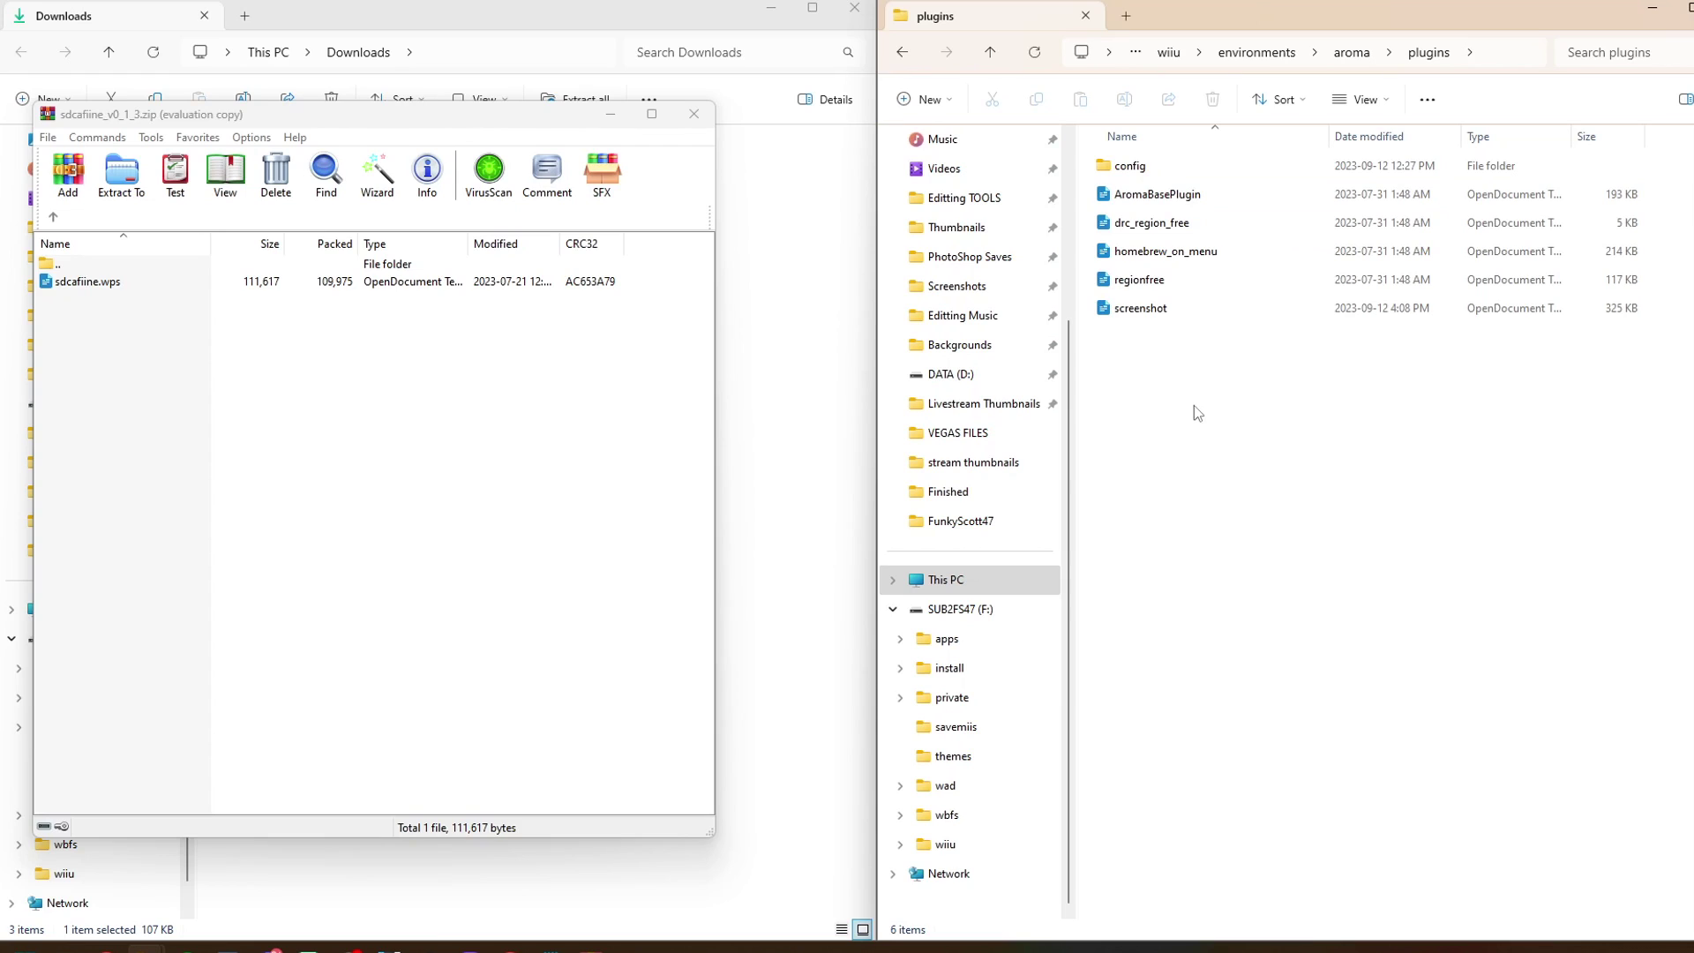
left_click(97, 288)
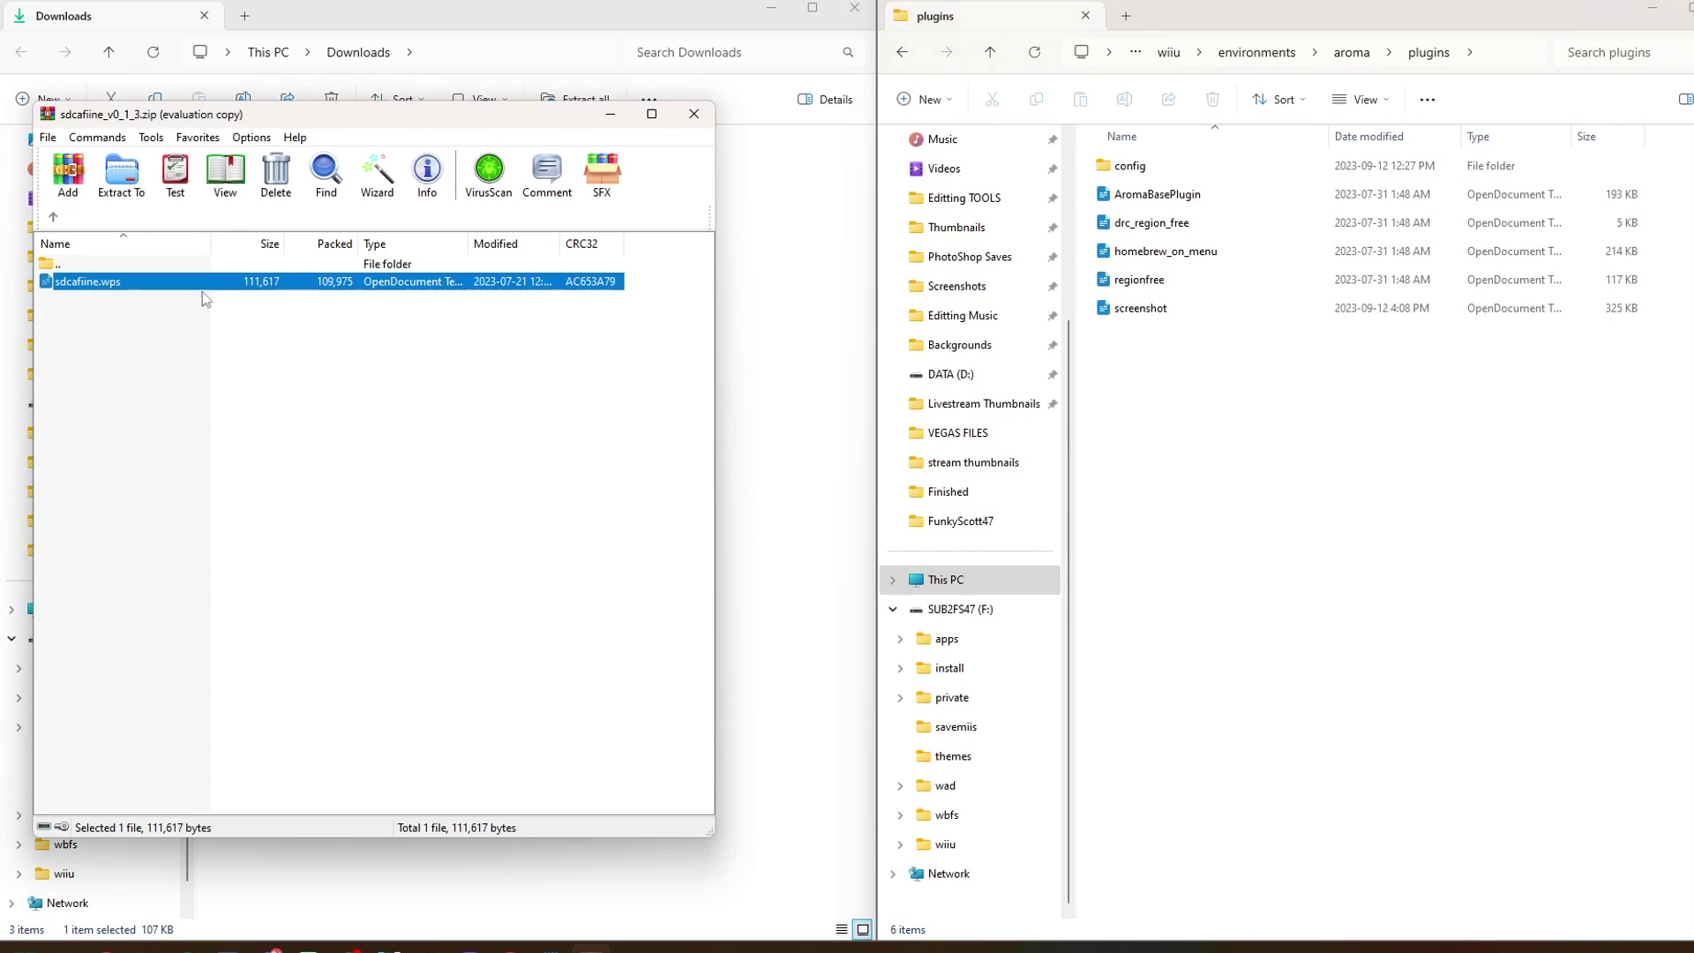
left_click_drag(78, 291, 1328, 438)
left_click(1324, 492)
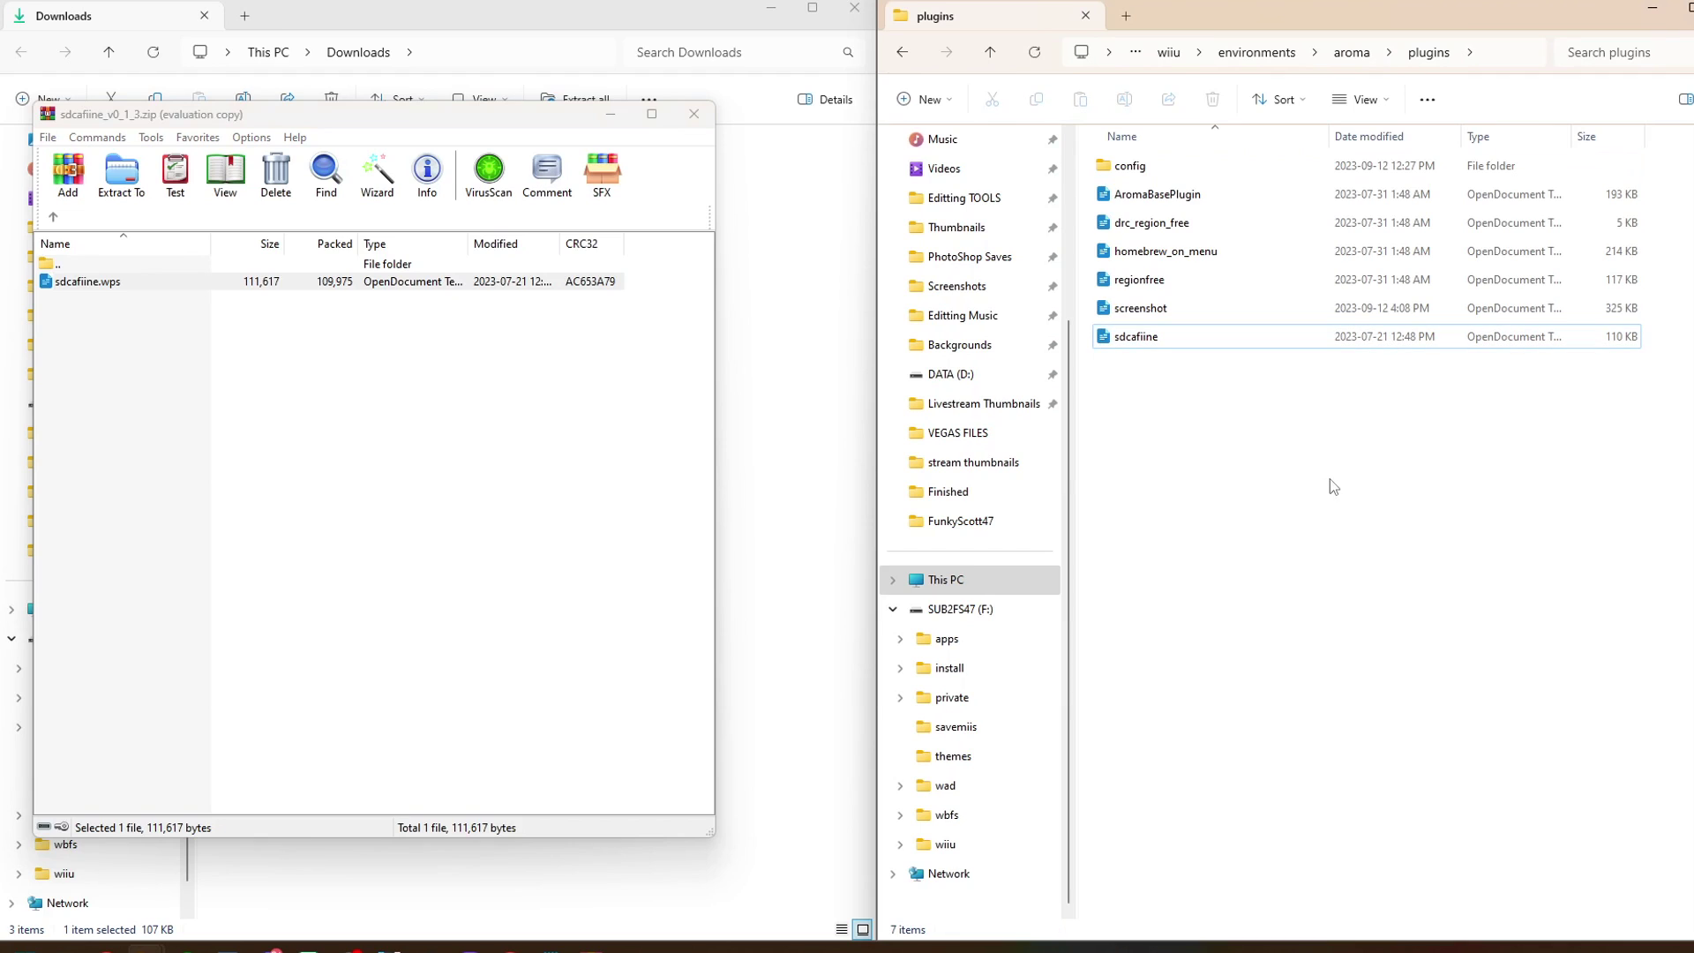
left_click(693, 114)
right_click(488, 221)
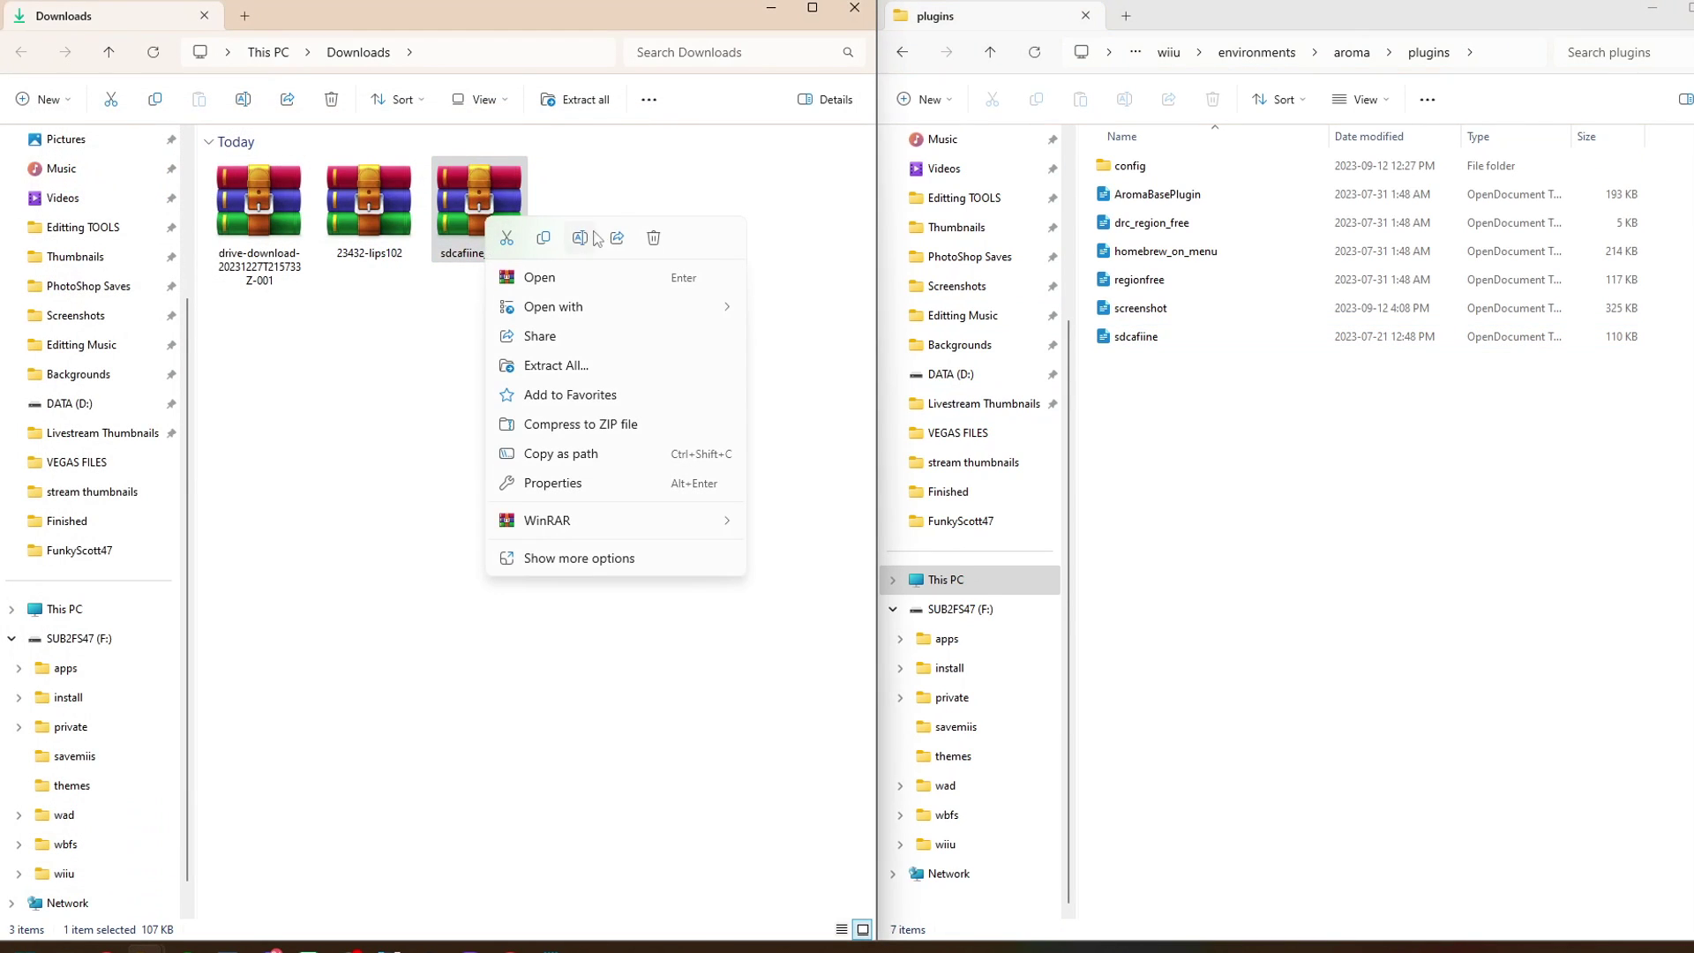
left_click(652, 238)
Step: Extract Men.ips and Men2.ips from the drive-download archive into the Downloads folder, and delete that archive
left_click(255, 227)
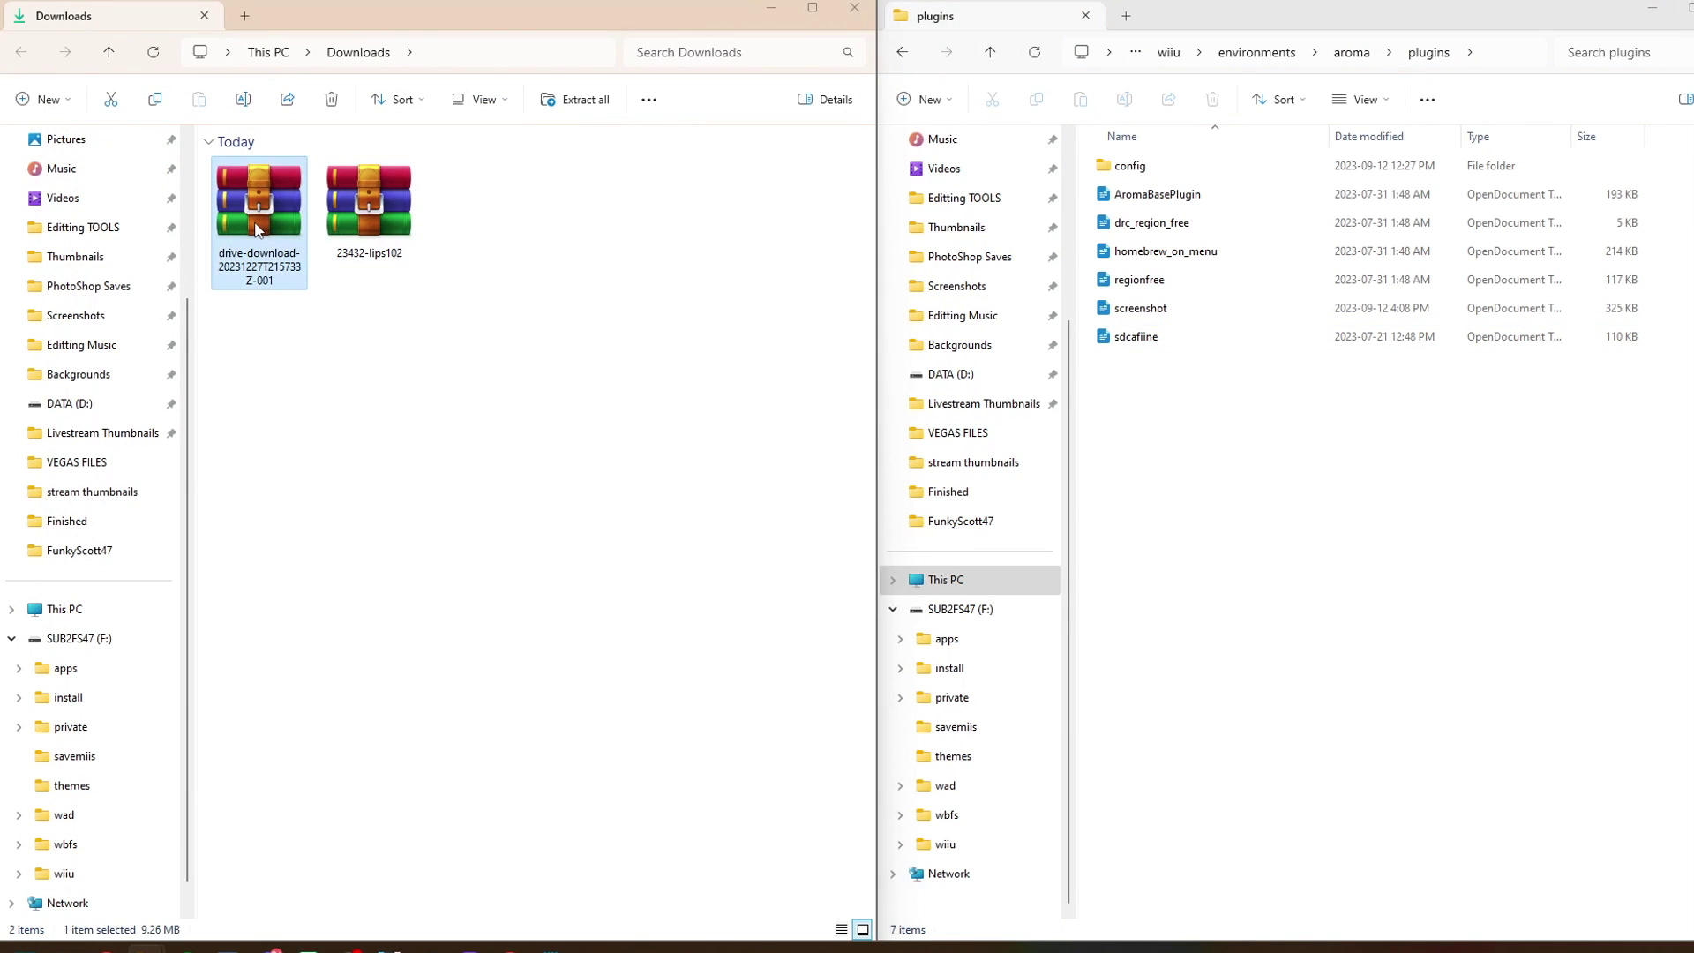
double_click(256, 227)
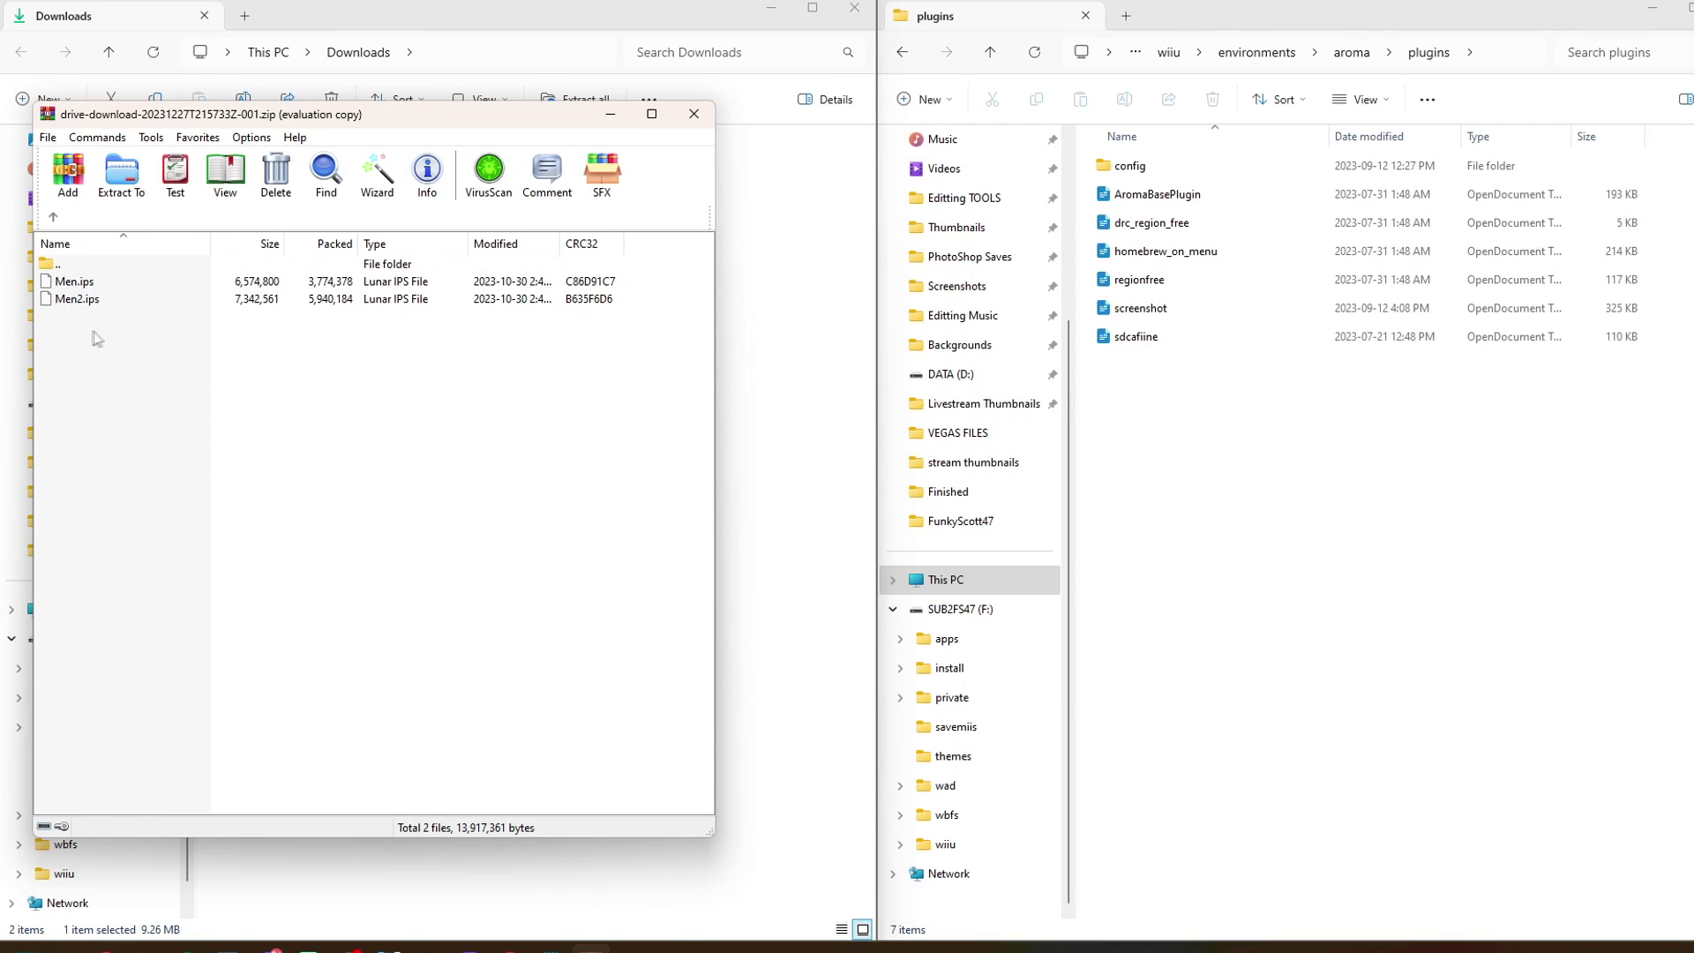
left_click_drag(97, 338, 98, 284)
left_click(753, 251)
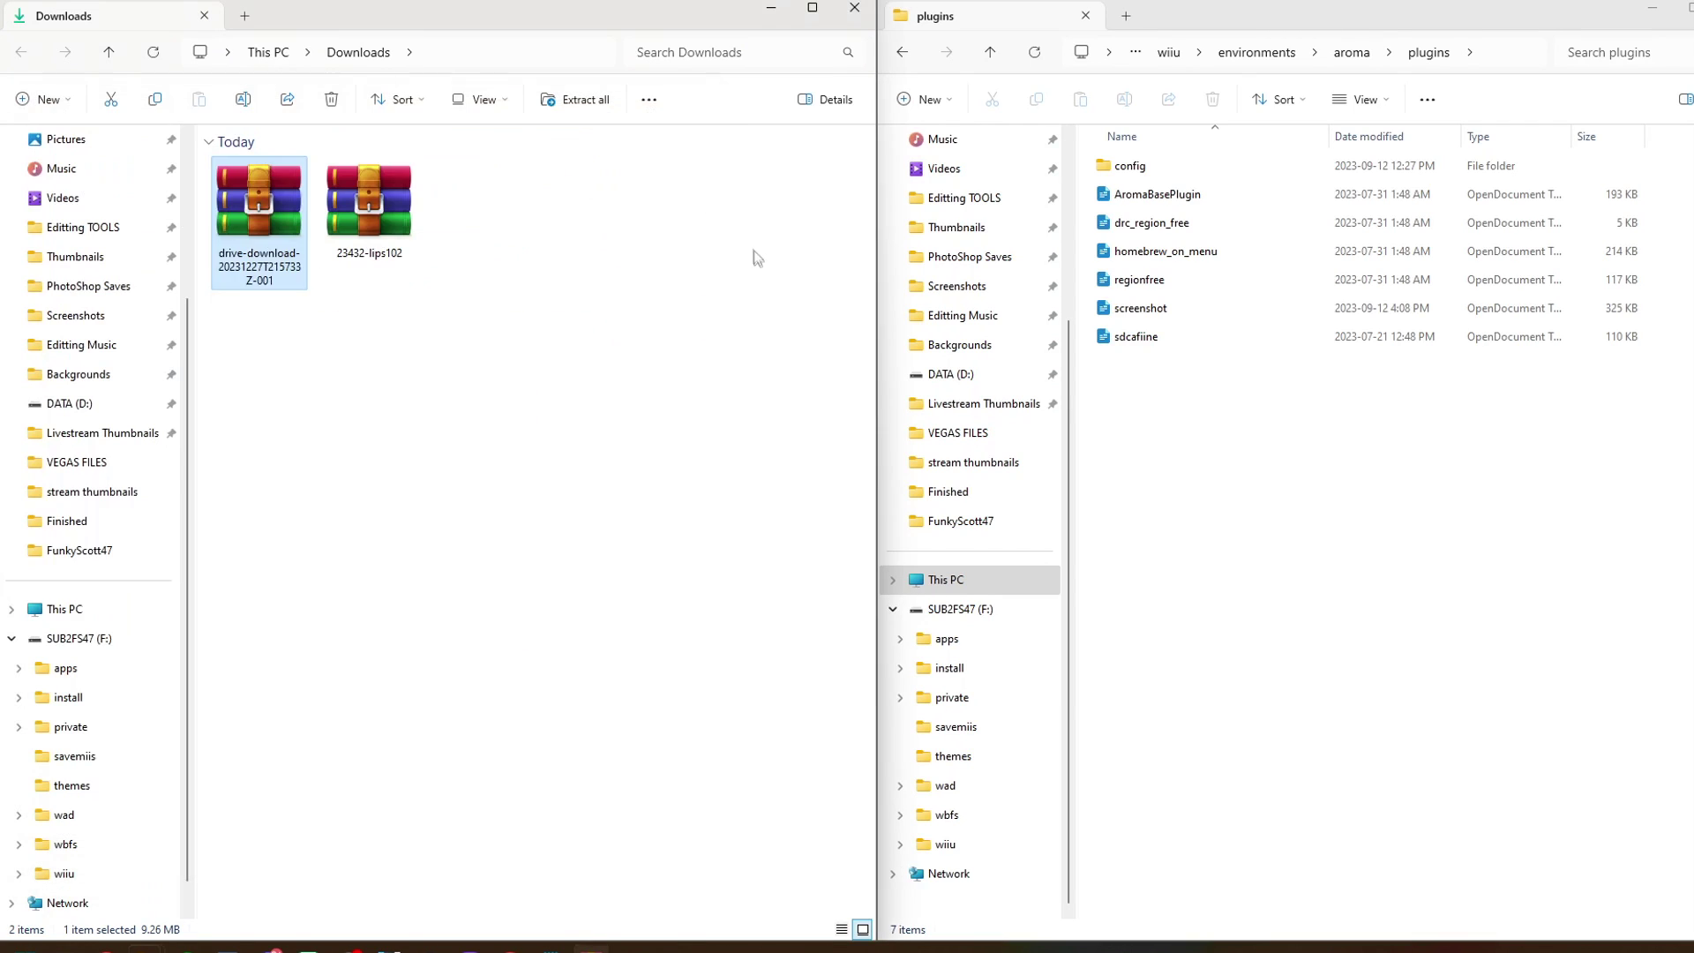
left_click_drag(754, 251, 753, 274)
left_click(264, 212)
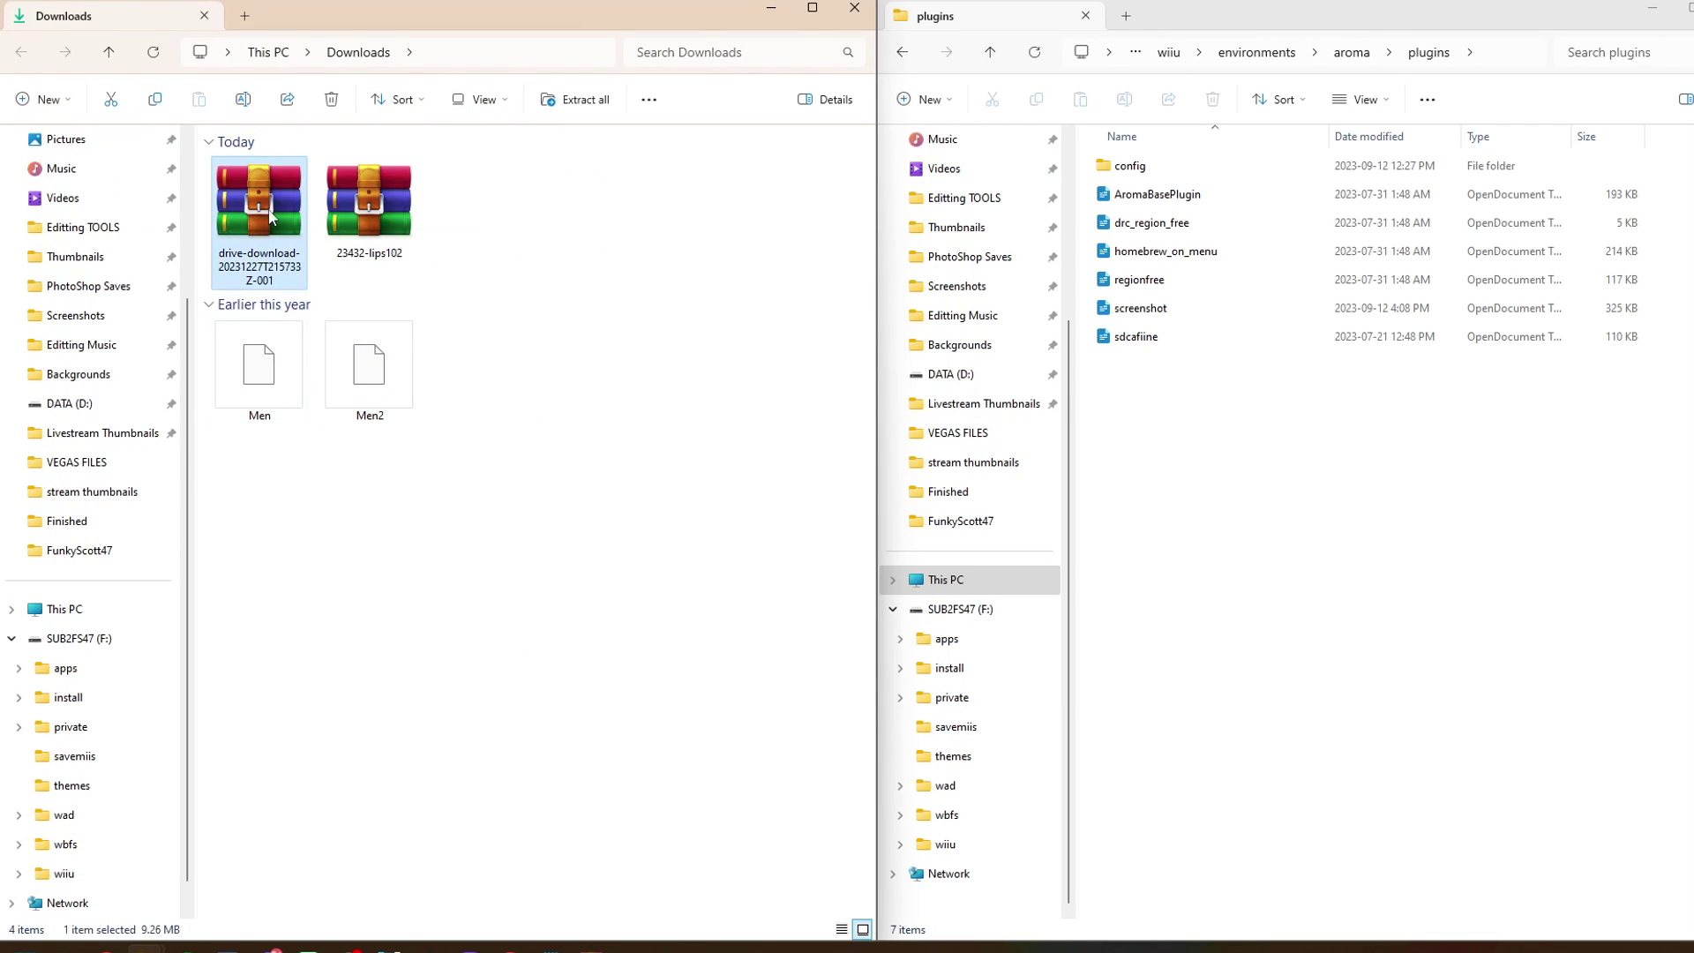
right_click(269, 214)
left_click(436, 232)
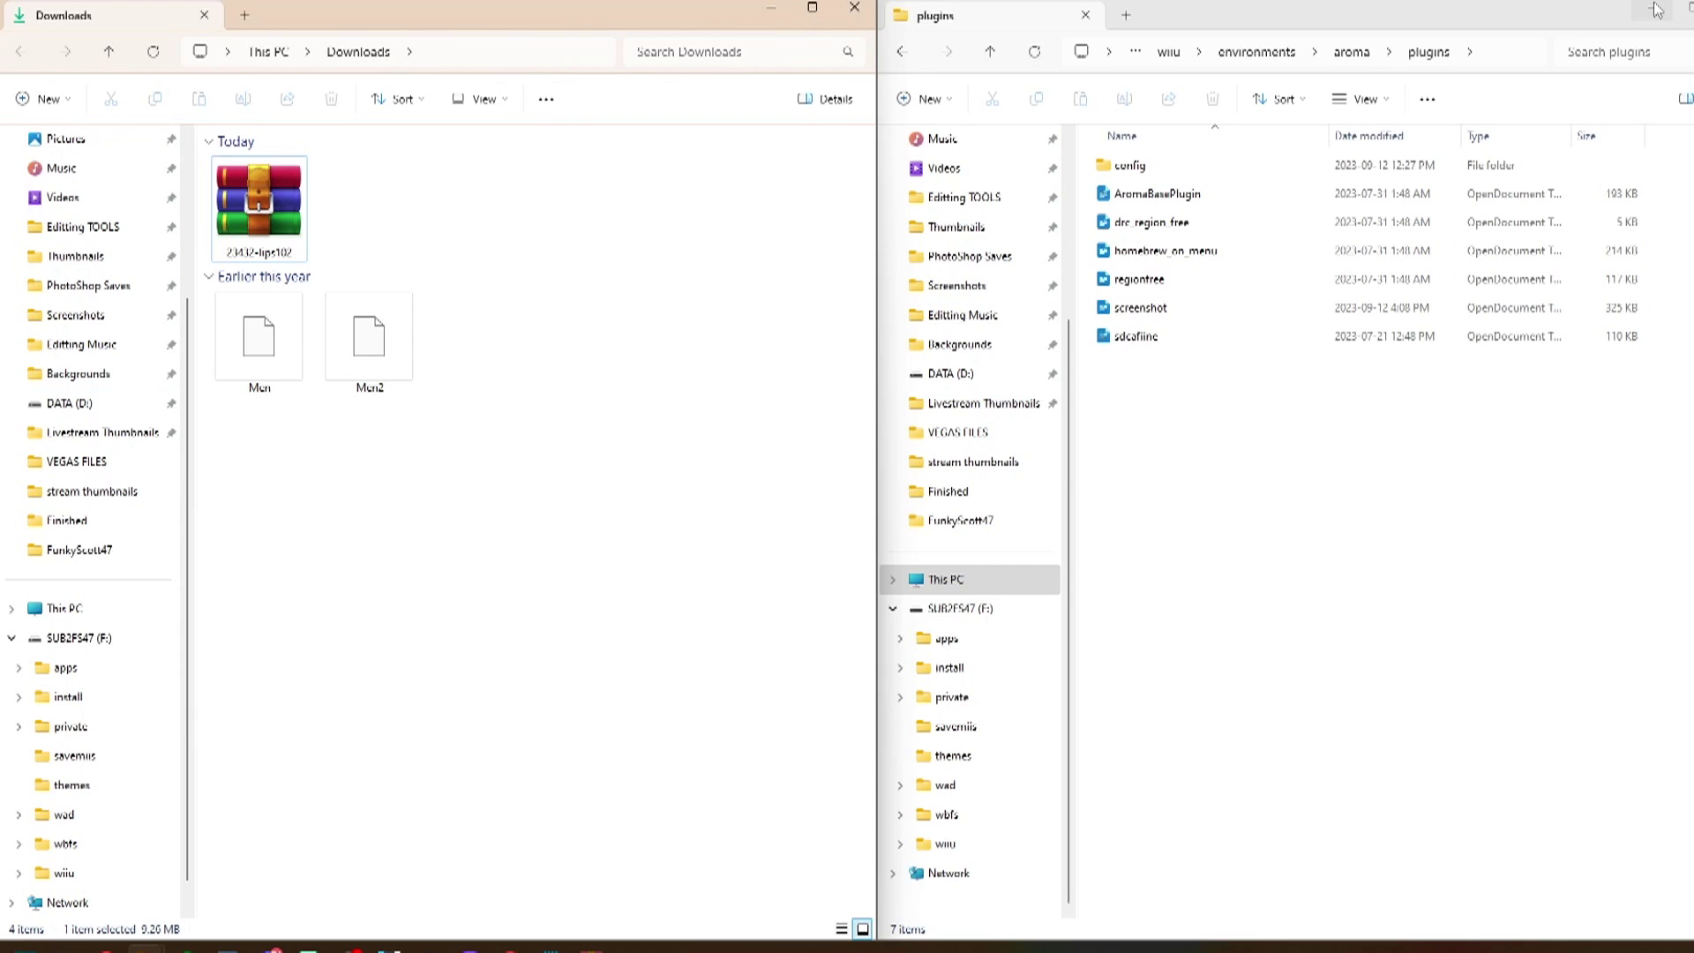
Step: Minimize the plugins window, extract Lunar IPS.exe from the 23432-lips102 archive onto the desktop, and delete the archive
left_click(1654, 10)
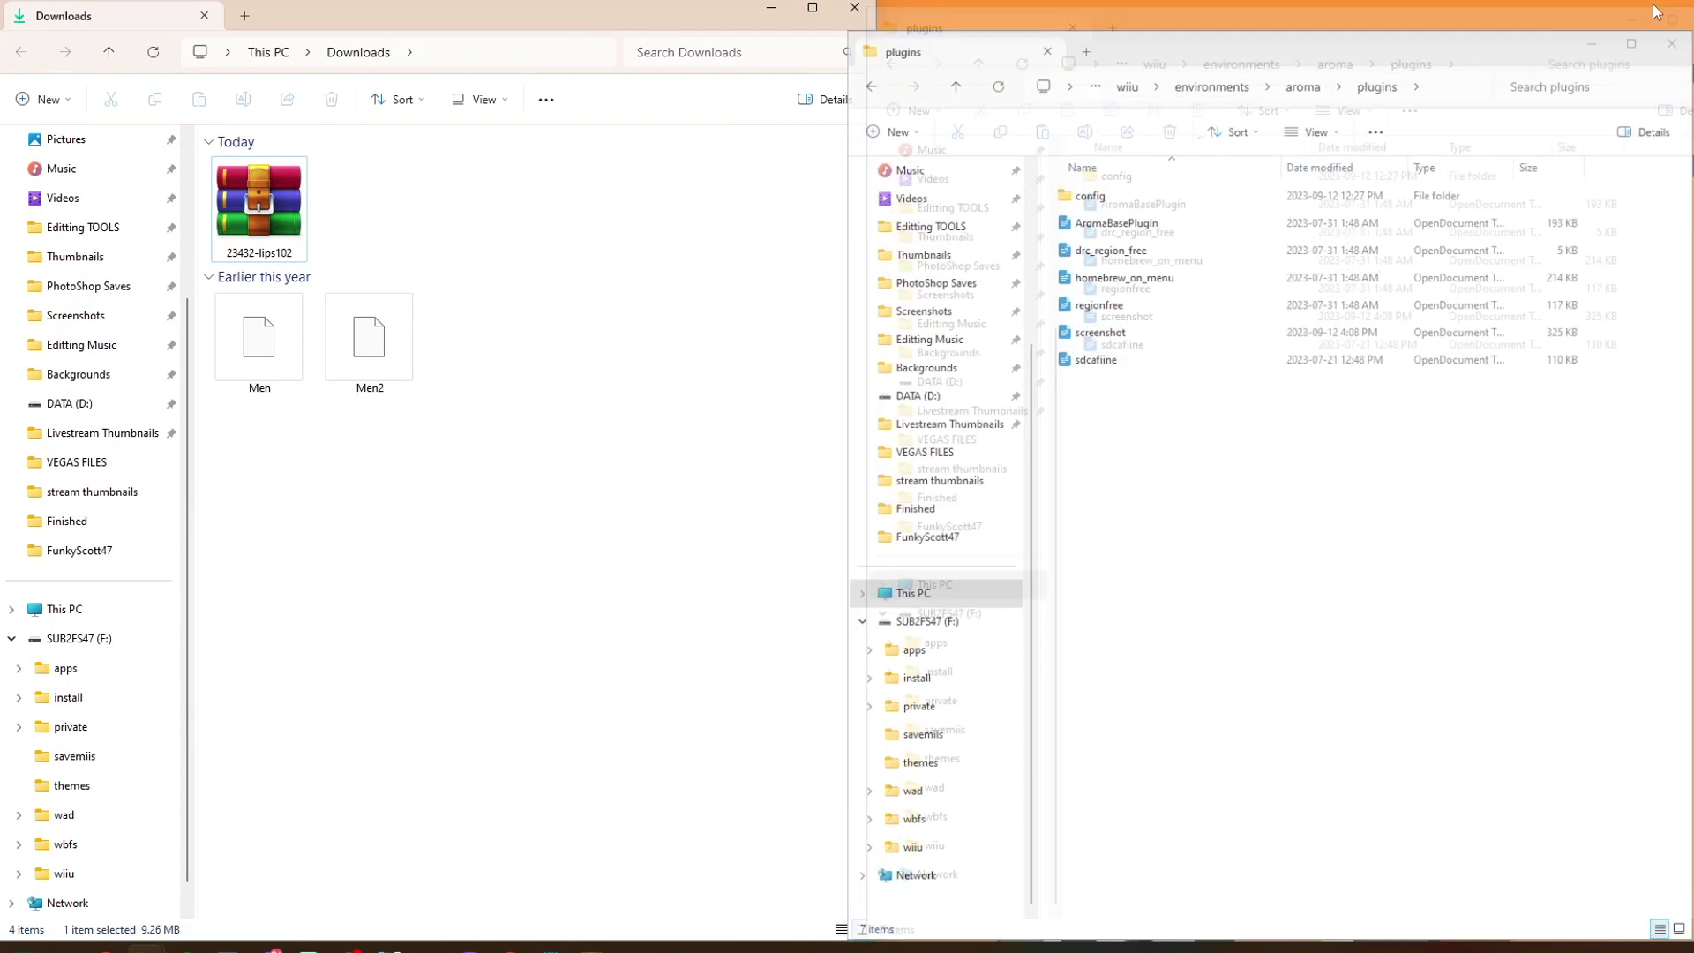
double_click(272, 207)
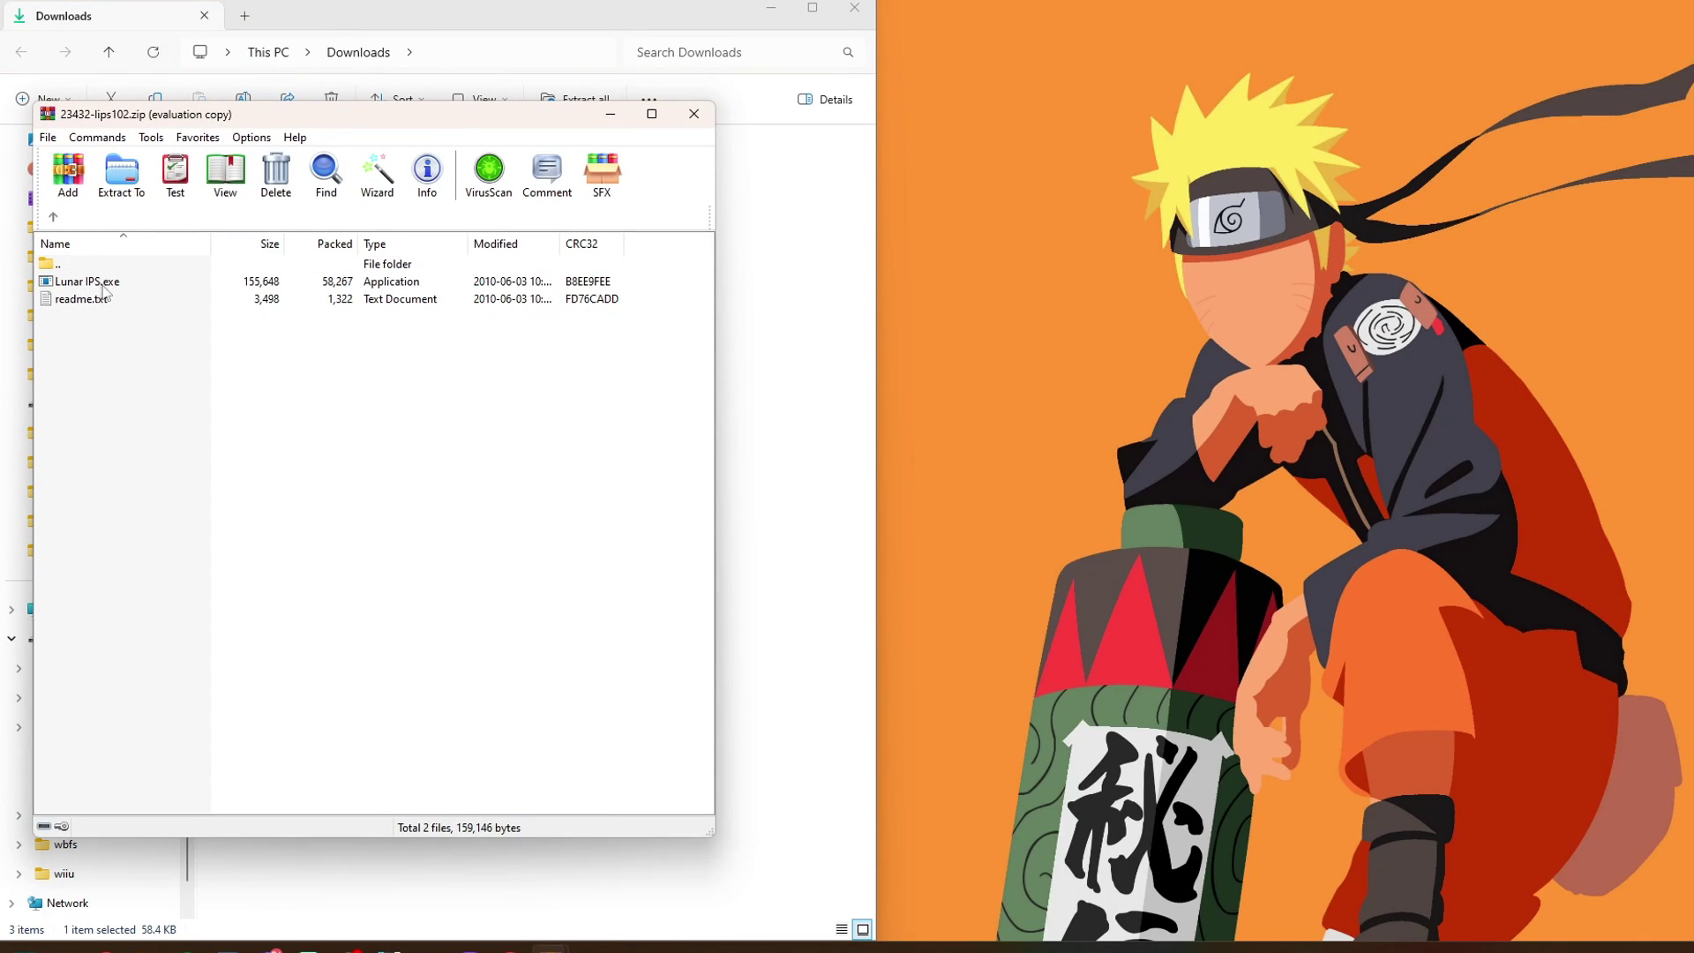
left_click_drag(76, 290, 152, 282)
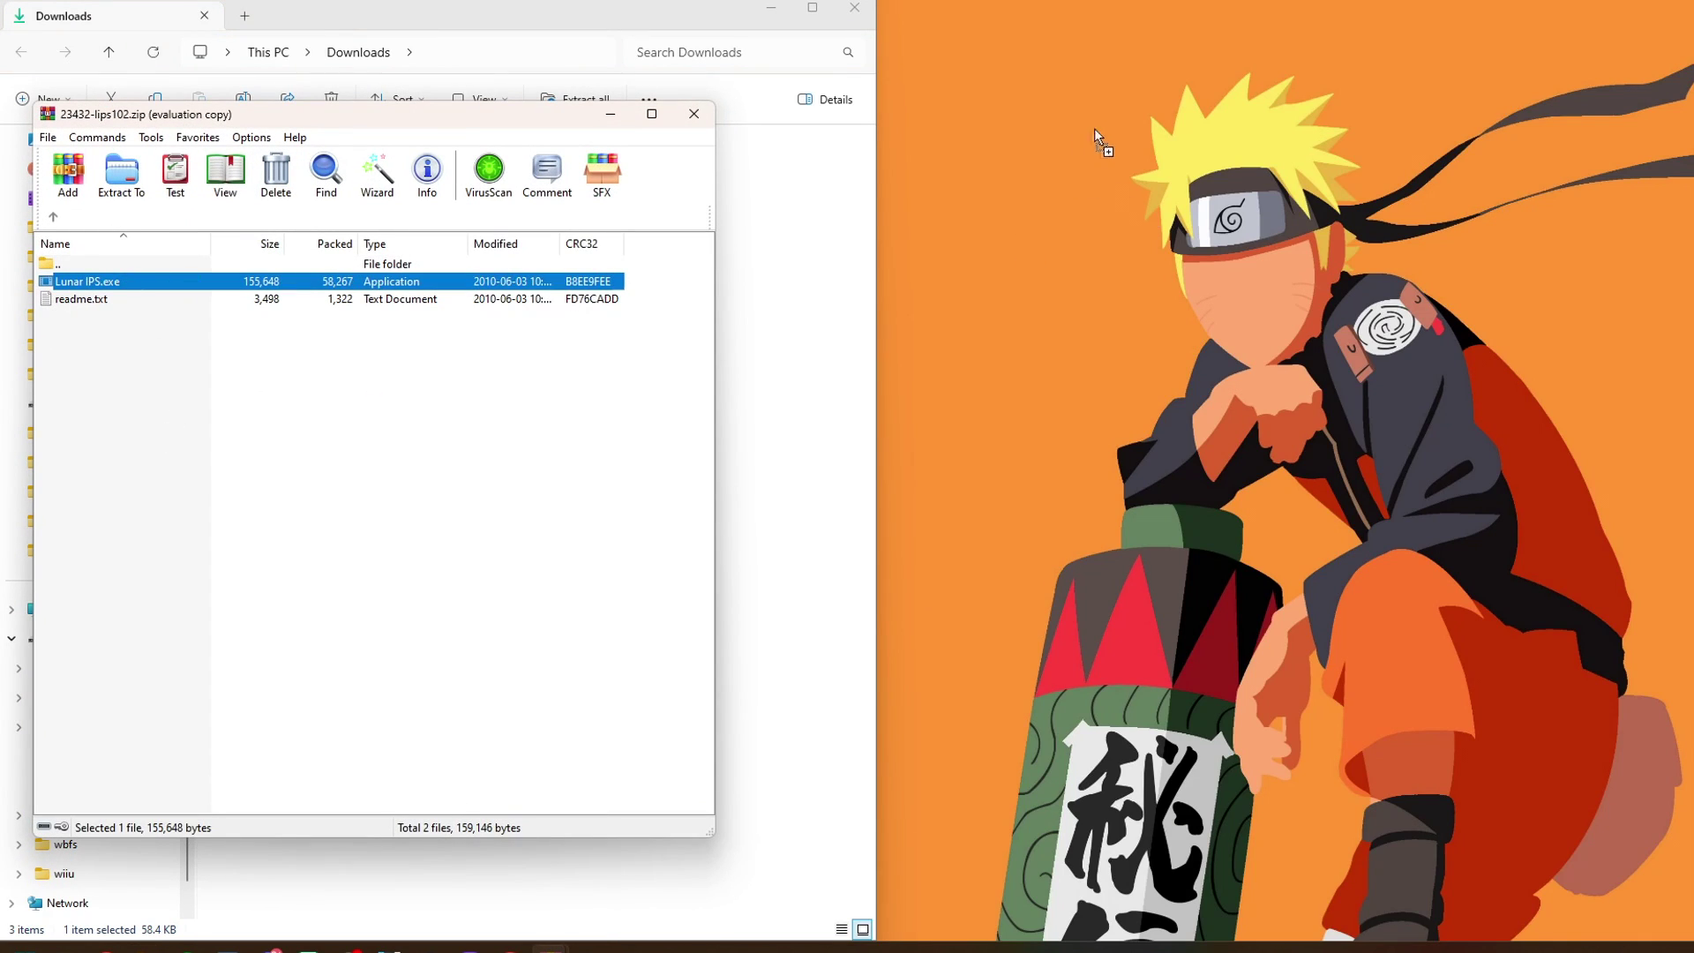
left_click_drag(1094, 128, 1102, 125)
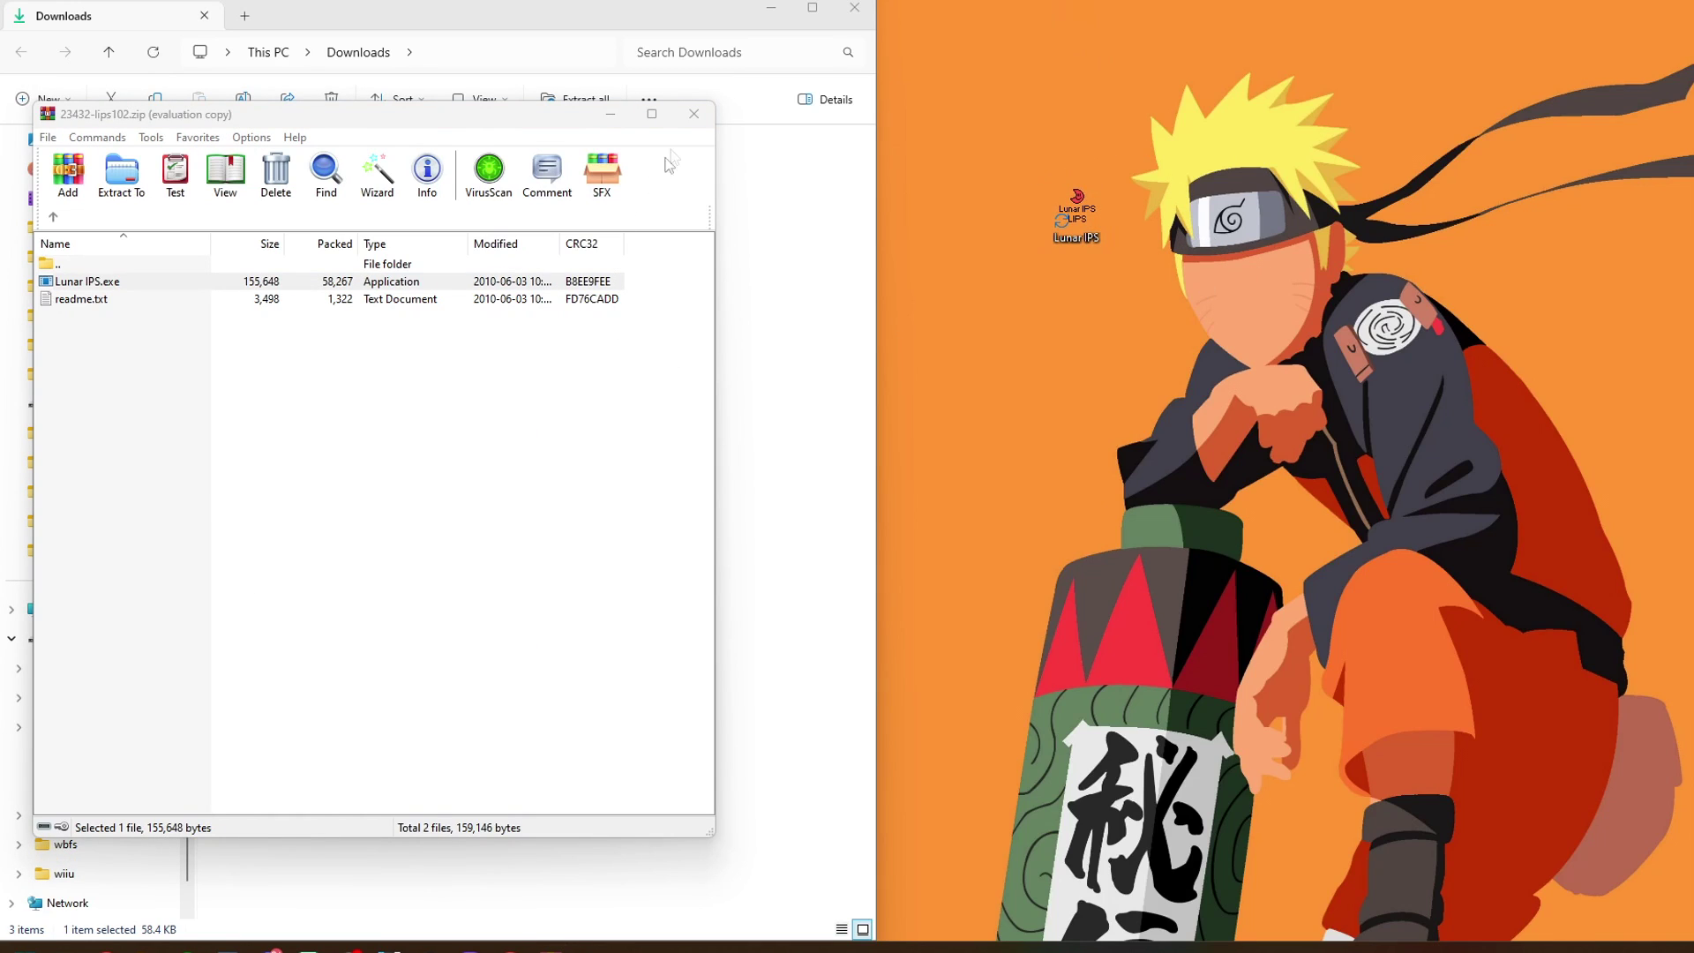
left_click(693, 113)
right_click(283, 208)
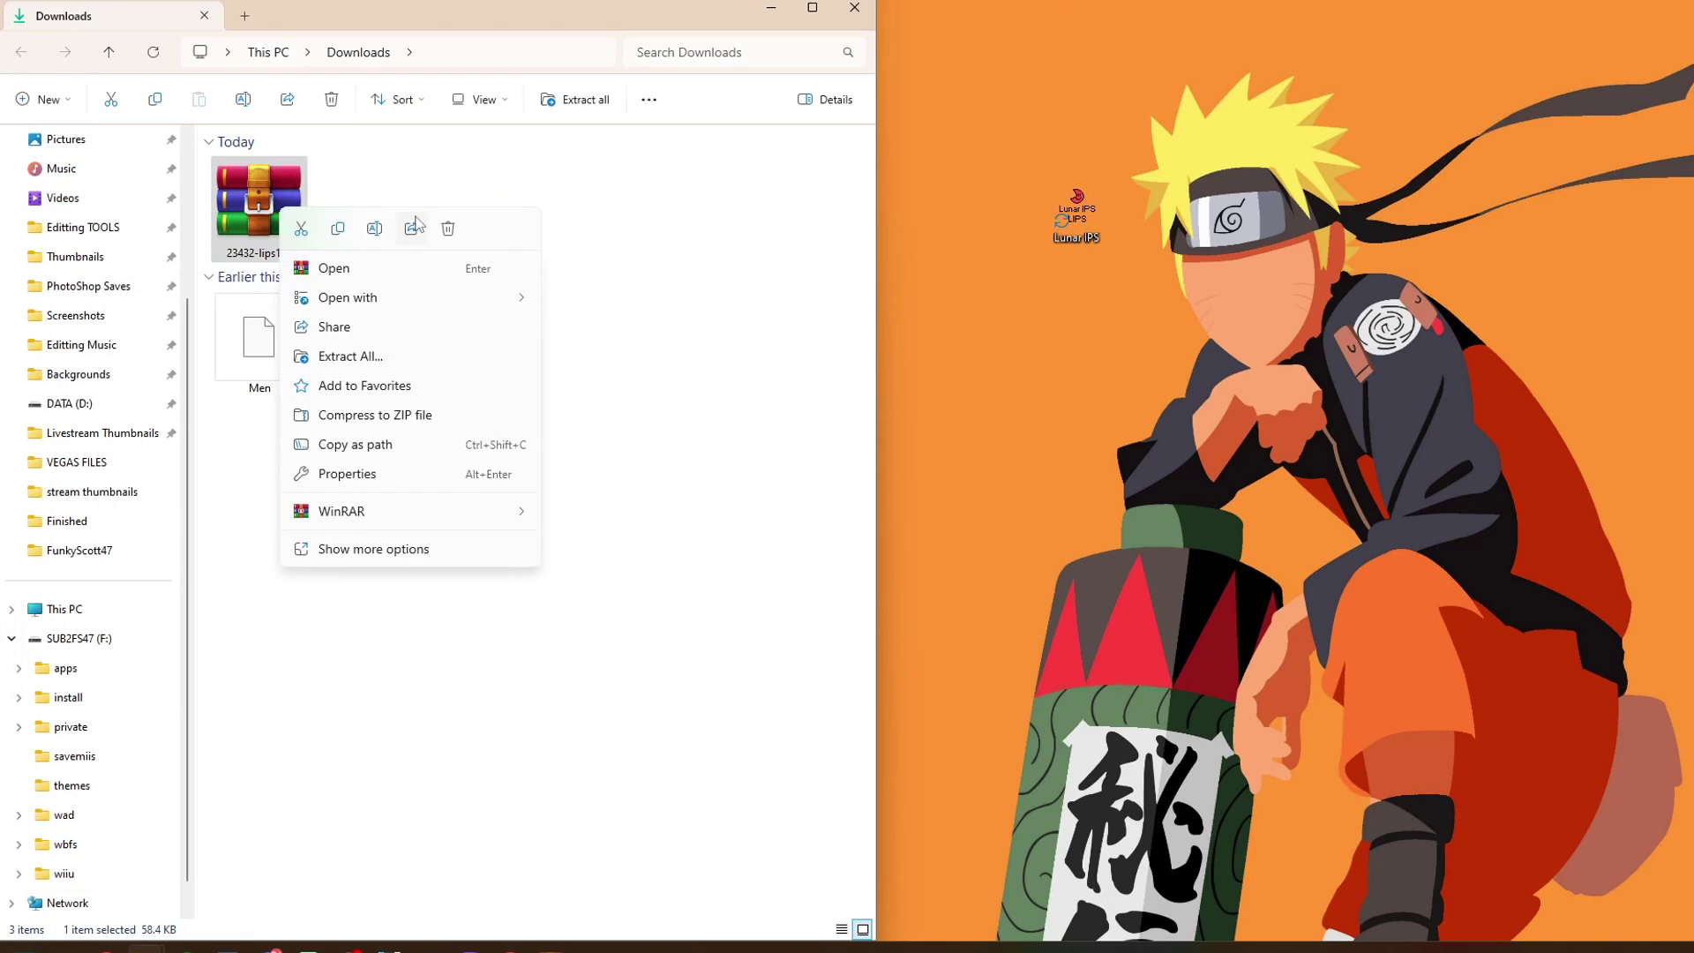
left_click(445, 231)
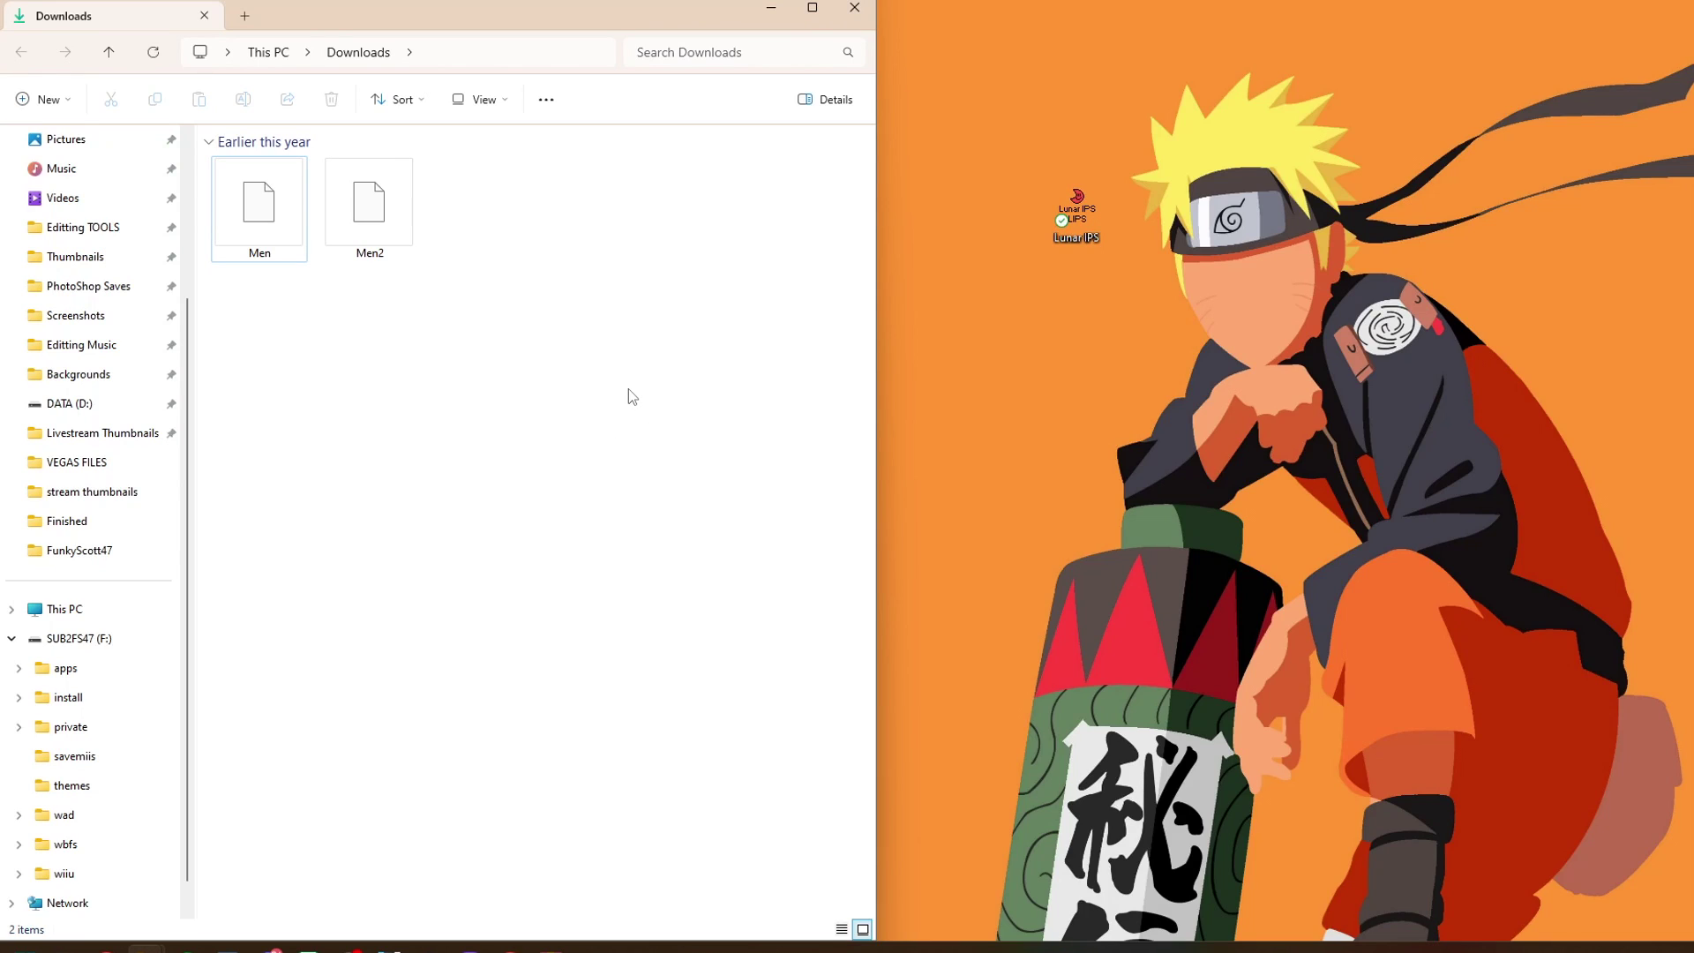
Step: Launch Lunar IPS from the desktop and choose the Men patch in Downloads as the IPS file to apply, with all file types shown
left_click(1007, 379)
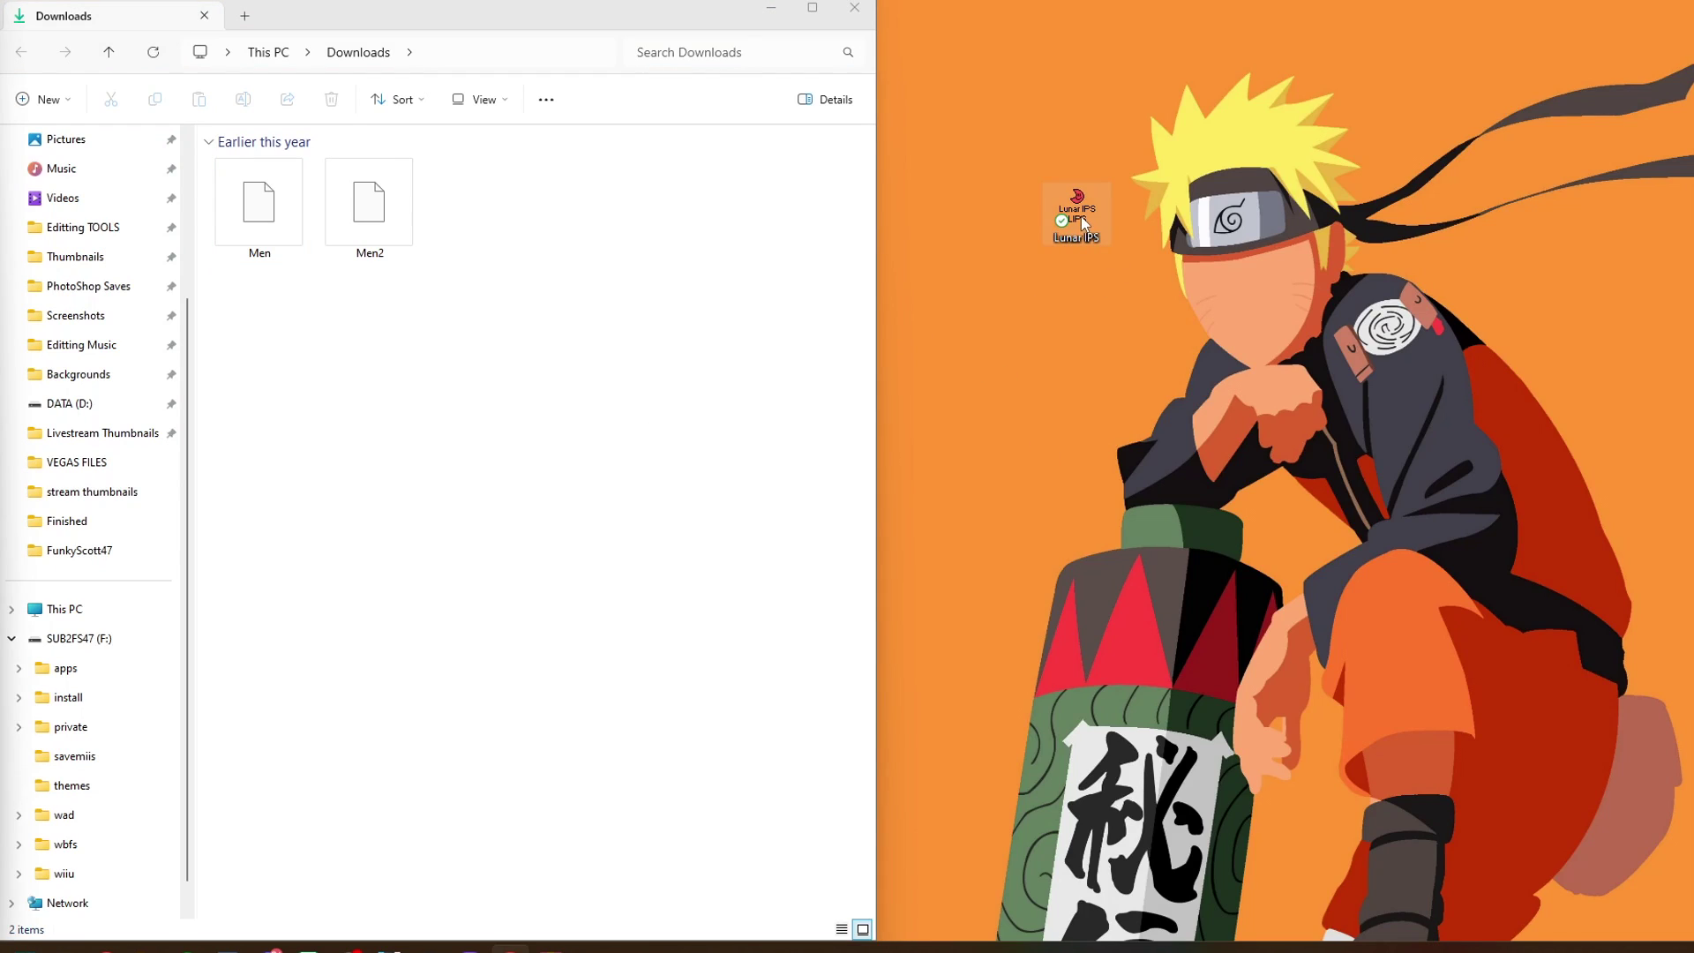
double_click(1081, 215)
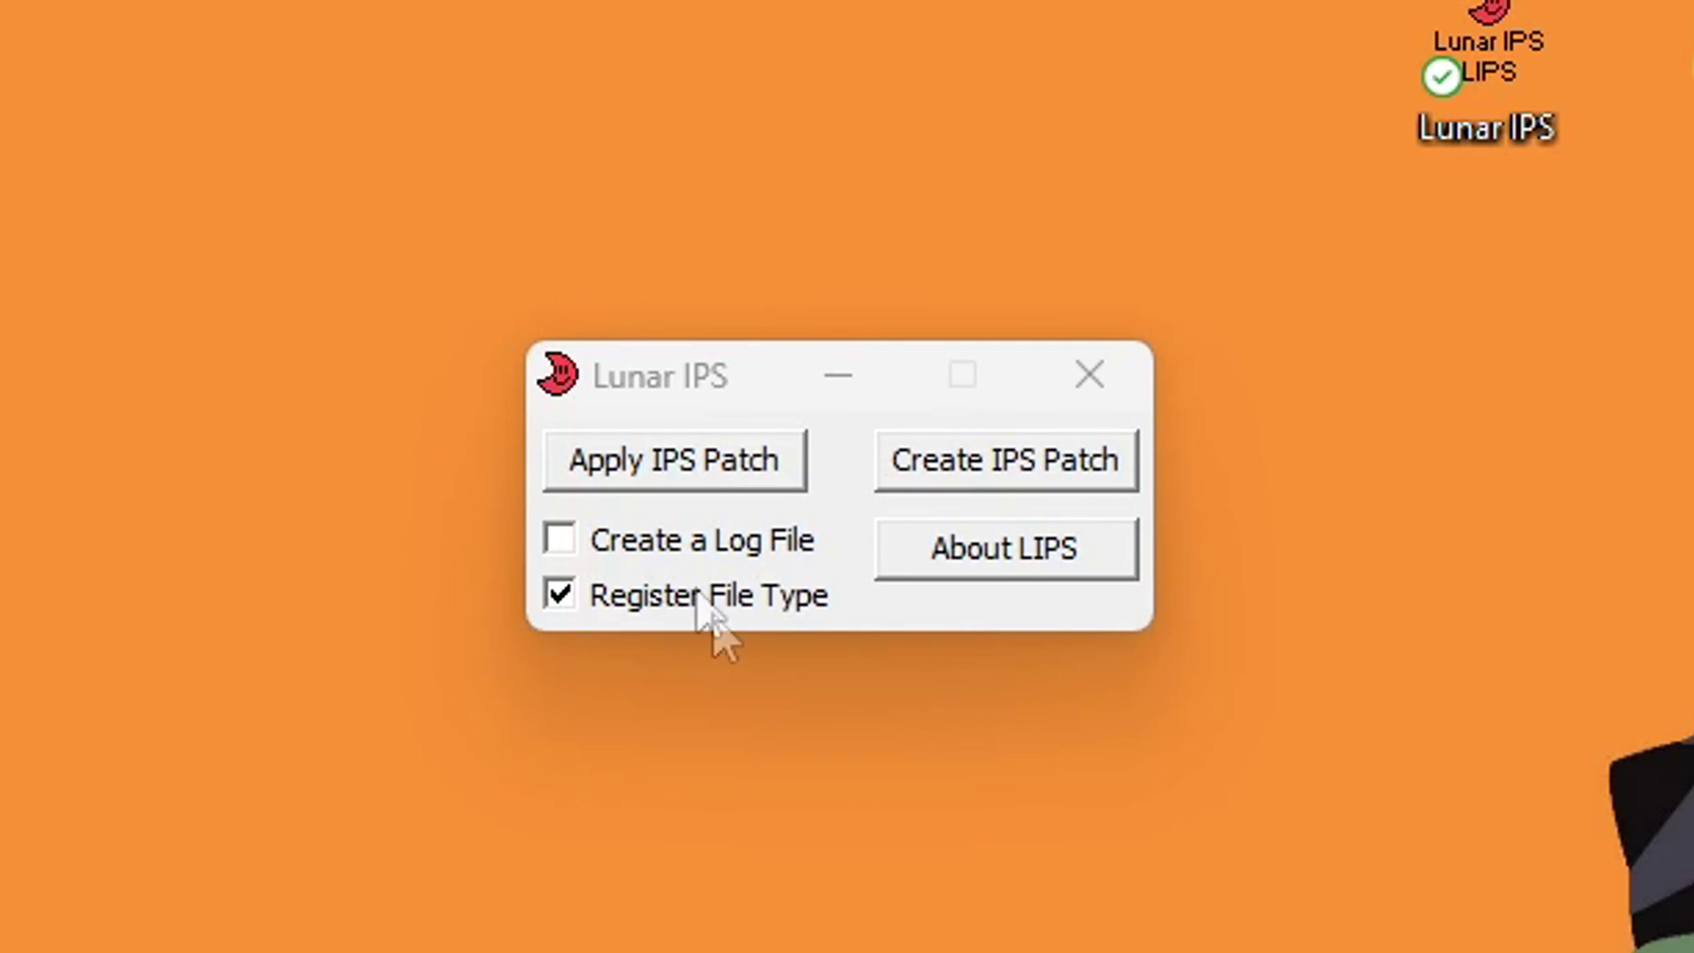
left_click(742, 485)
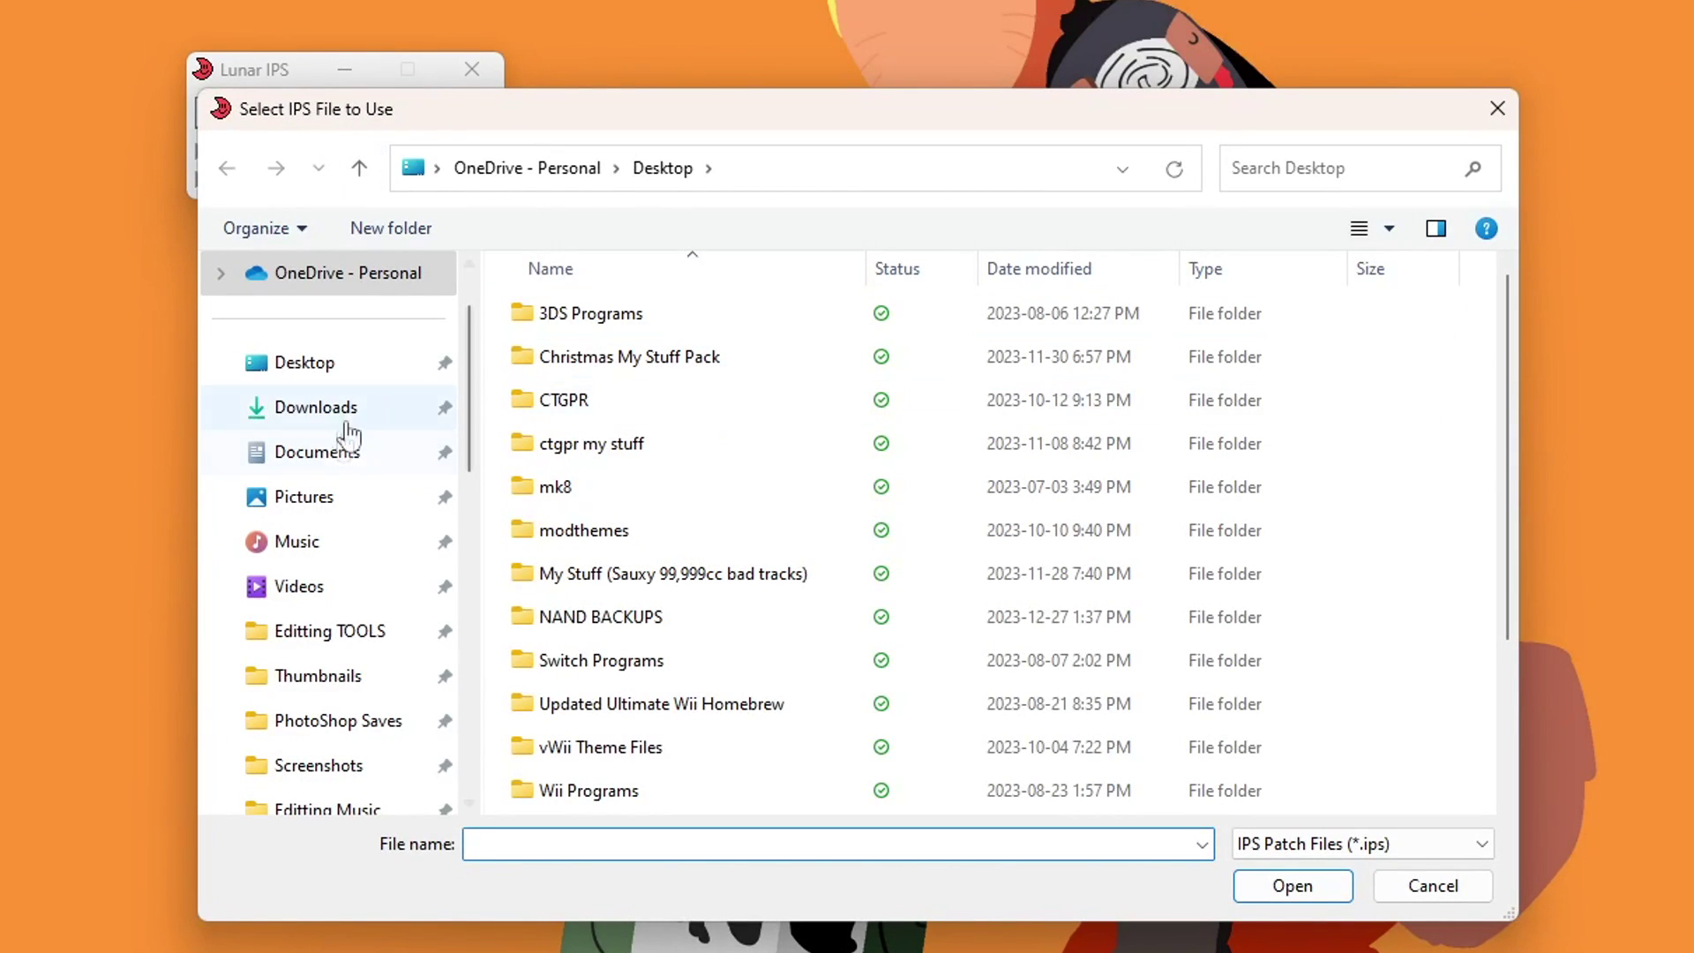
left_click(300, 413)
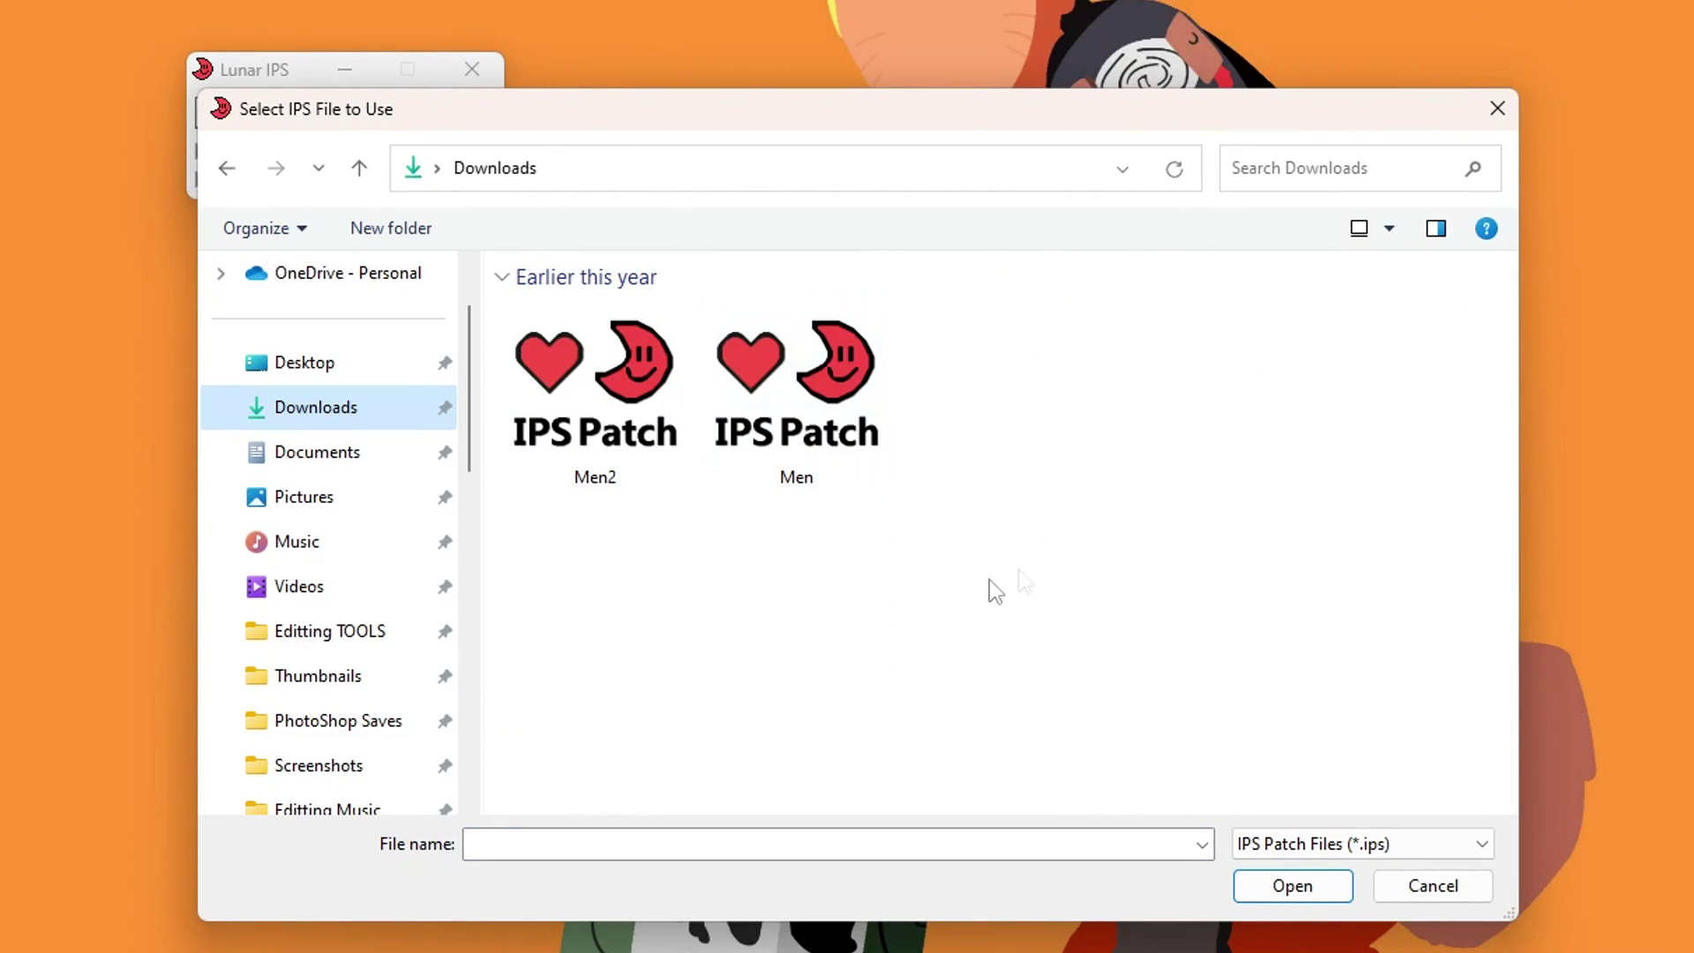
left_click(1066, 458)
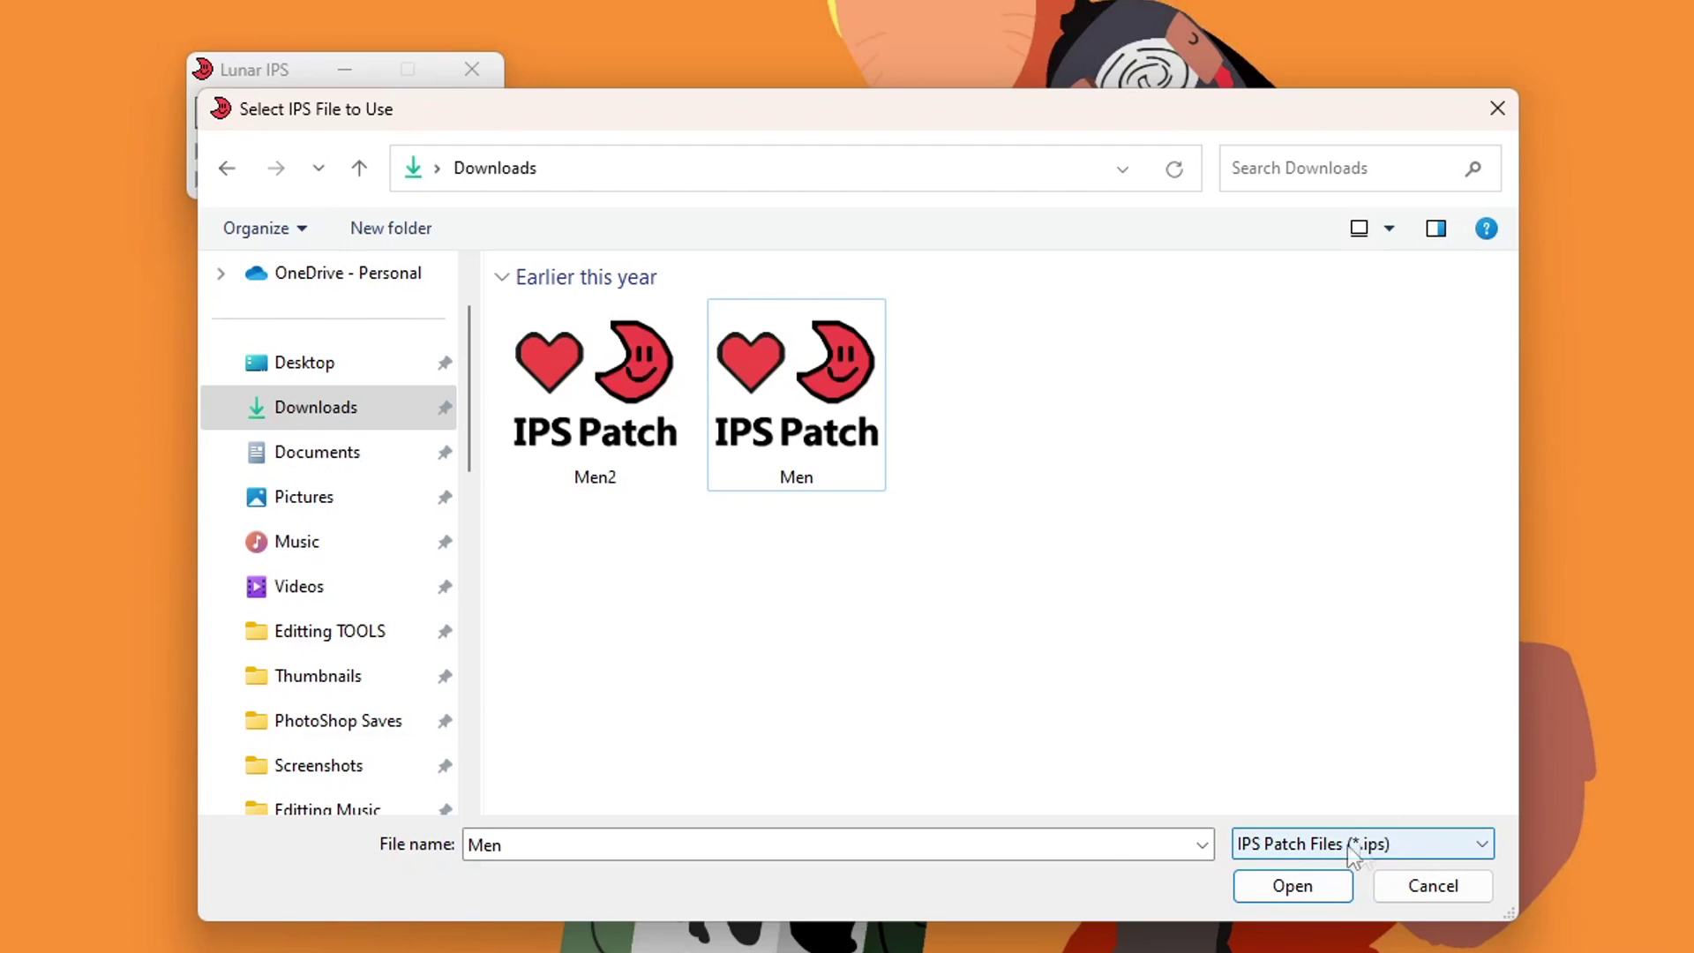
left_click(1383, 848)
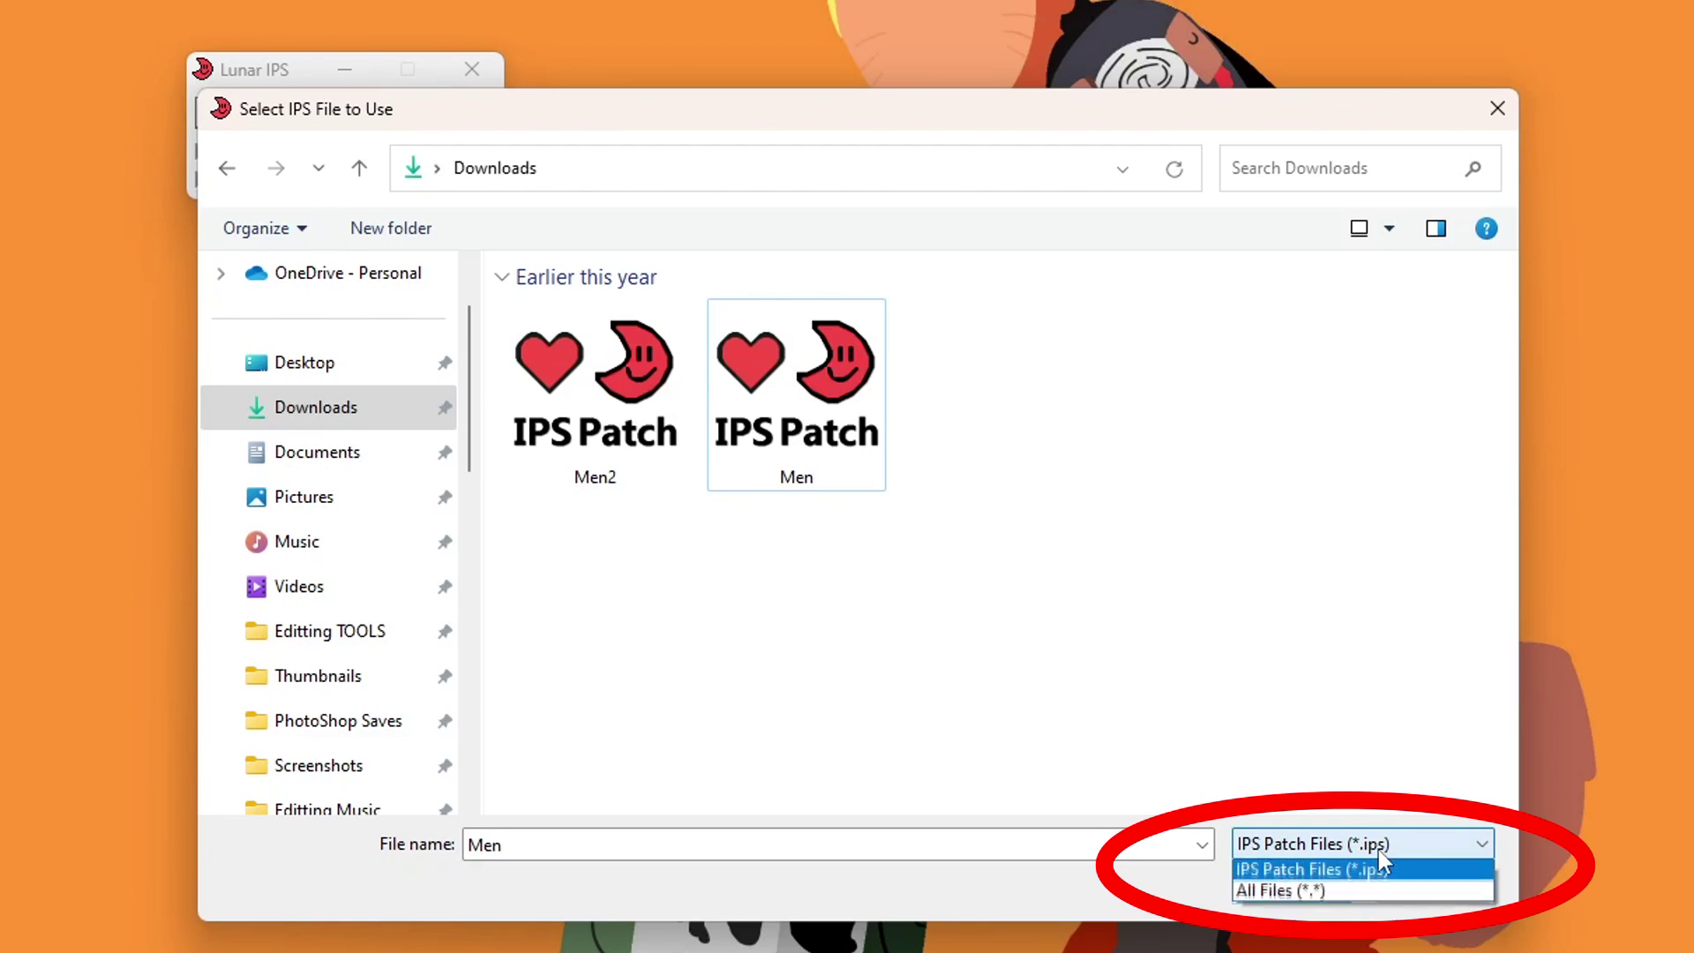
left_click(1325, 893)
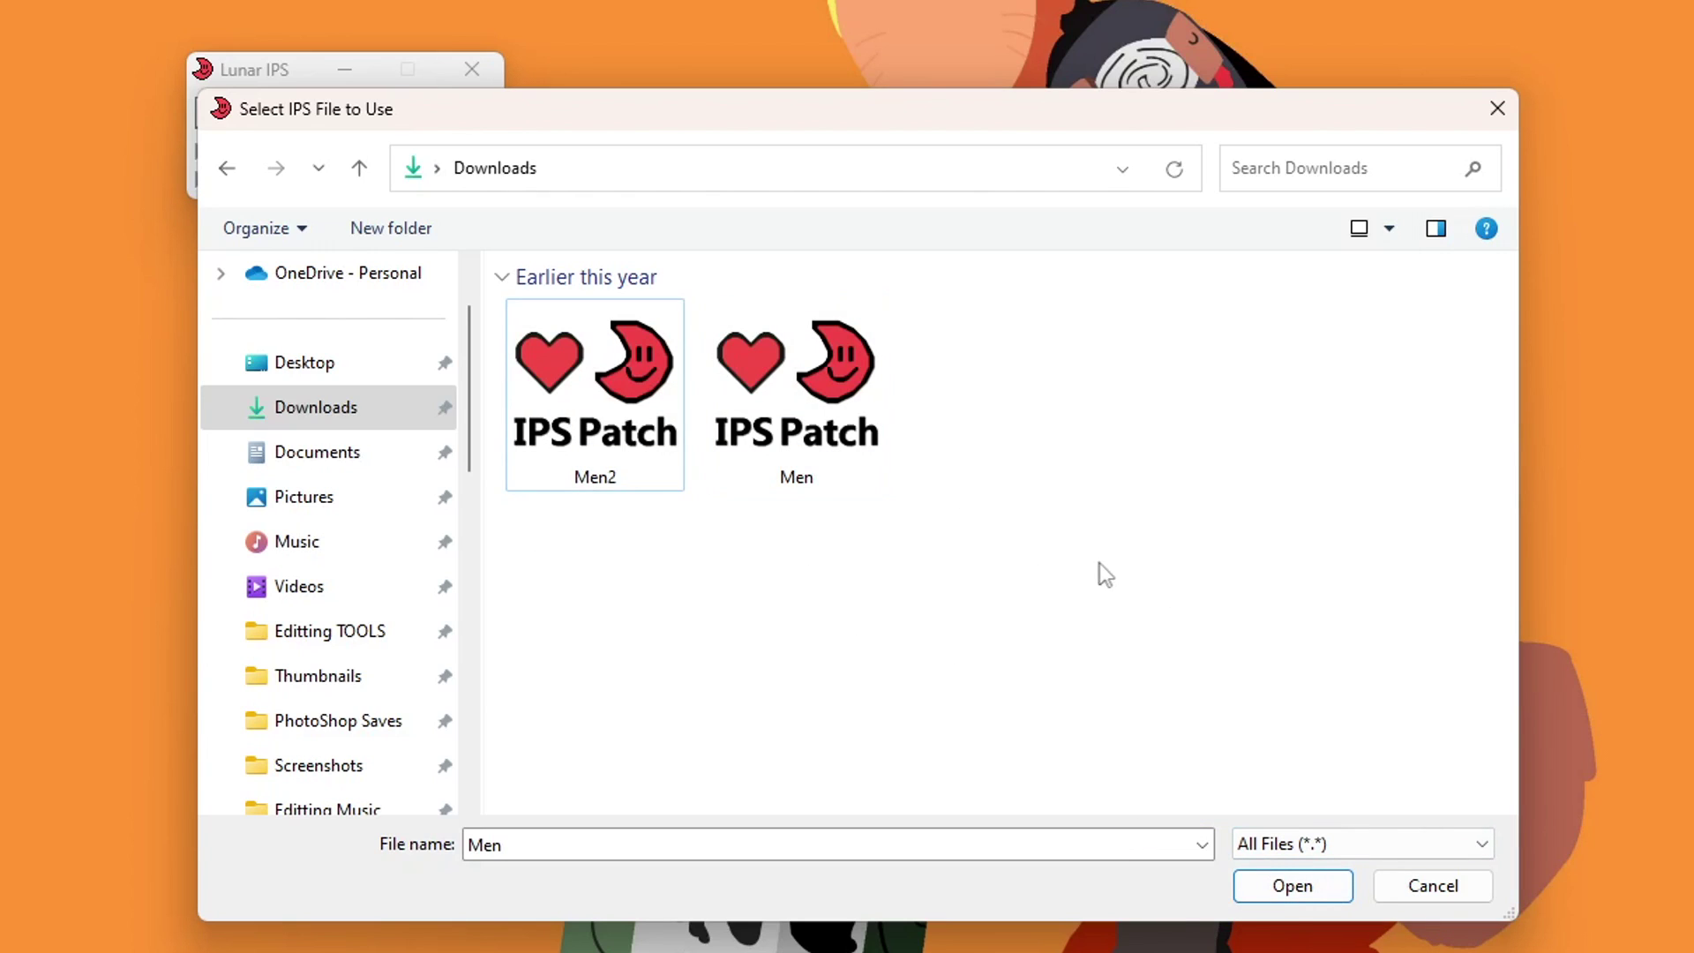
left_click(840, 412)
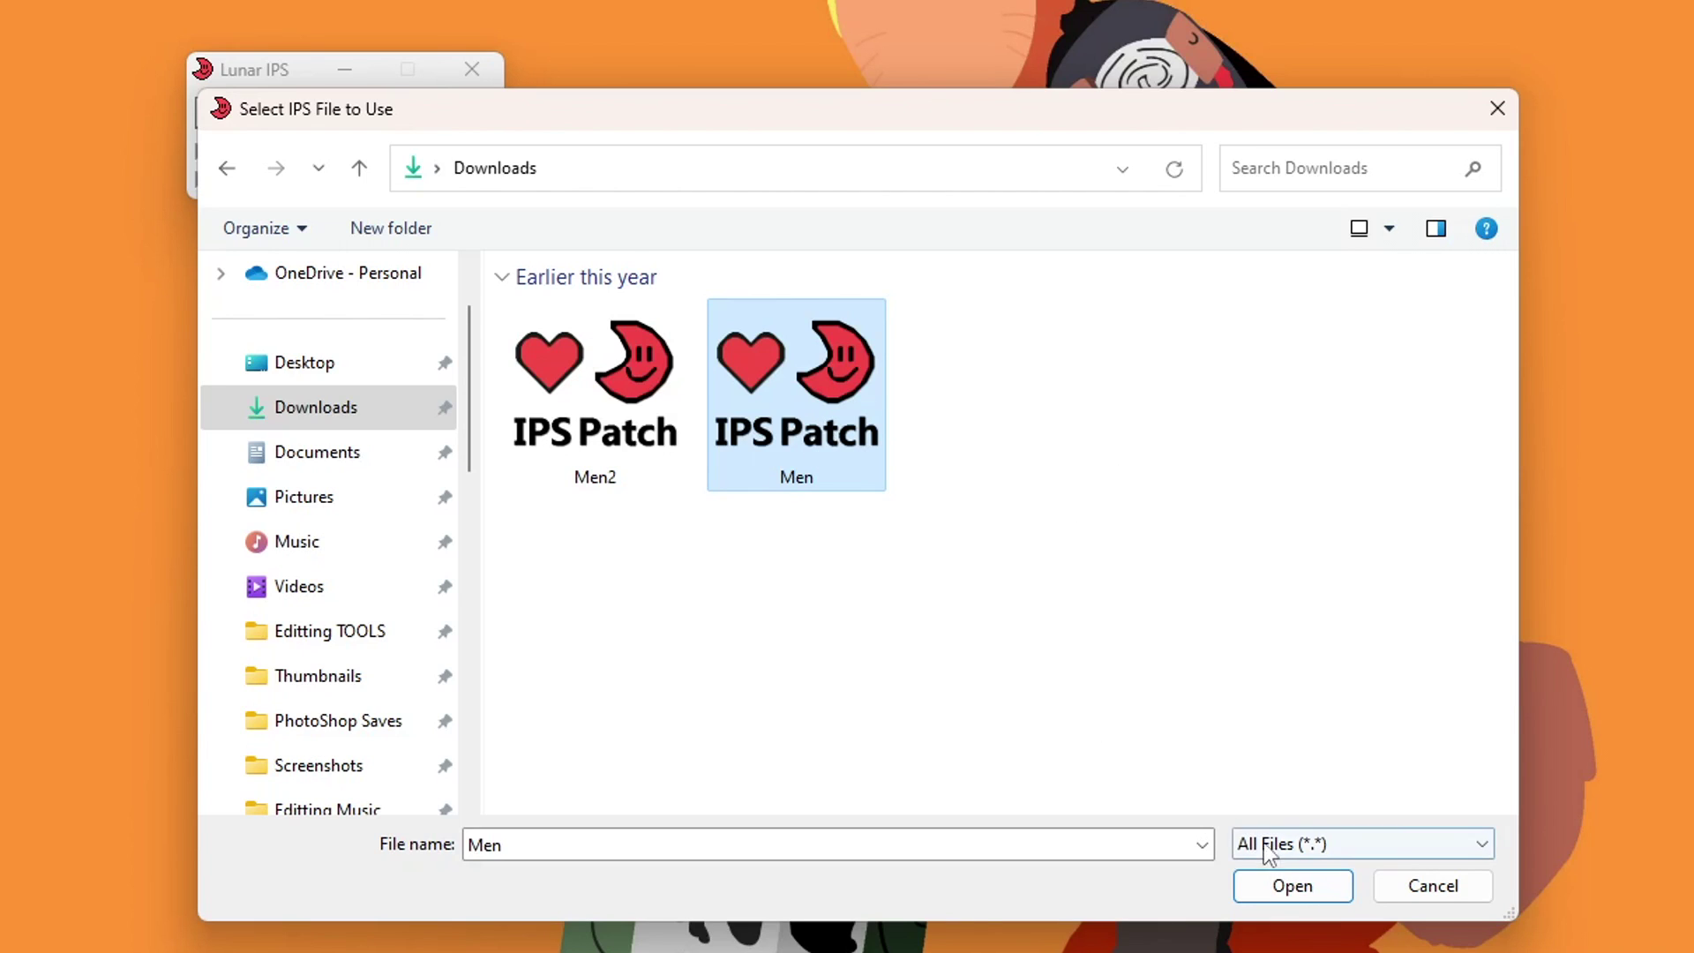
left_click(1290, 887)
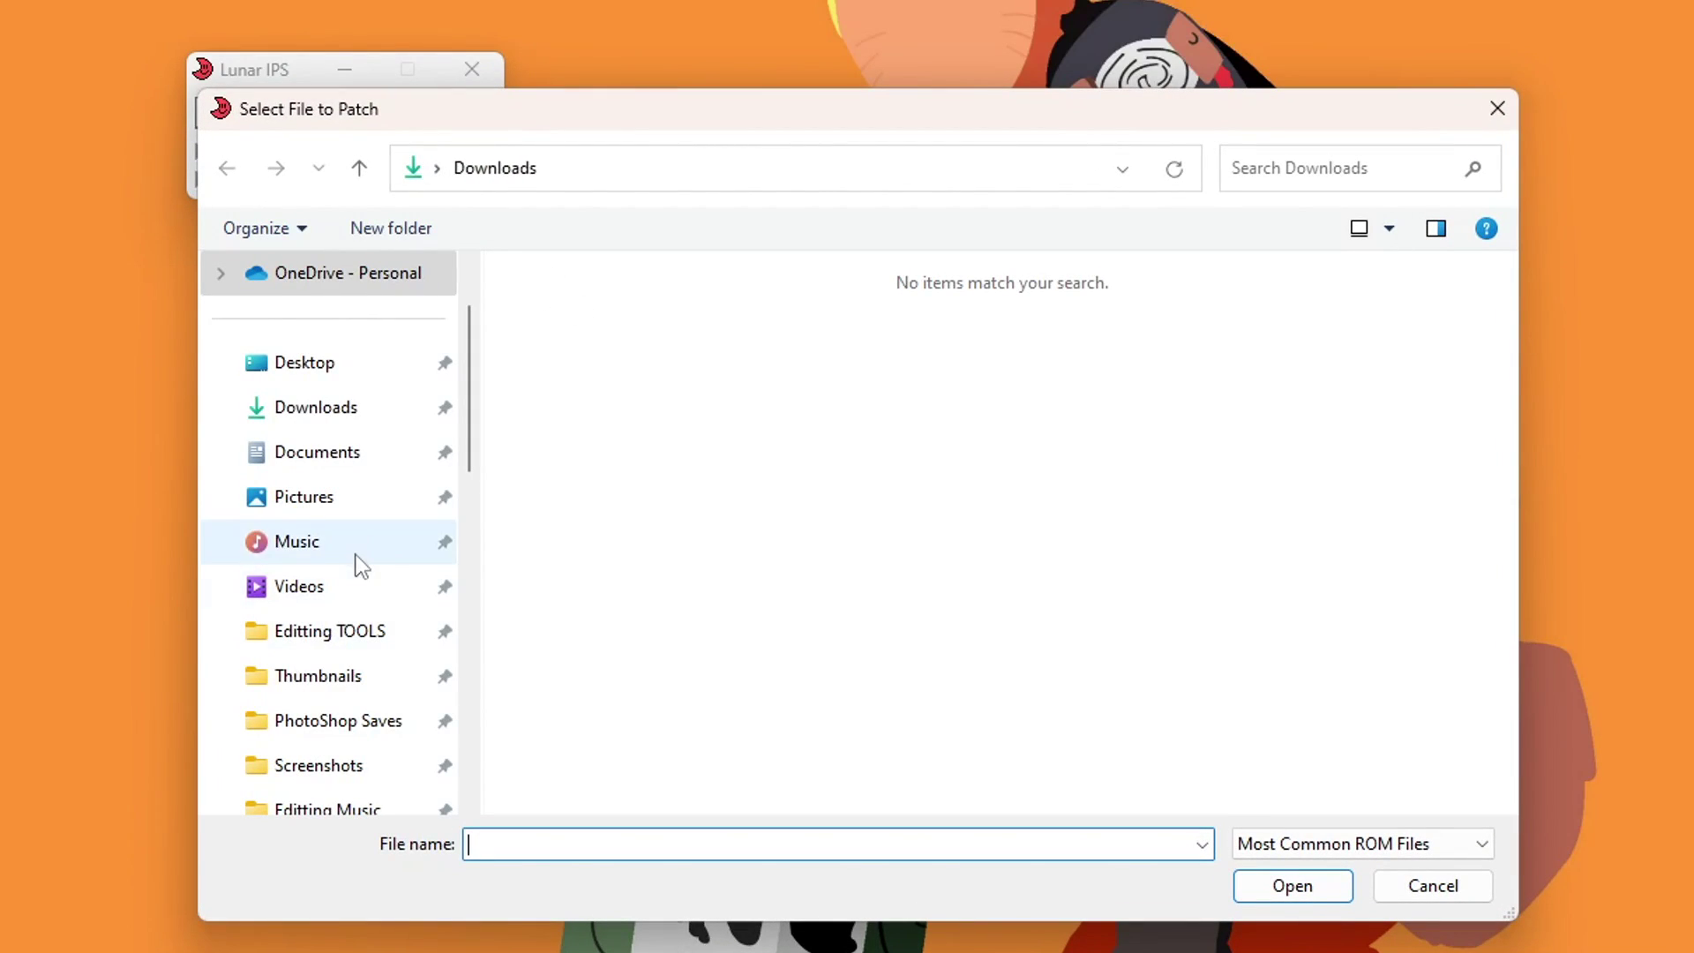
Step: Show all file types and apply the patch to Men.pack in wiiu/themes/backup on the F: drive
scroll(357, 565, "down", 6)
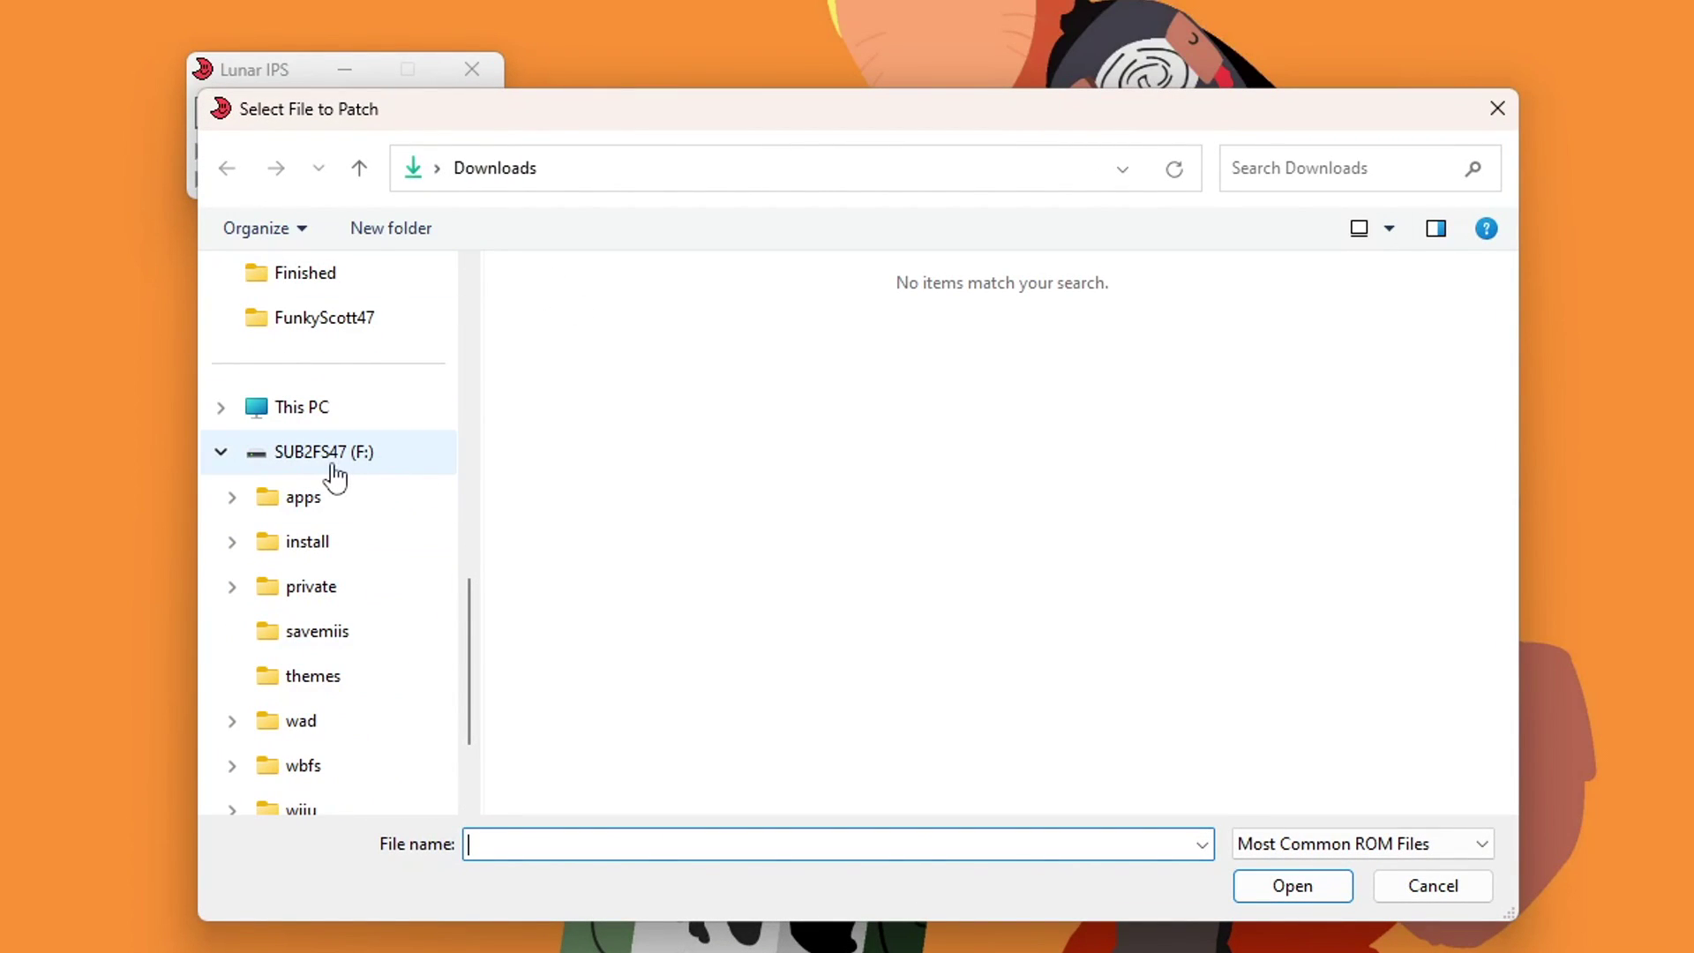
left_click(336, 468)
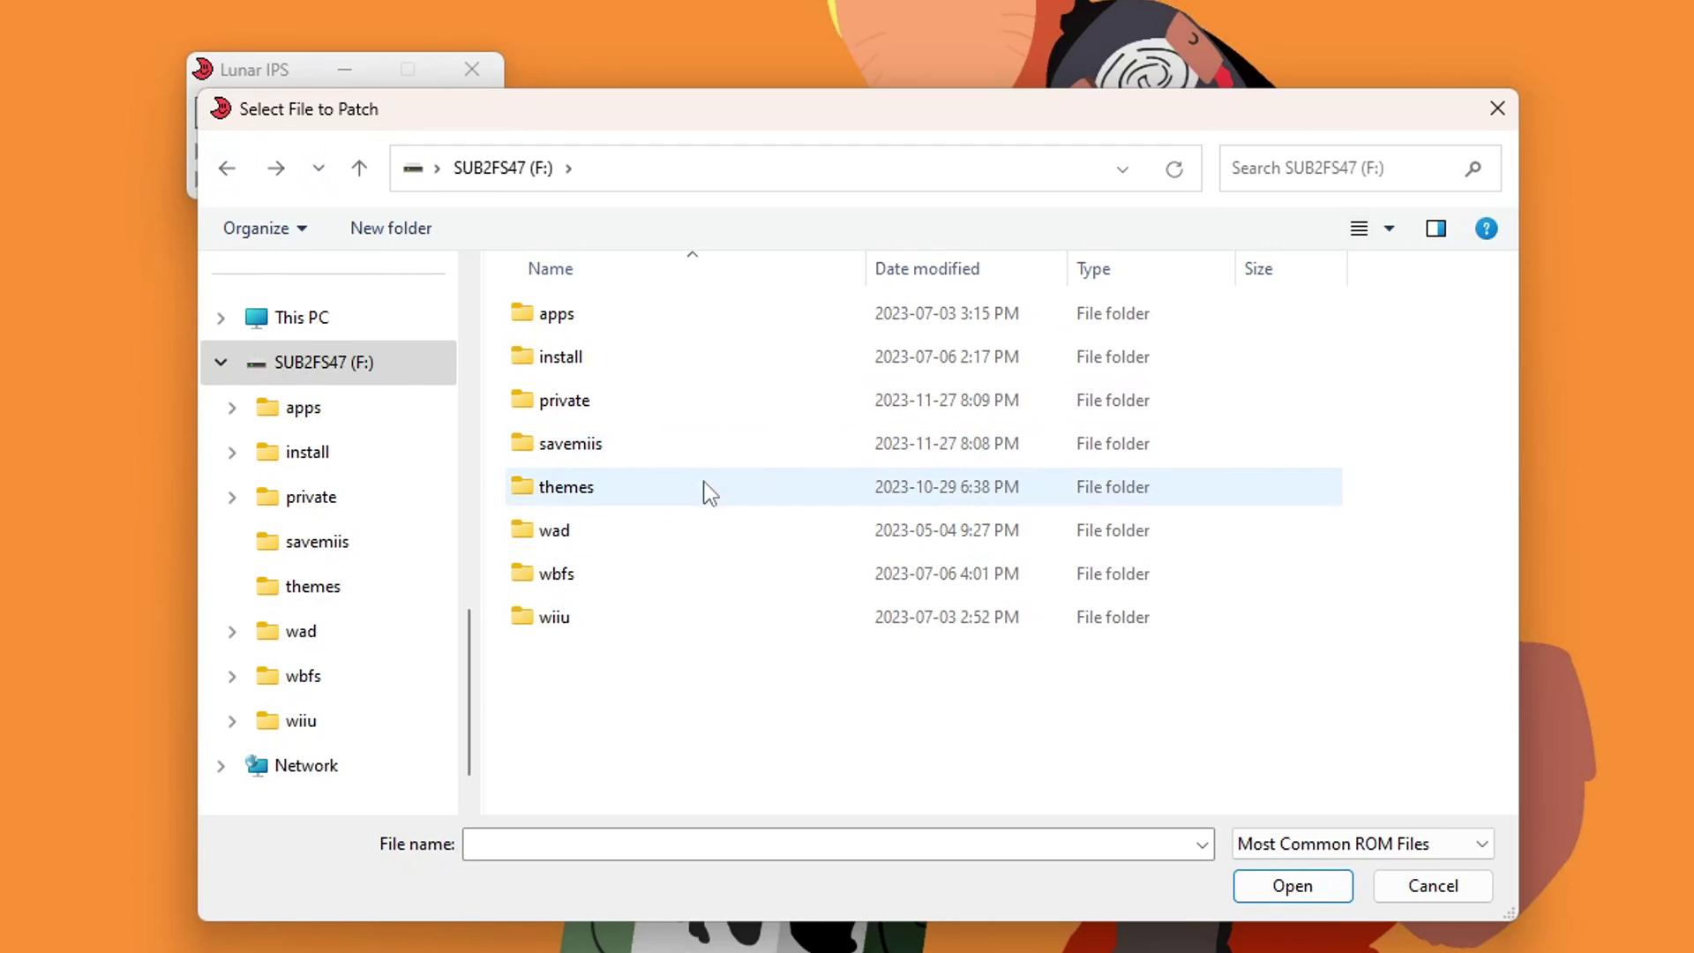
double_click(588, 621)
double_click(598, 488)
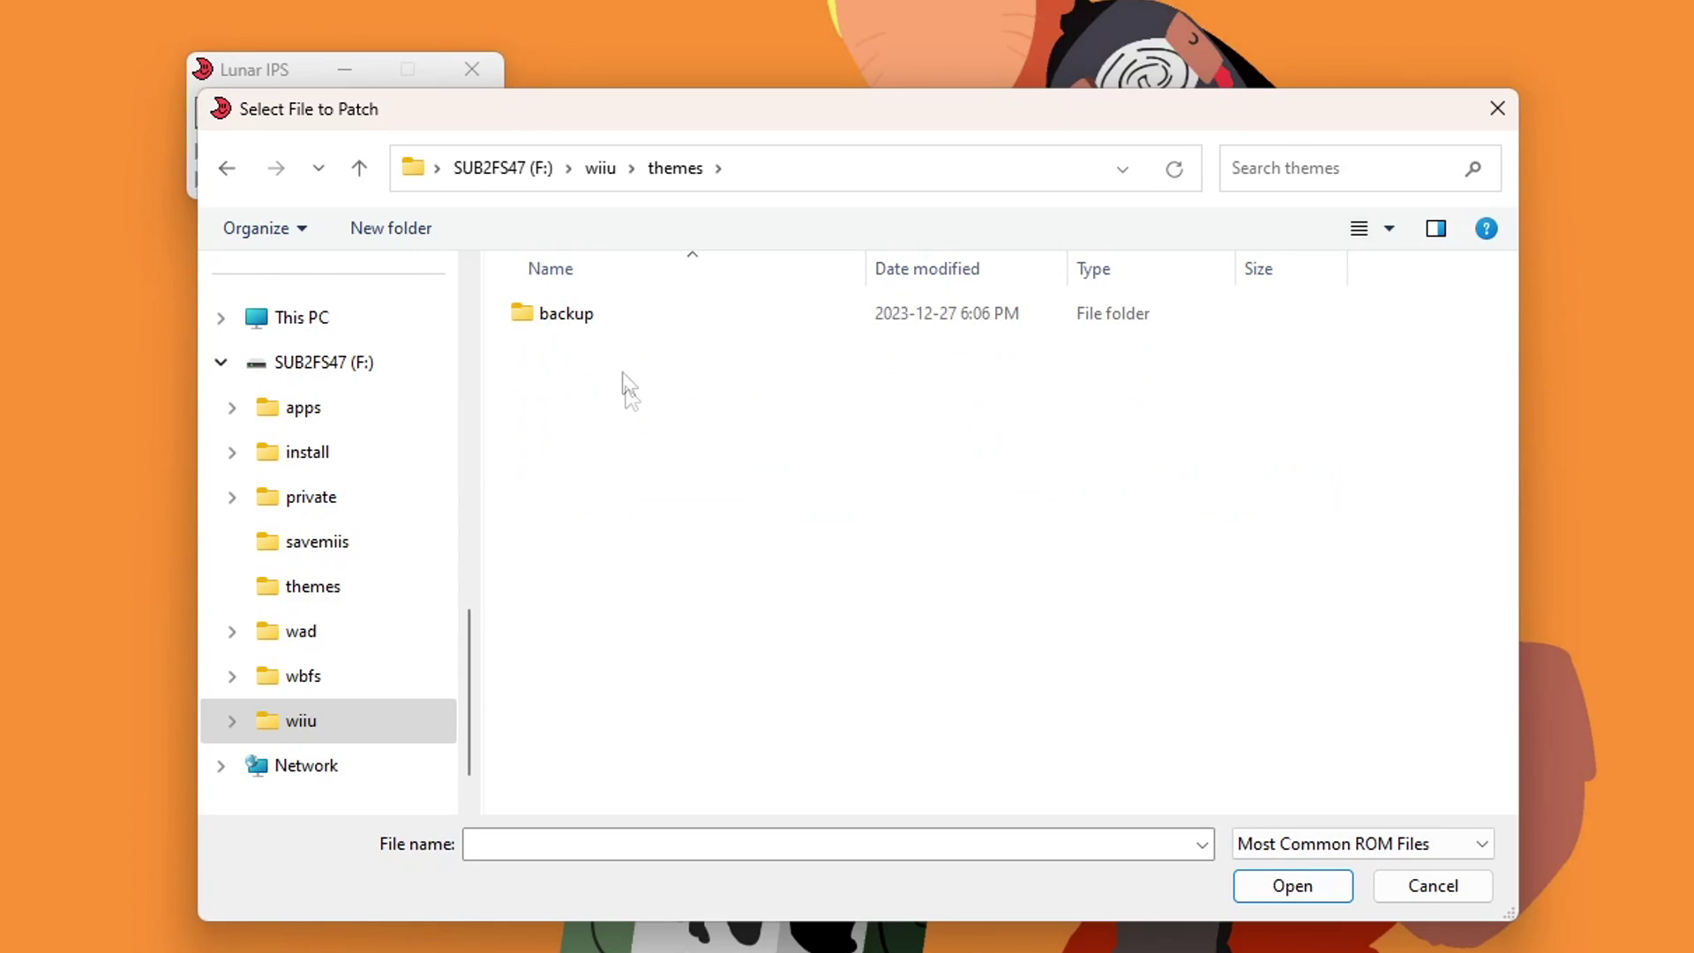
double_click(626, 315)
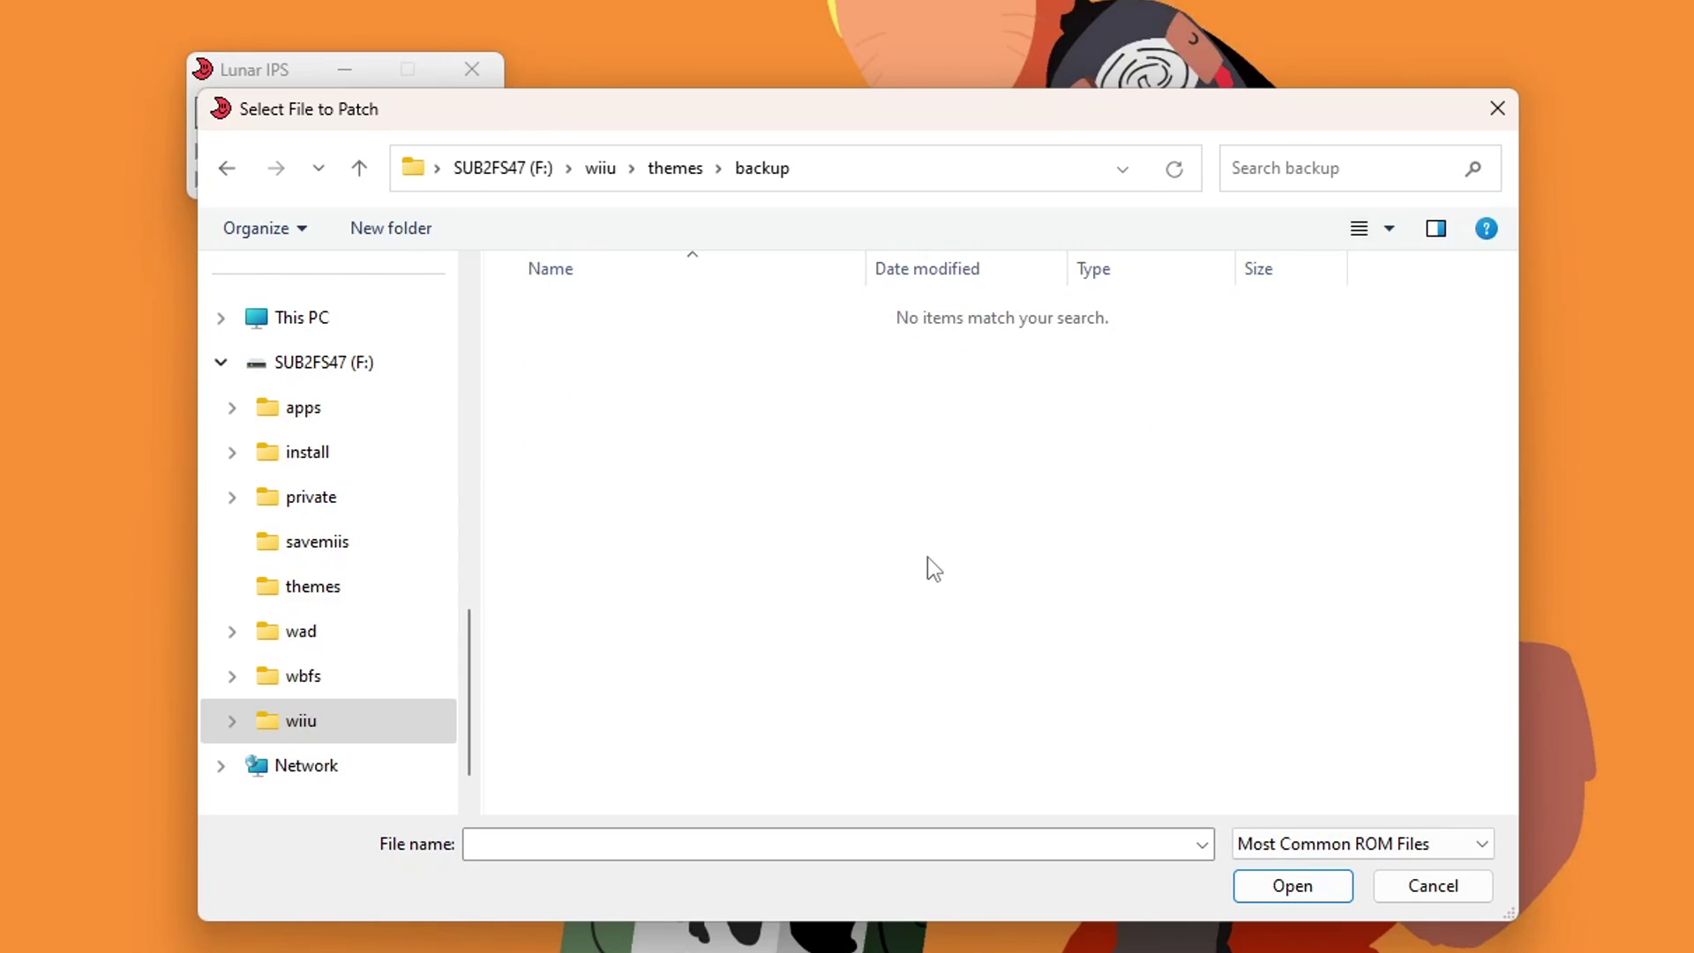
left_click(1416, 843)
left_click(1297, 891)
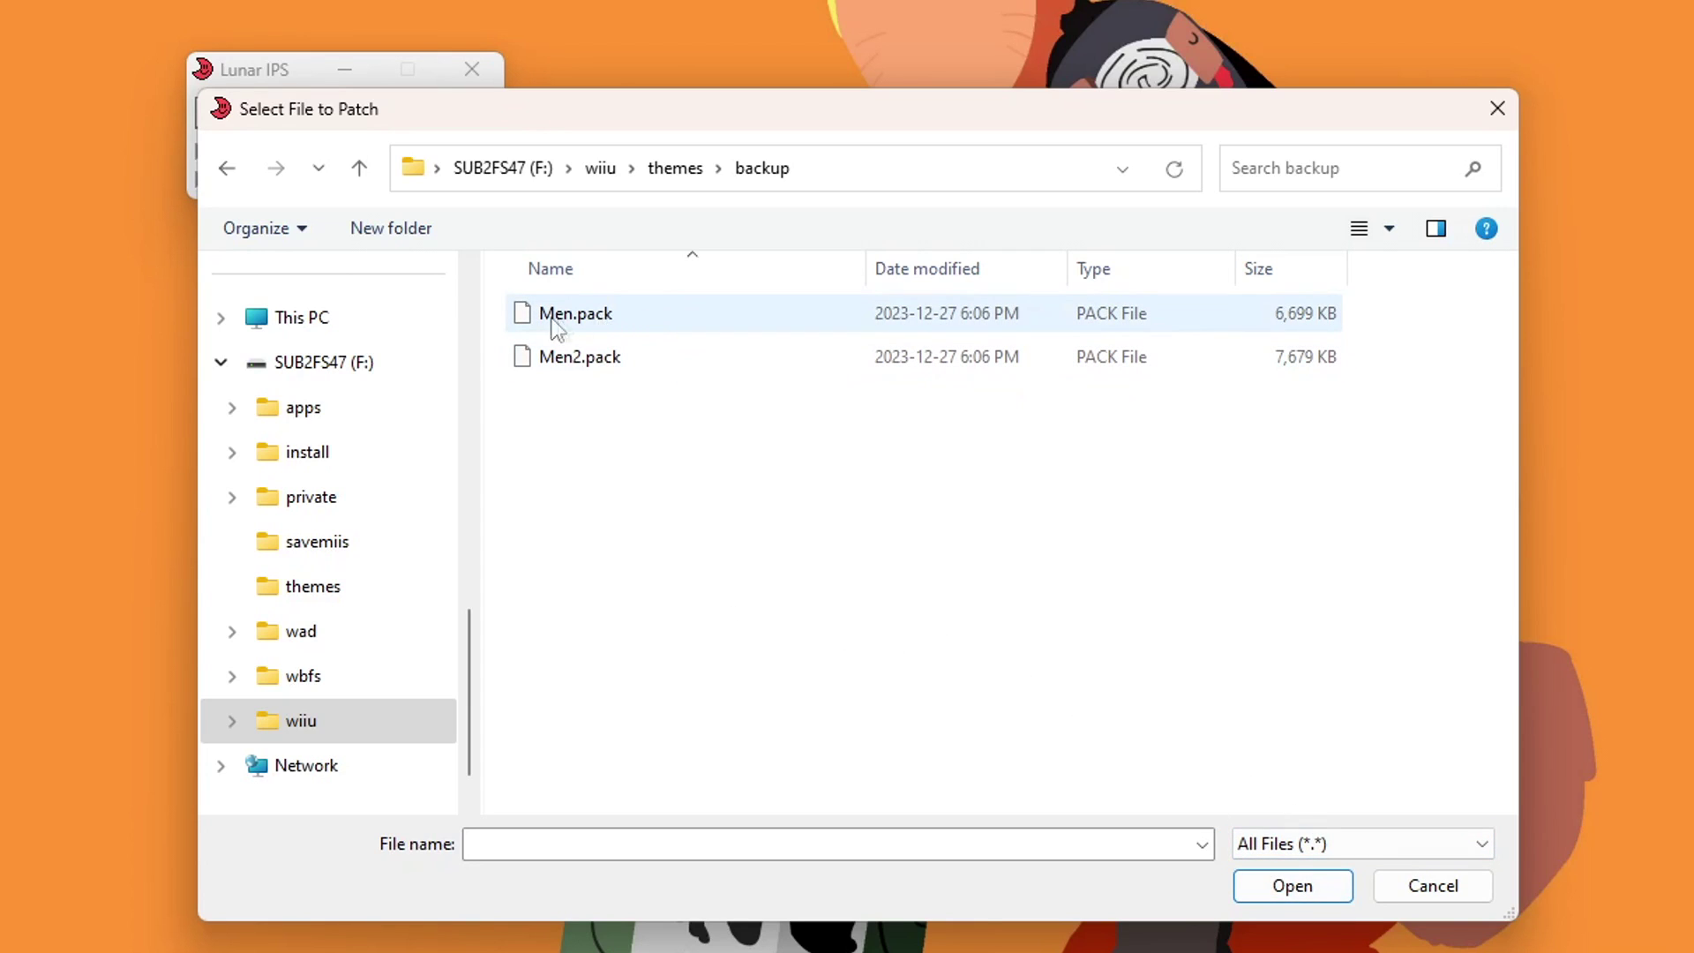
left_click(578, 317)
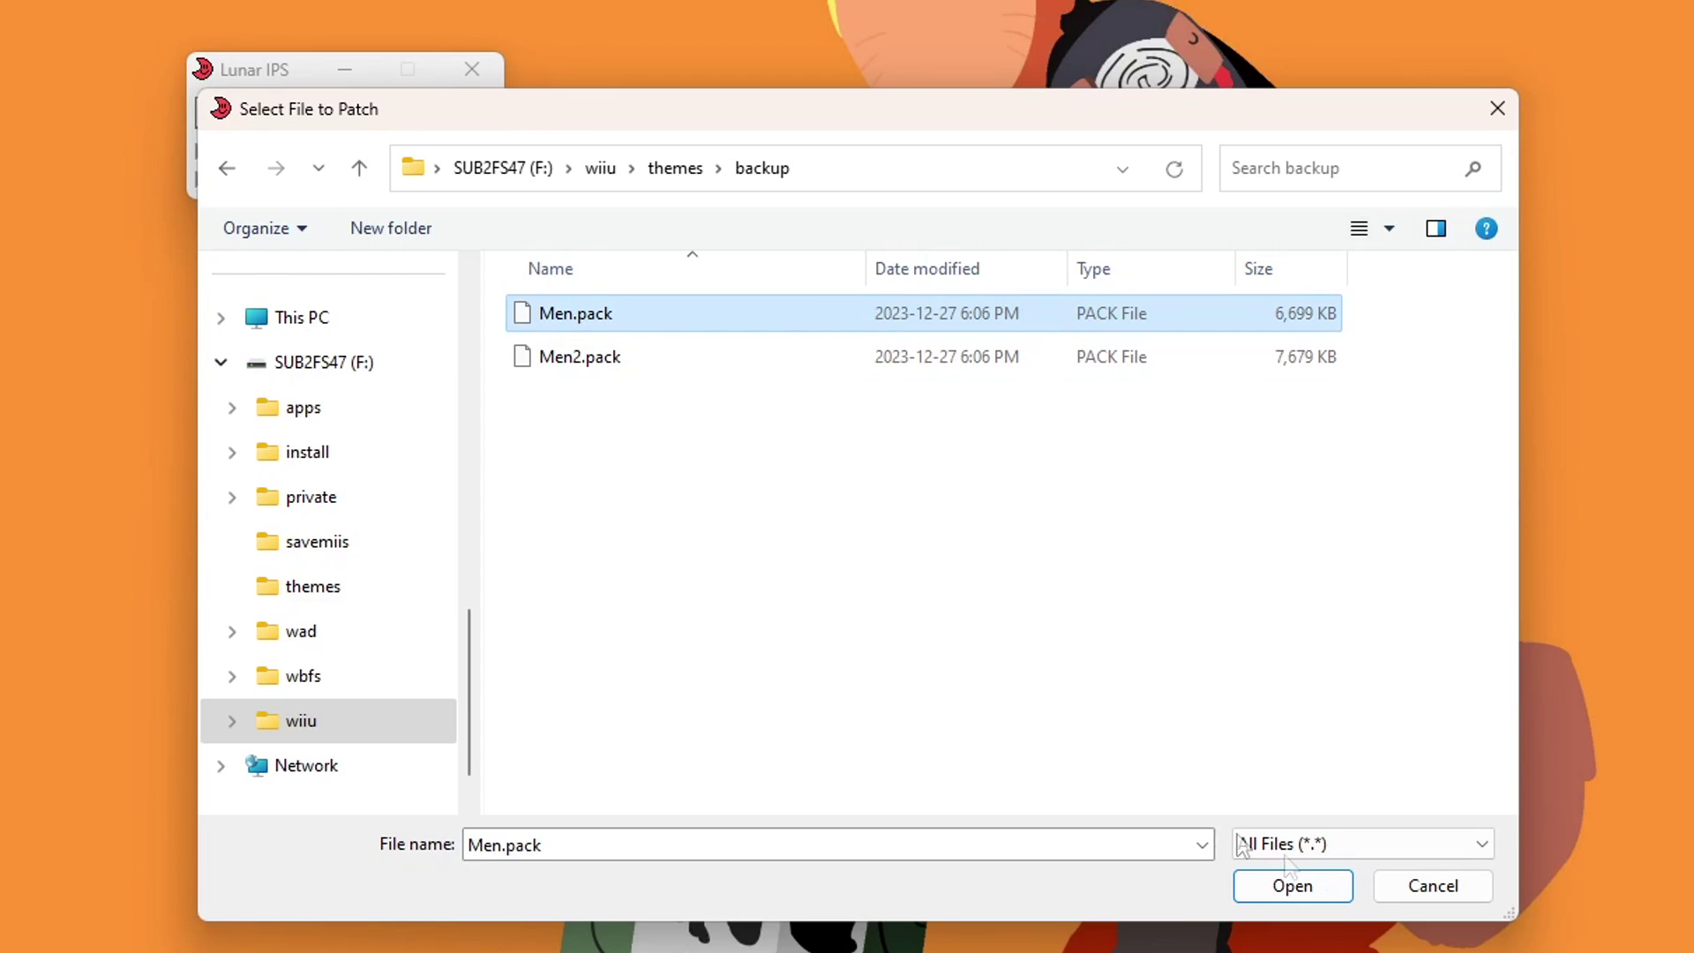
left_click(1314, 890)
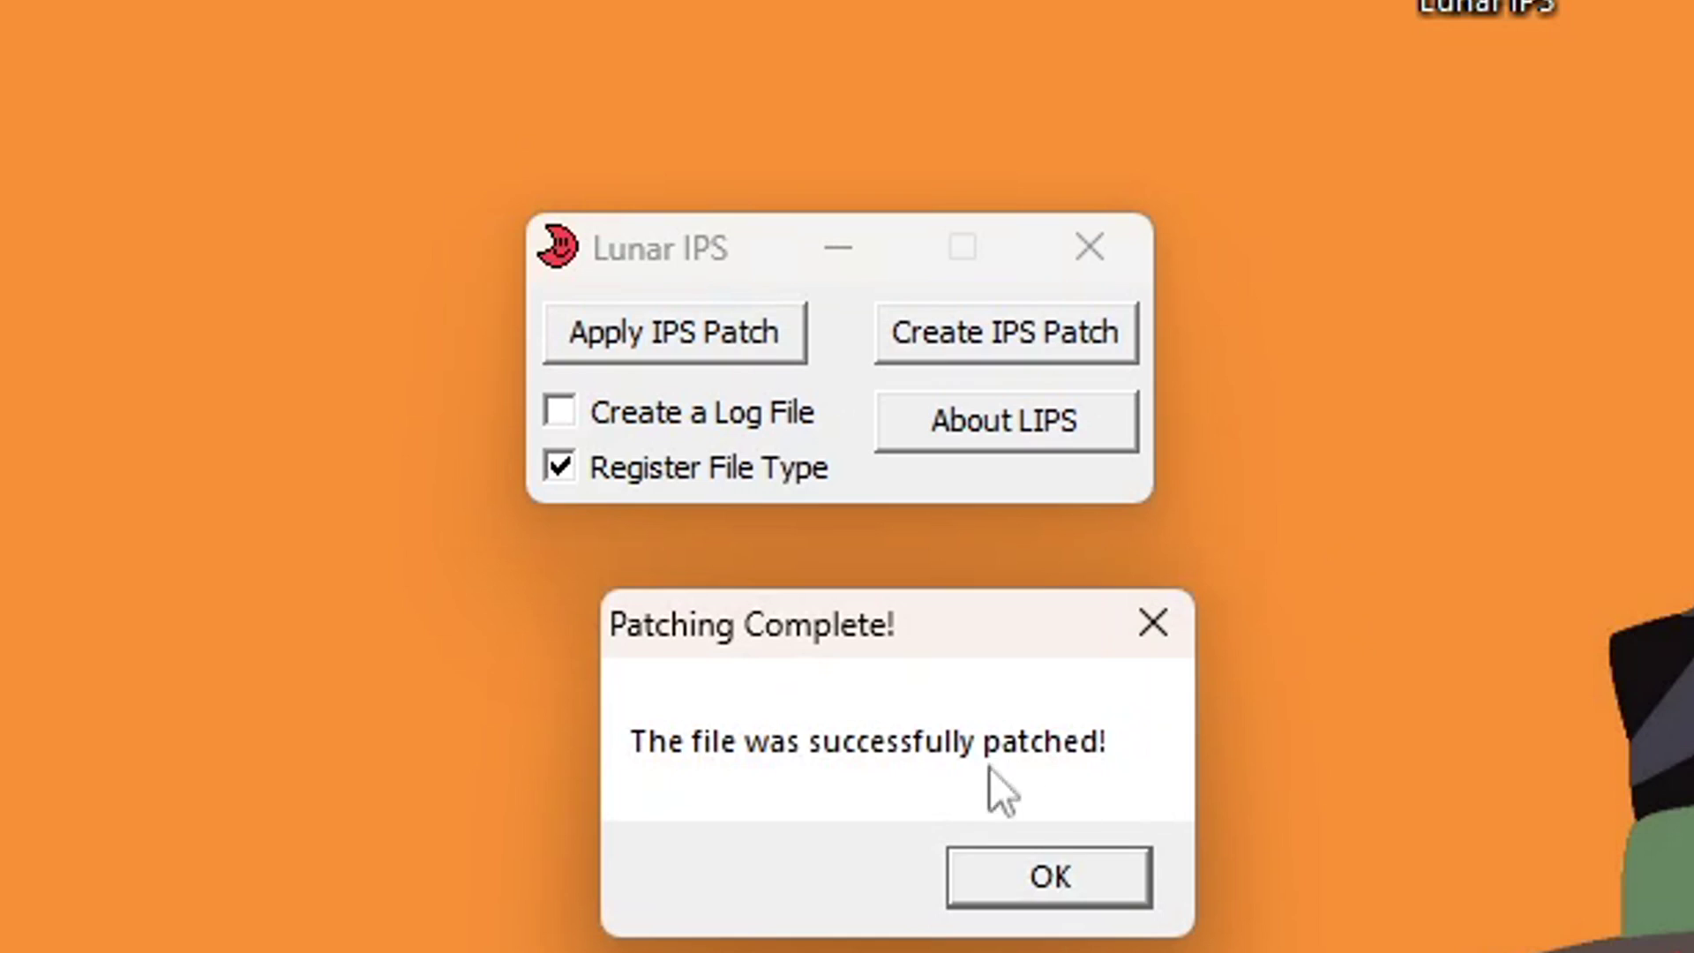
left_click(1051, 876)
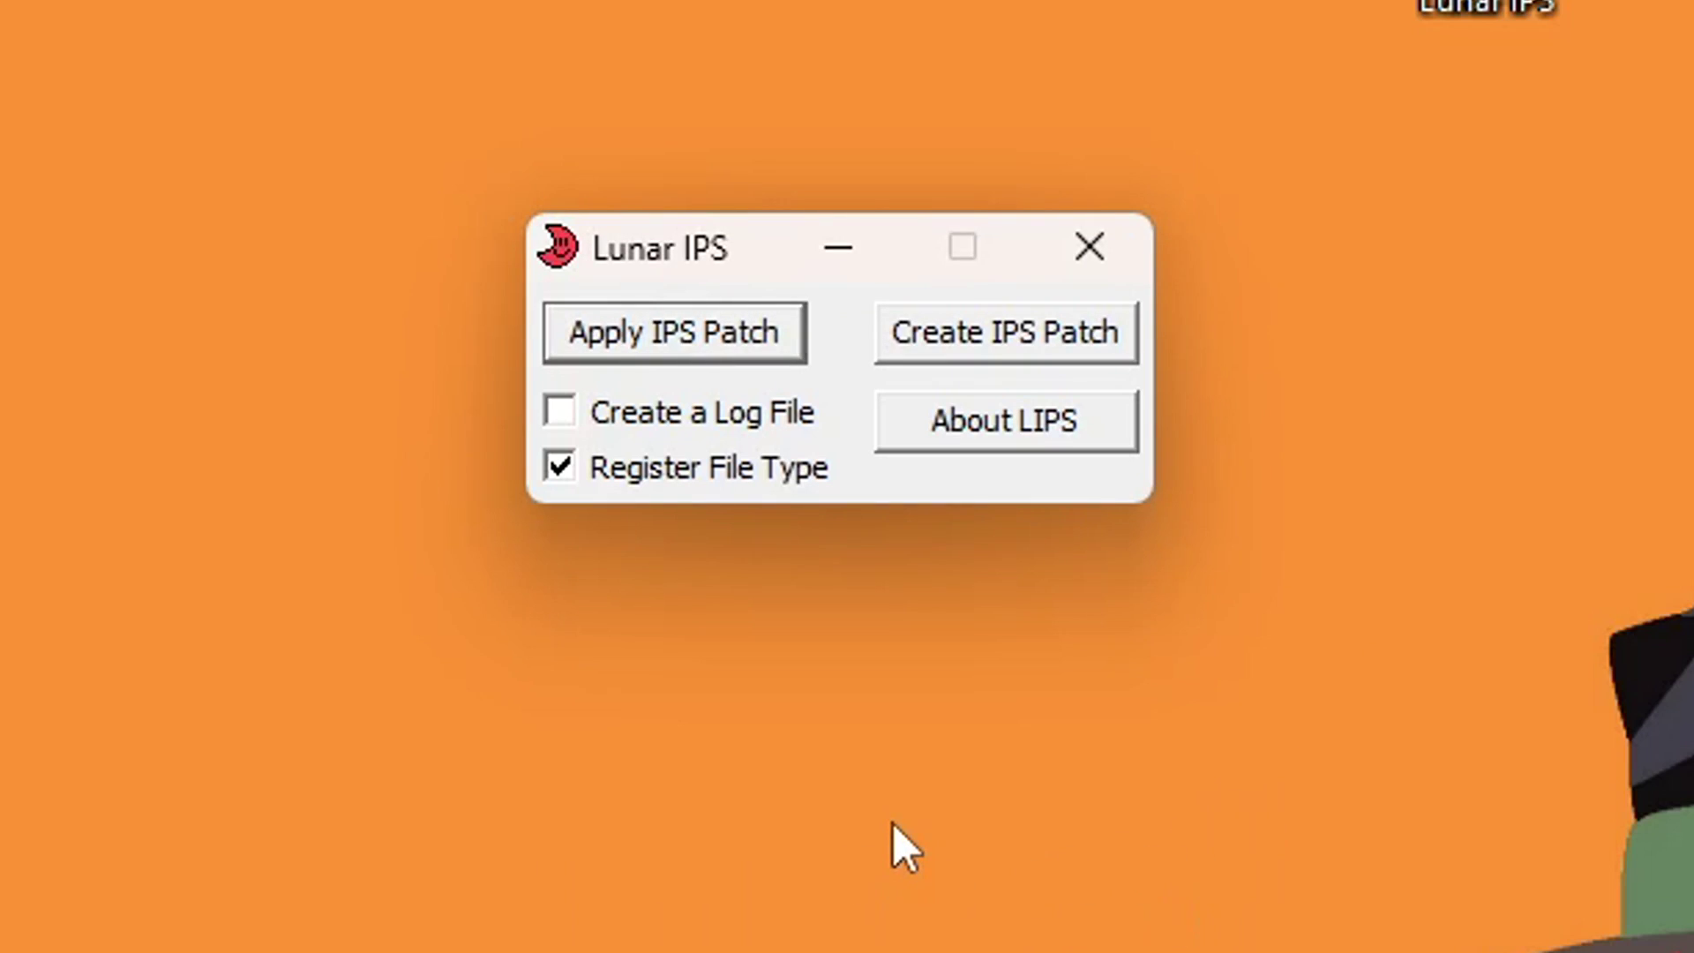
Step: Apply the Men2 patch from Downloads to Men2.pack in wiiu/themes/backup on the F: drive, and close Lunar IPS
left_click(724, 351)
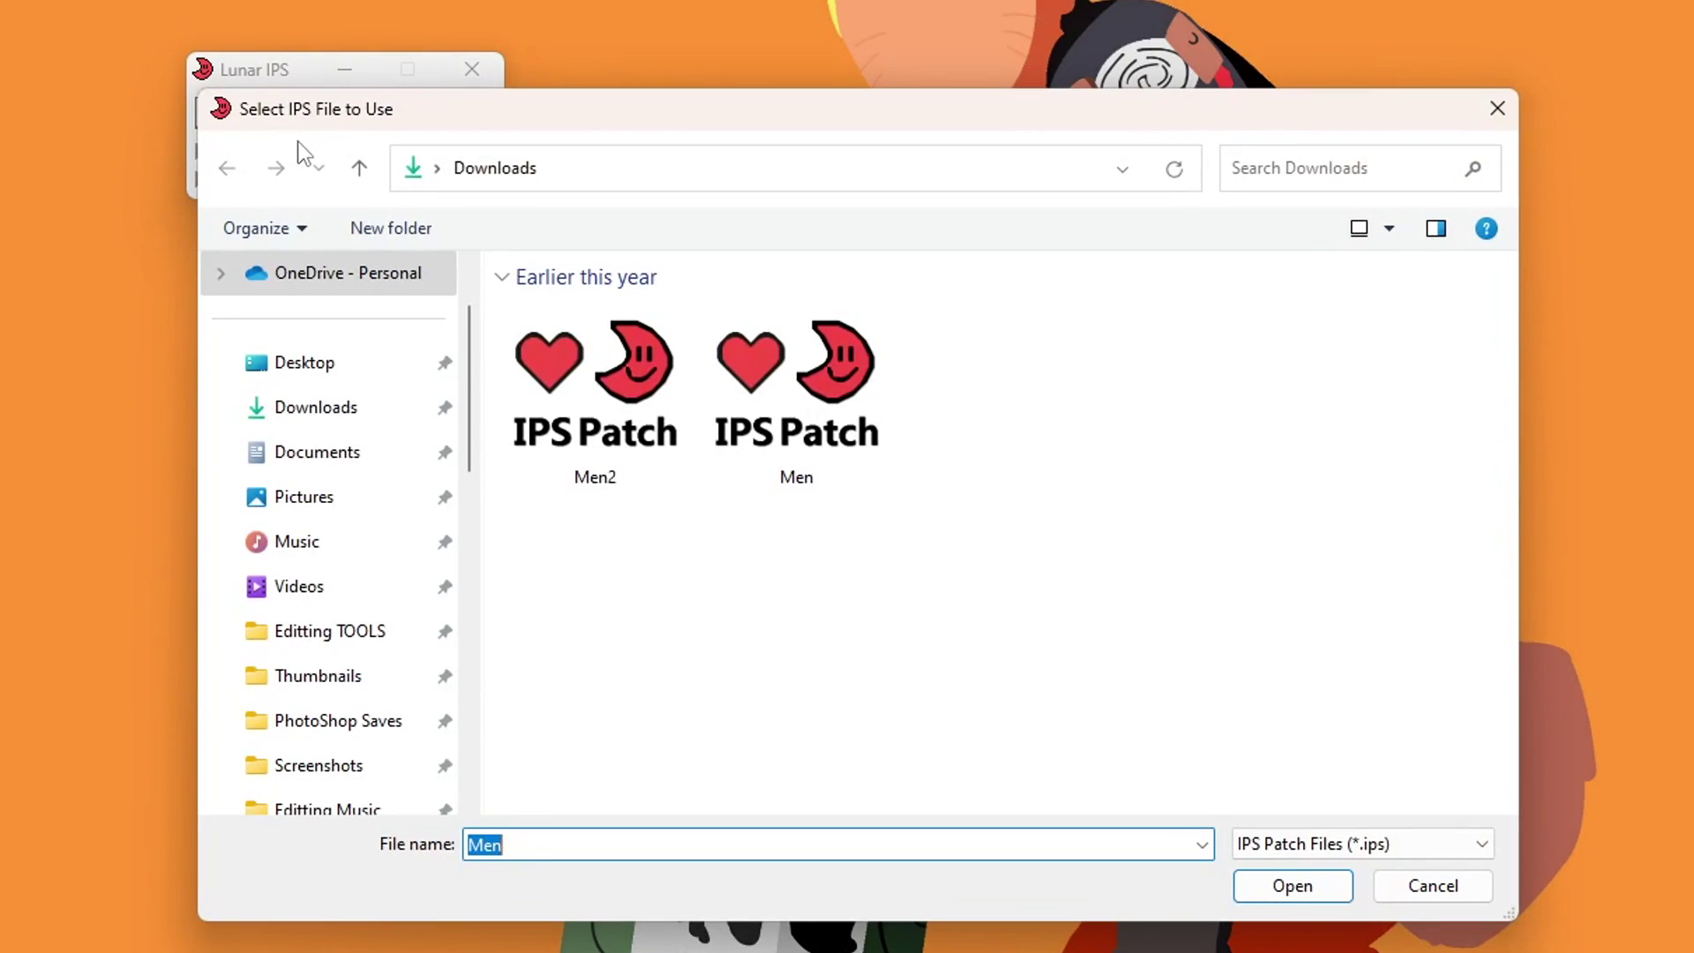
left_click(595, 397)
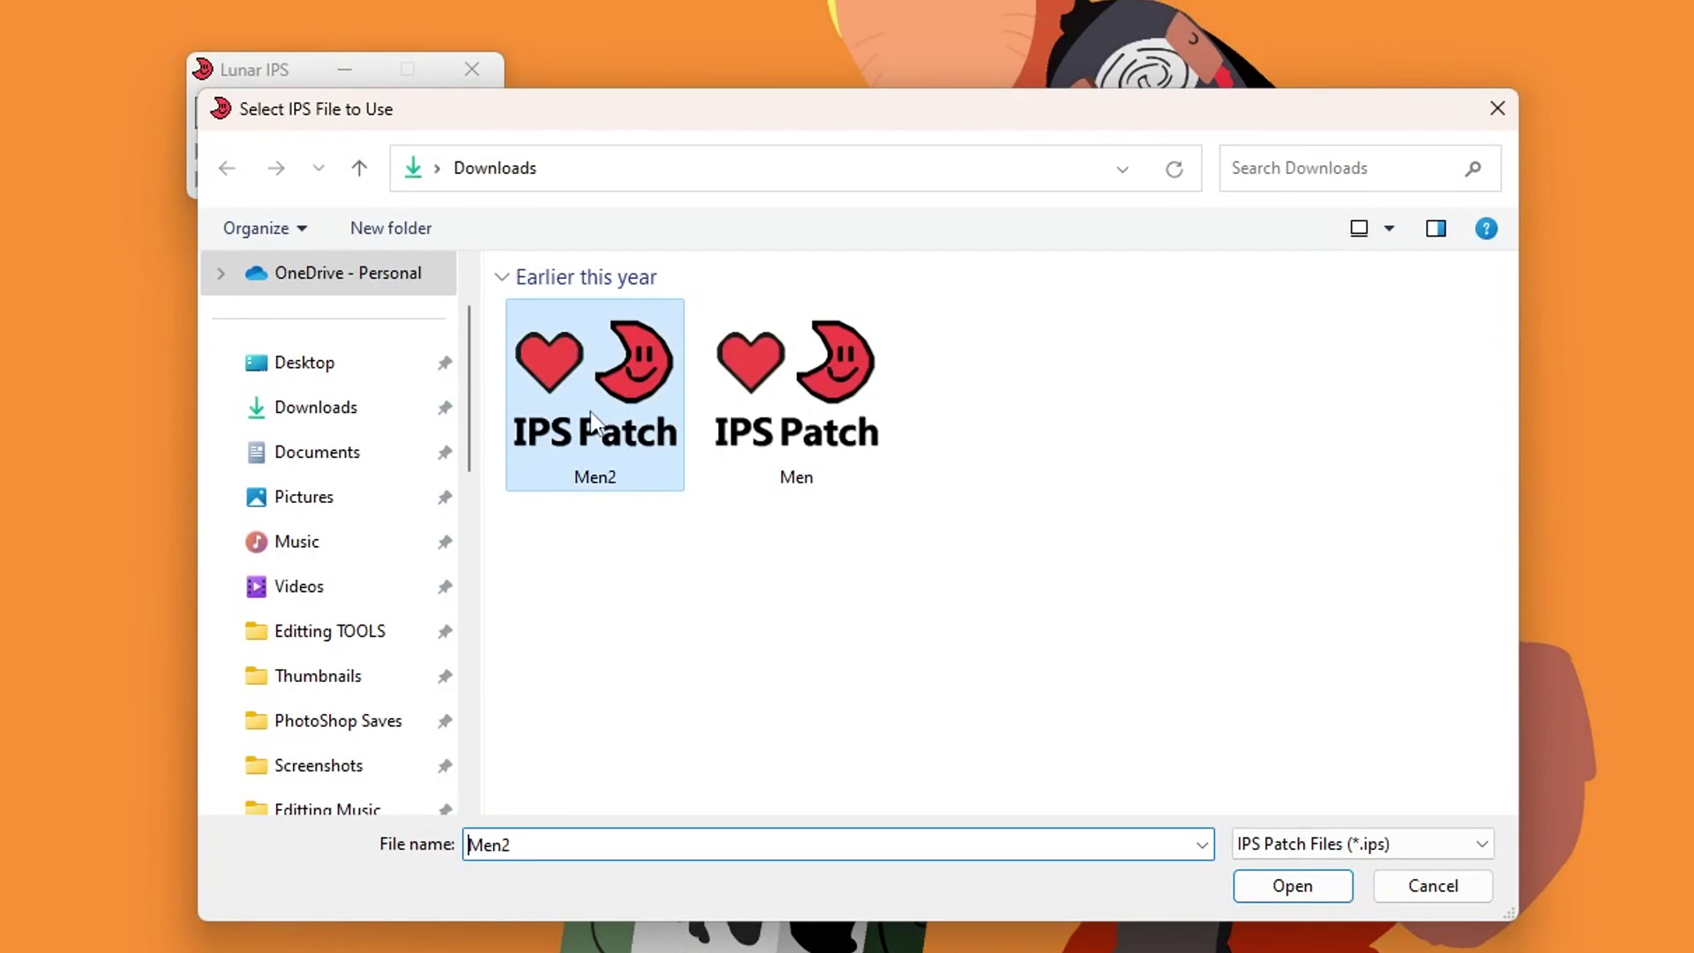
left_click(1311, 889)
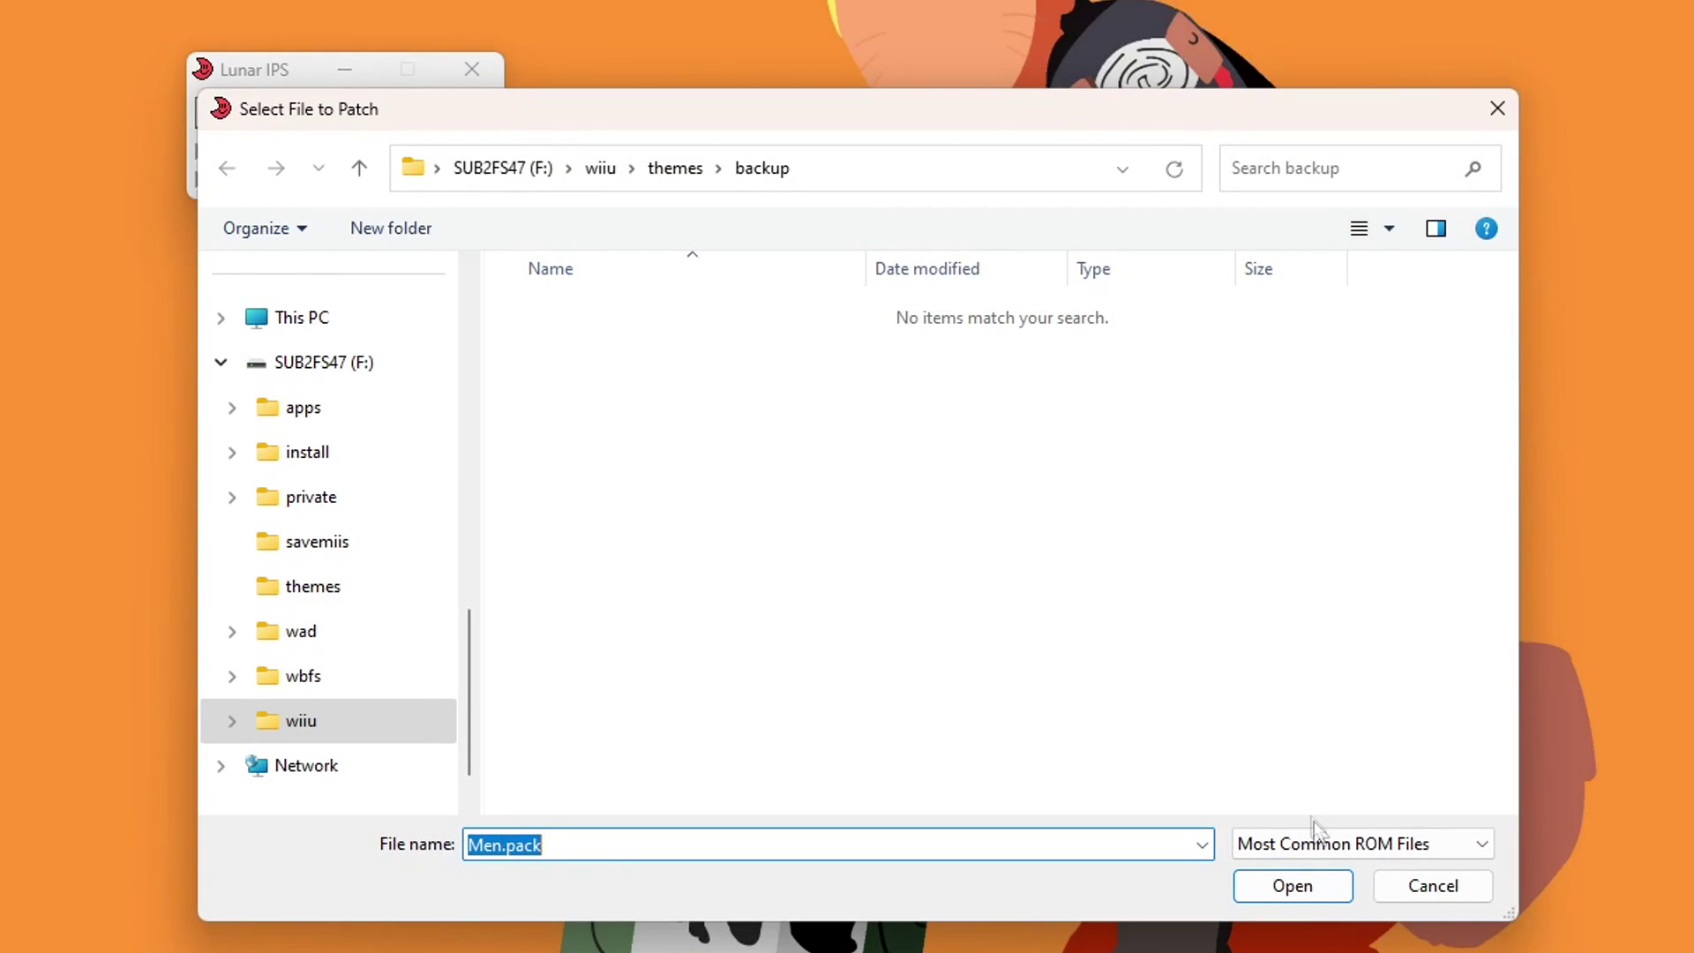
left_click(1357, 845)
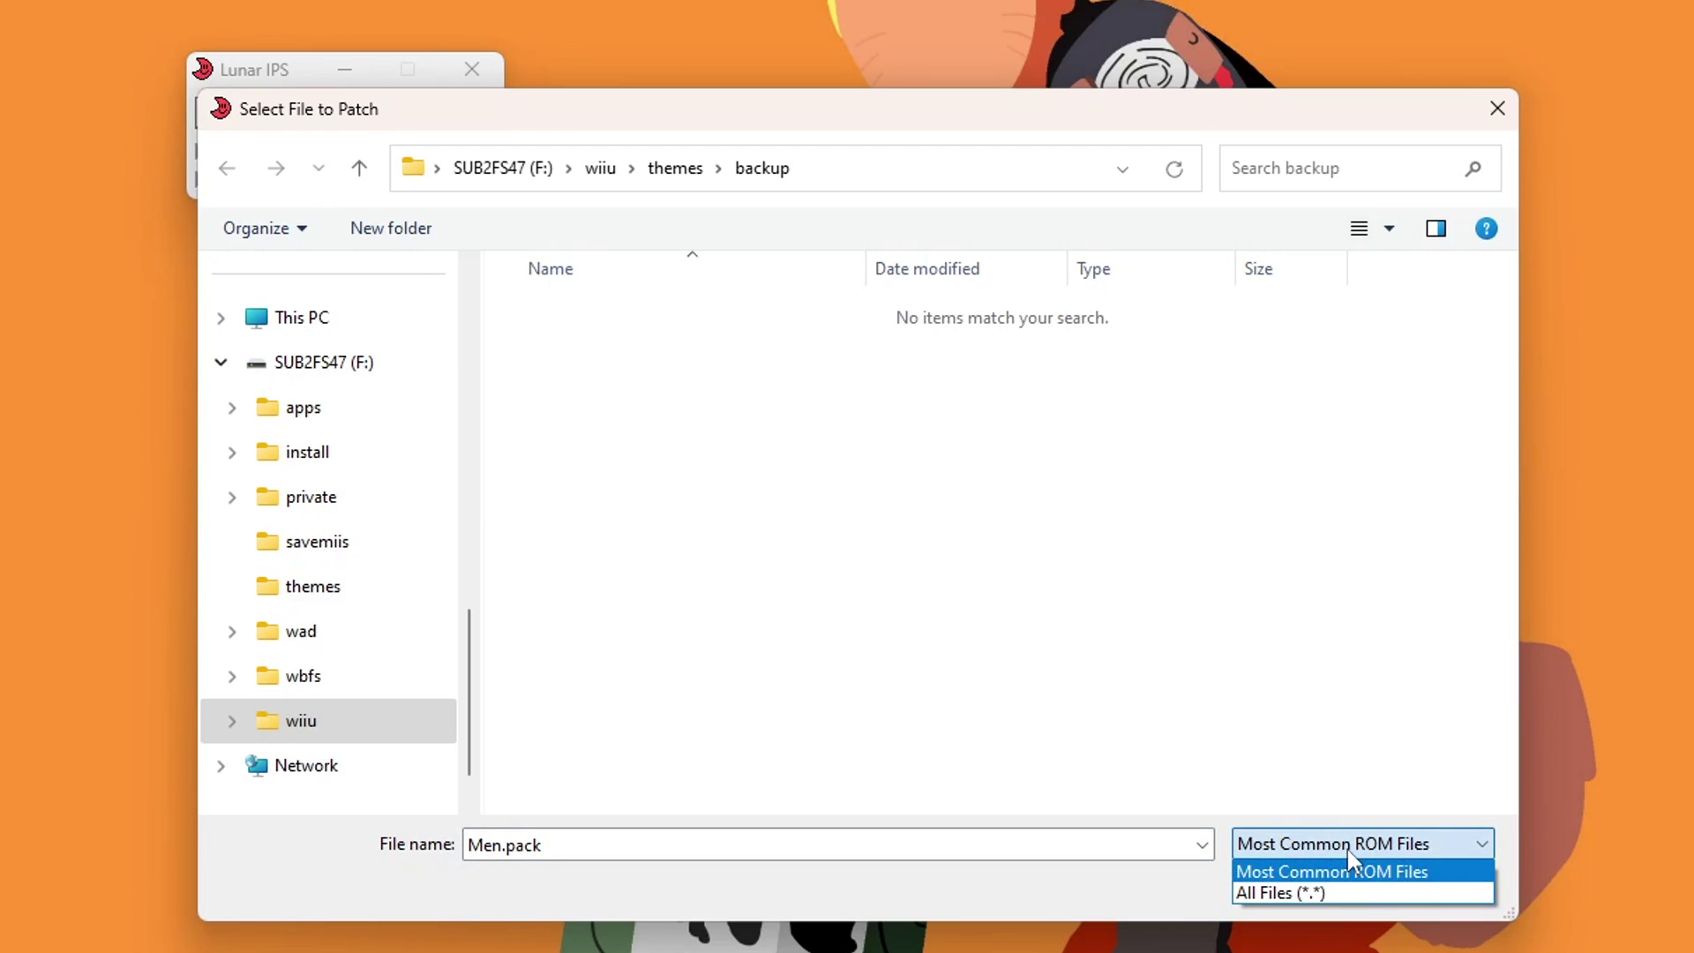
left_click(1293, 894)
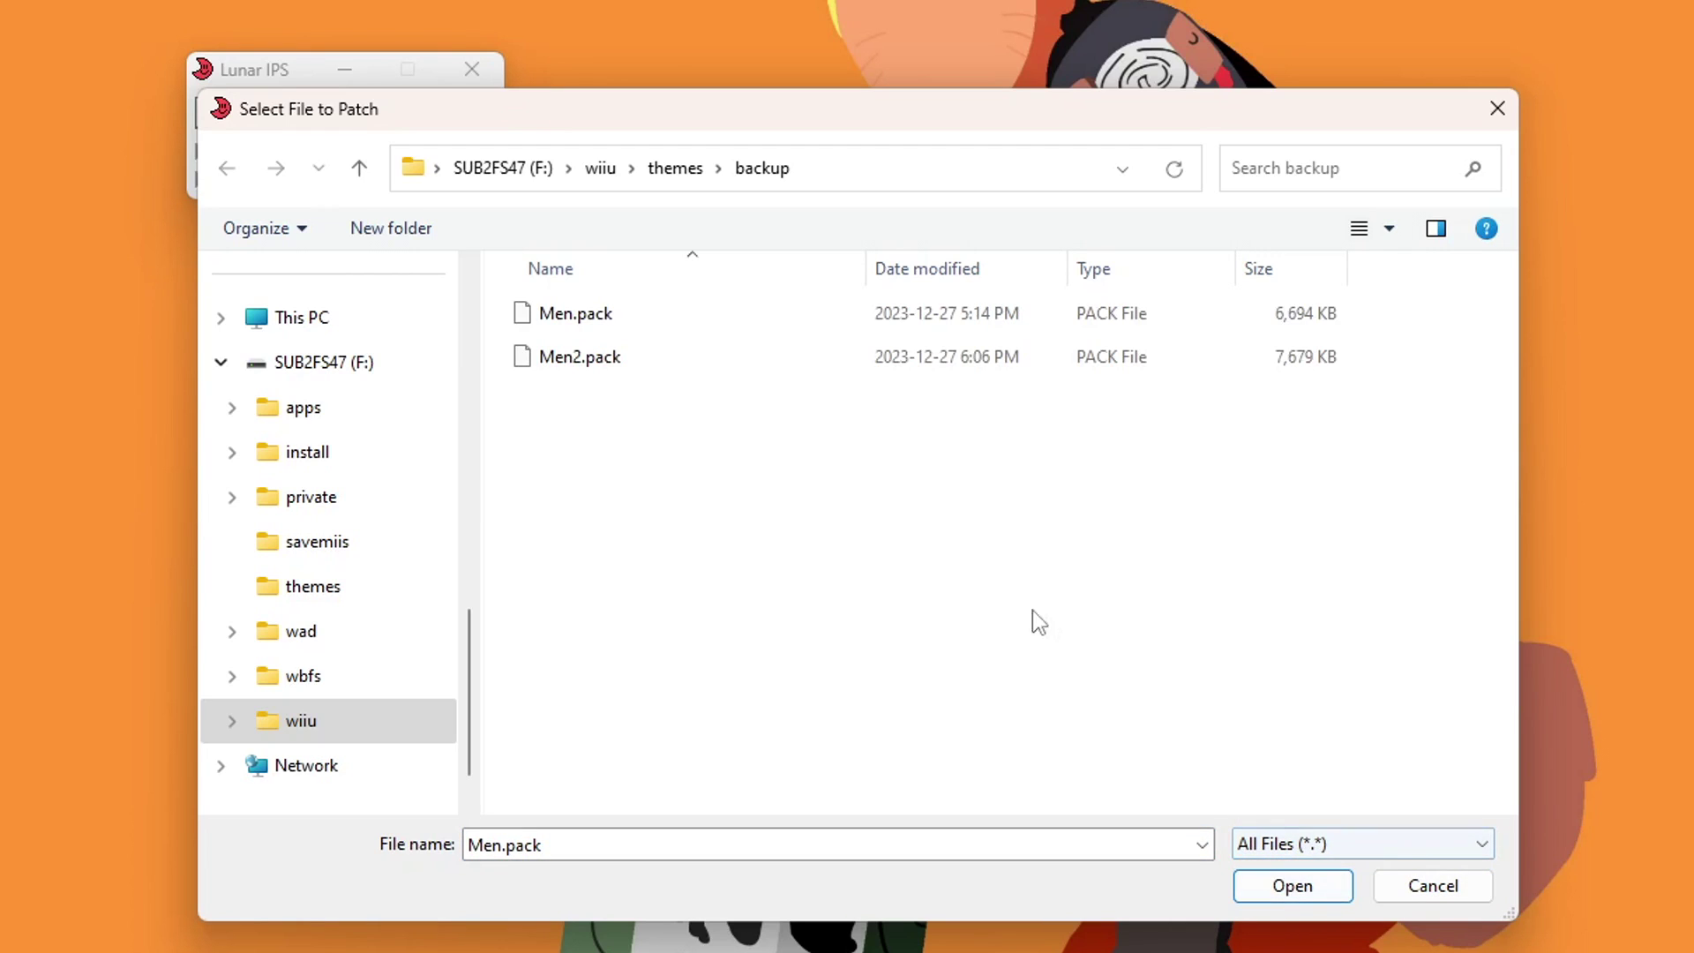
left_click(643, 362)
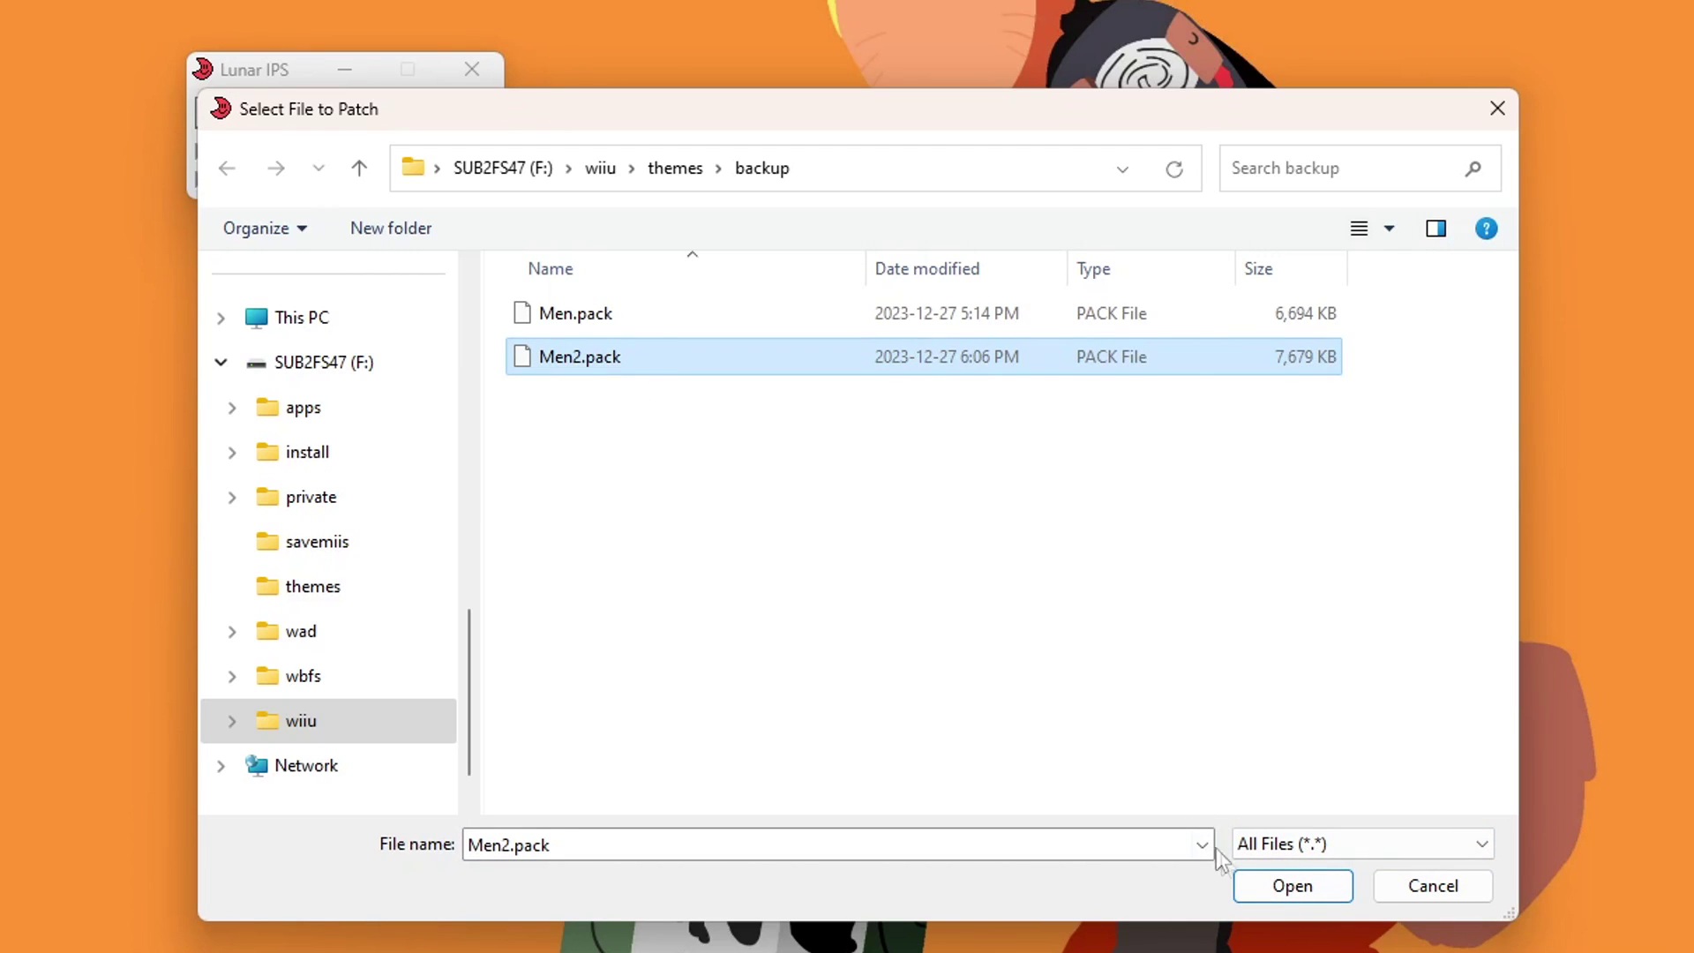
left_click(1293, 885)
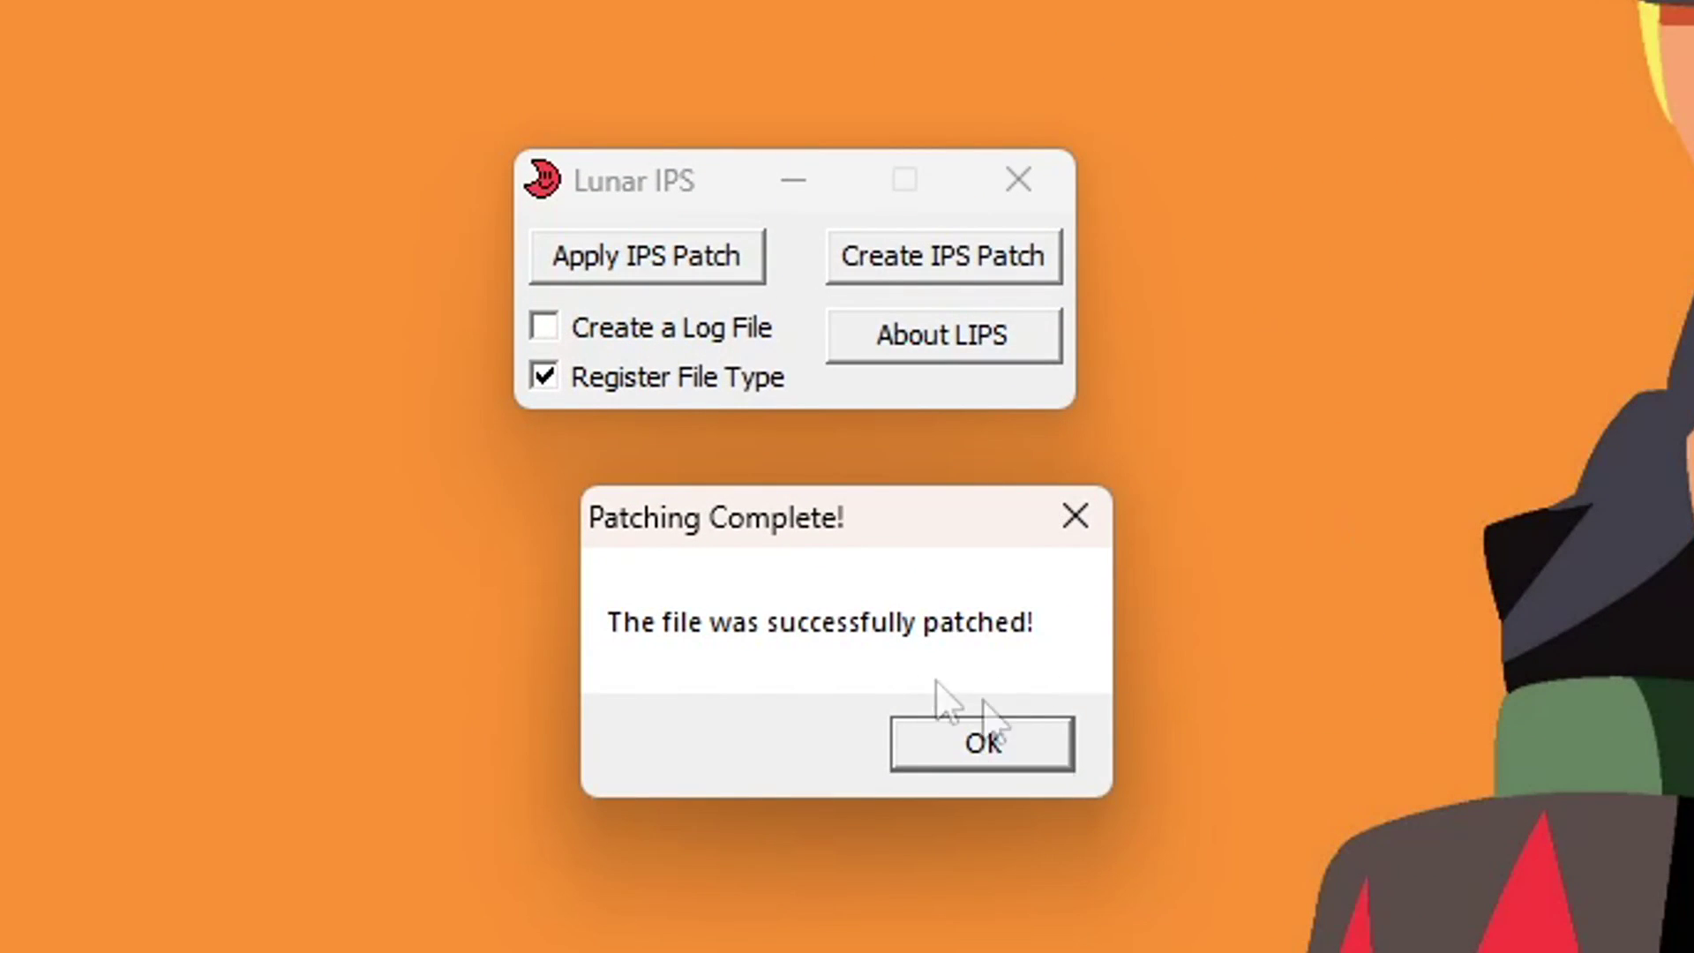
left_click(990, 748)
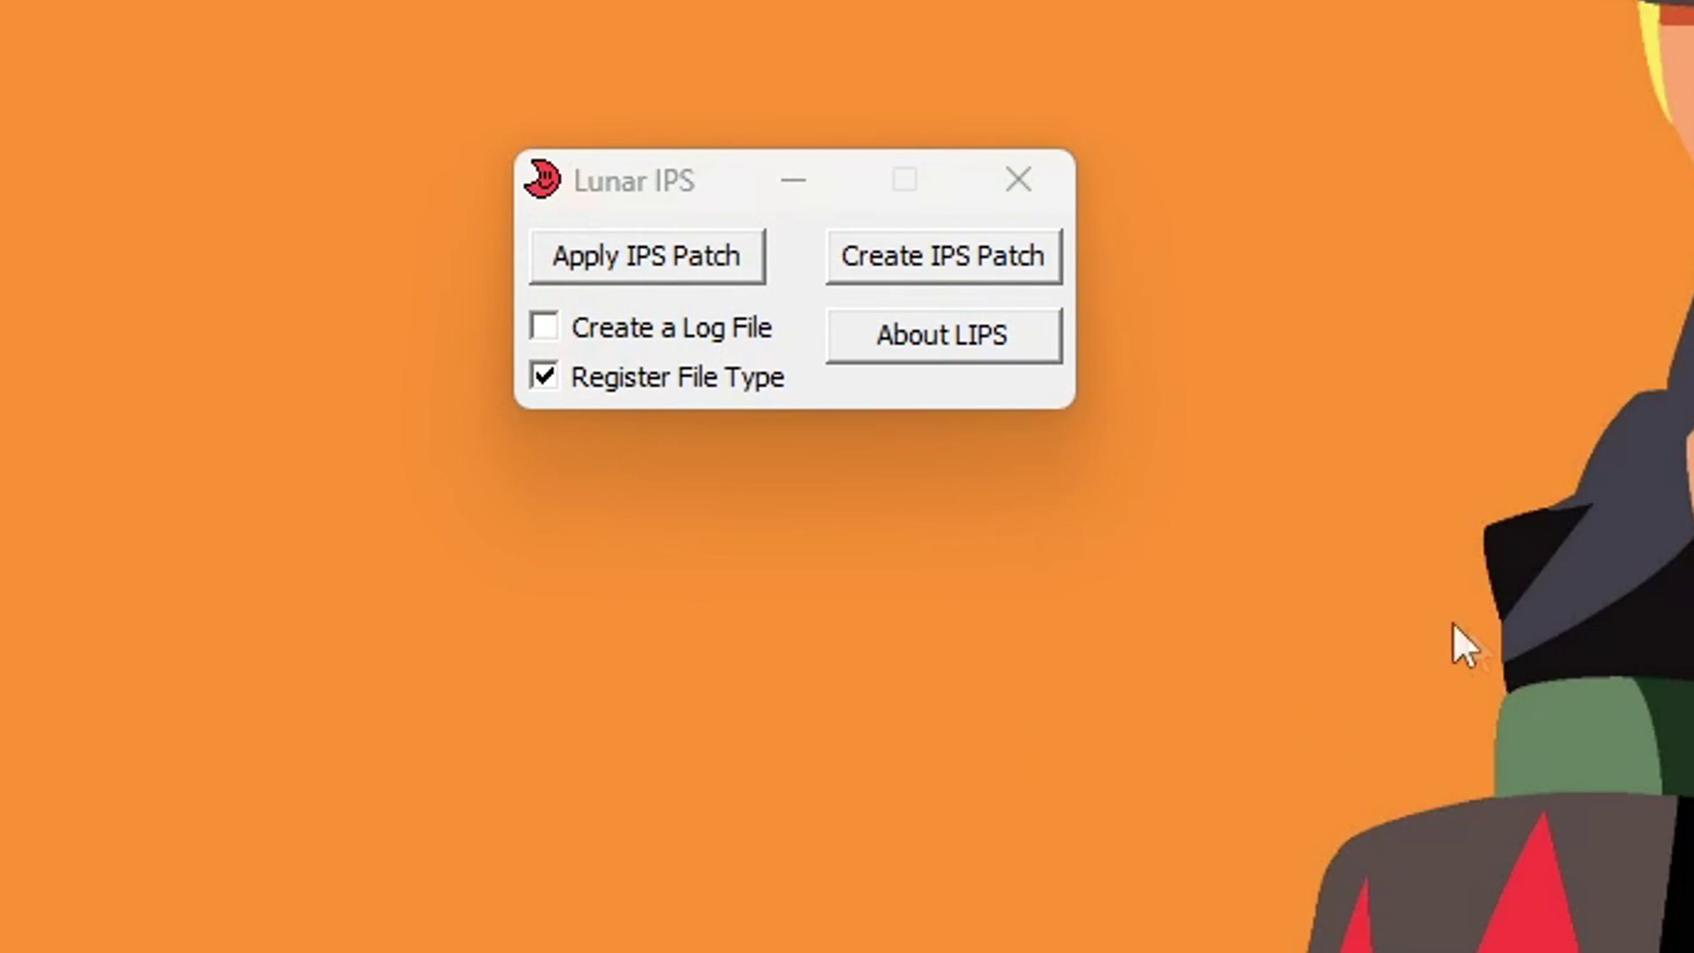
left_click(1019, 177)
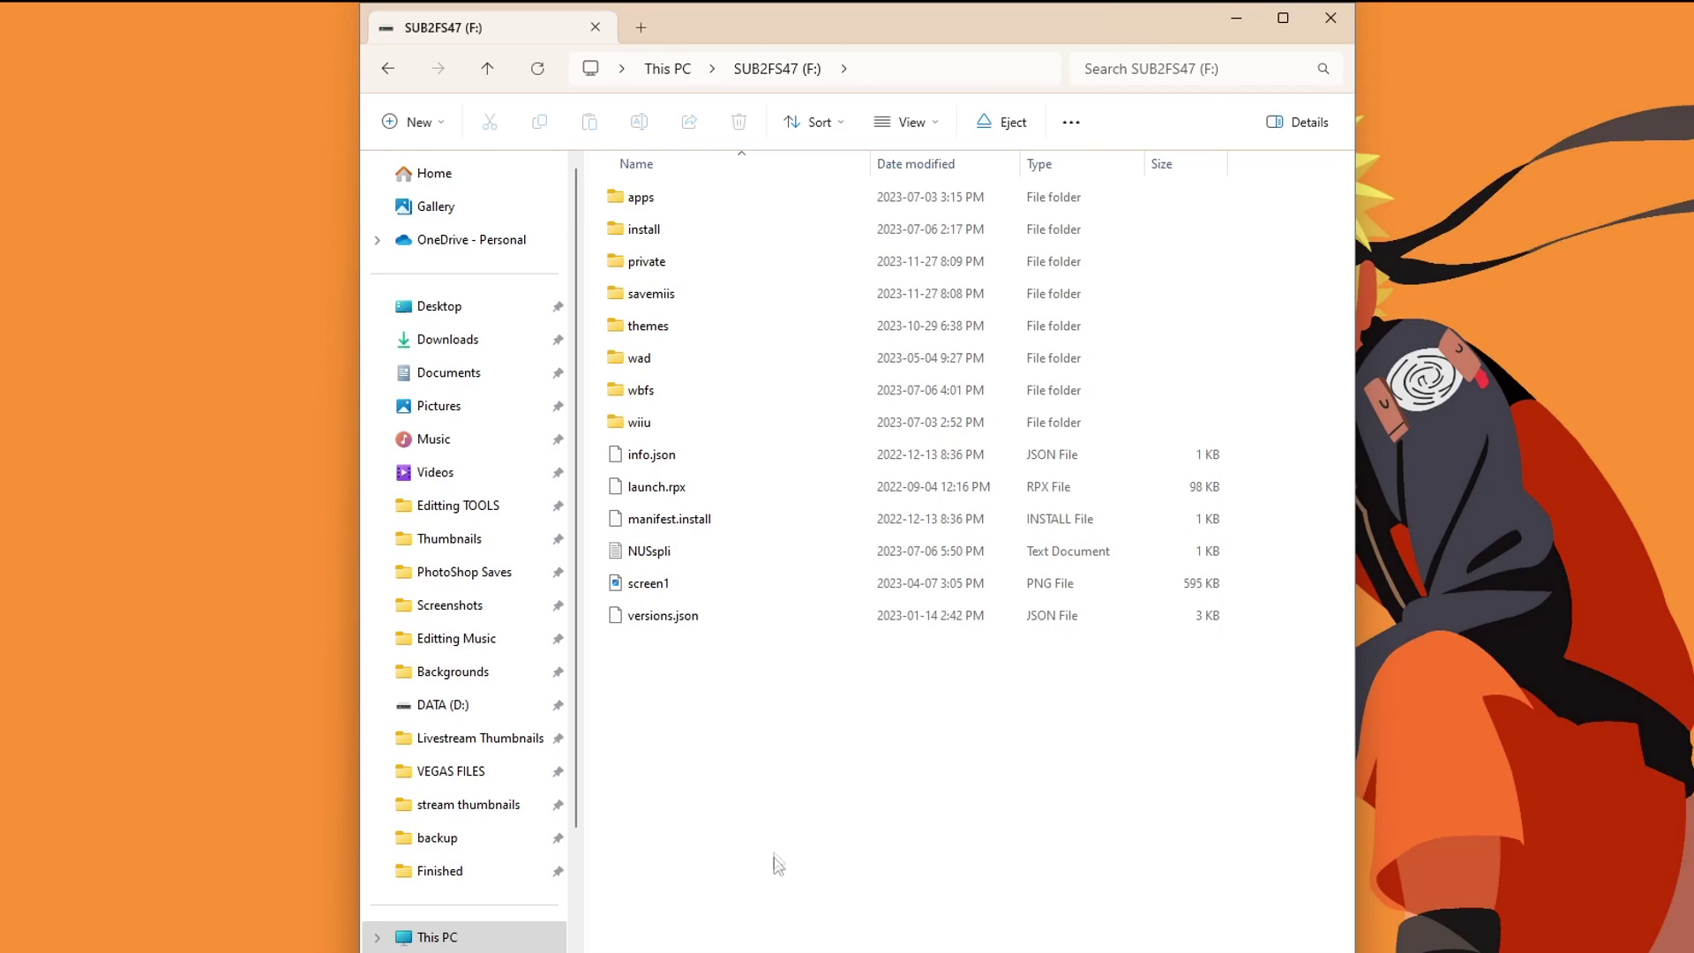
Step: Create a folder named sdcafiine inside the wiiu folder on the F: drive
double_click(659, 422)
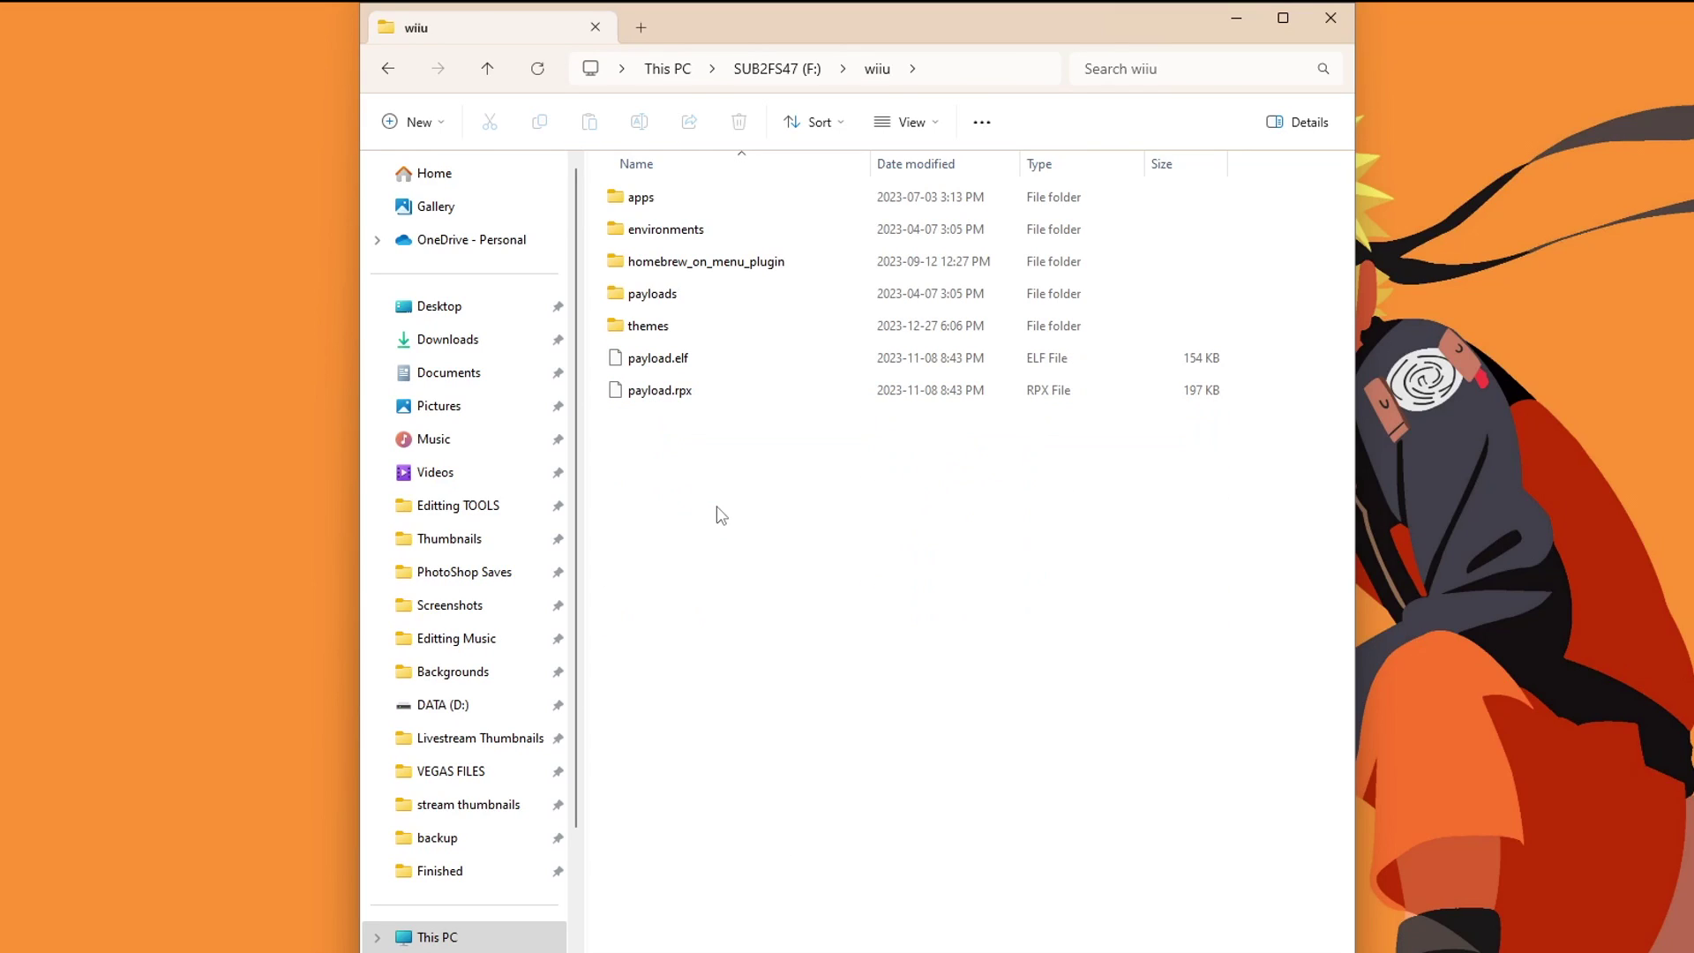
right_click(721, 516)
key("ctrl+shift+n")
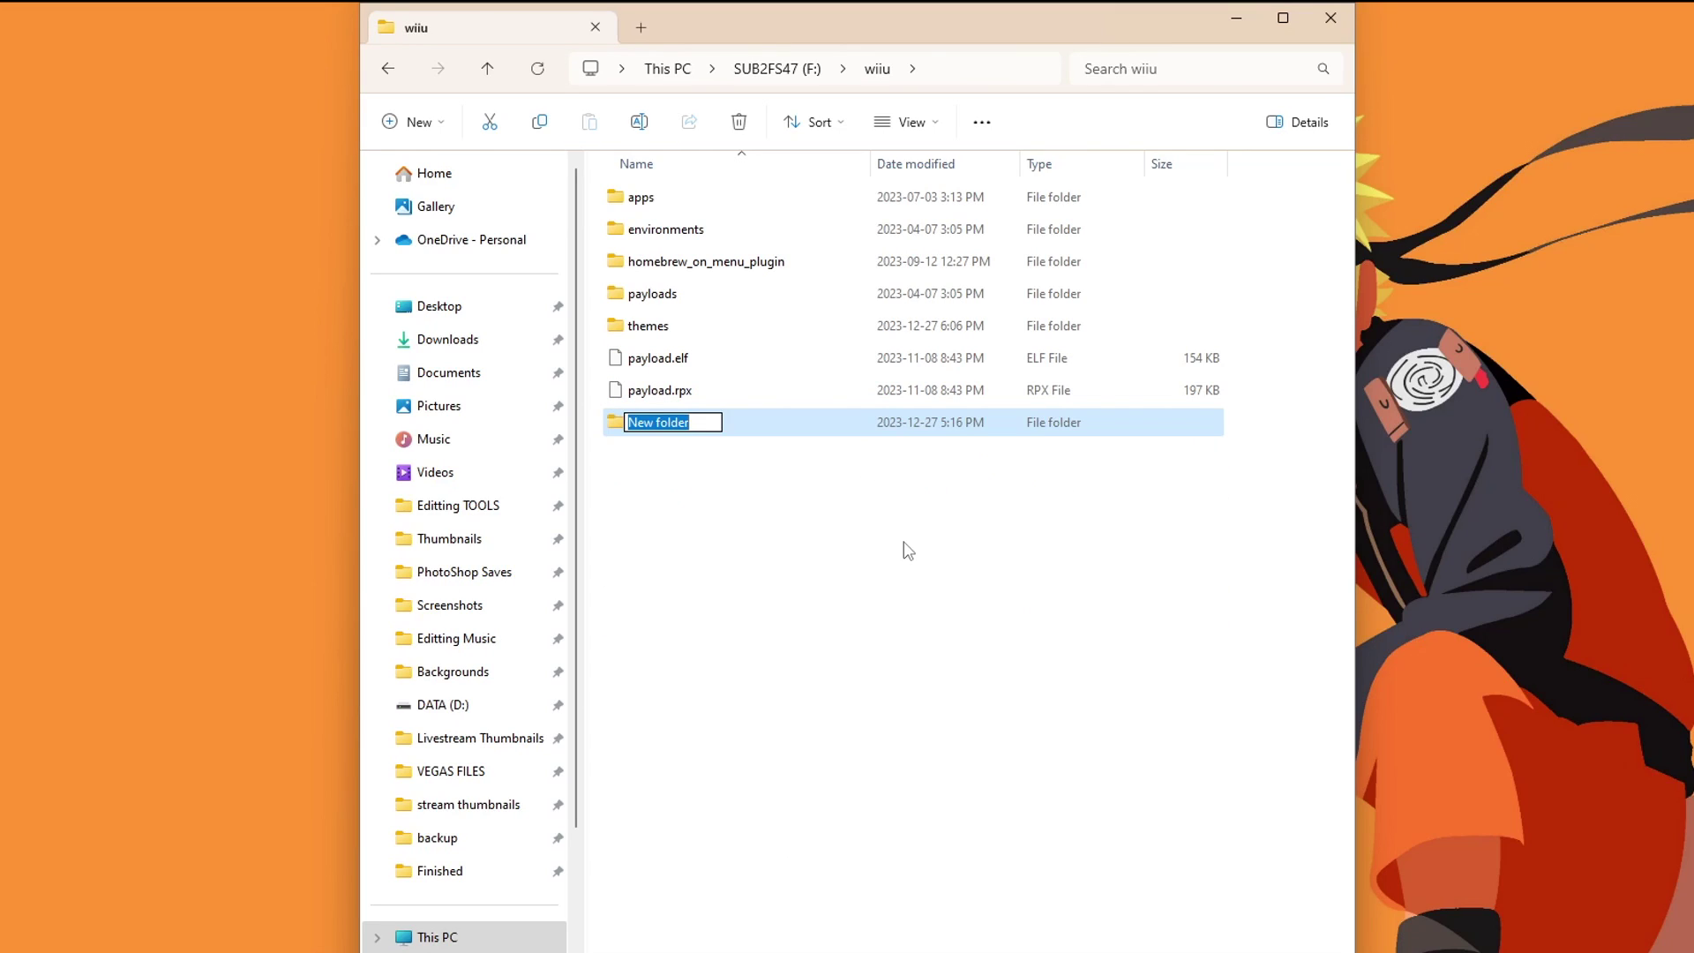
type("sdcafi")
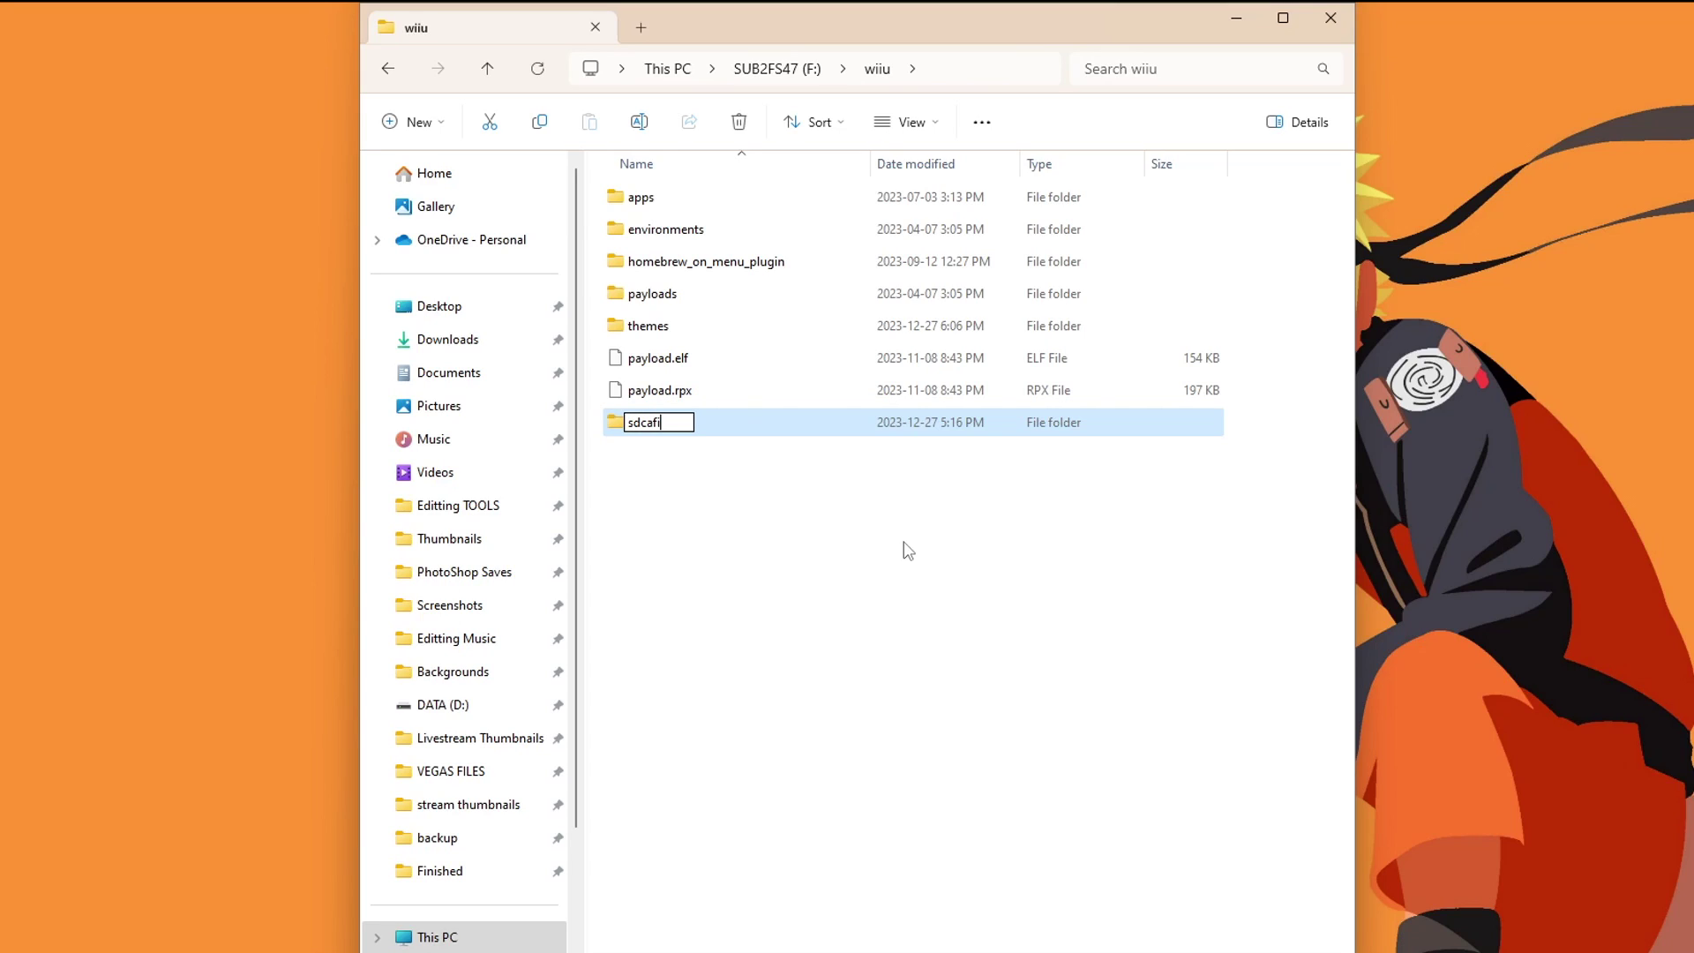
type("ine")
left_click(706, 459)
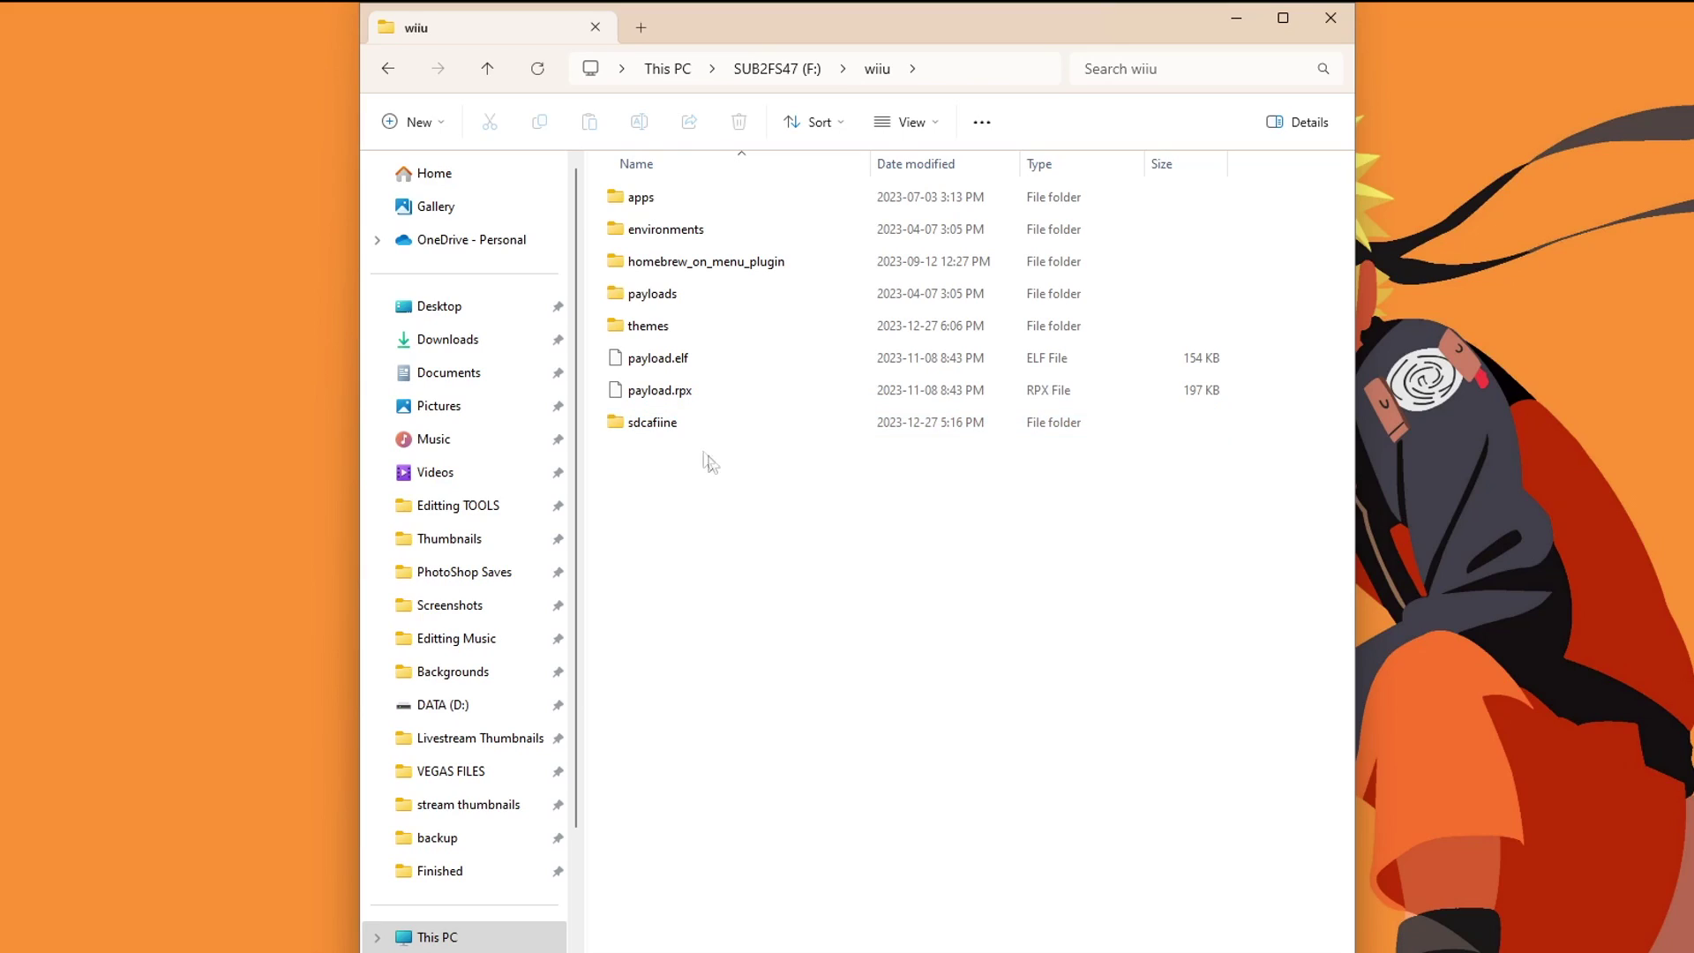
double_click(687, 421)
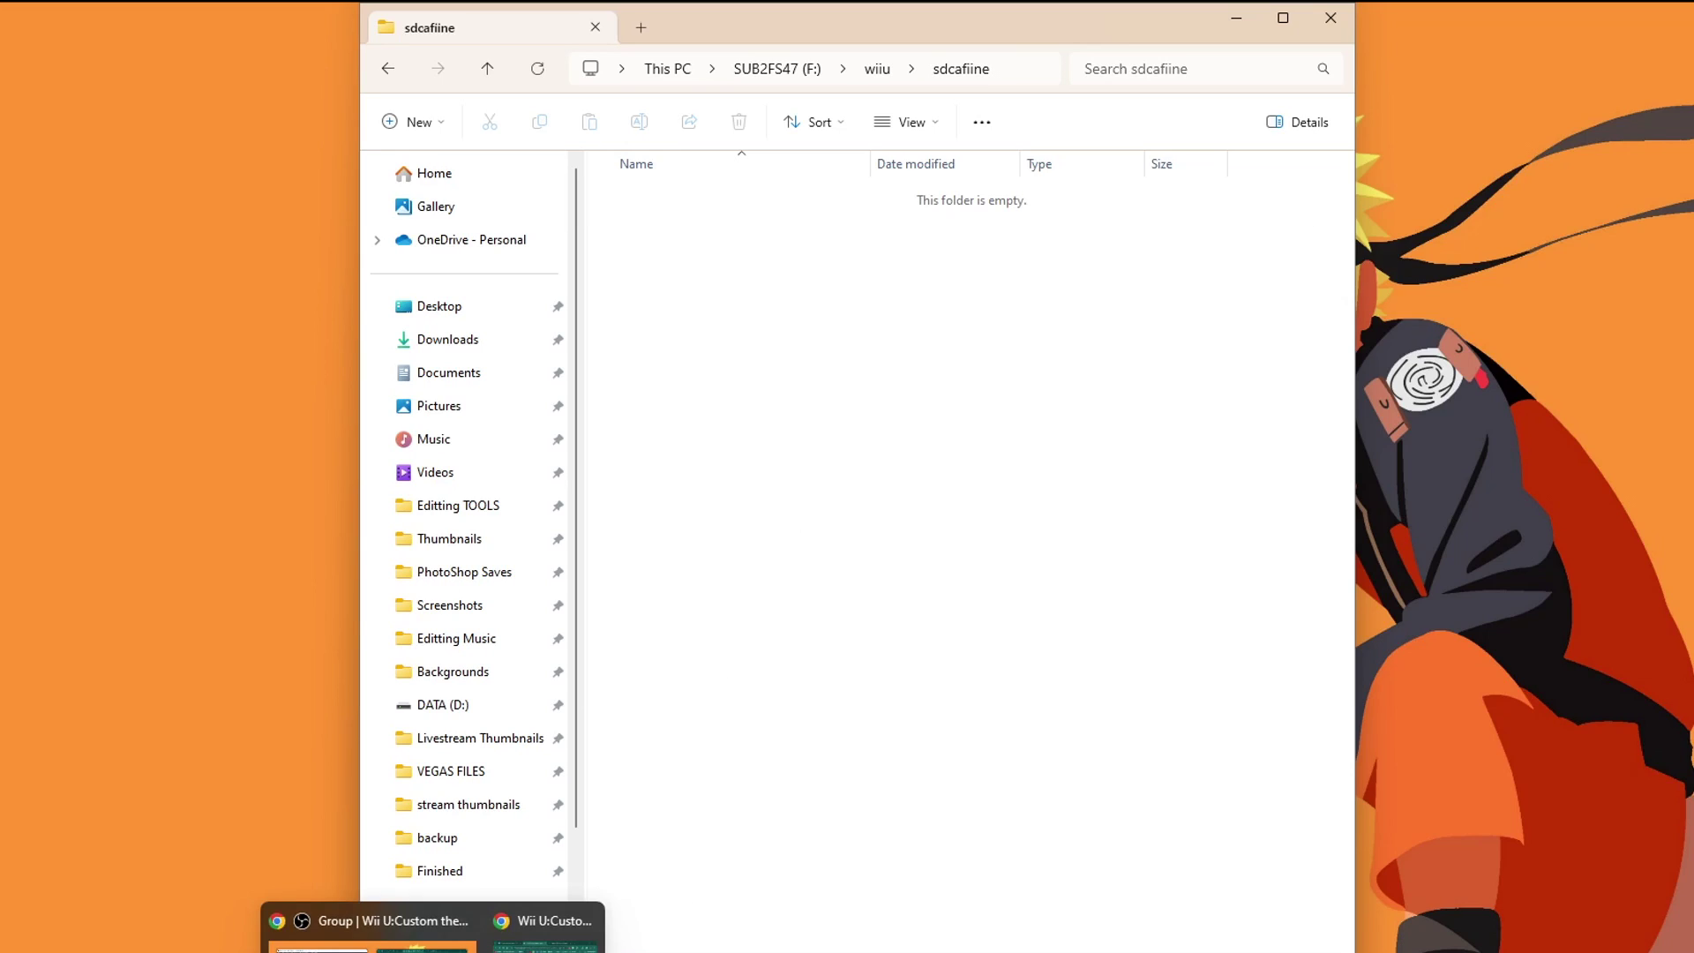
left_click(476, 948)
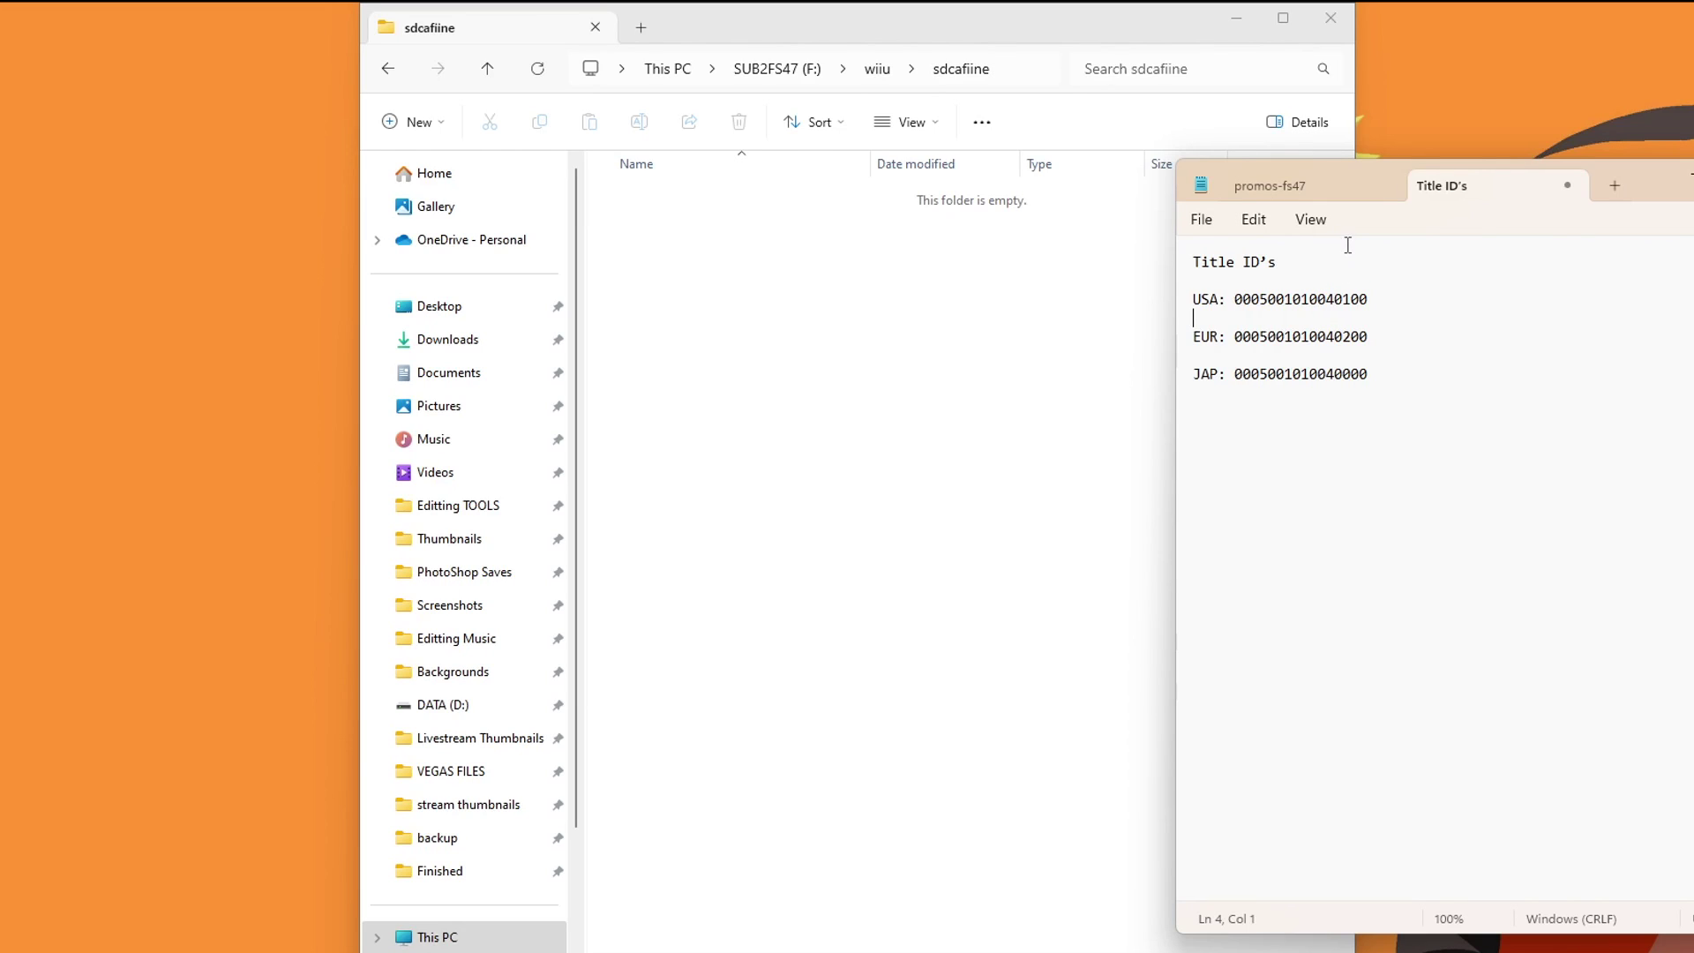
left_click_drag(1236, 300, 1375, 300)
right_click(1354, 304)
left_click(1424, 408)
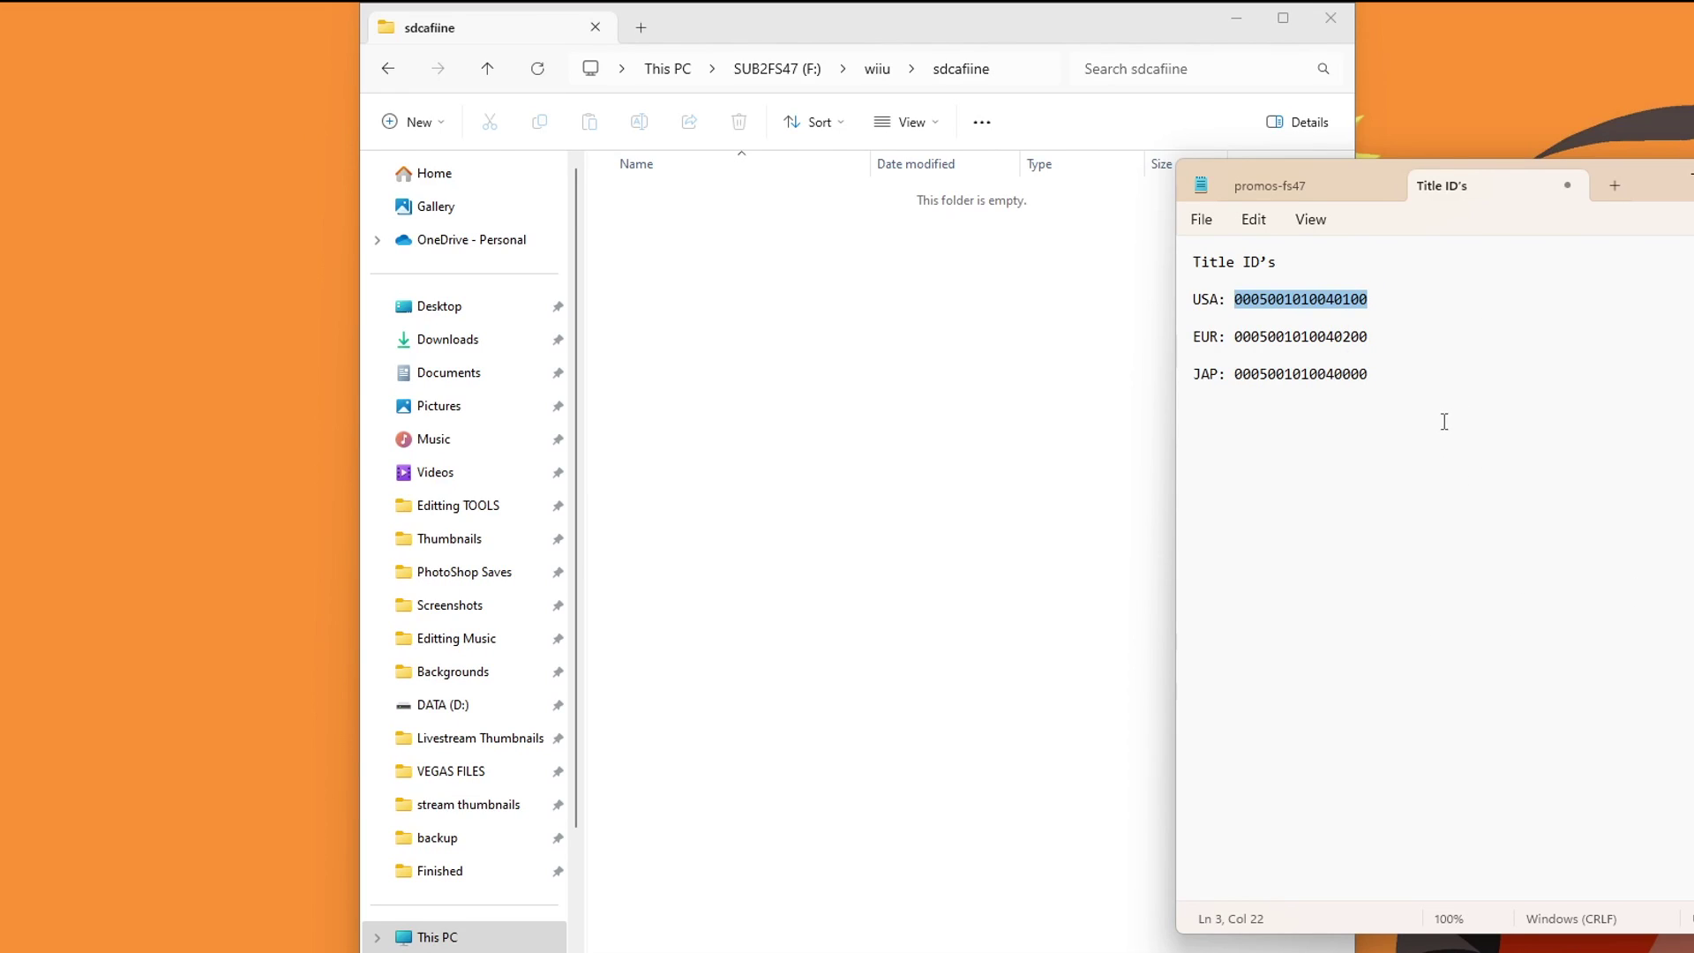
left_click(864, 402)
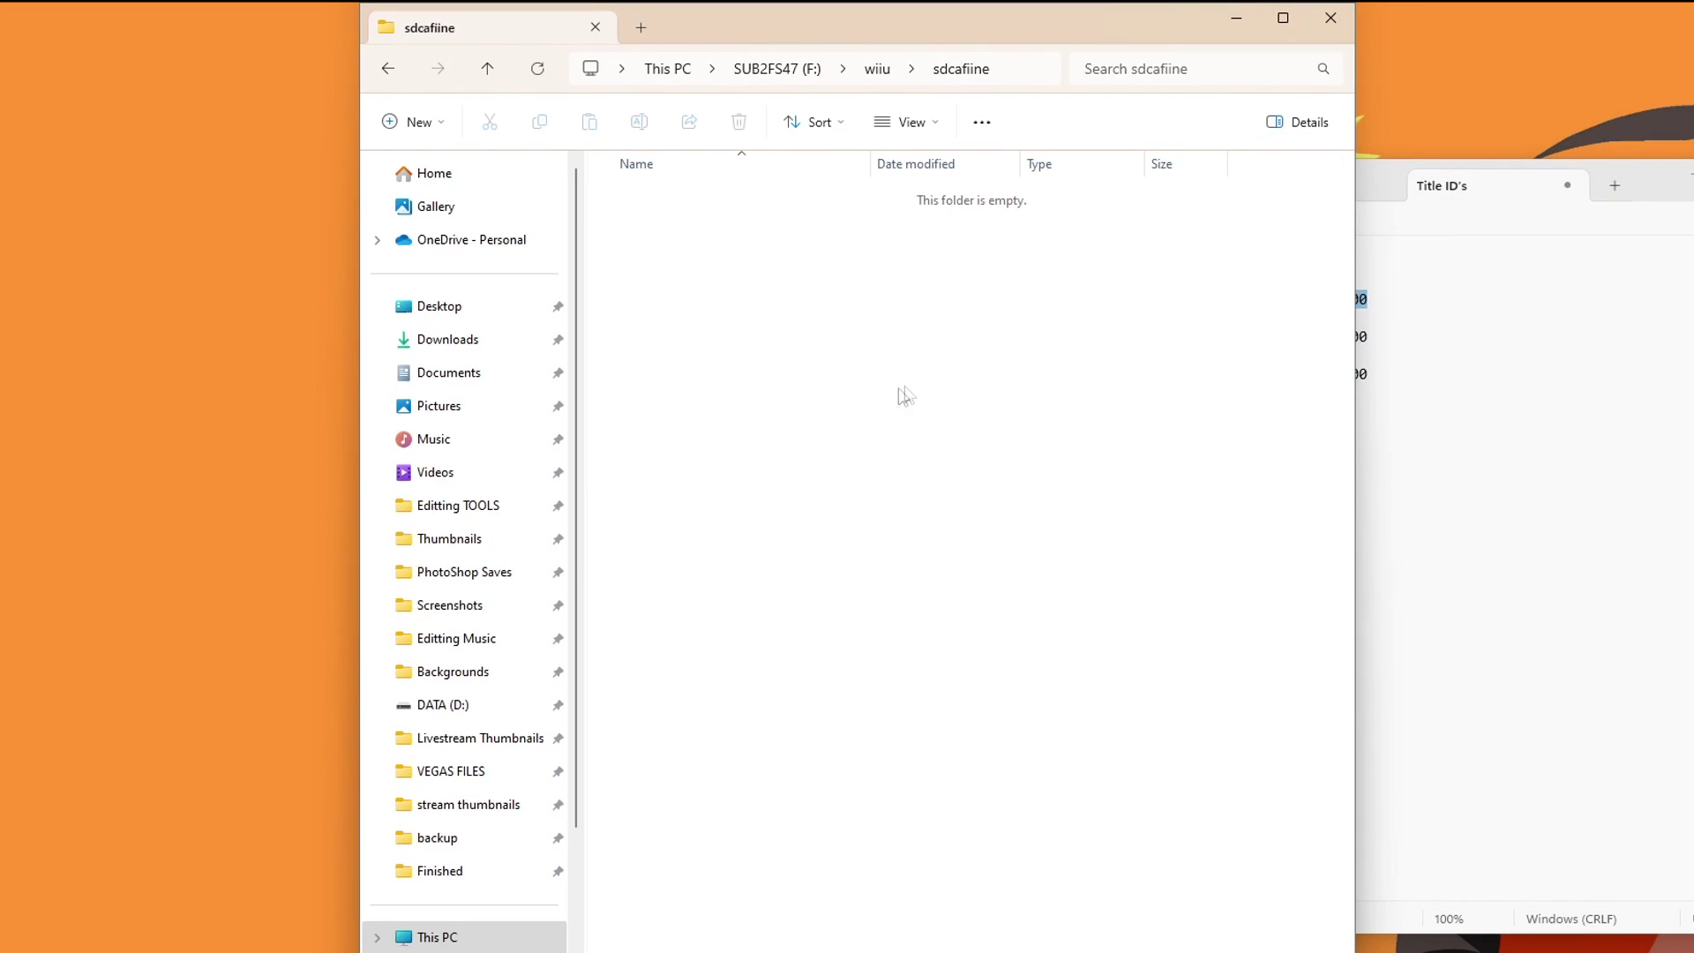
right_click(716, 415)
mouse_move(829, 573)
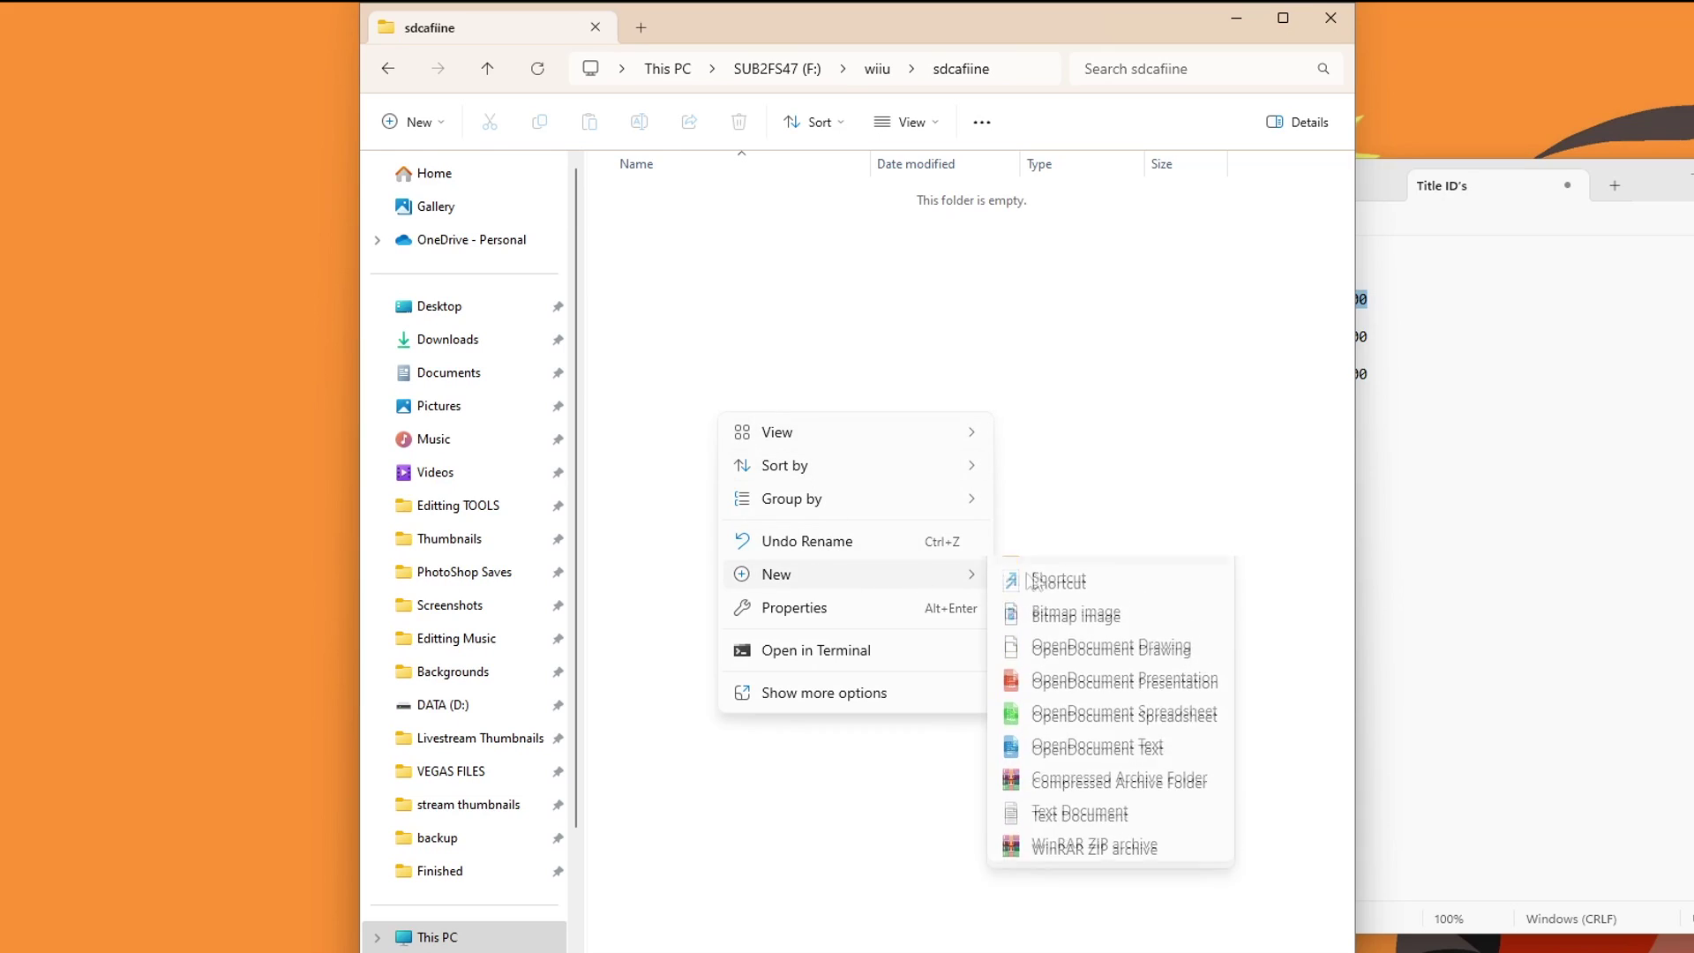
left_click(1042, 530)
key("ctrl+v")
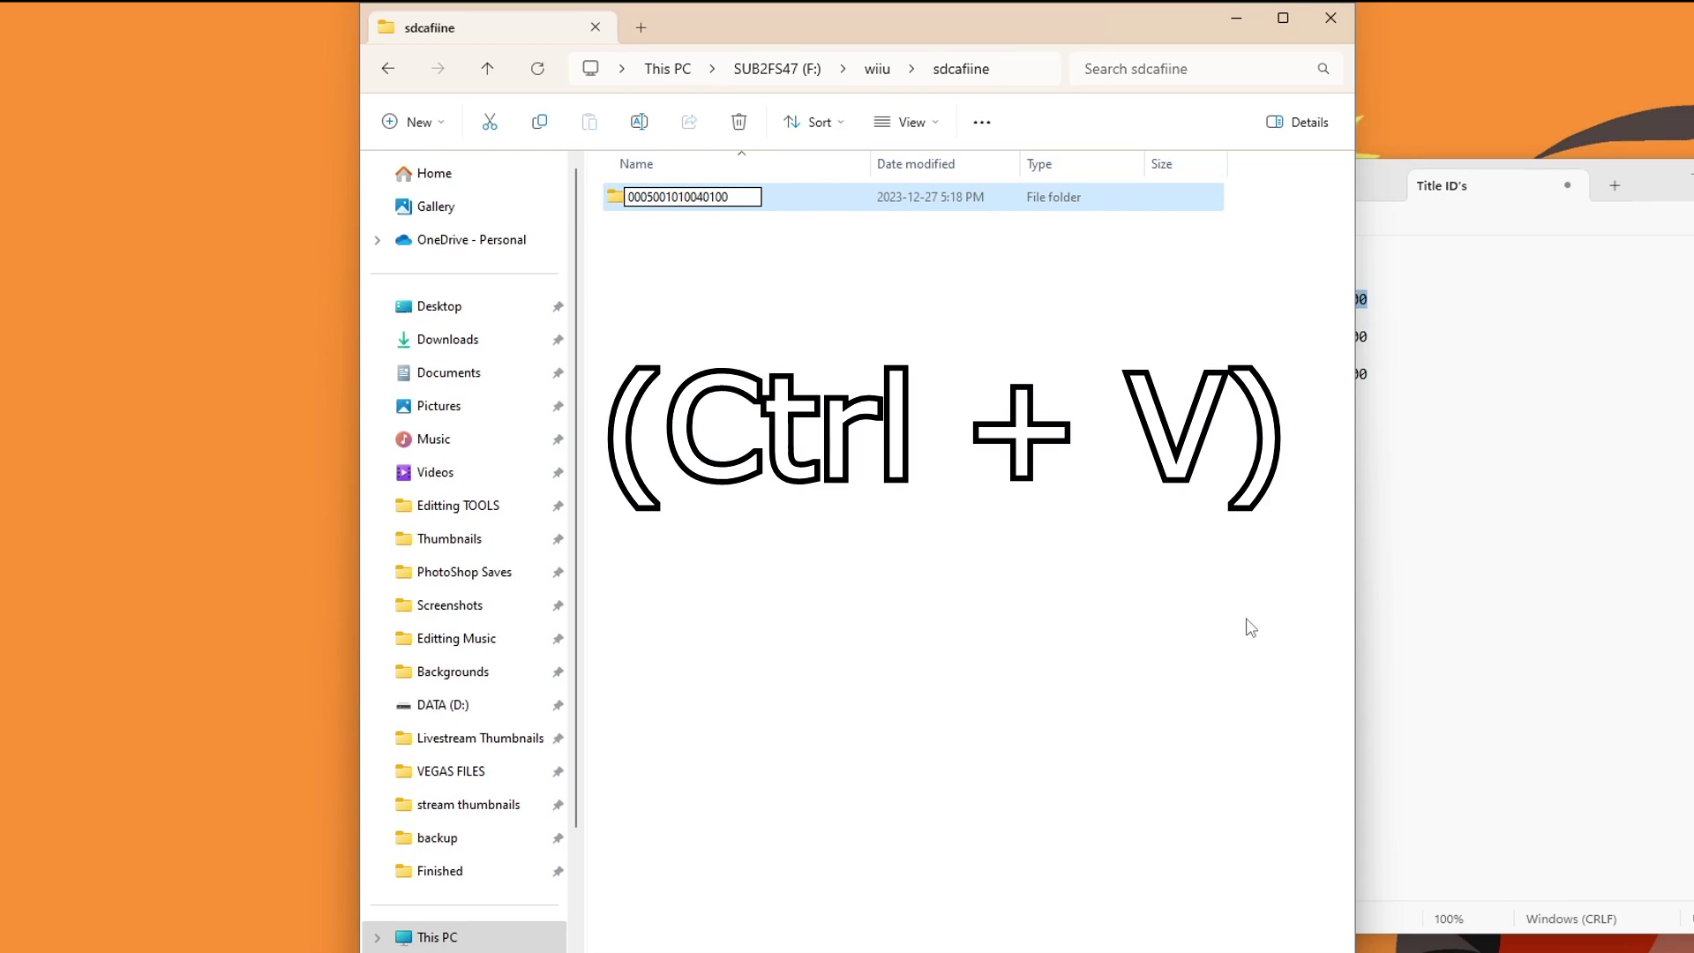
left_click(765, 320)
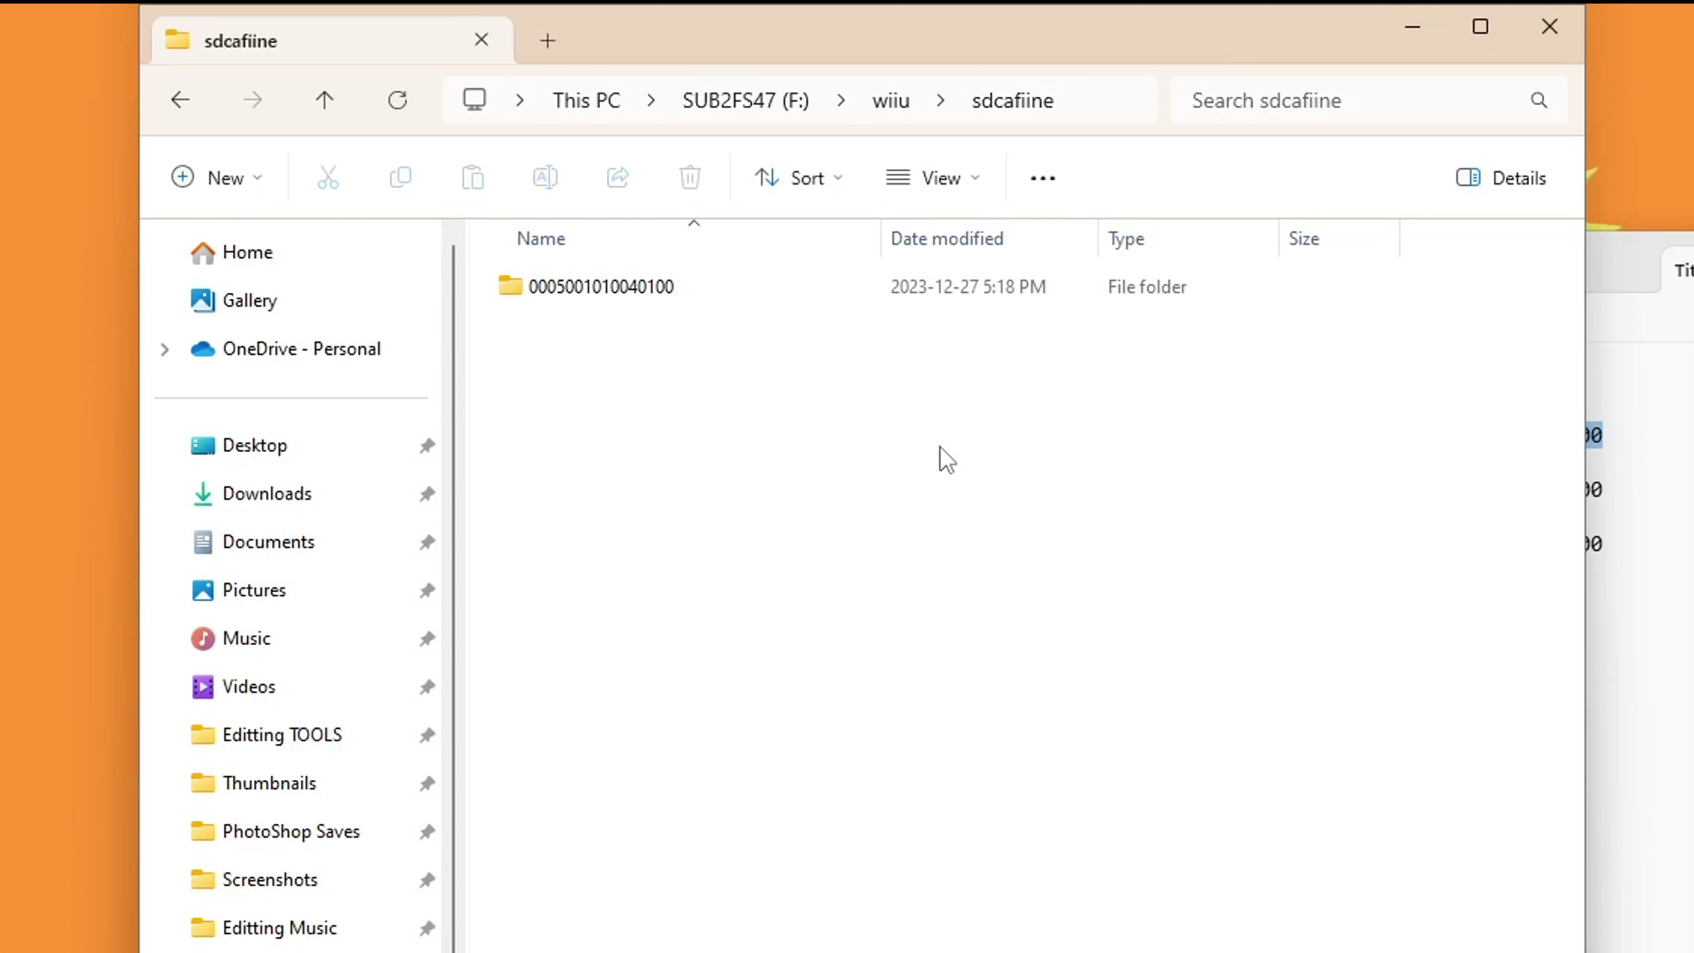
double_click(629, 291)
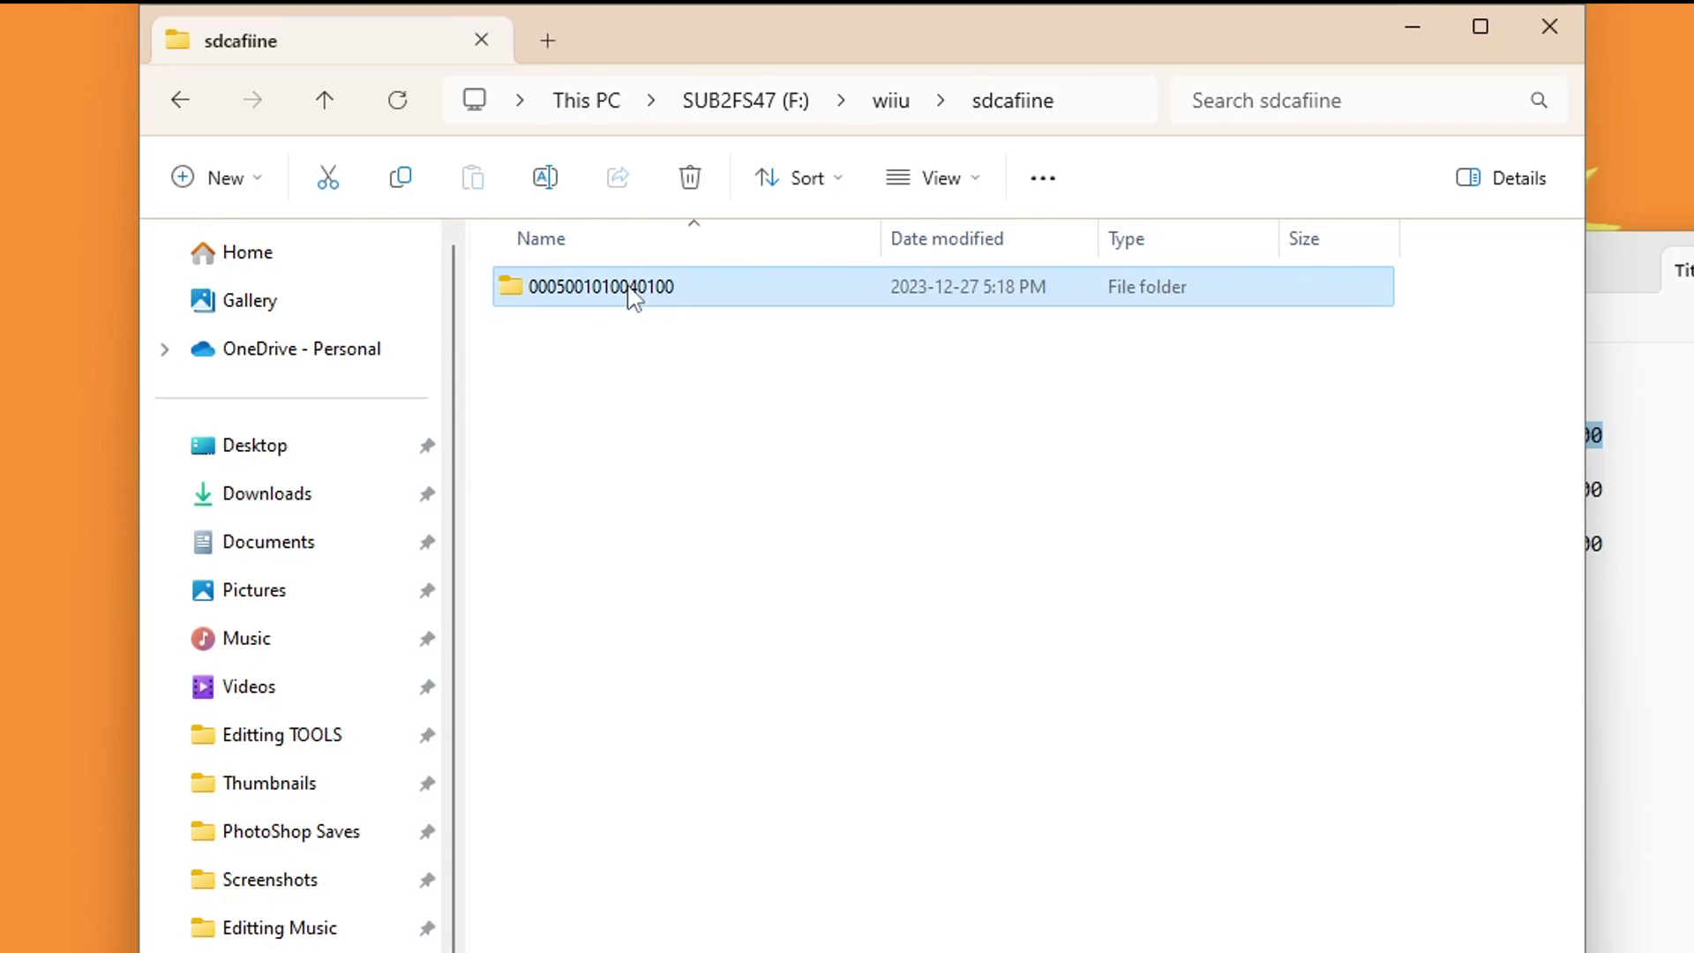
right_click(658, 430)
mouse_move(768, 685)
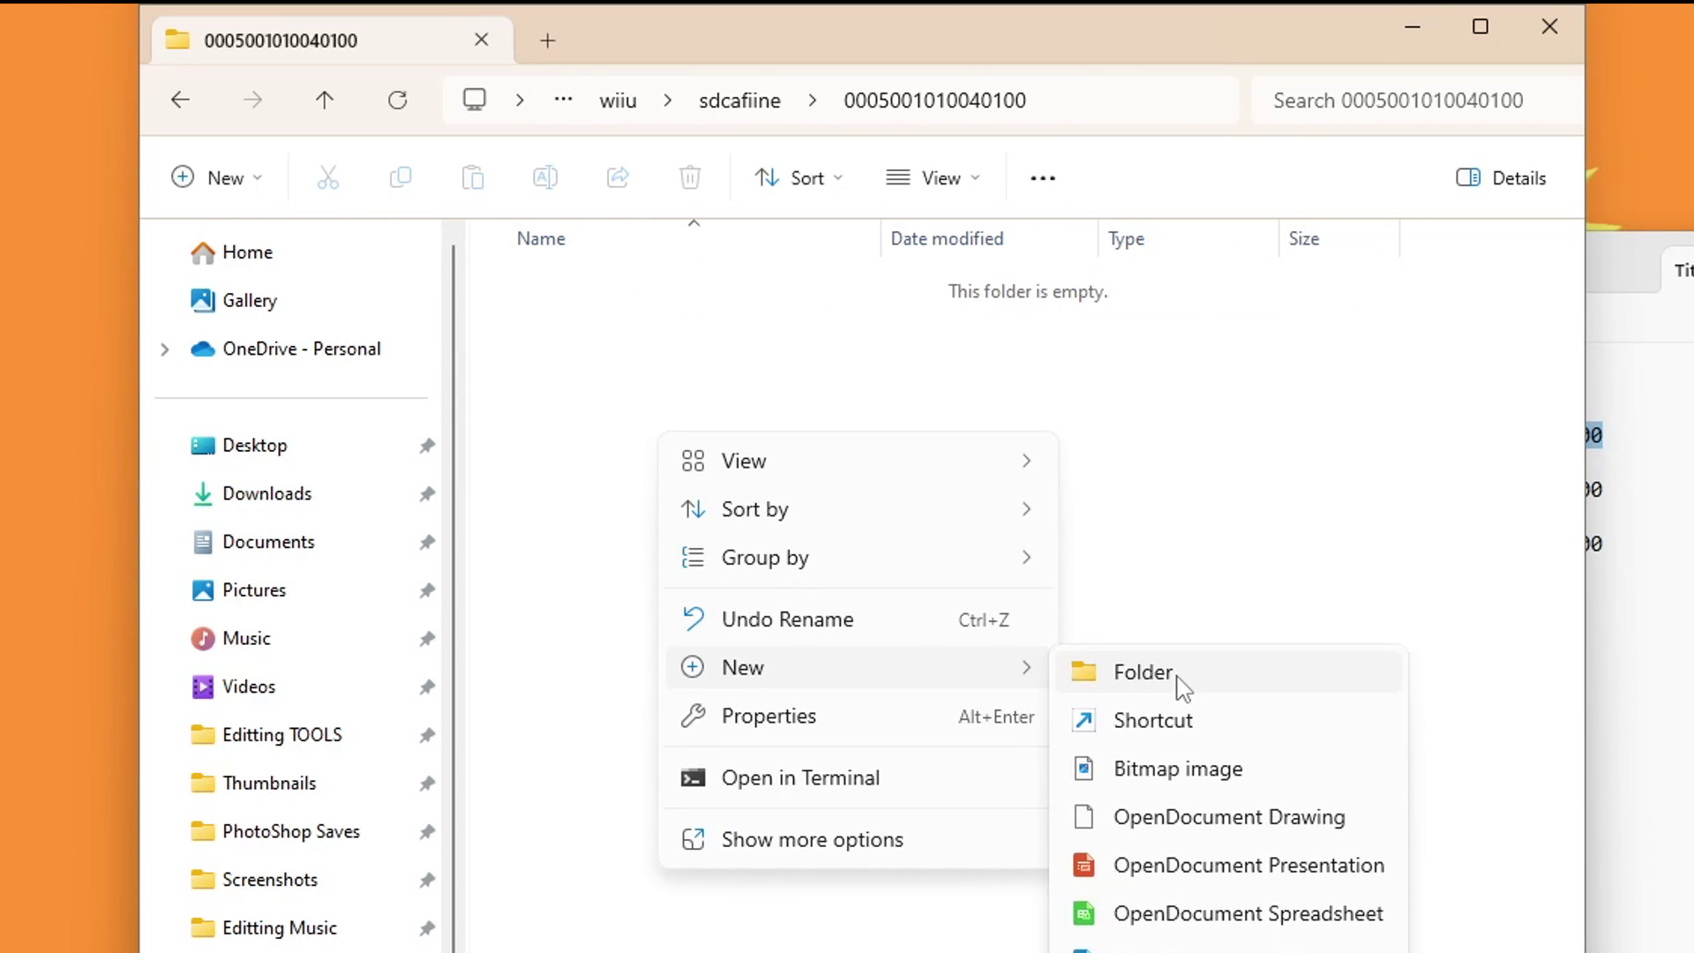
left_click(1183, 688)
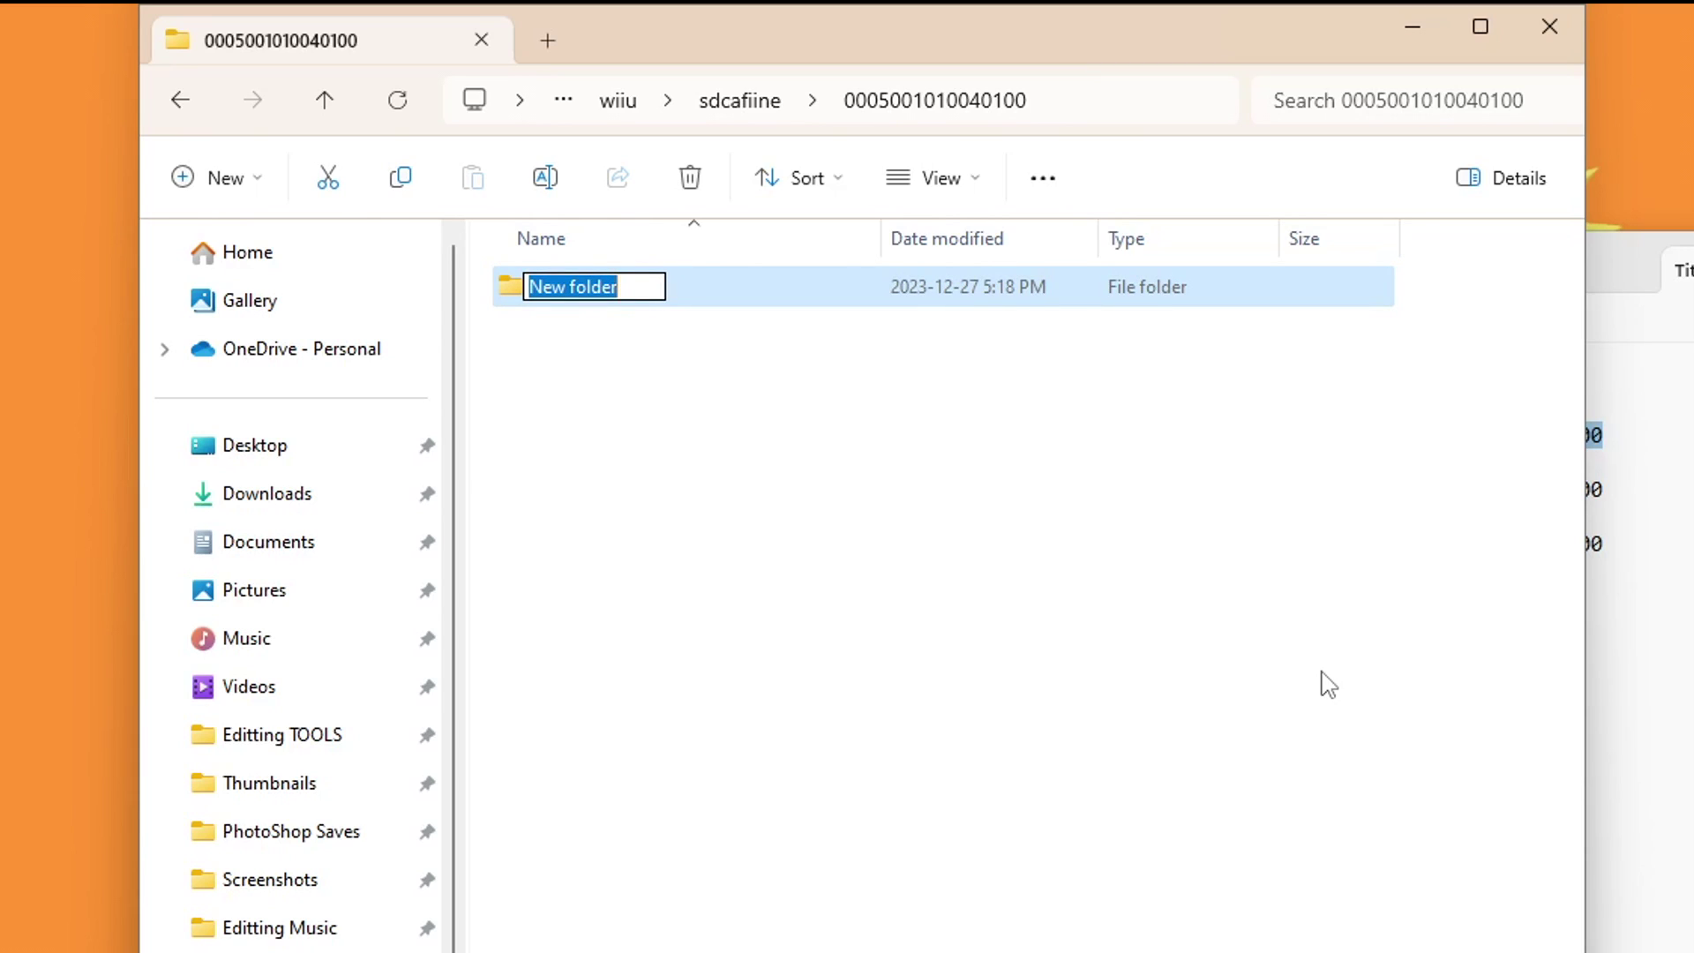
type("Dark Them")
key("BackSpace")
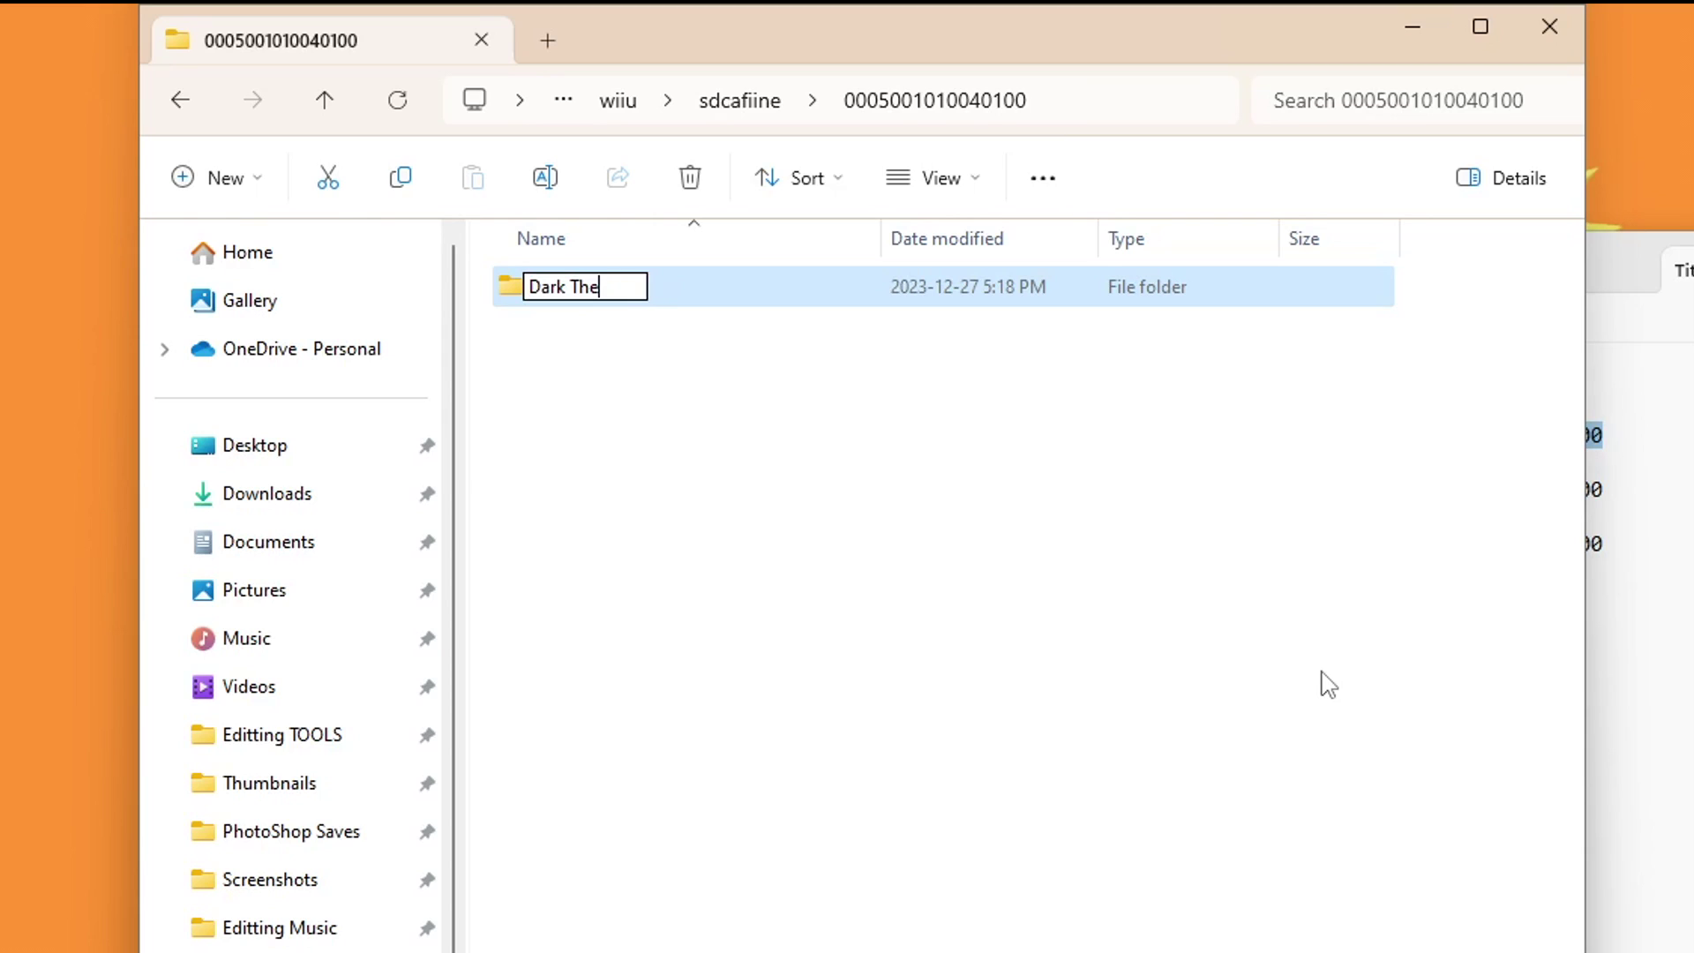
type("me")
key("Return")
Step: Open the Dark Theme folder and create a folder named content inside it
double_click(590, 294)
right_click(623, 466)
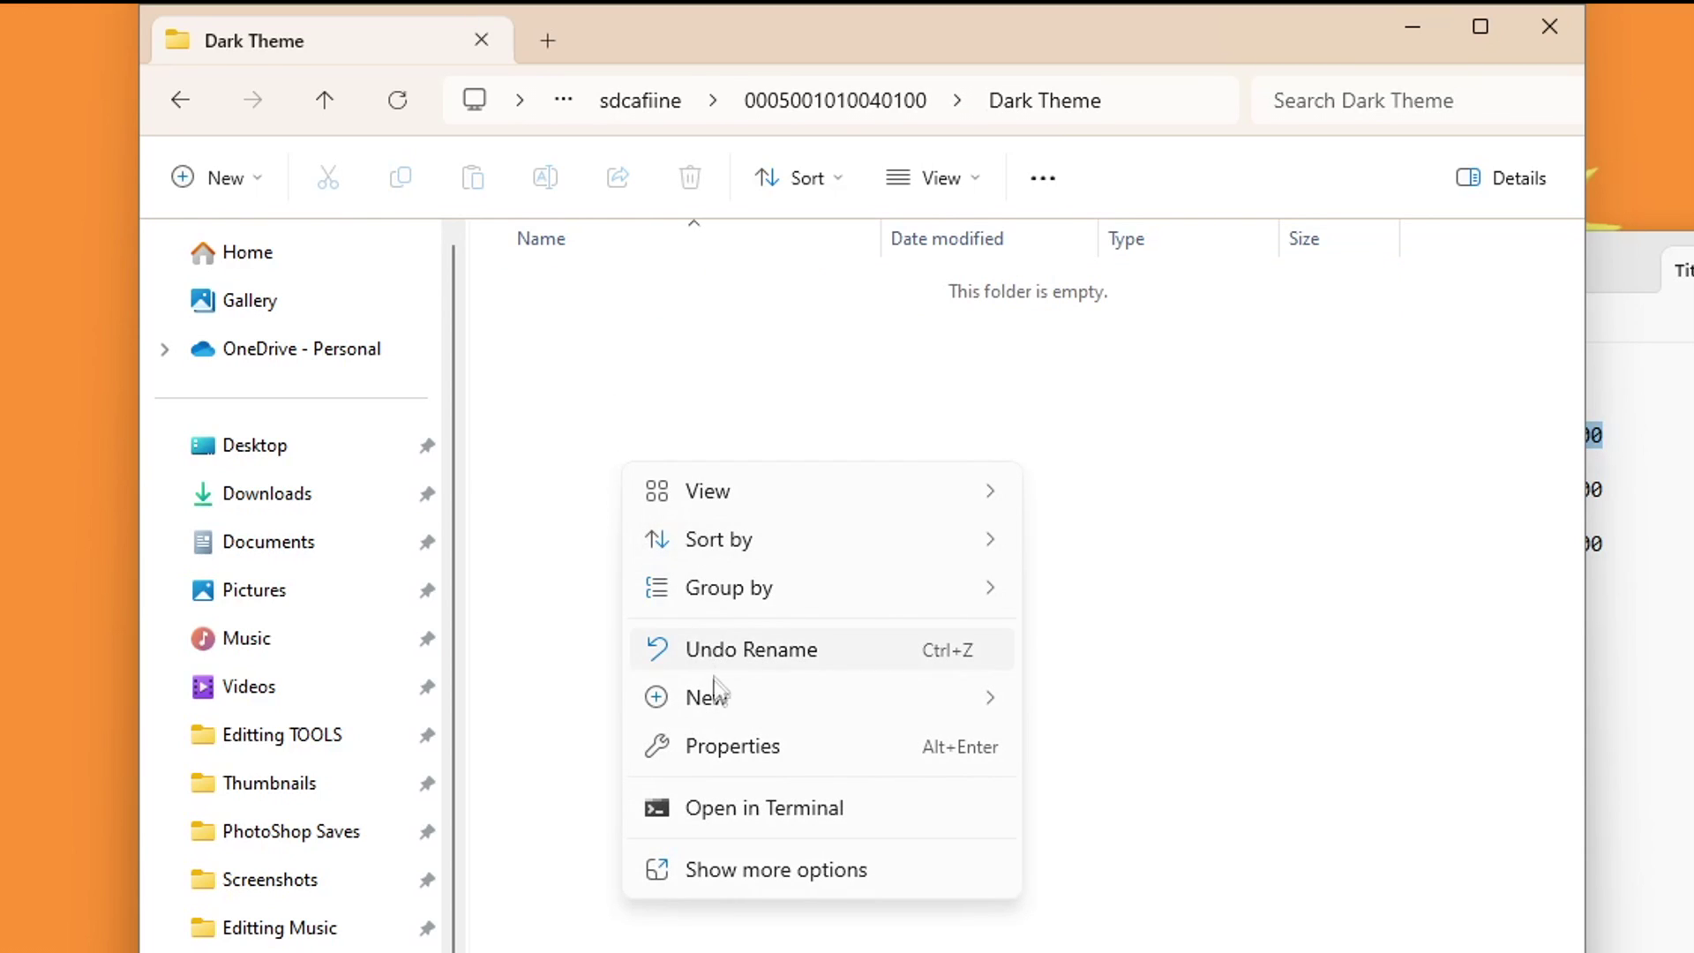
mouse_move(716, 688)
left_click(1132, 710)
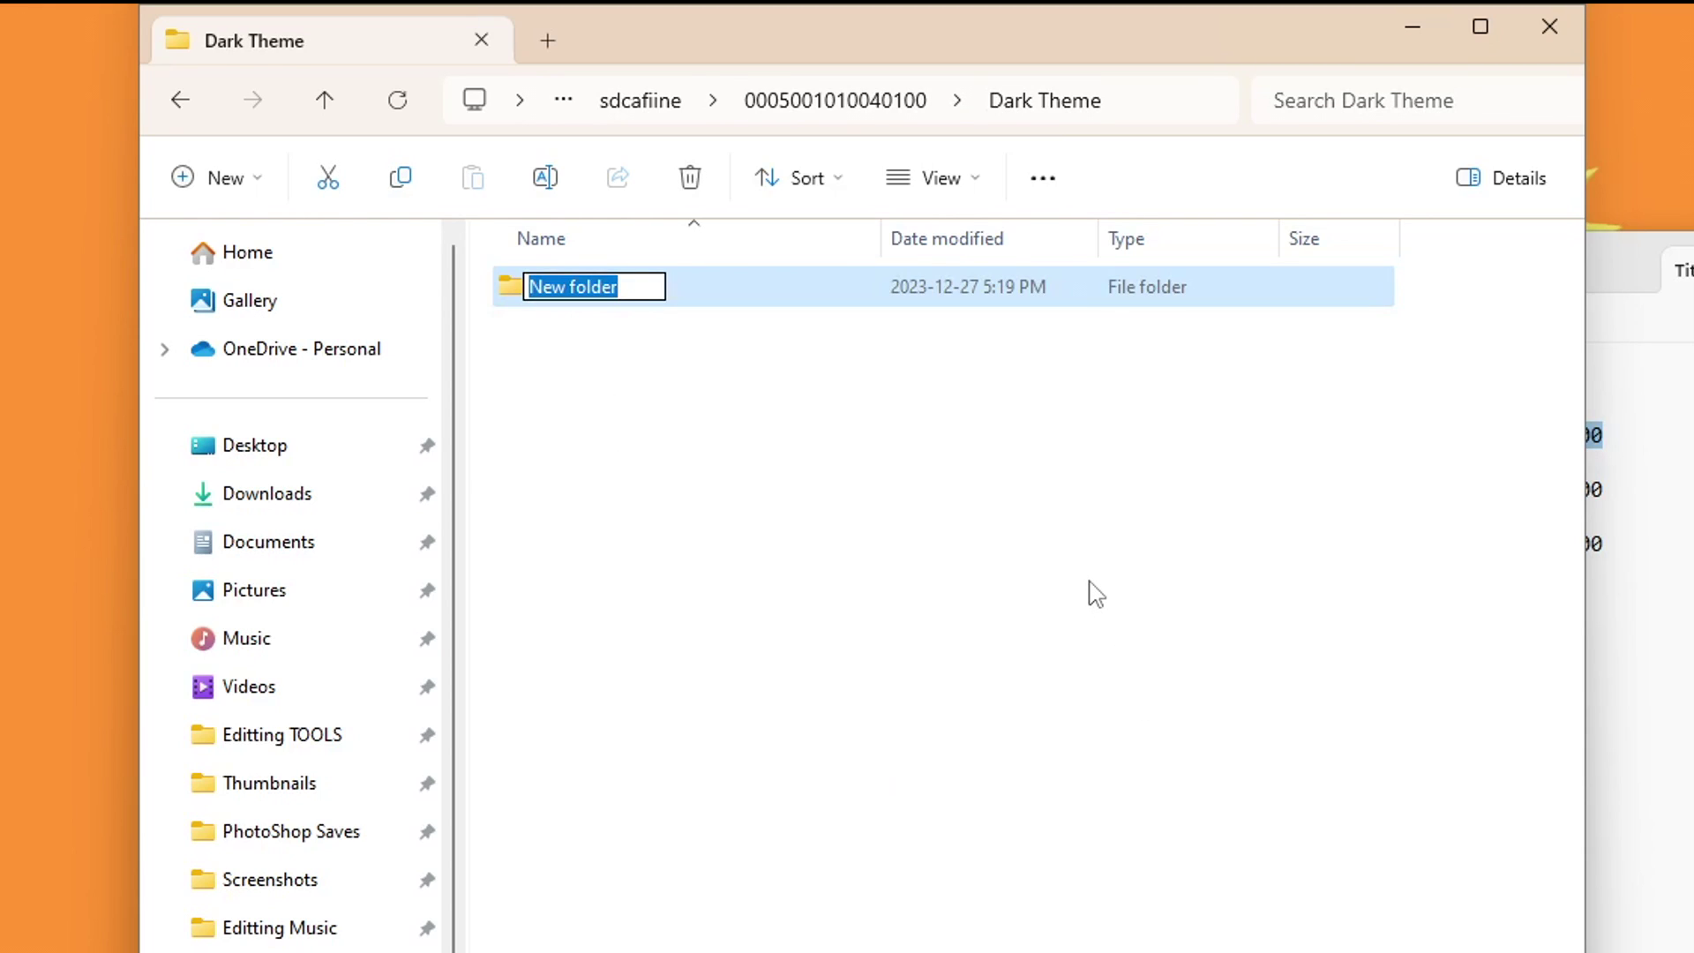
type("content")
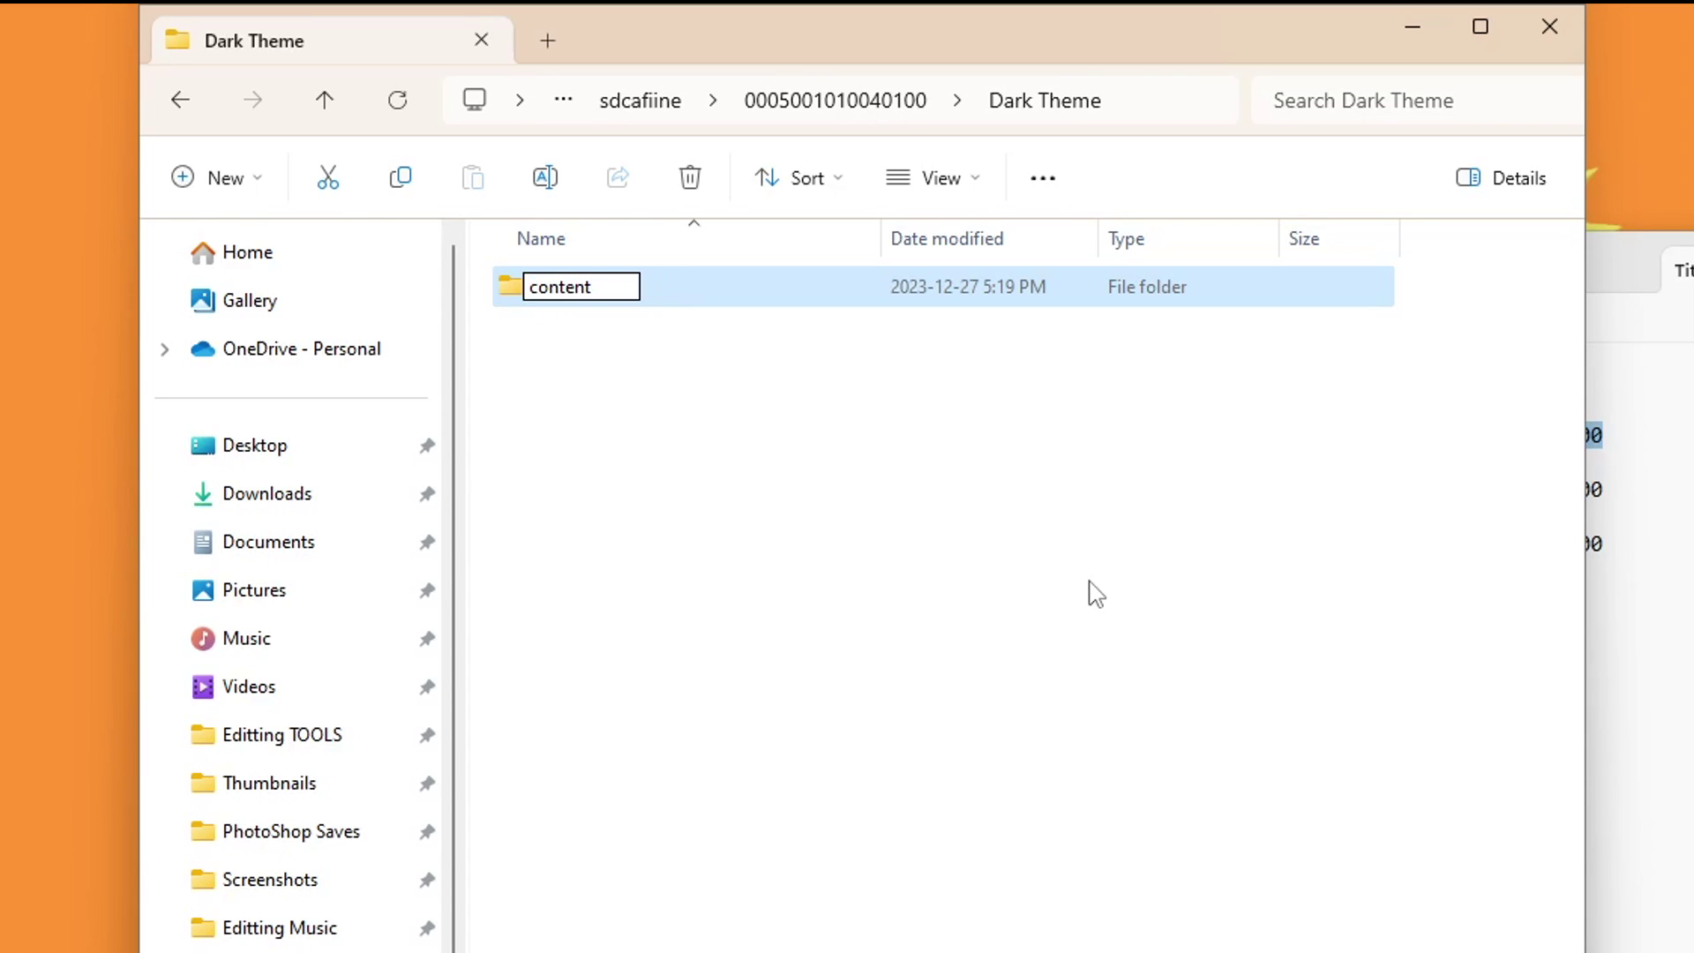
key("Return")
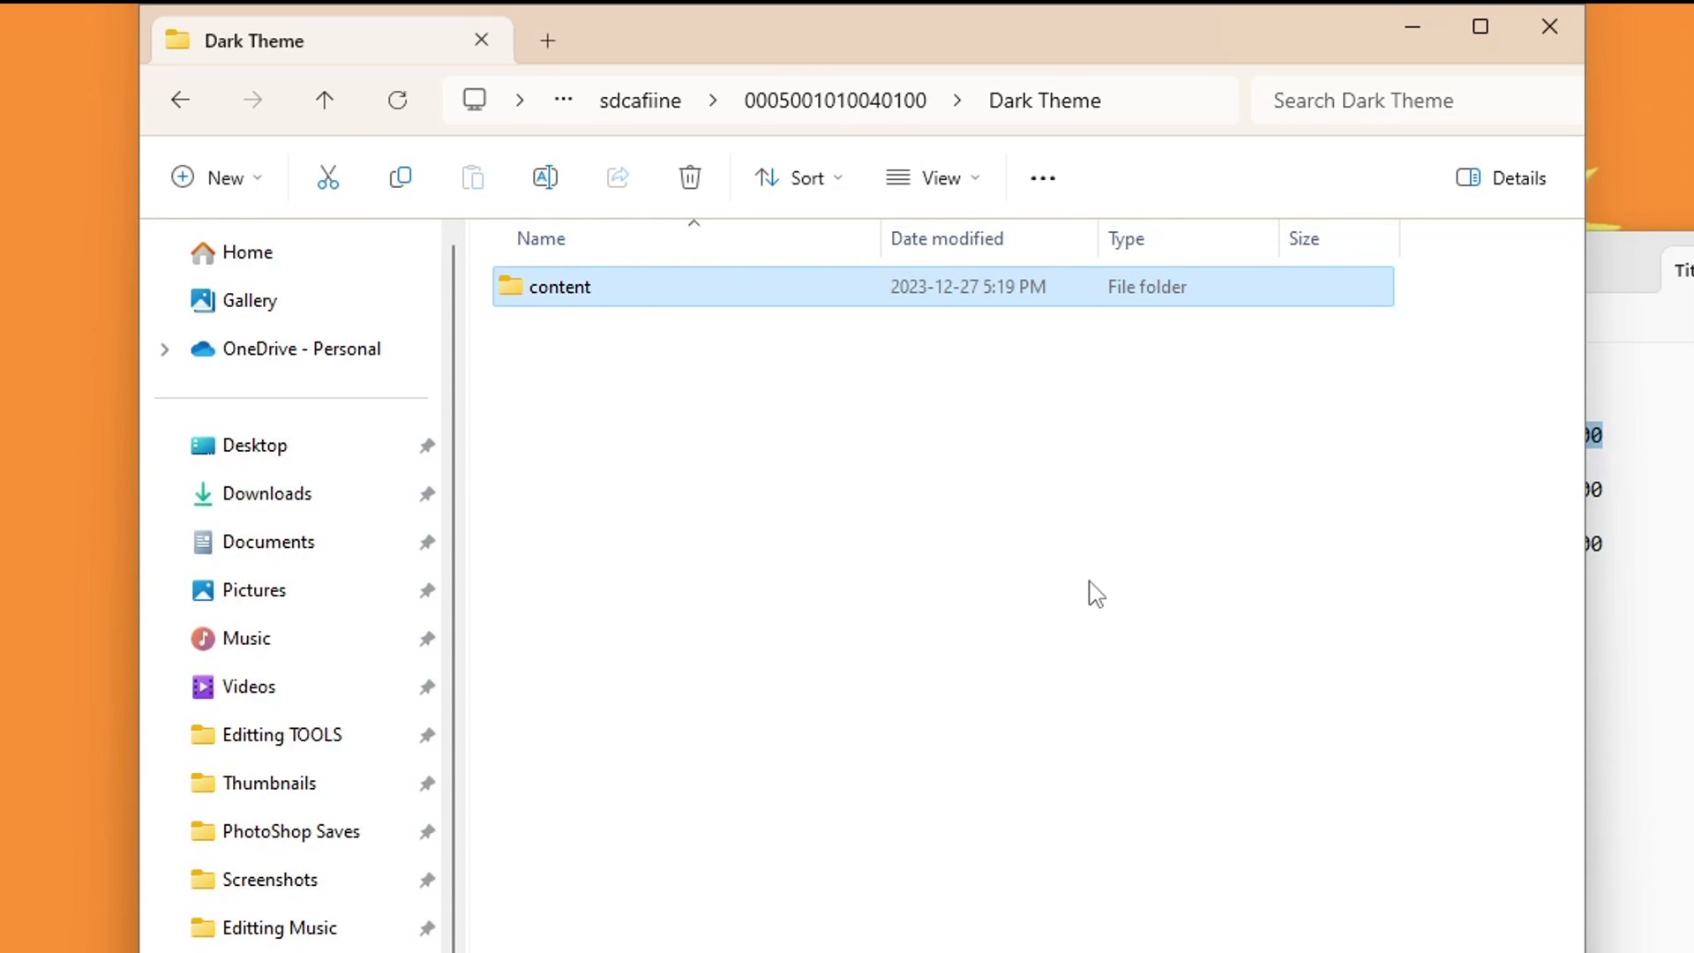
Step: Open the content folder and create a folder named common inside it
double_click(684, 300)
right_click(709, 445)
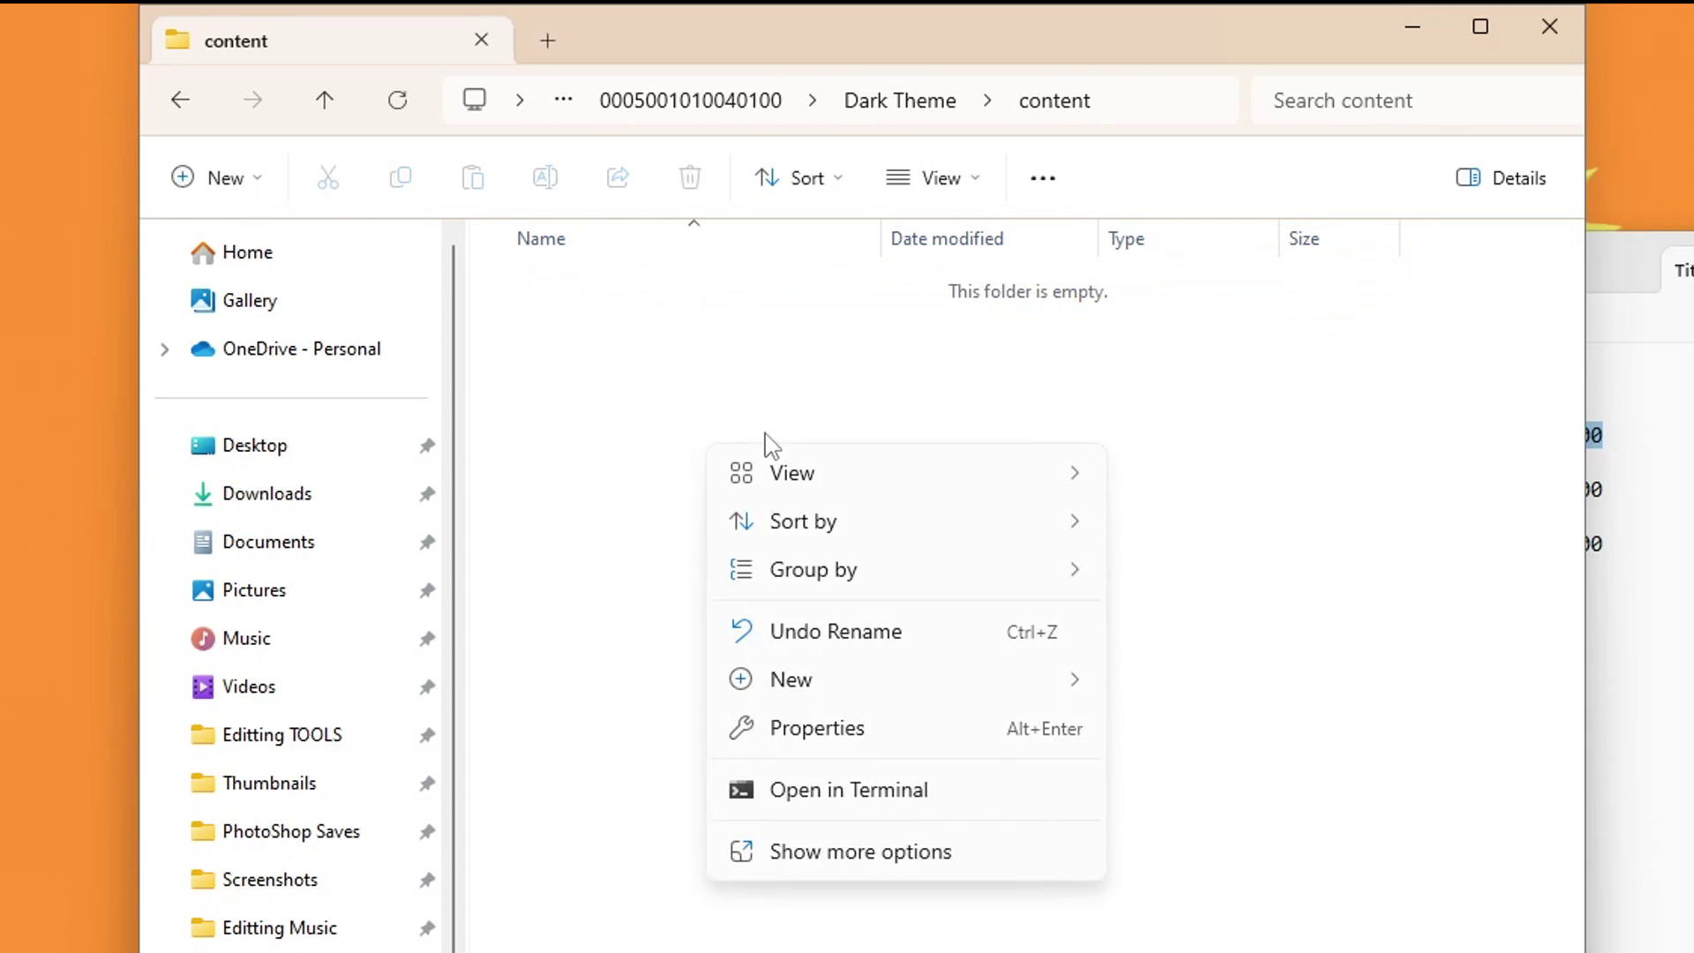
mouse_move(832, 679)
left_click(1157, 680)
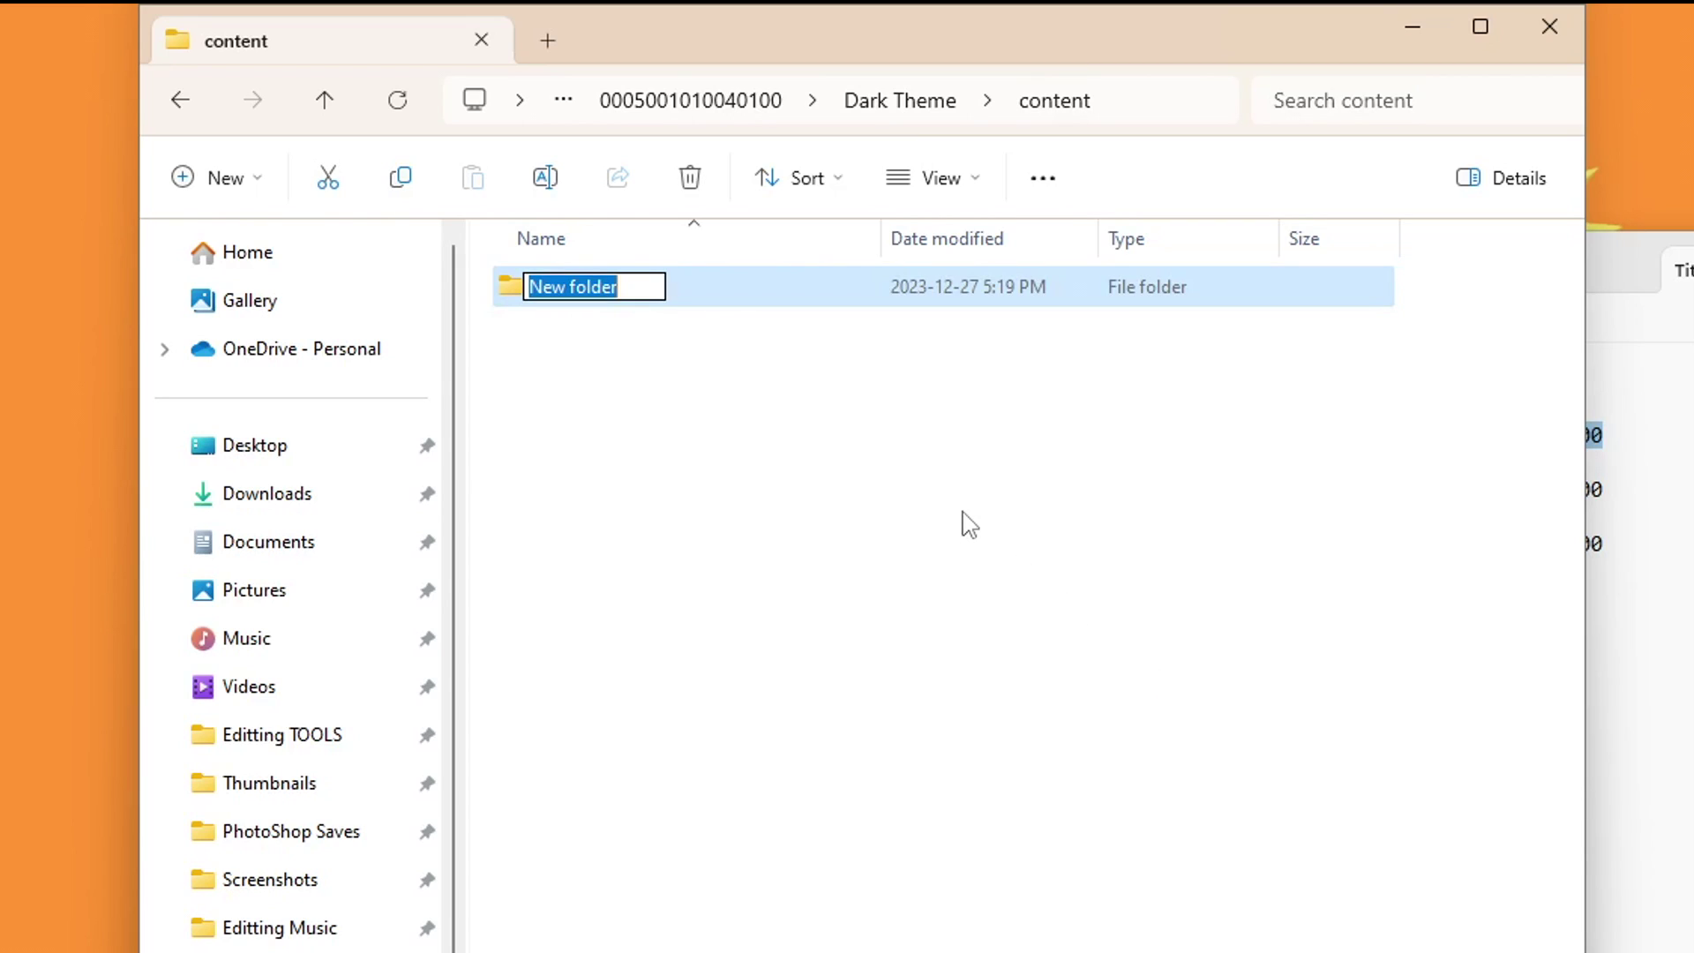
type("common")
key("Return")
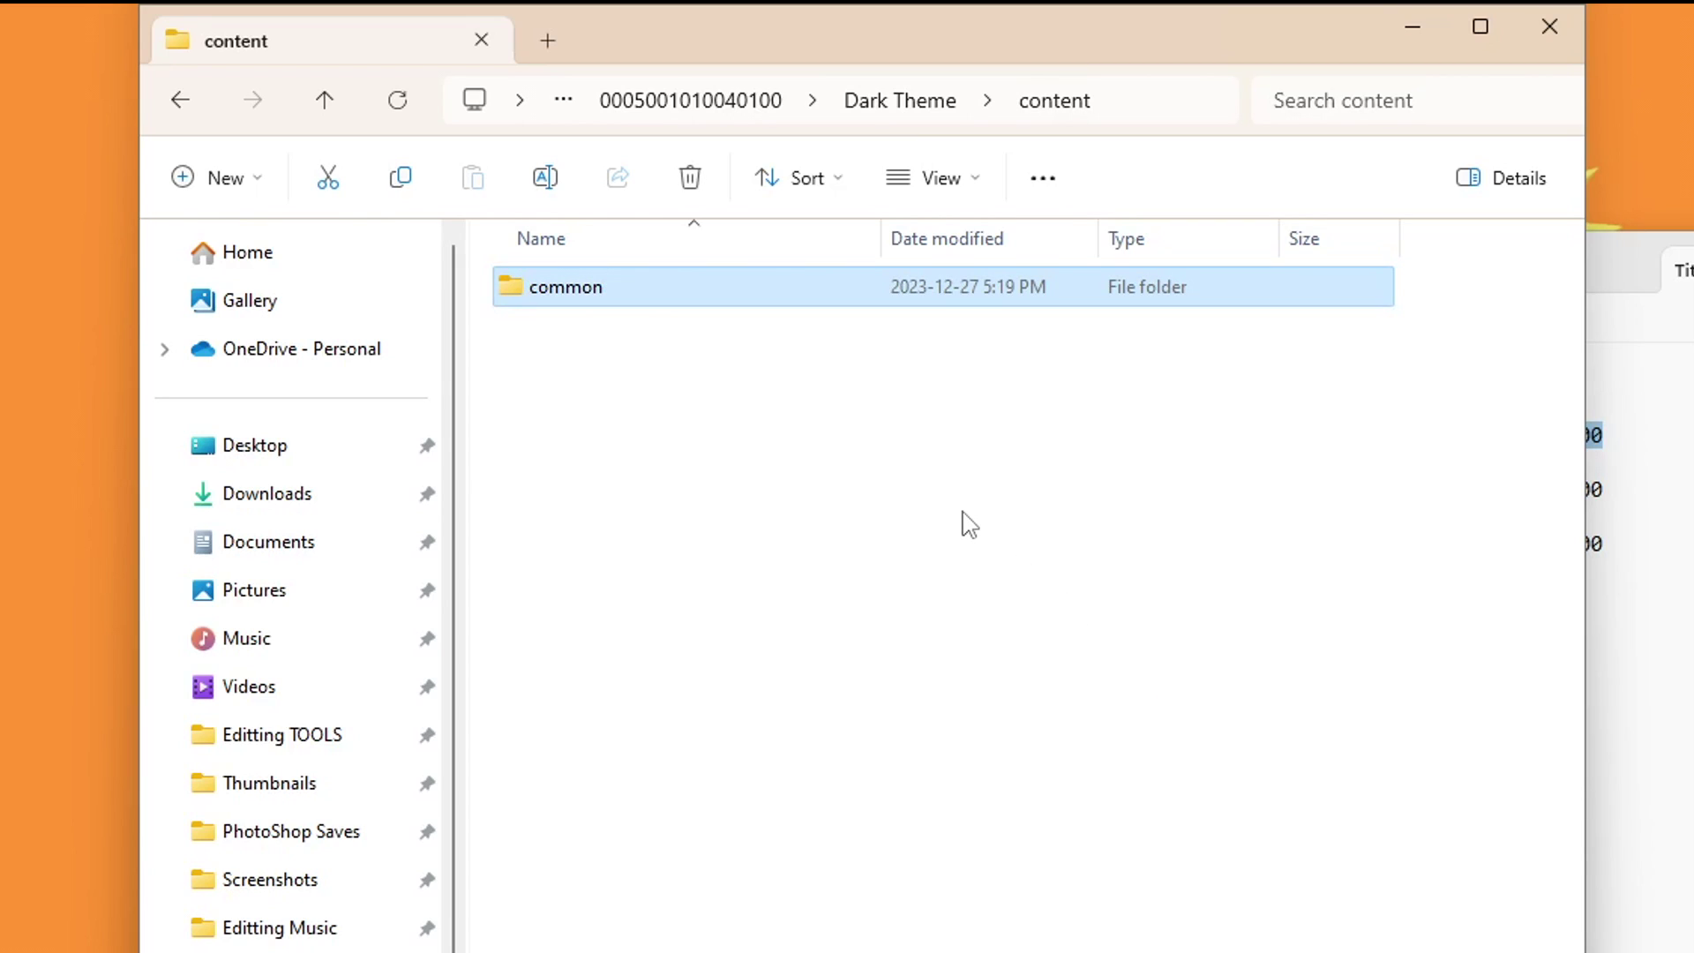
Step: Create a folder named Package inside the common folder and open it
double_click(670, 296)
right_click(717, 425)
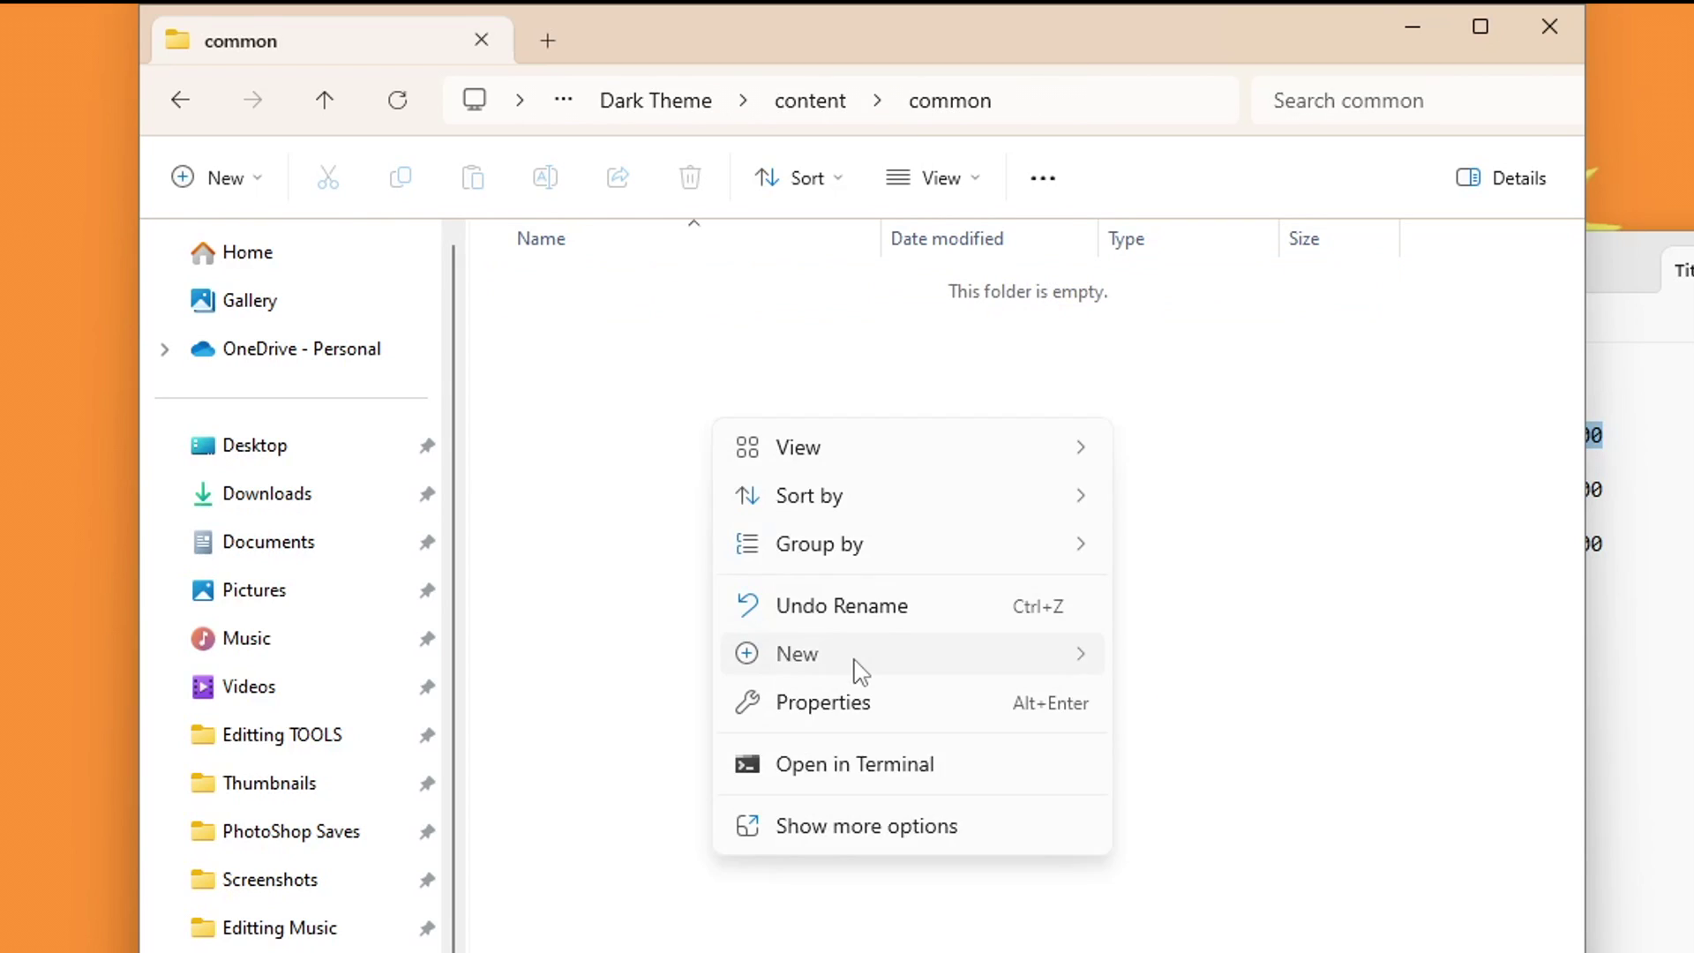
mouse_move(855, 658)
left_click(1304, 664)
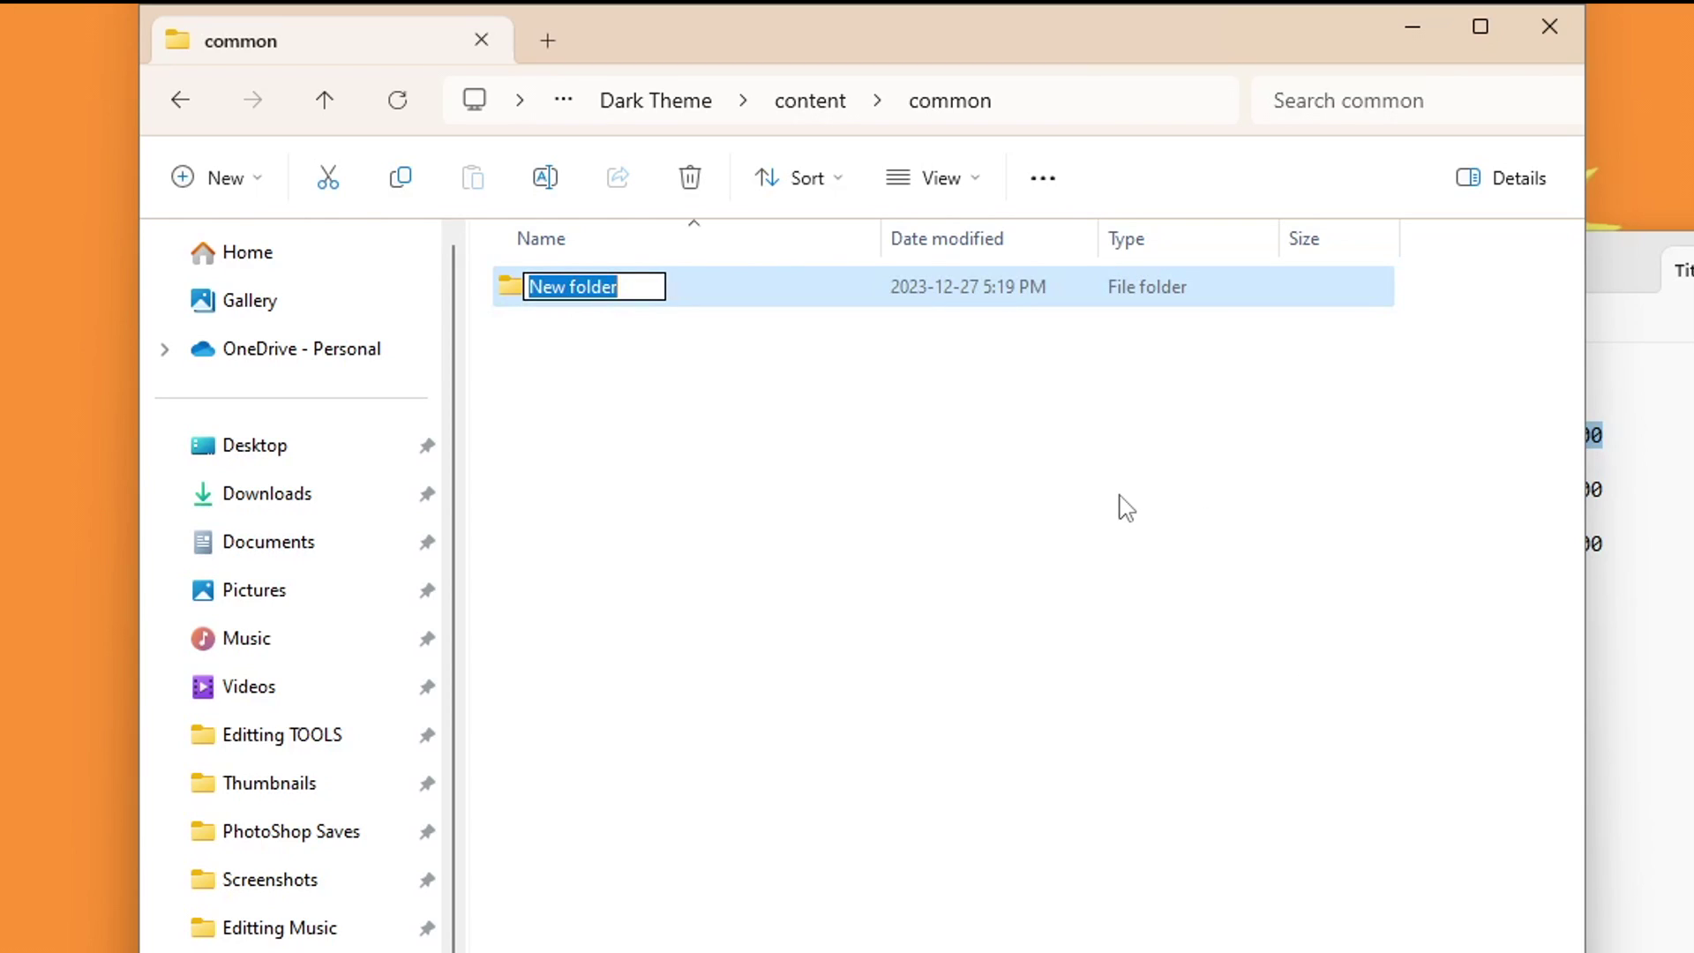
type("Package")
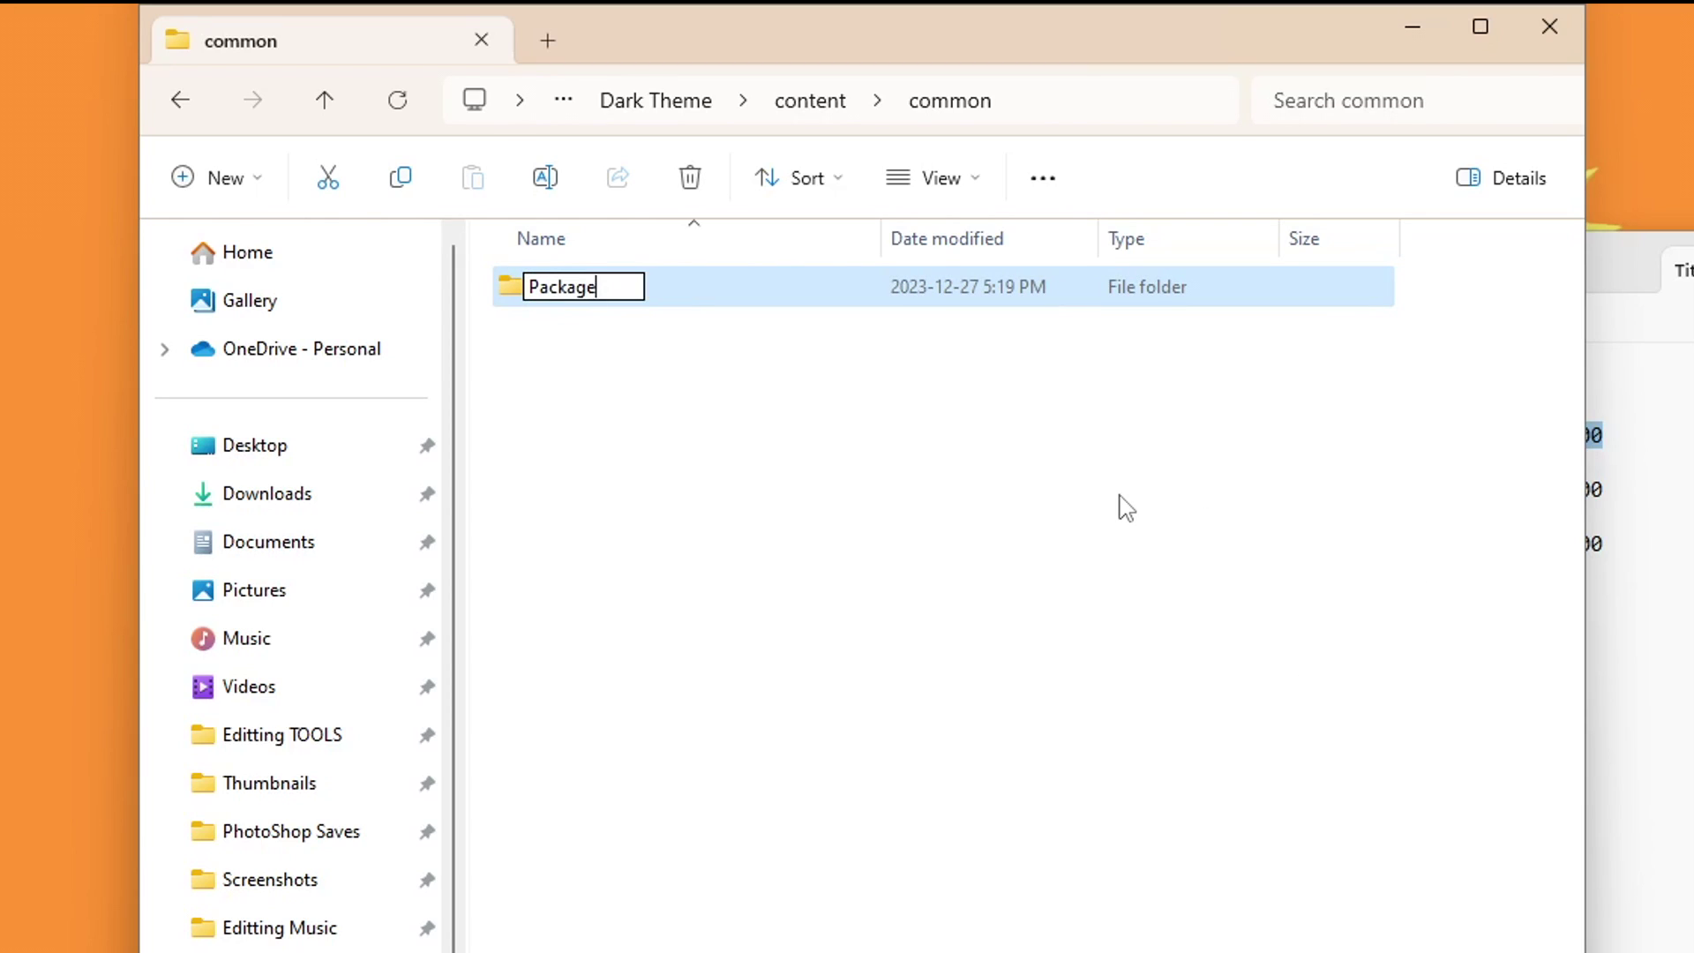
key("Return")
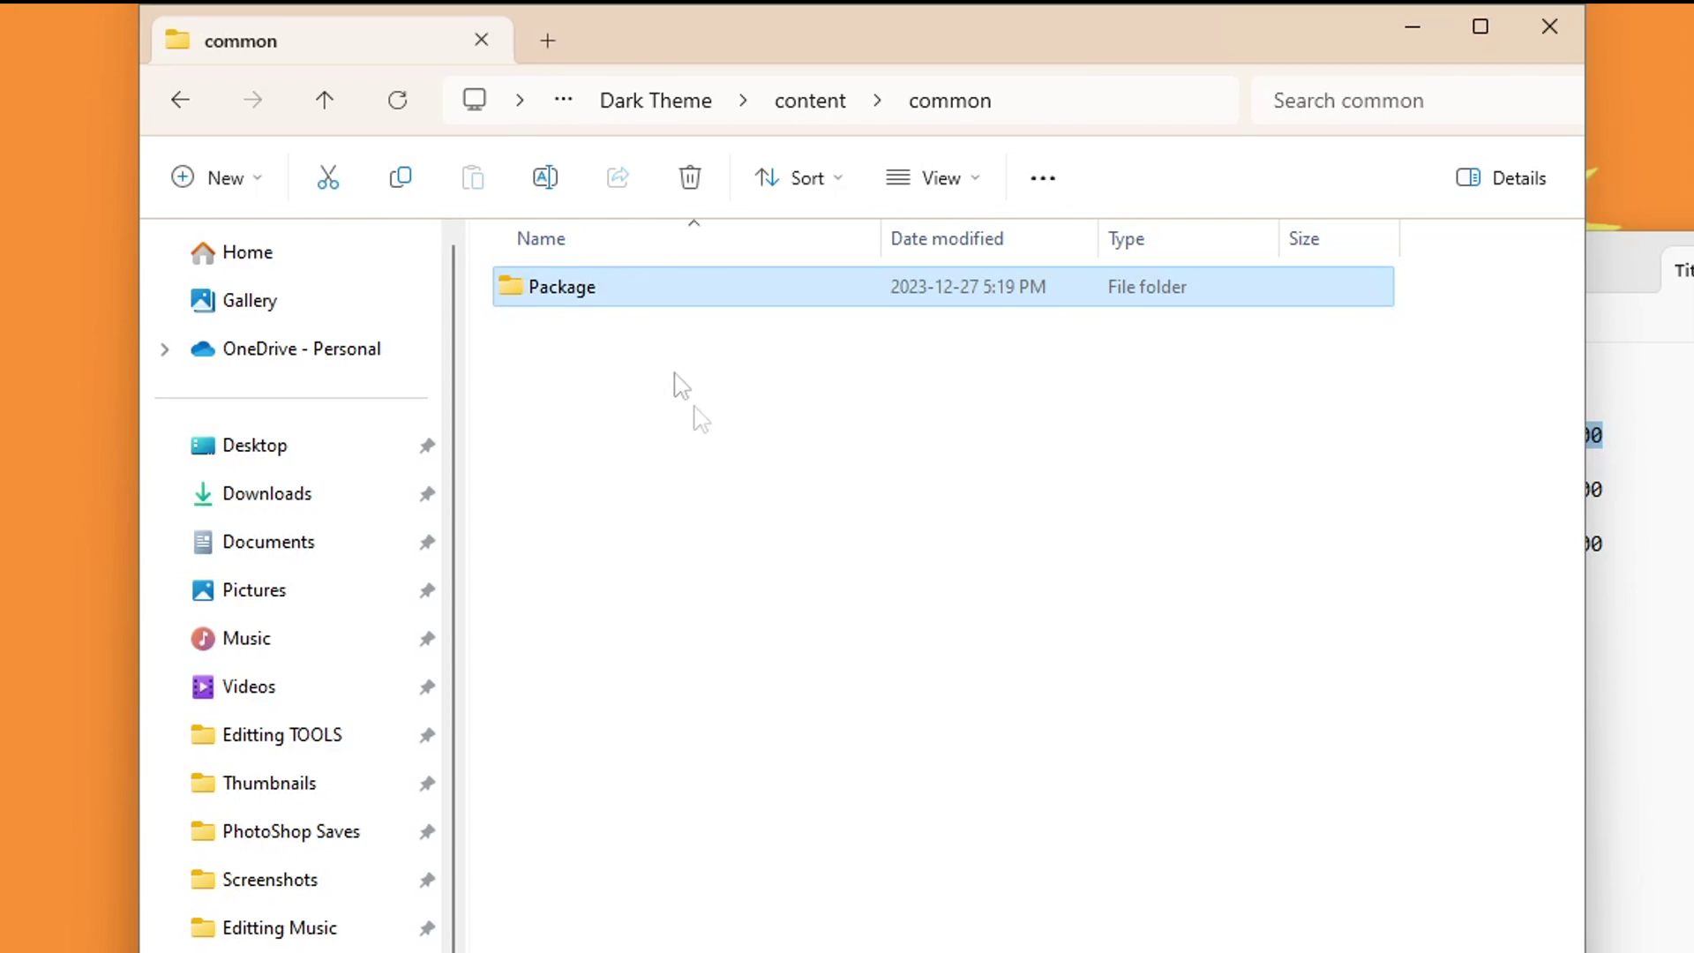
double_click(635, 294)
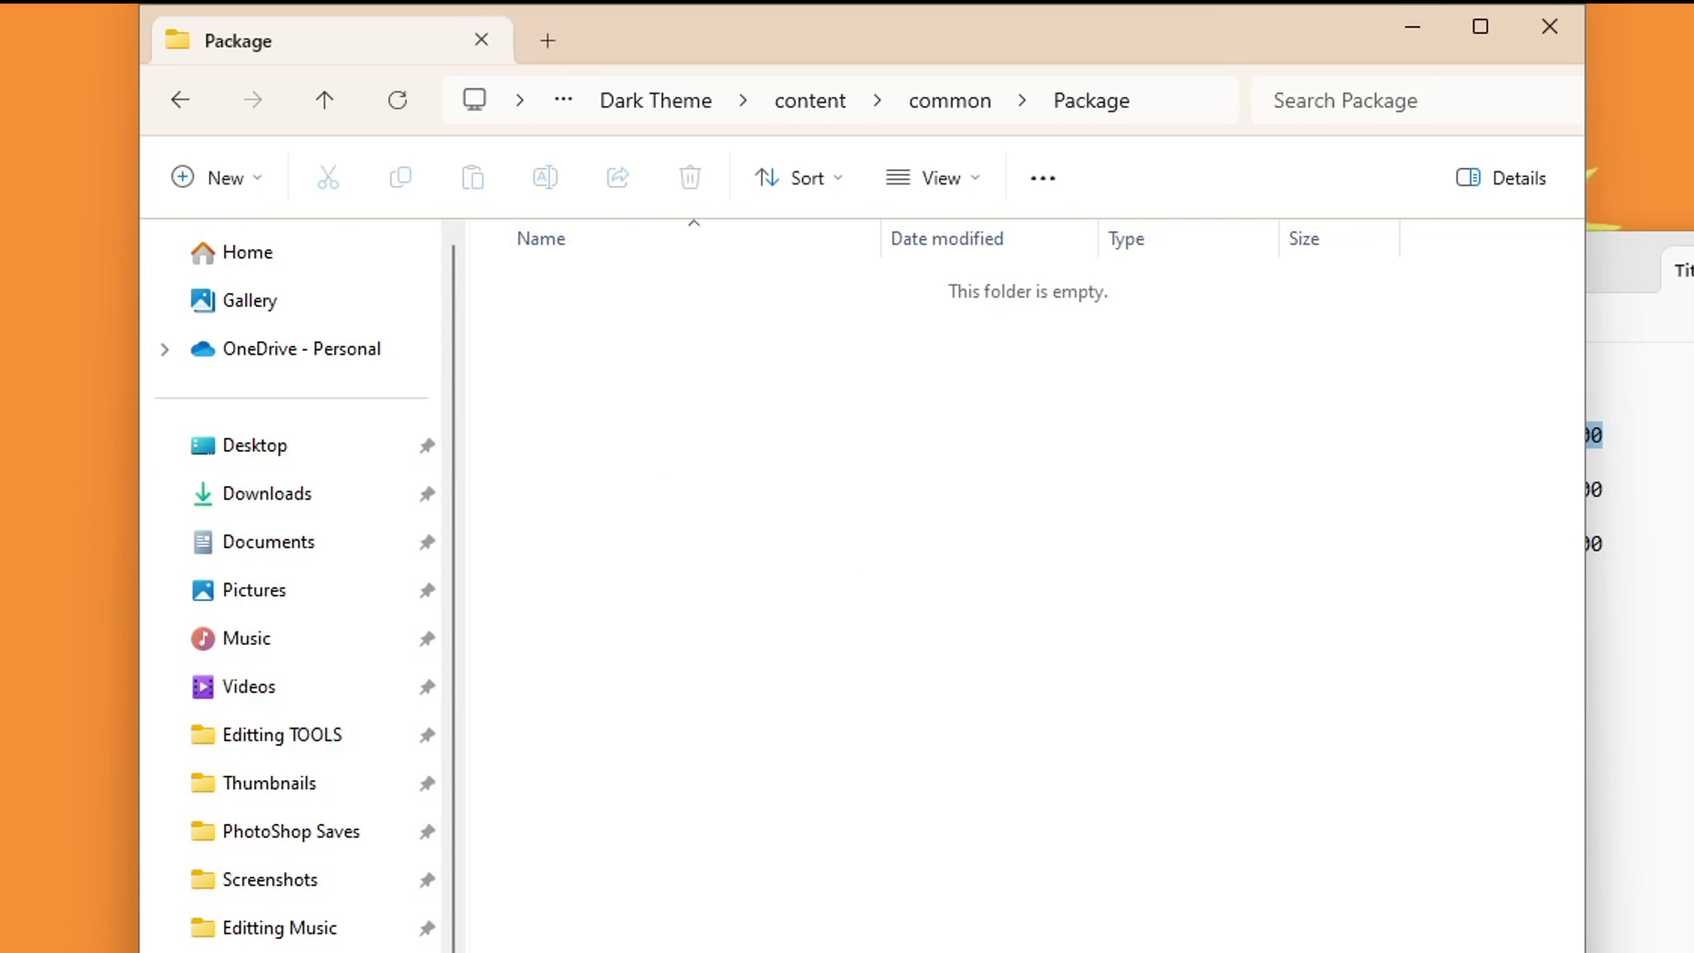
Step: Go to wiiu/themes/backup on the F: drive and cut both Men.pack and Men2.pack
key("alt+Left")
double_click(579, 628)
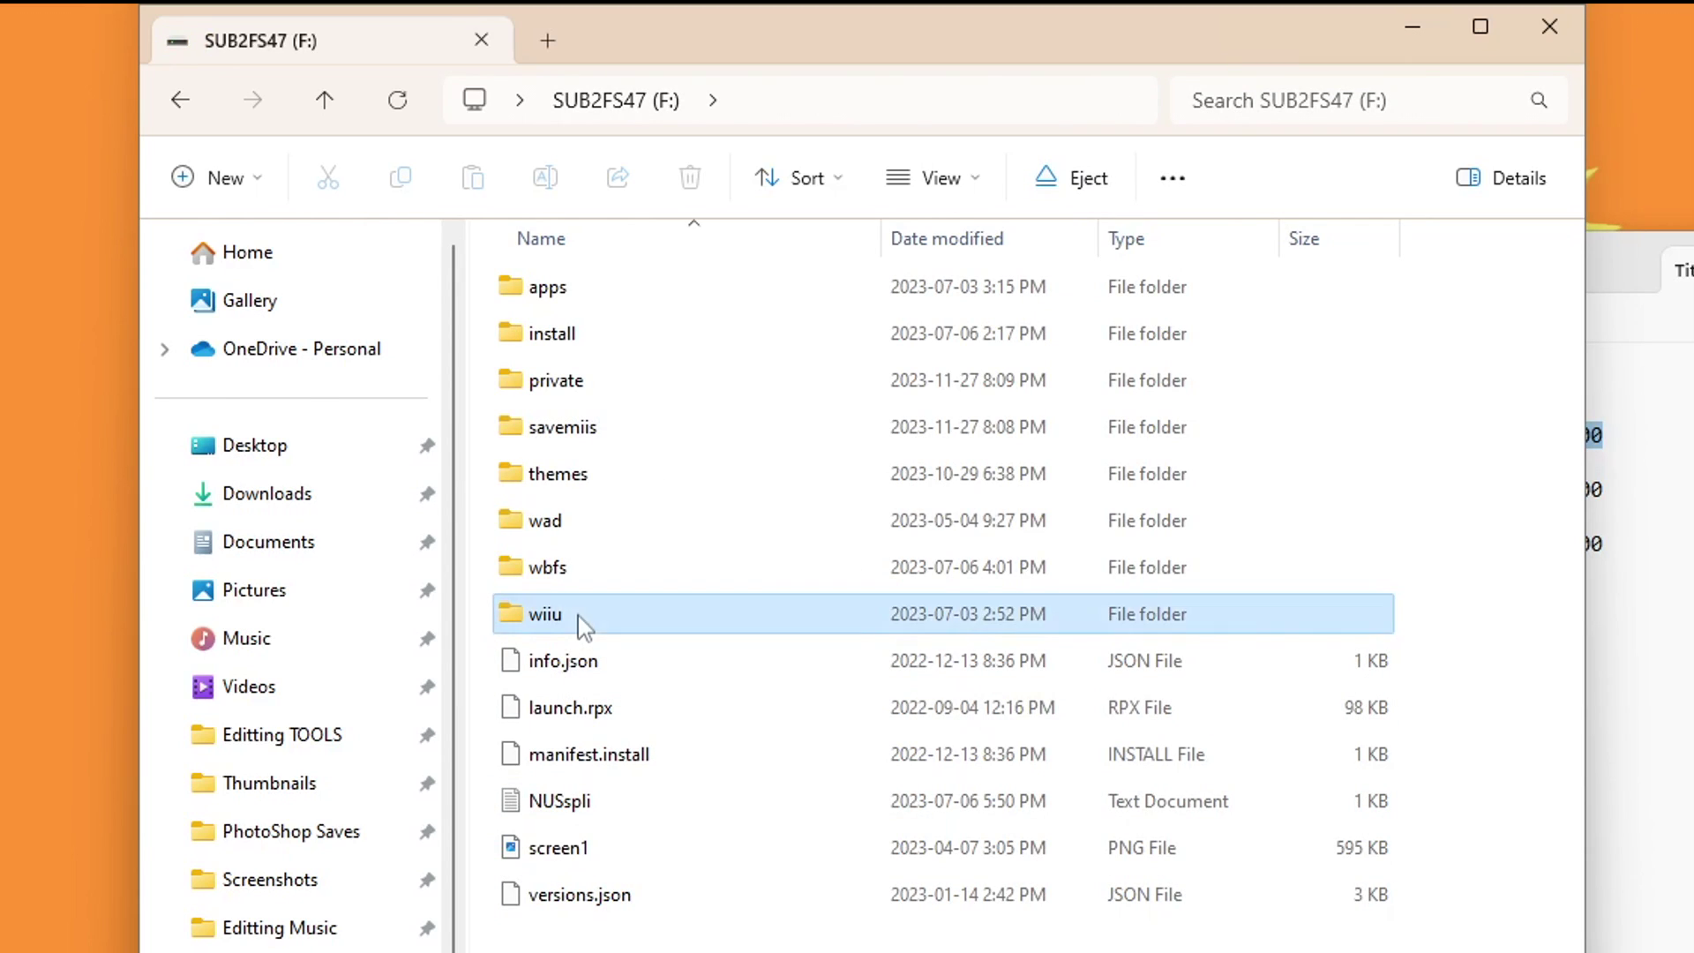
double_click(587, 523)
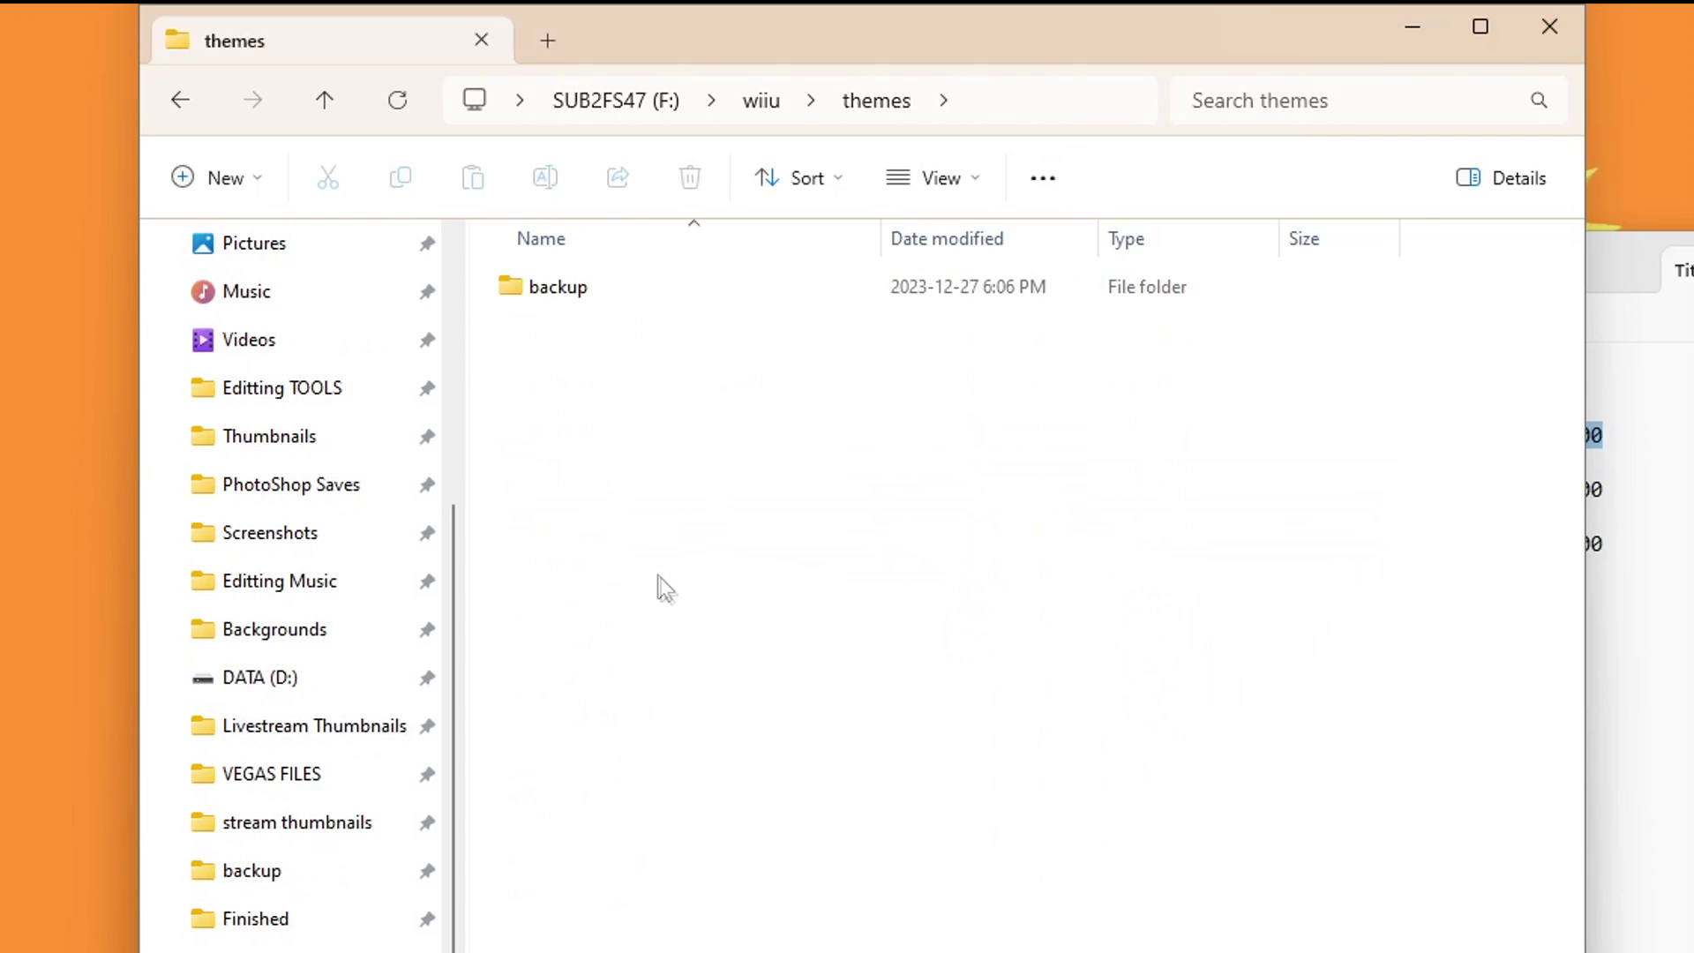
double_click(627, 293)
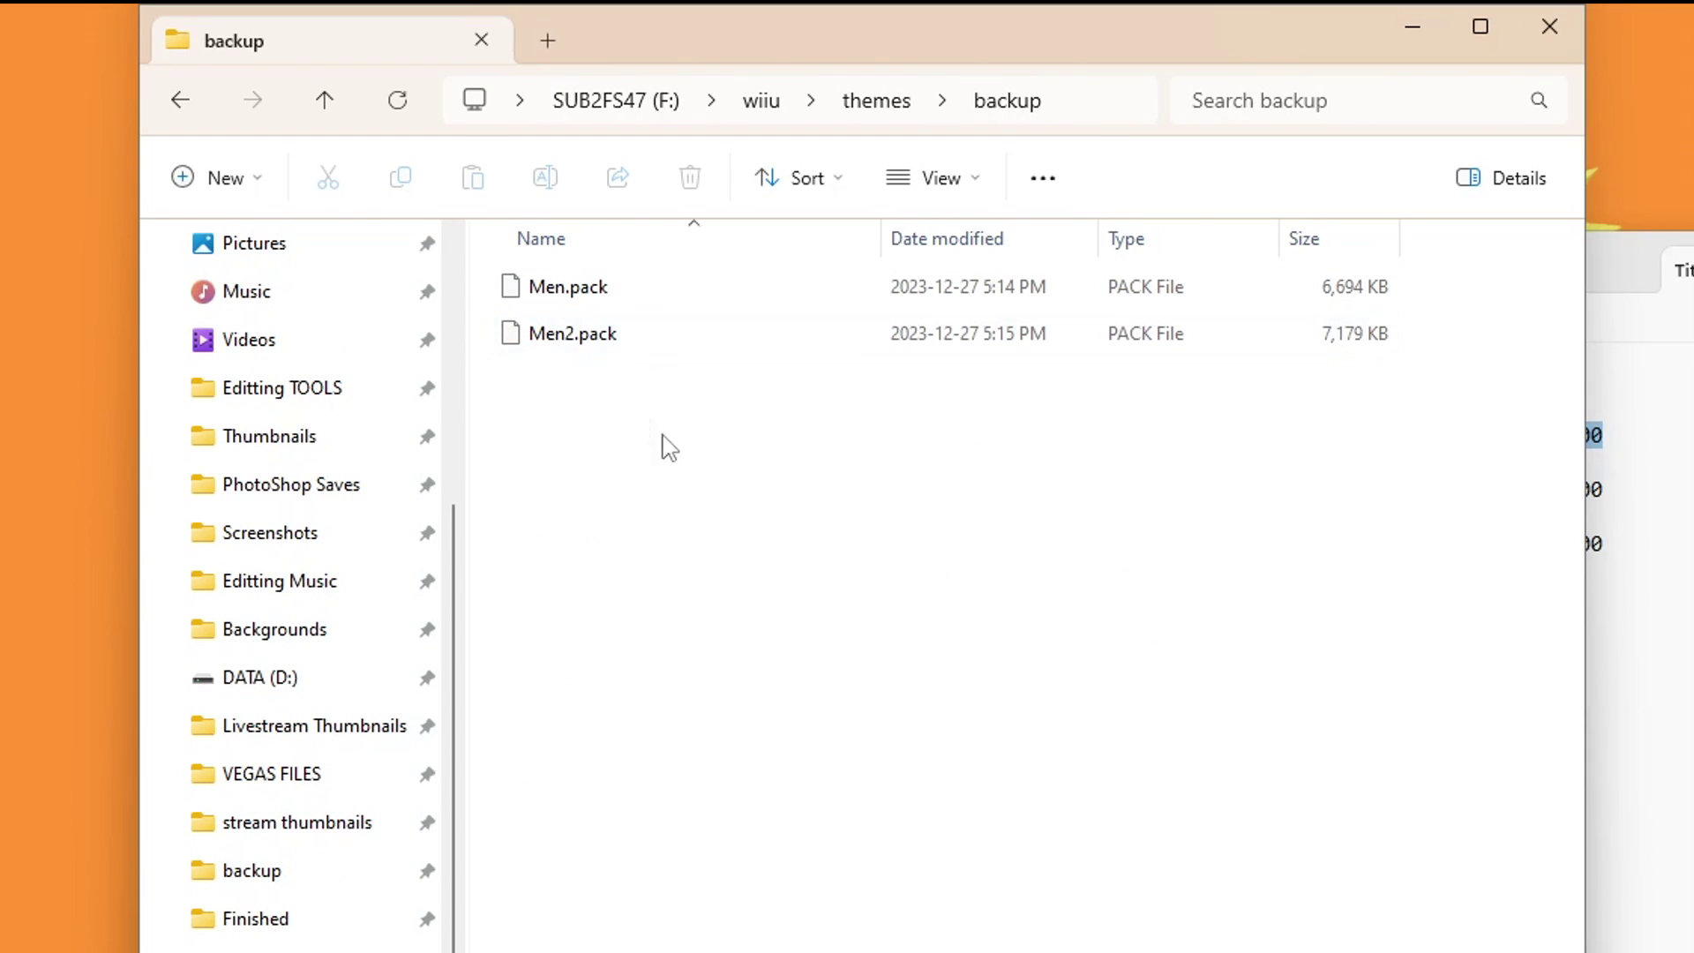
left_click_drag(619, 379, 574, 291)
right_click(625, 288)
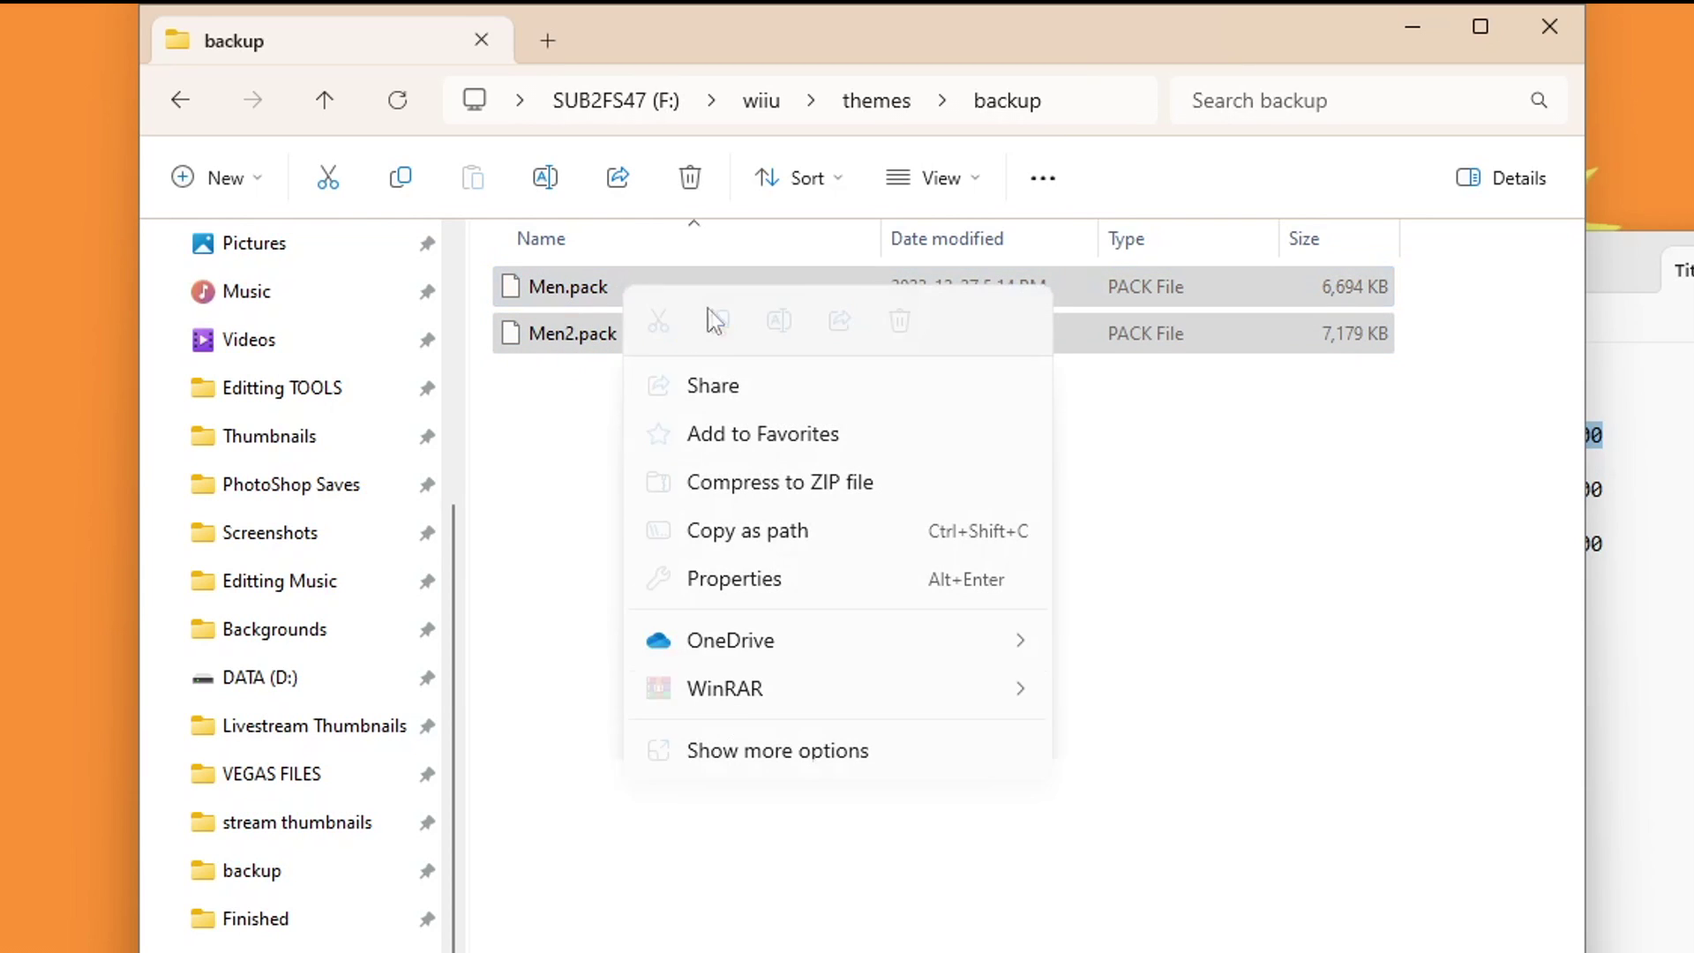
left_click(658, 321)
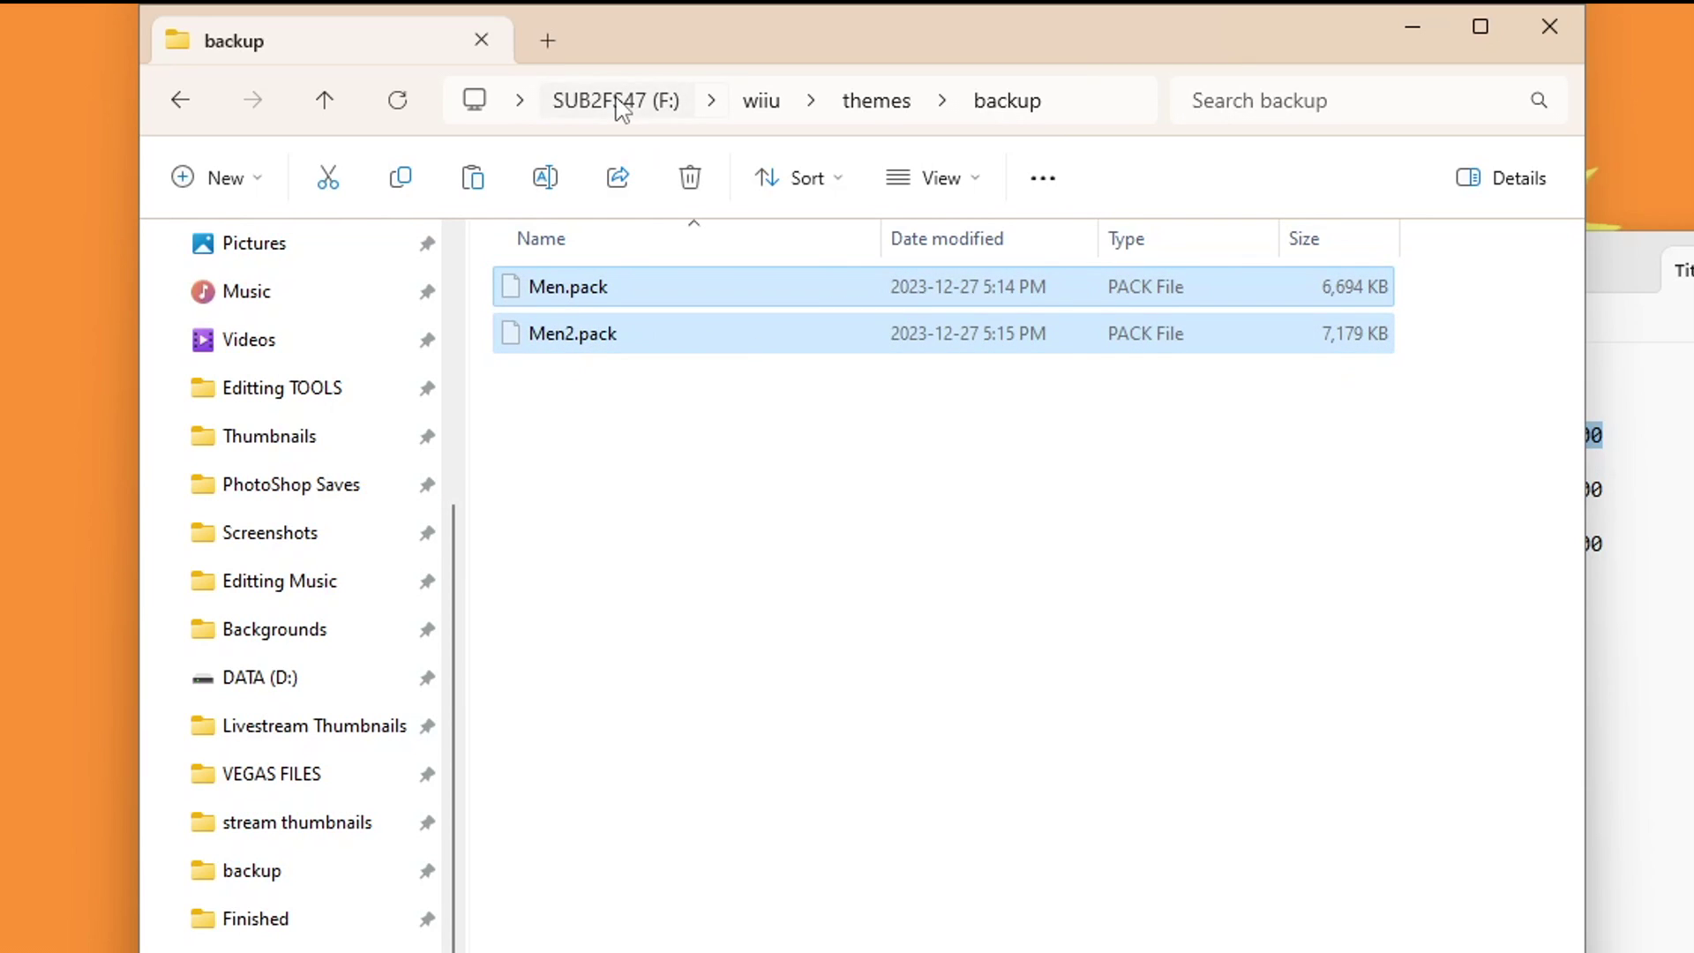
left_click(616, 100)
double_click(558, 617)
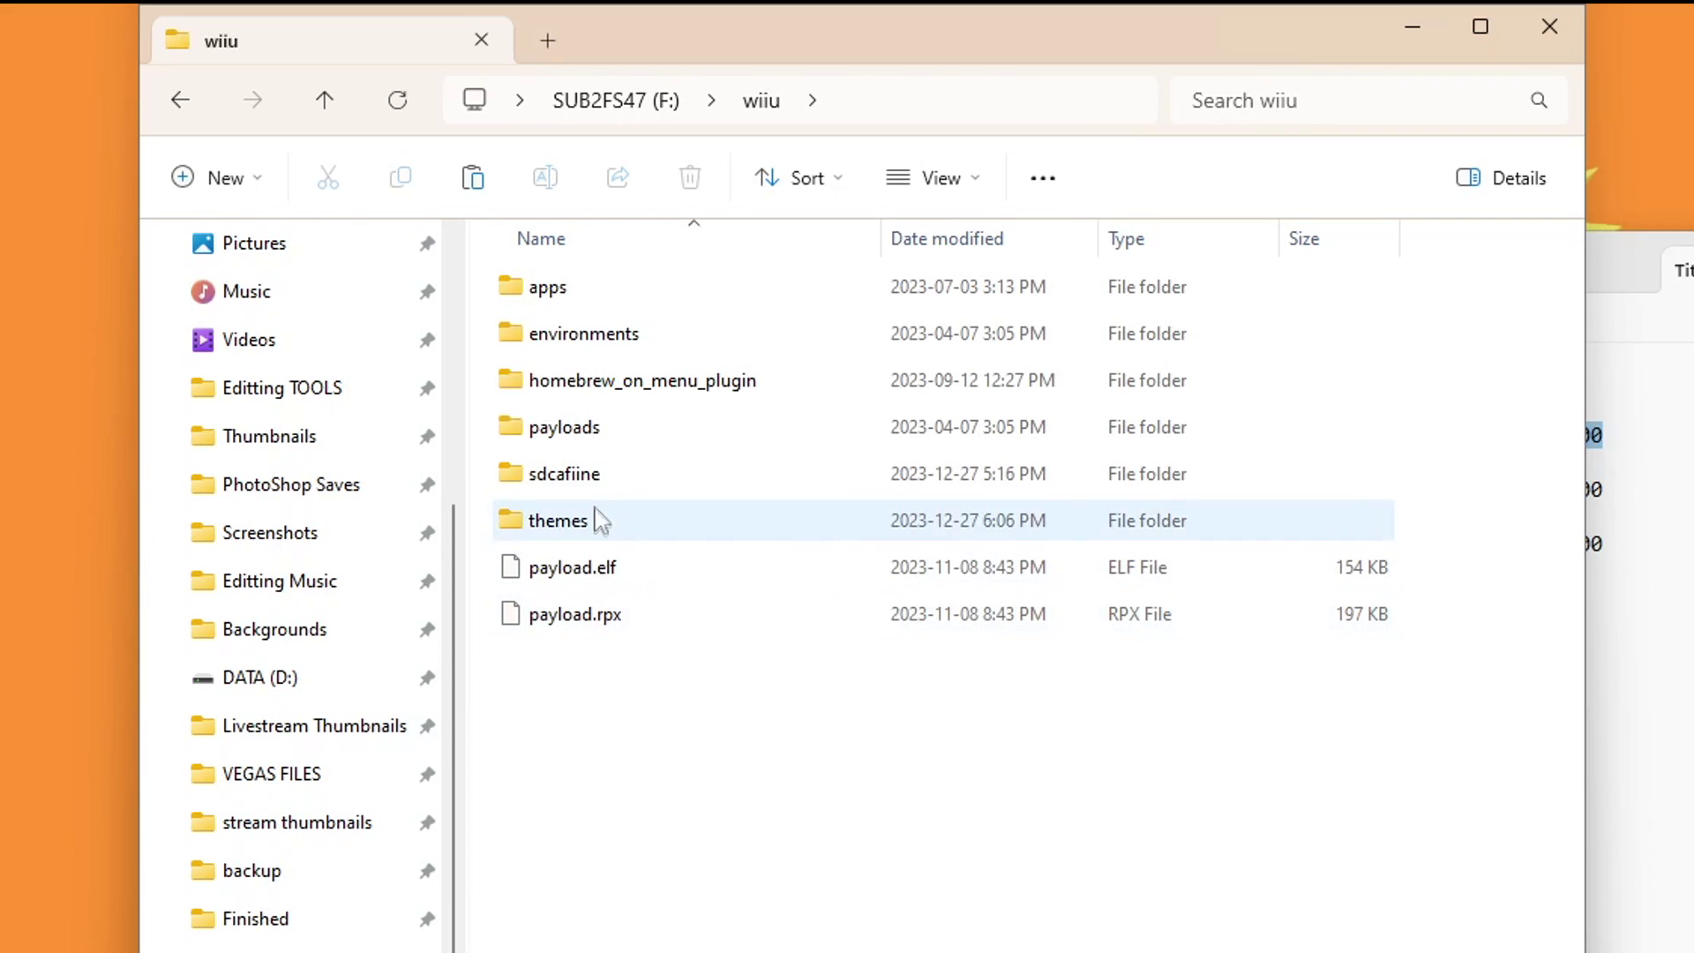
double_click(594, 481)
double_click(637, 289)
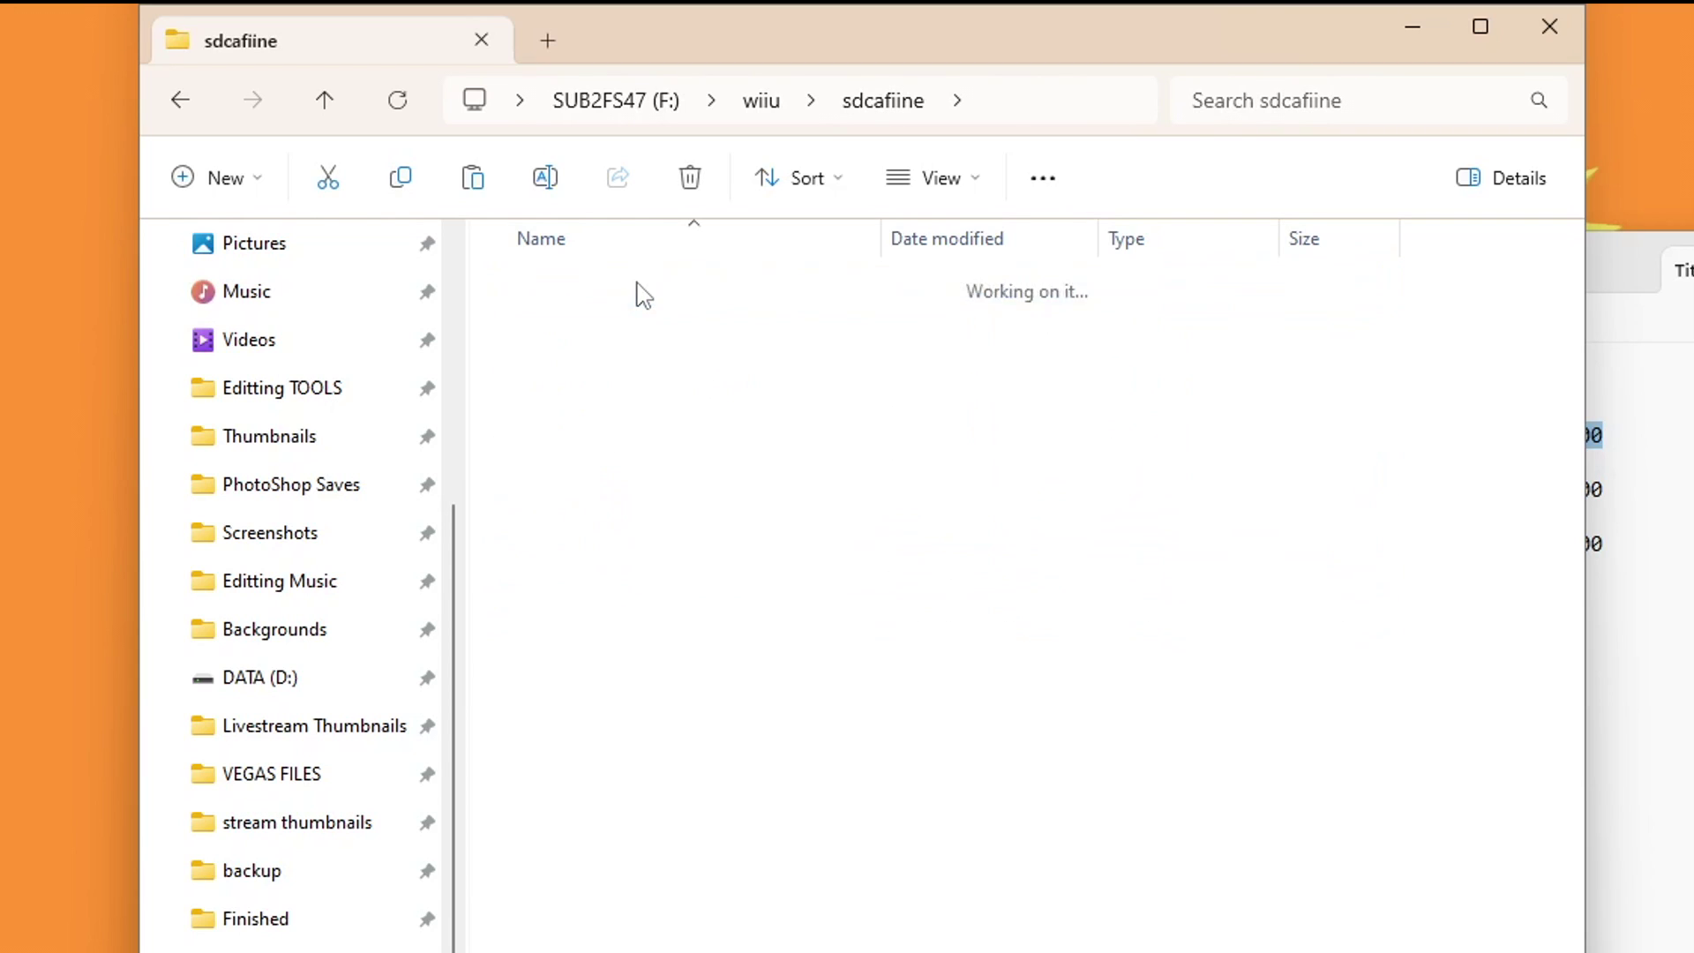
double_click(639, 289)
double_click(641, 290)
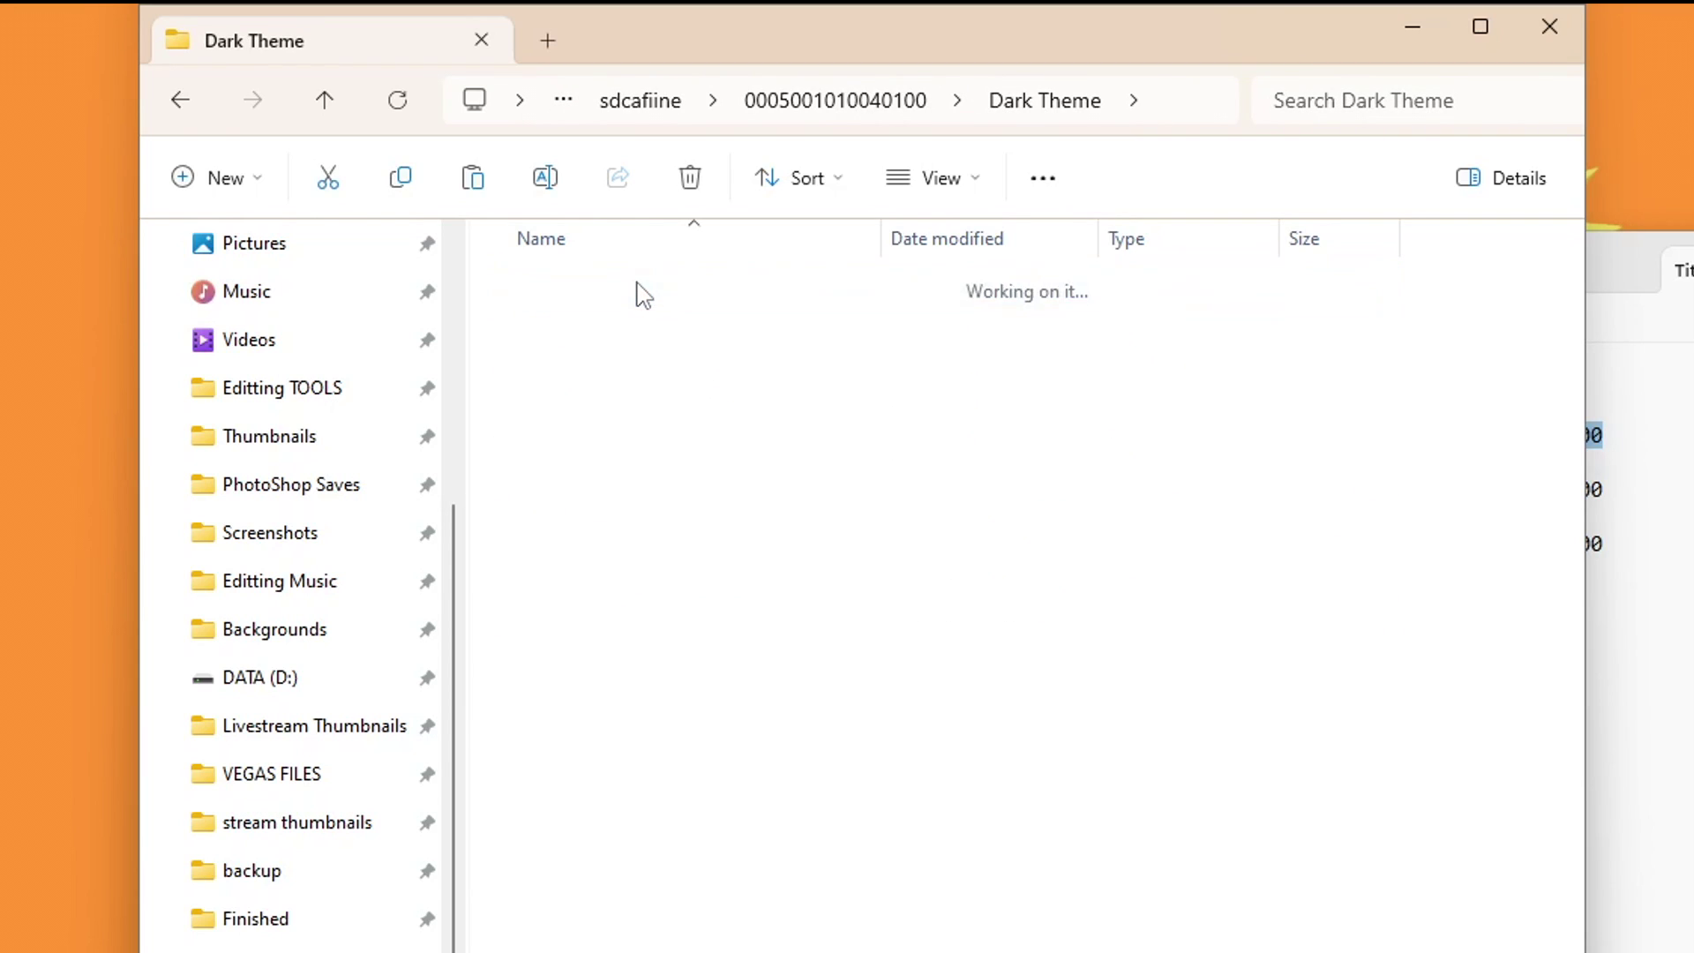
double_click(641, 290)
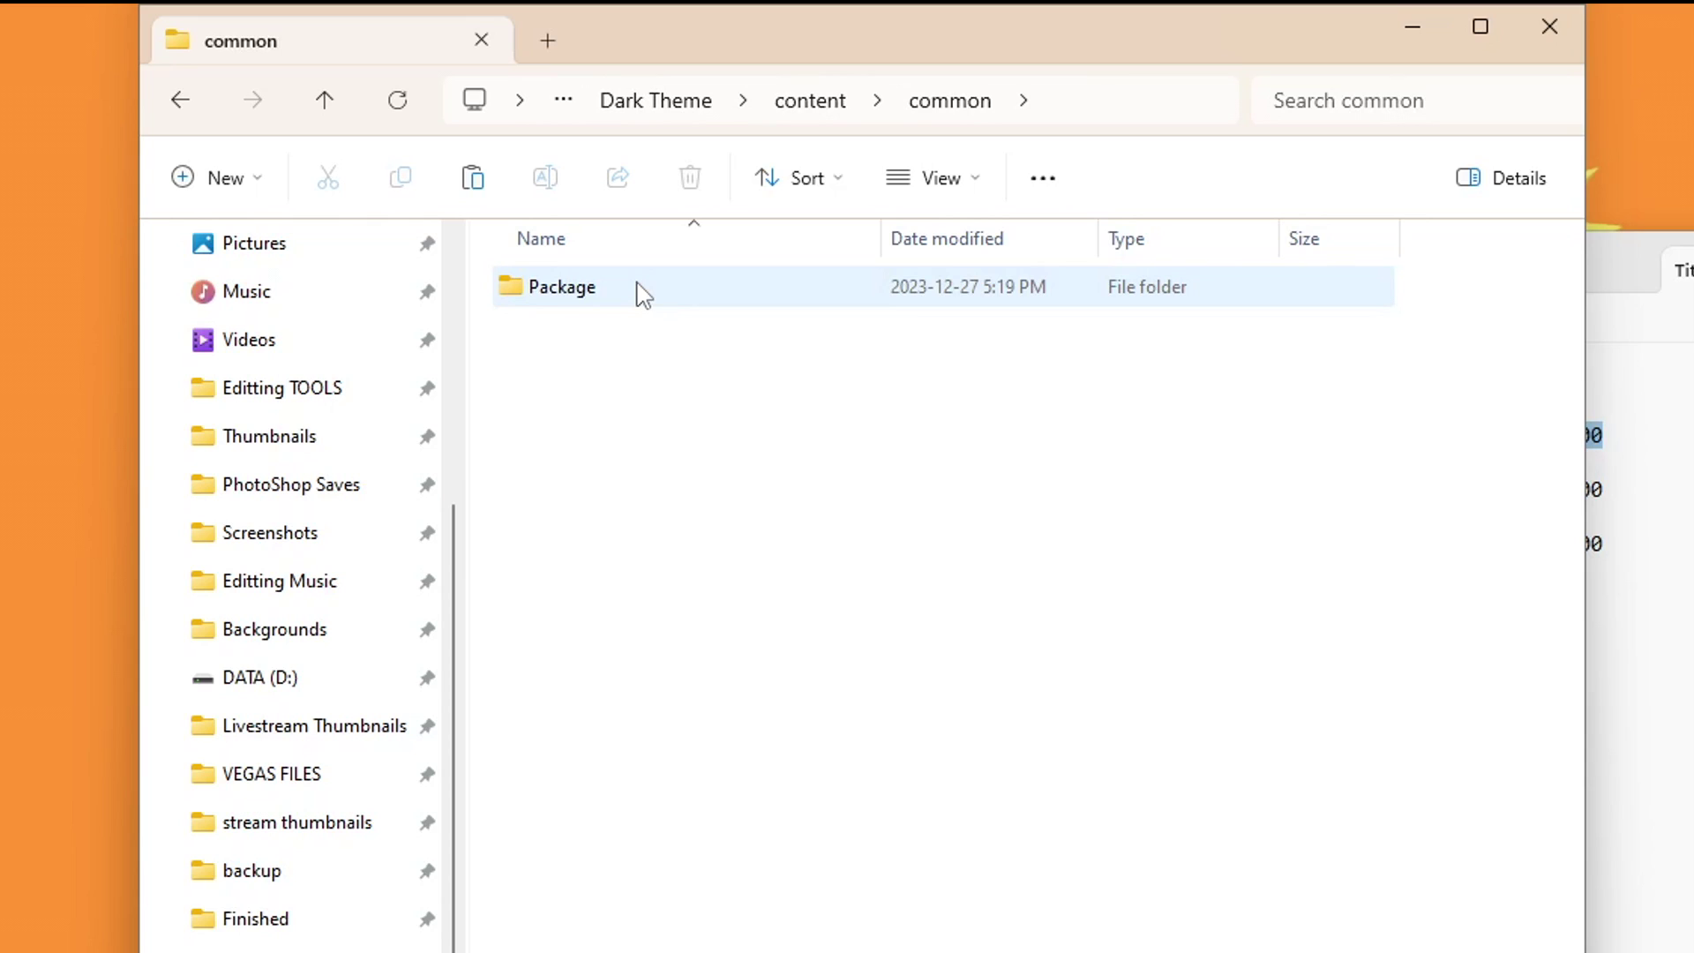
double_click(642, 291)
right_click(730, 438)
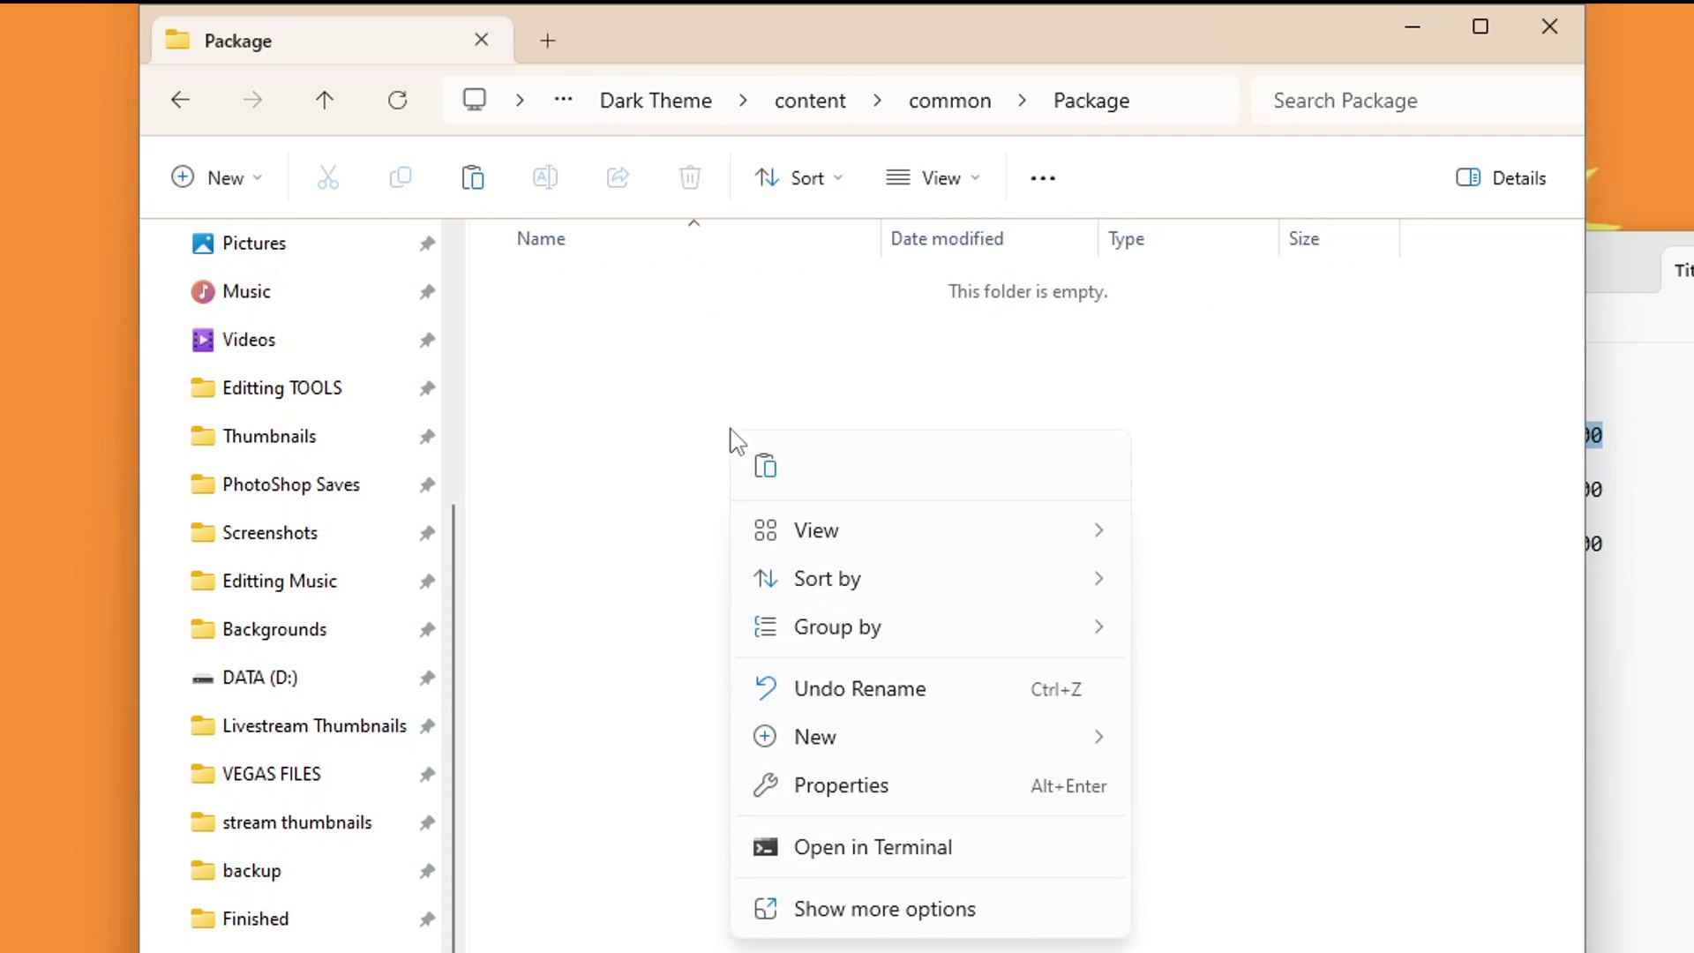
left_click(773, 460)
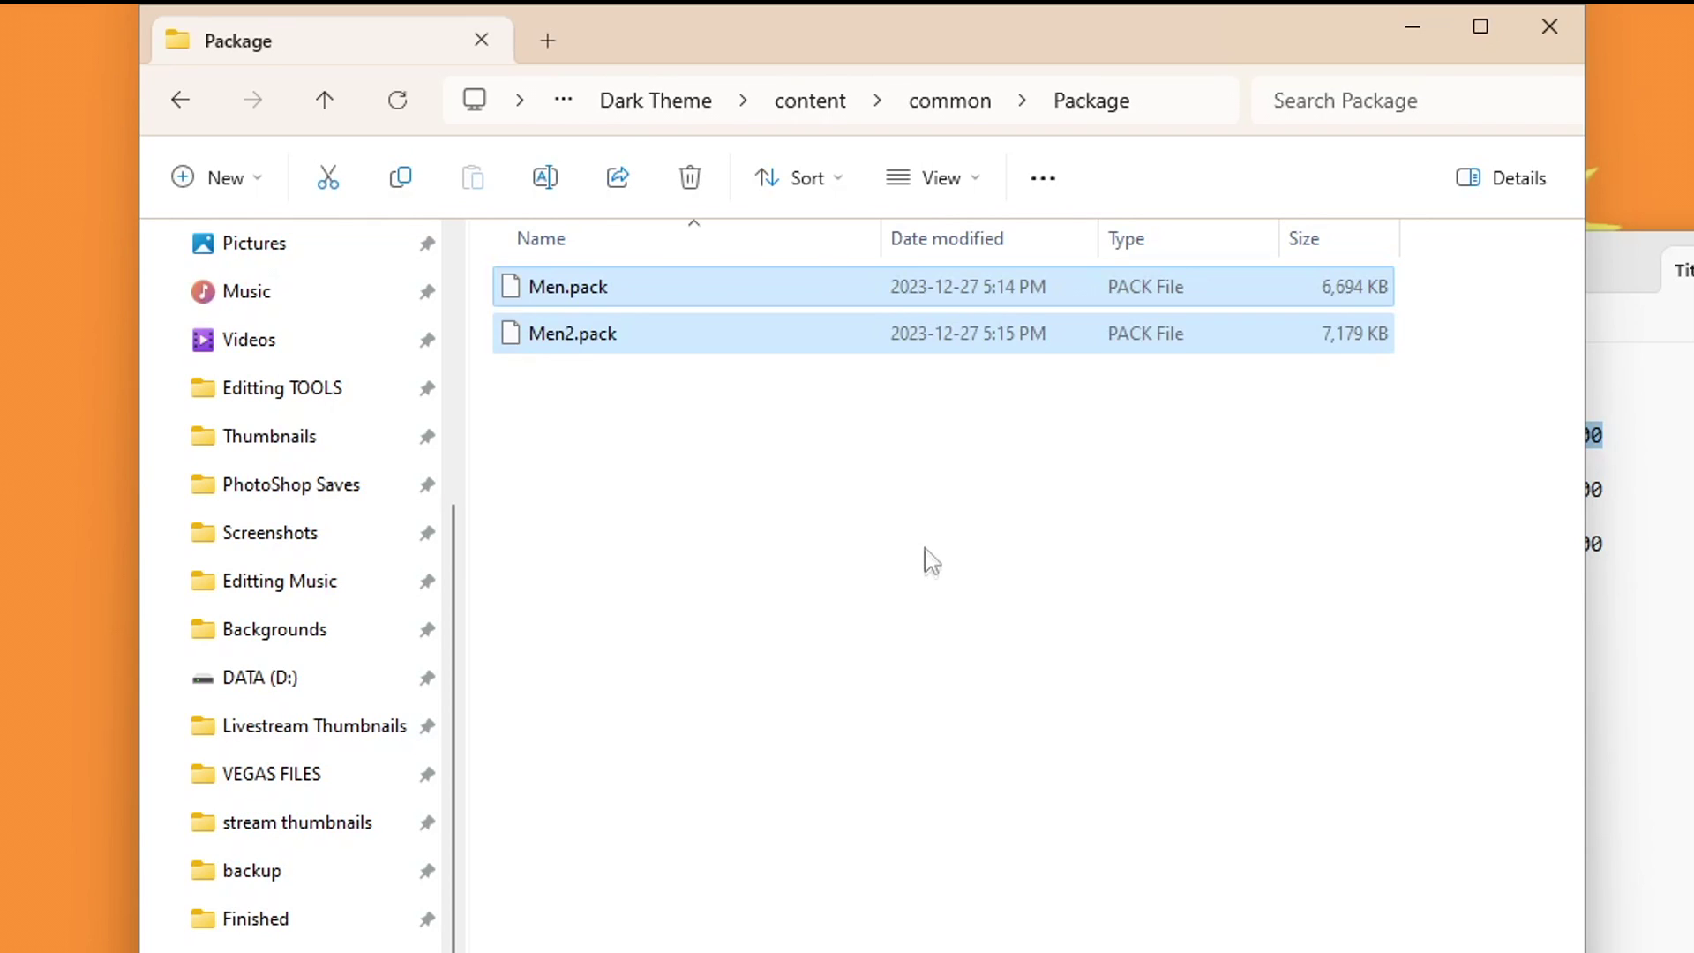
left_click(838, 792)
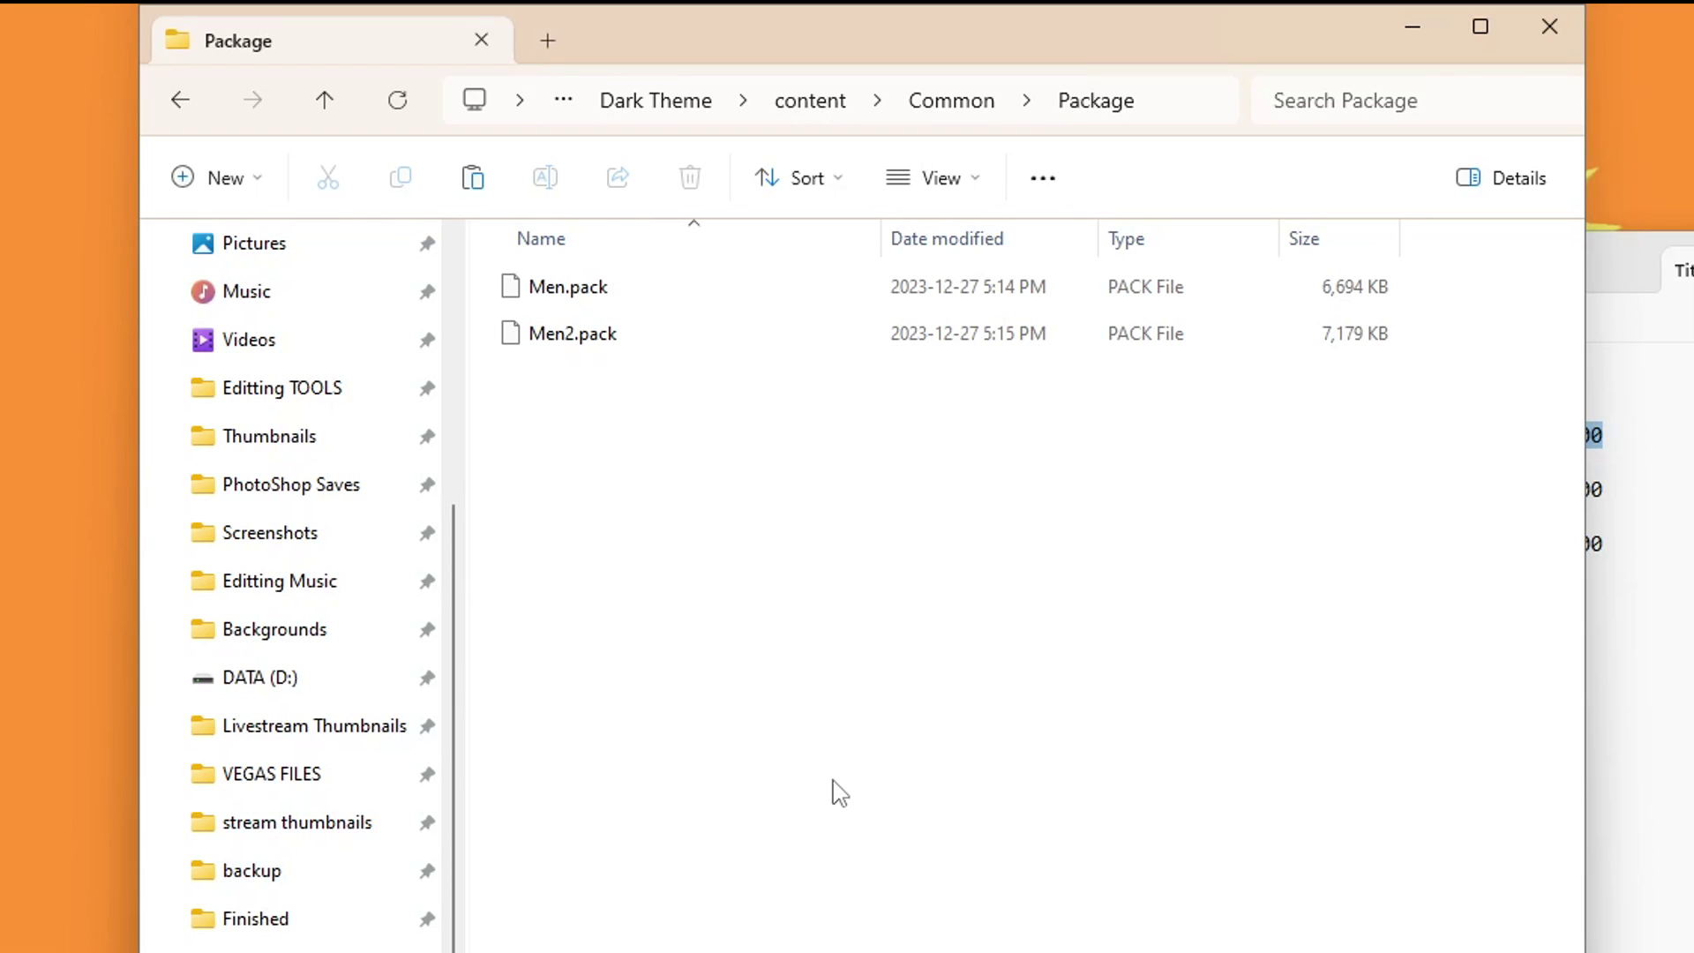
key("alt+F4")
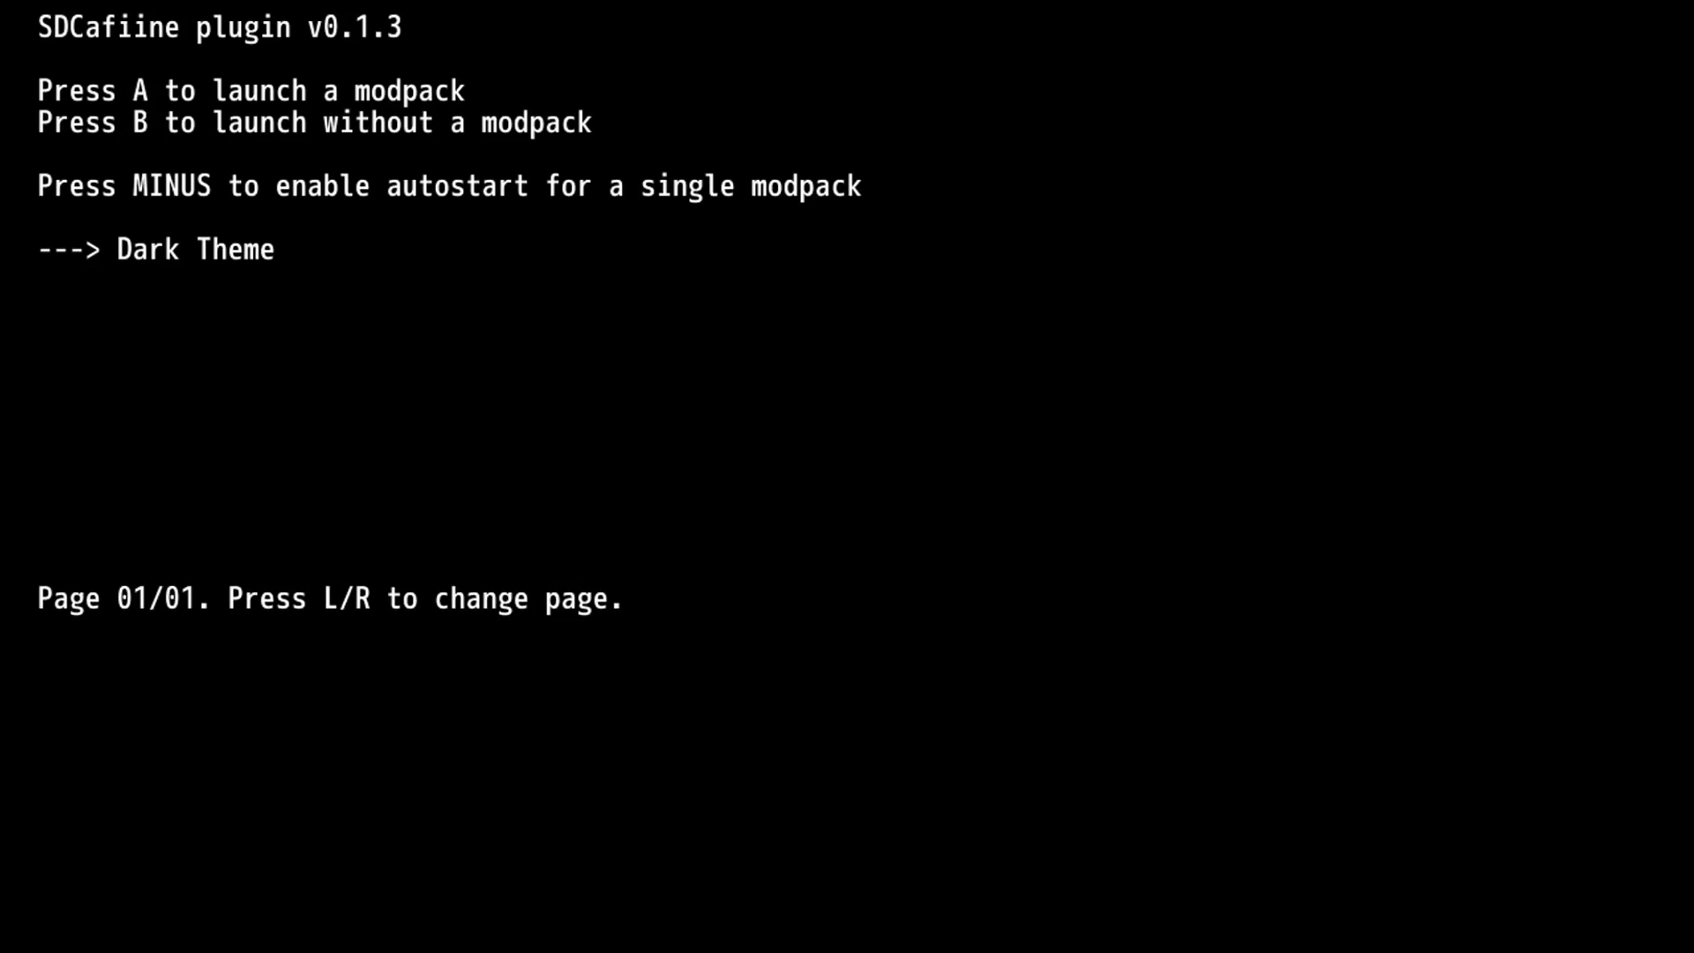
Step: On the Wii U, enable autostart for the Dark Theme modpack in the SDCafiine plugin and start with the first user
key("minus")
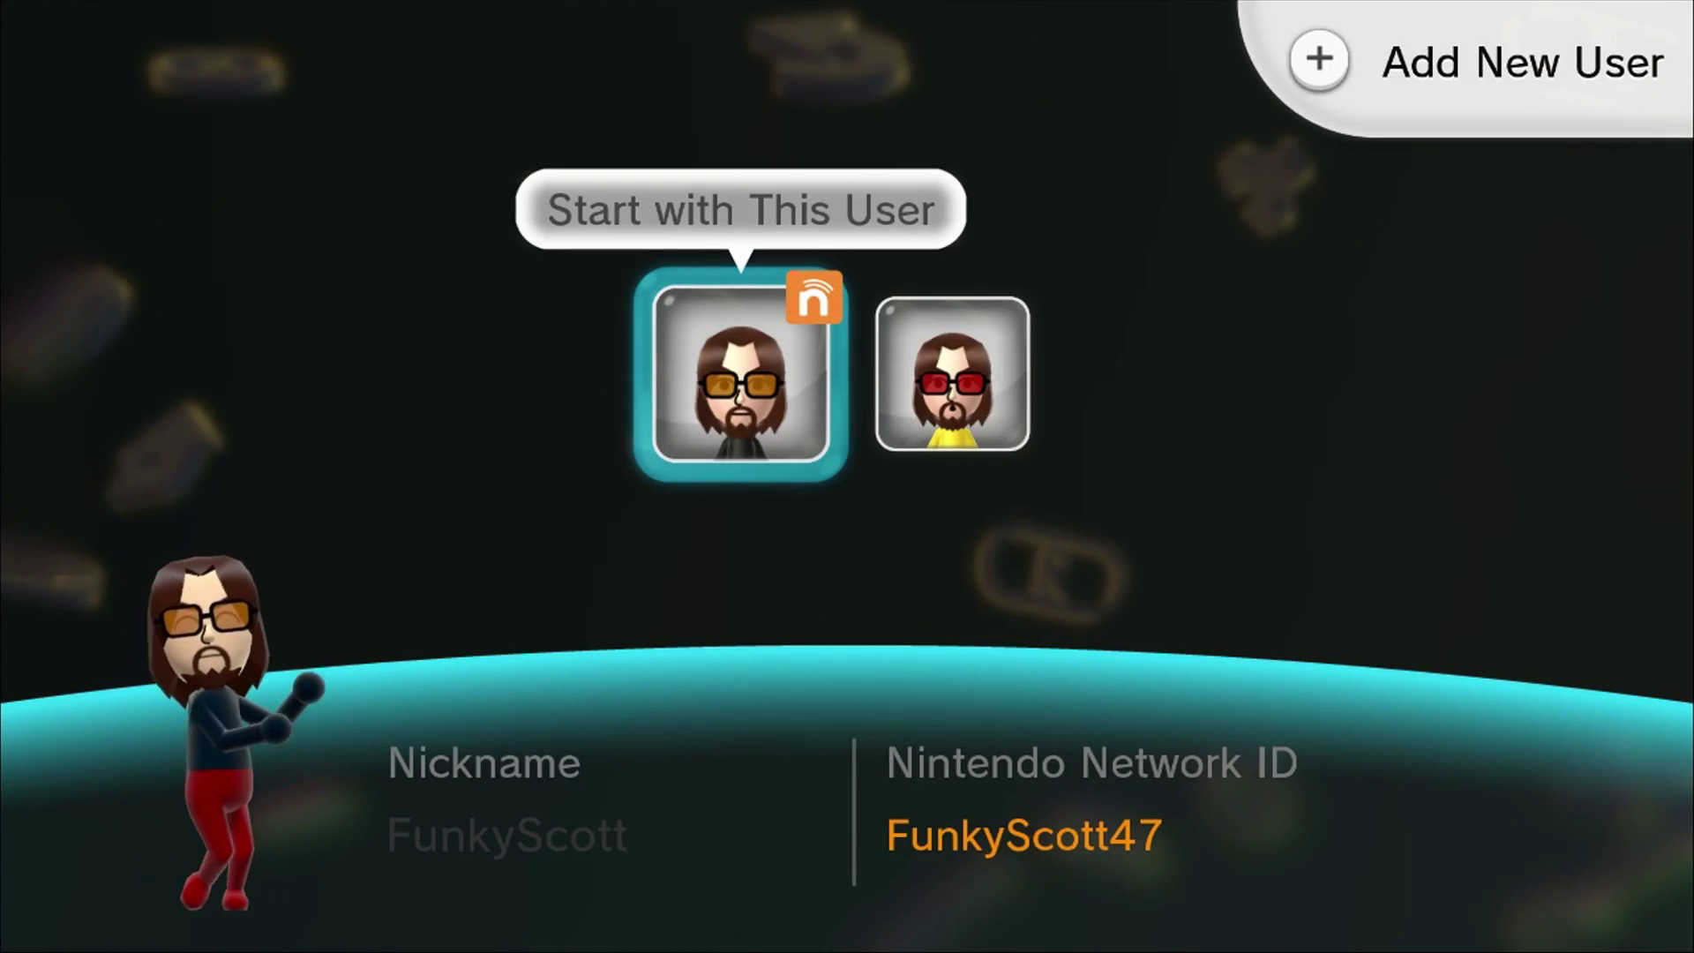
key("a")
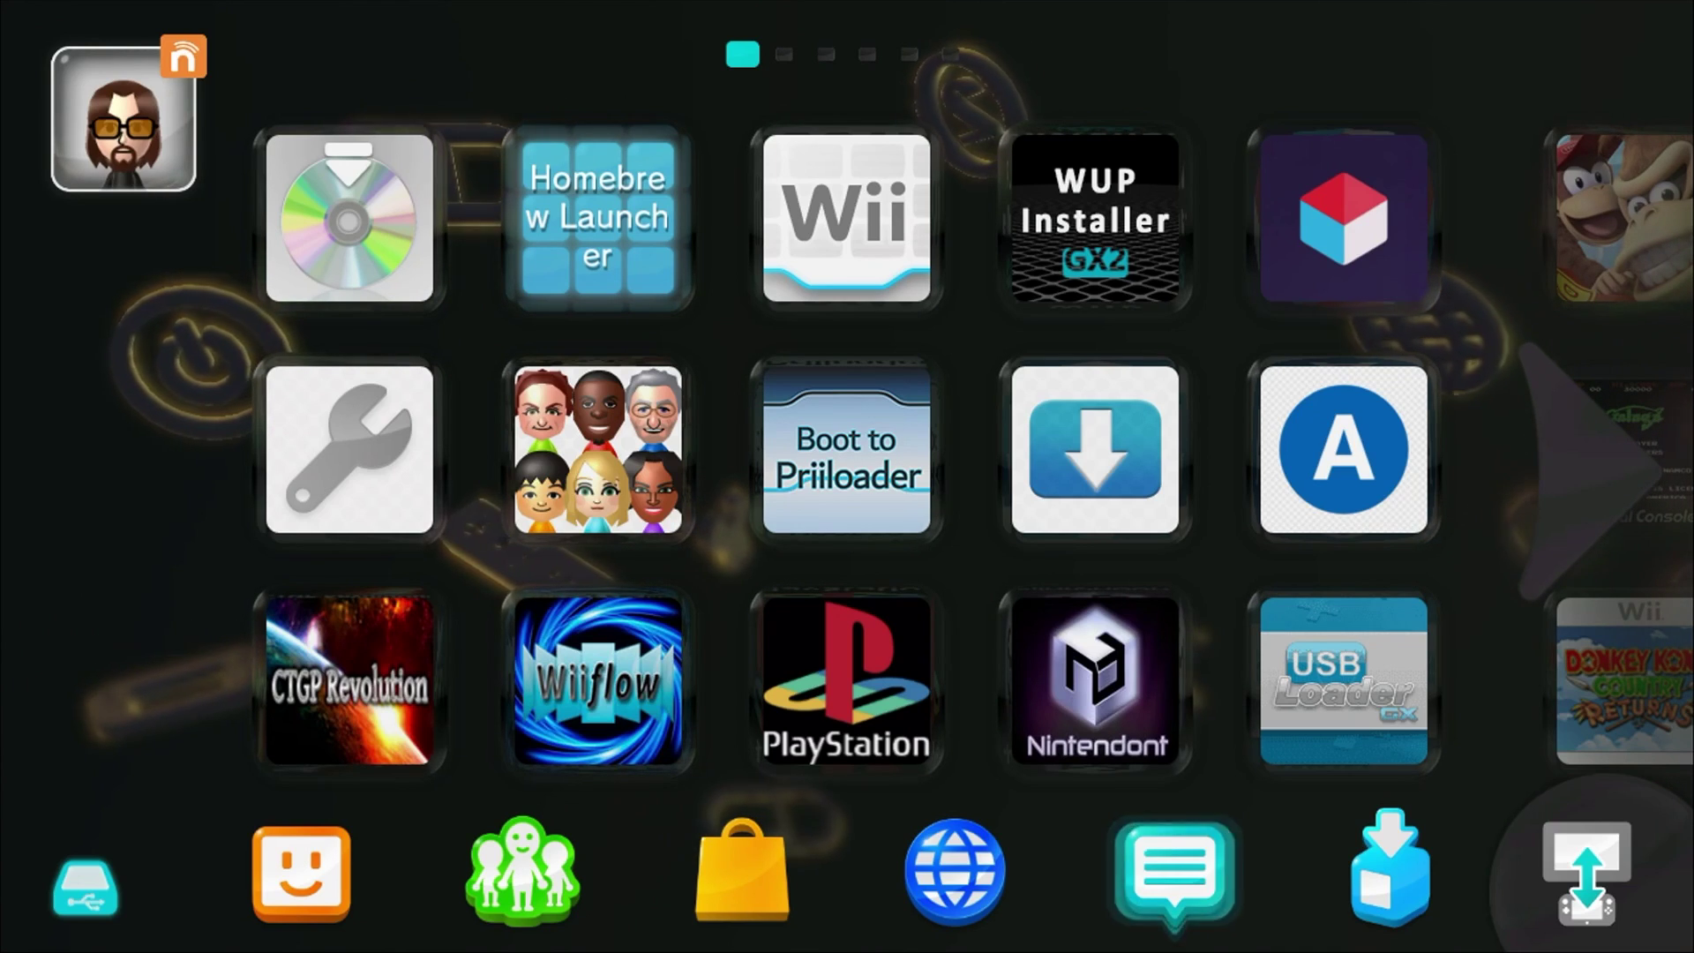
Step: In SDCafiine's advanced settings, set both auto-applying a sole modpack and skipping the "Preparing modpack..." screen to true
key("minus")
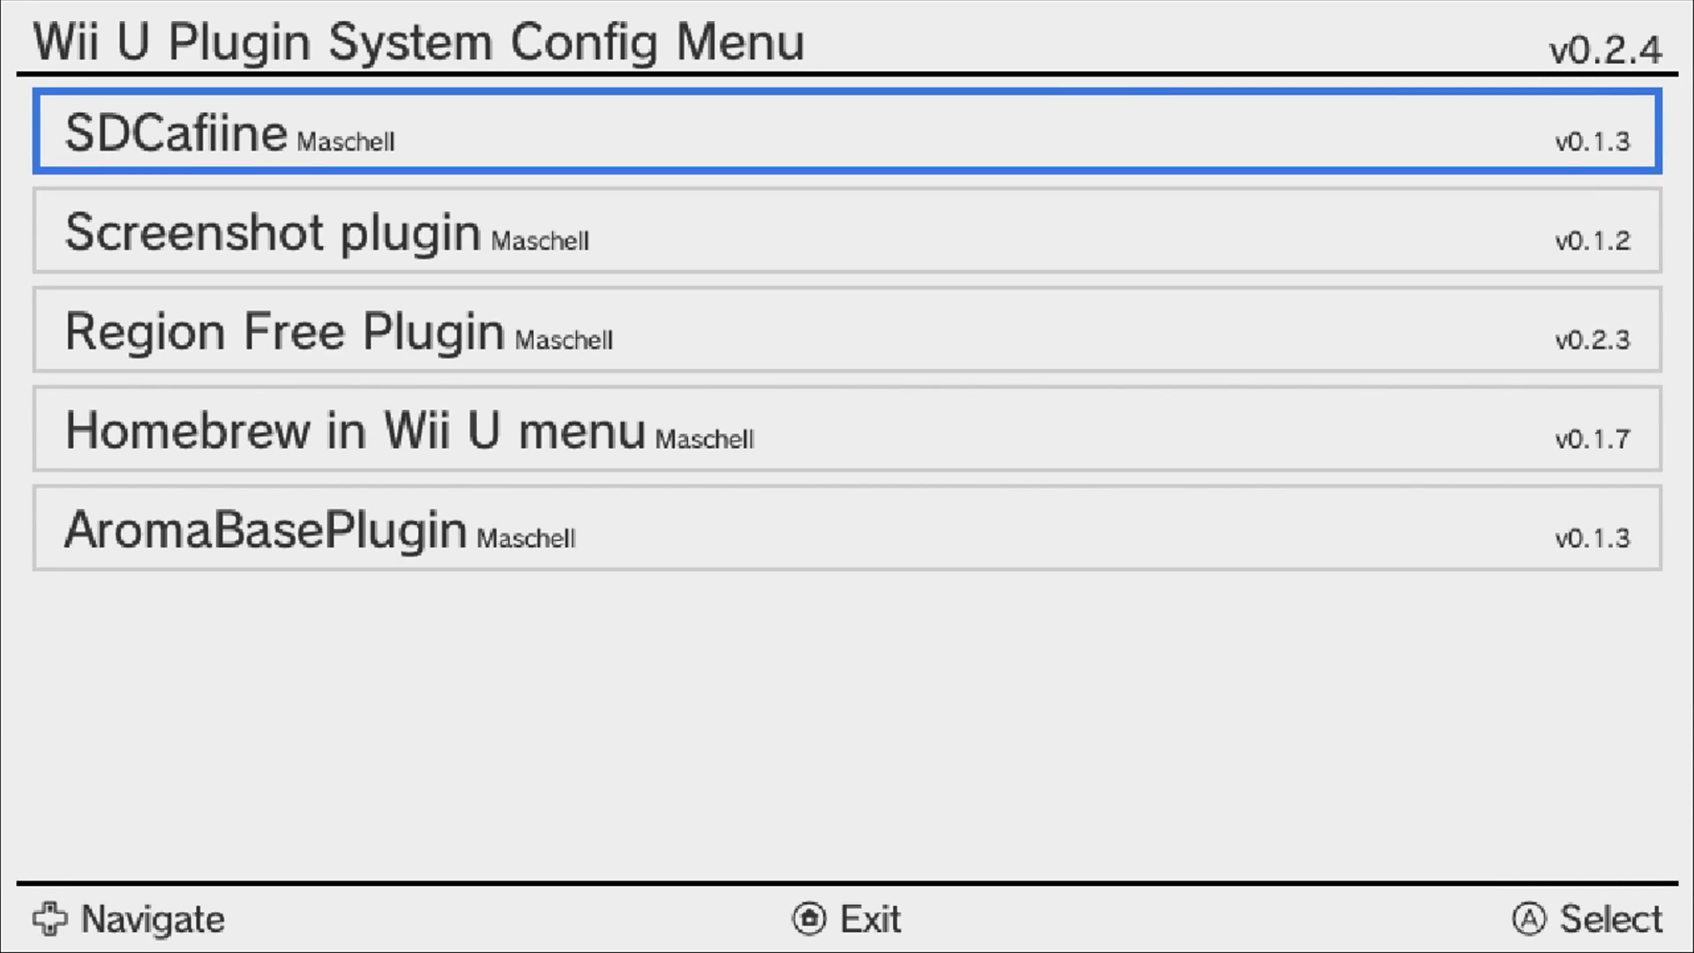
key("Return")
key("Down")
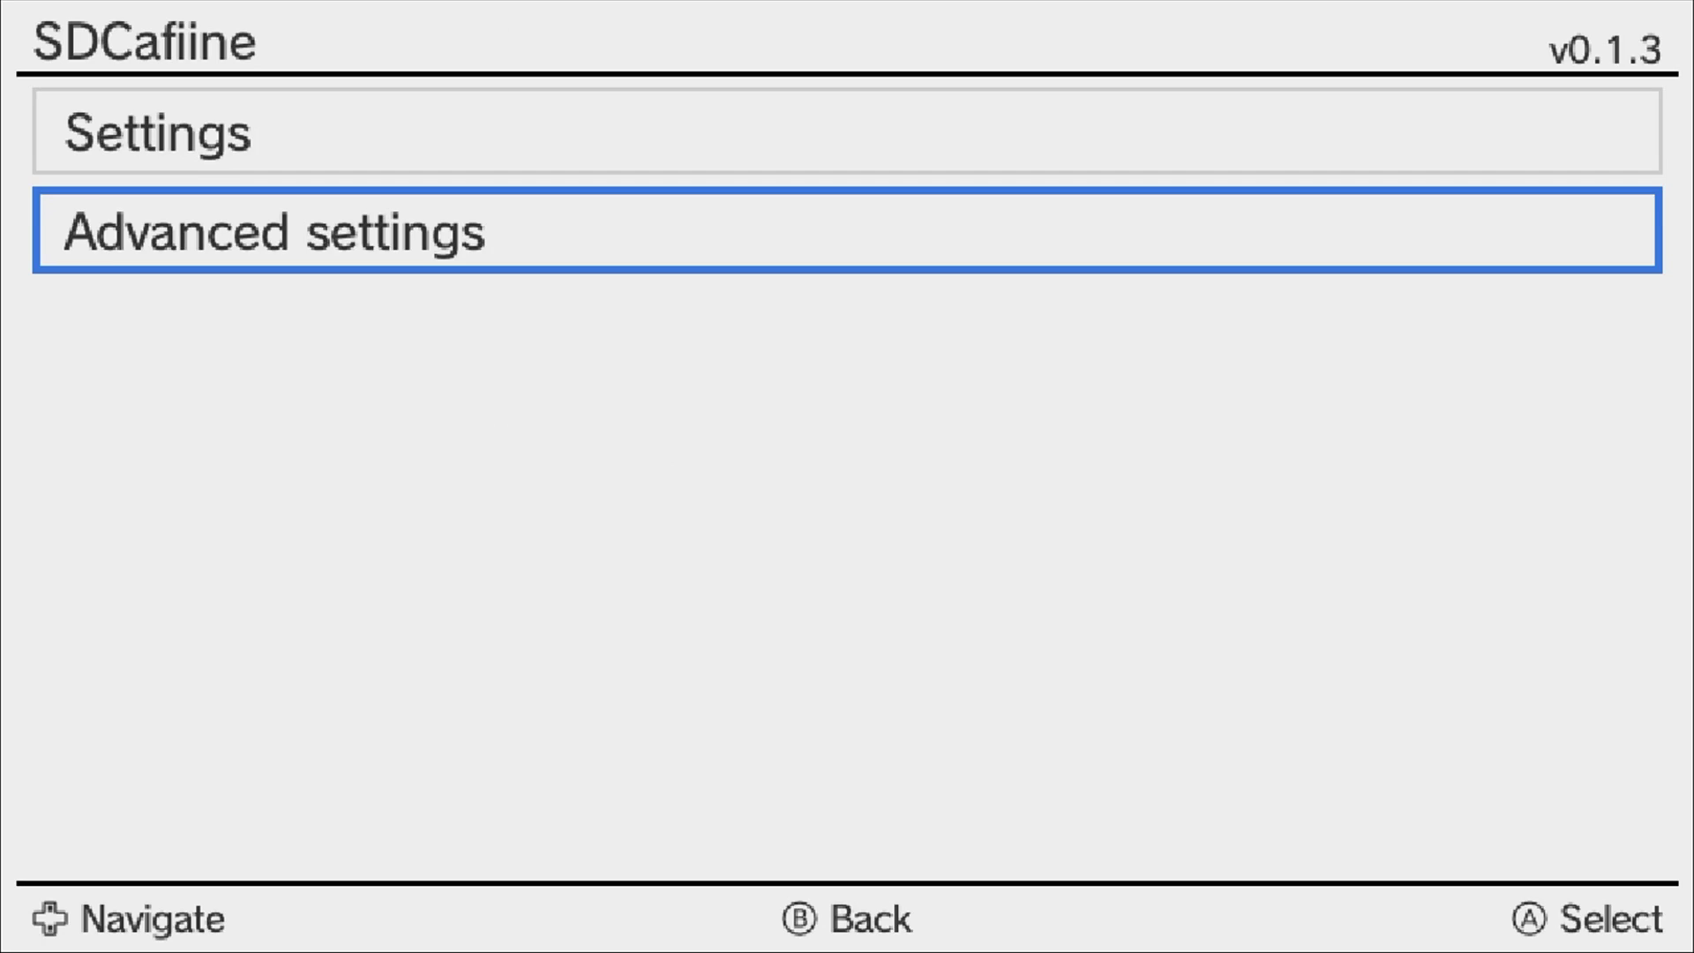
key("Return")
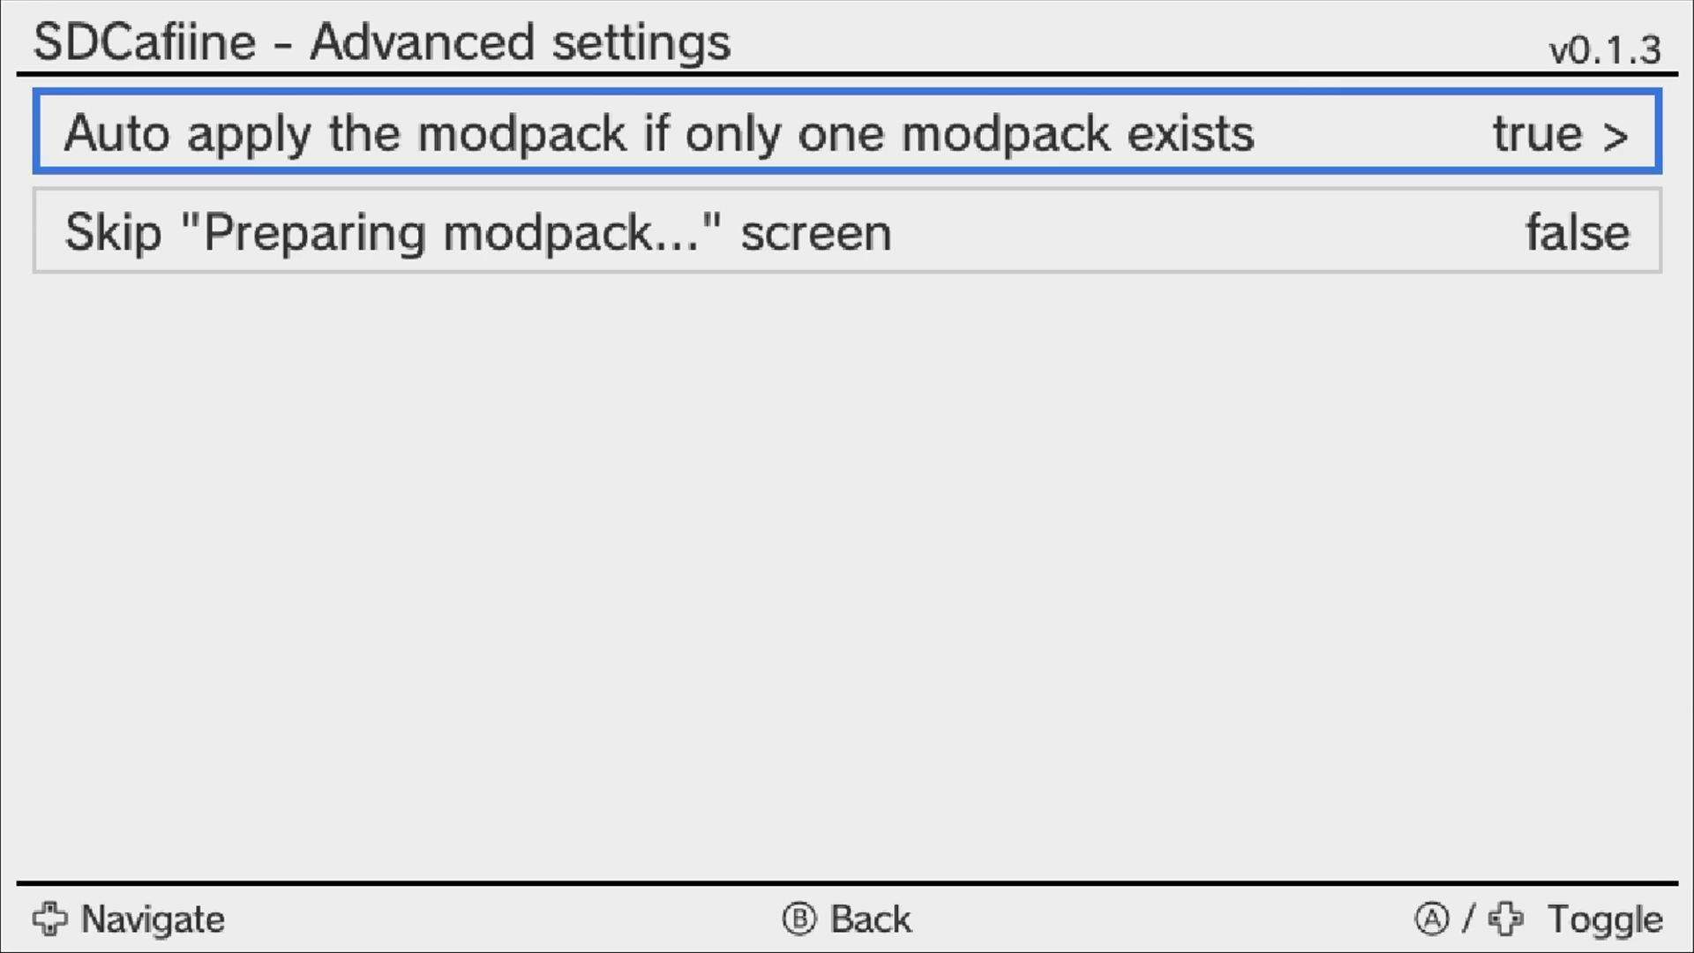
key("Right")
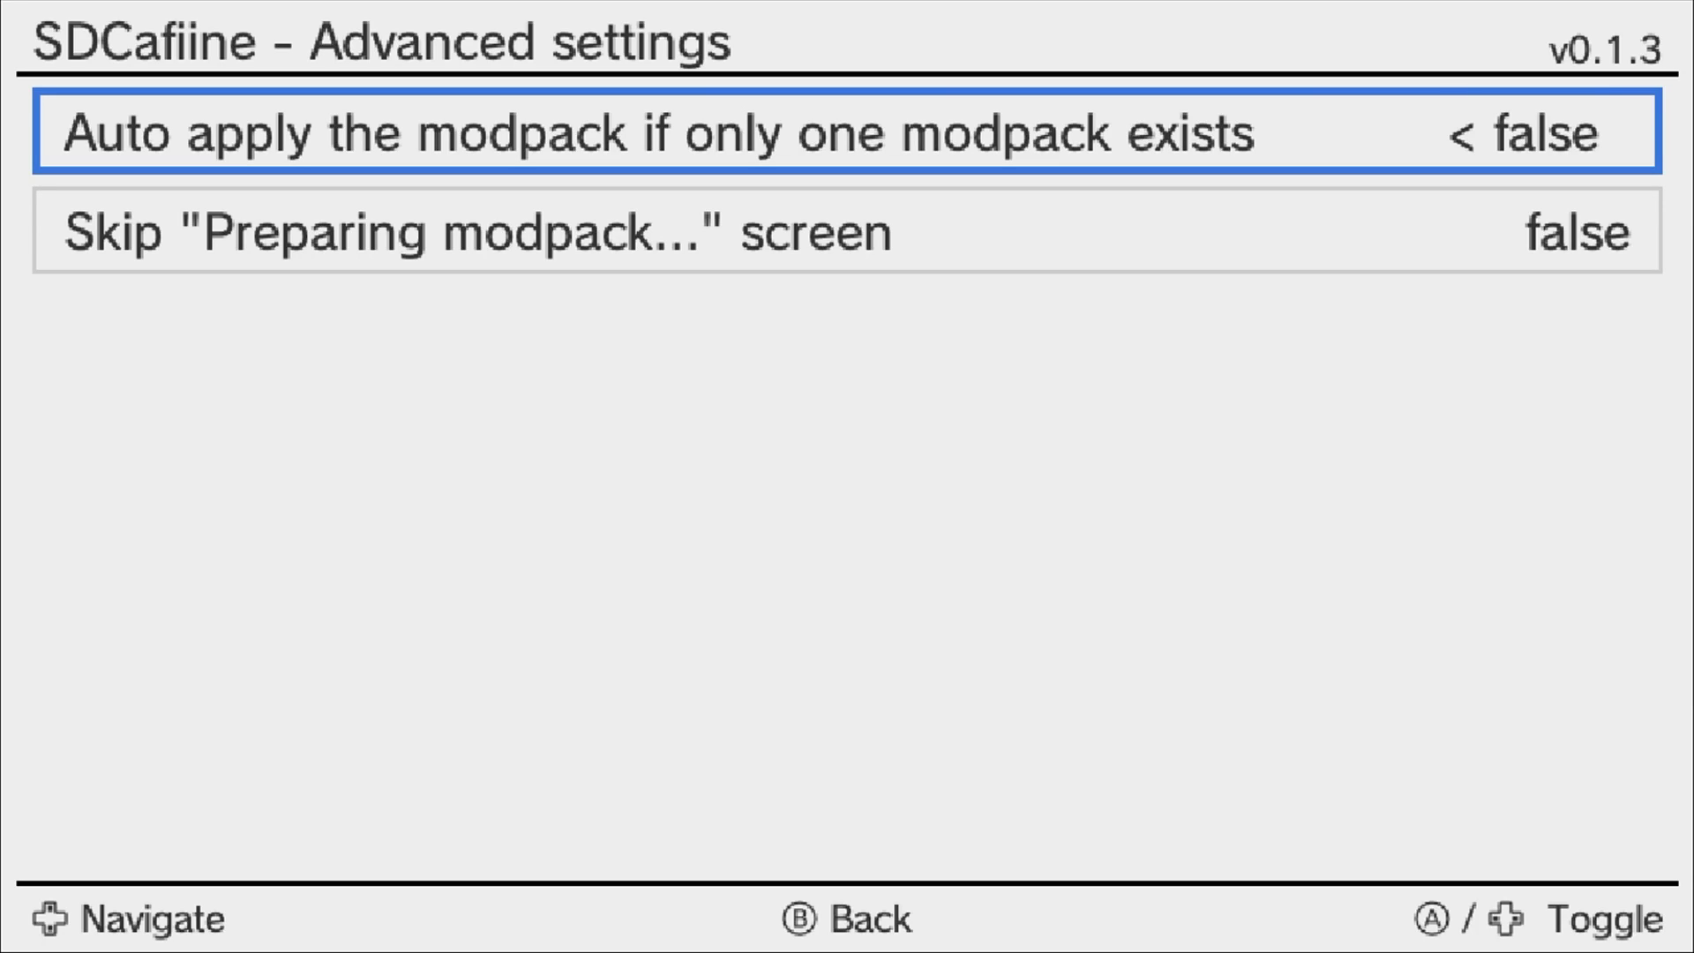
key("Right")
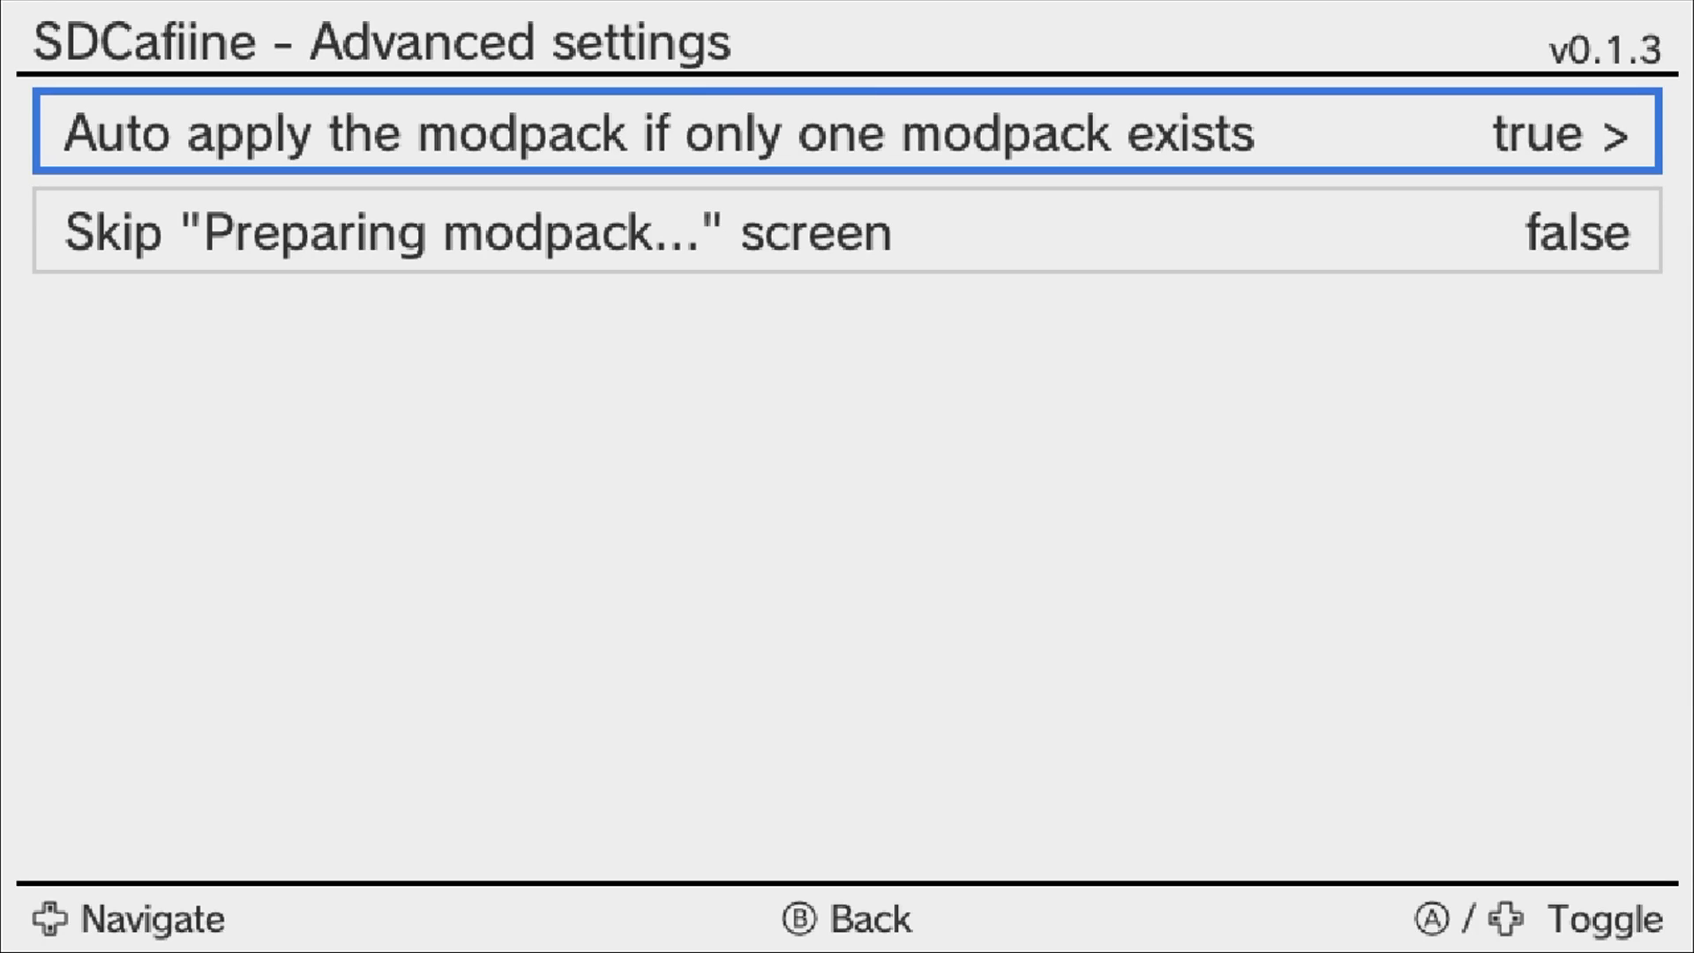
key("Down")
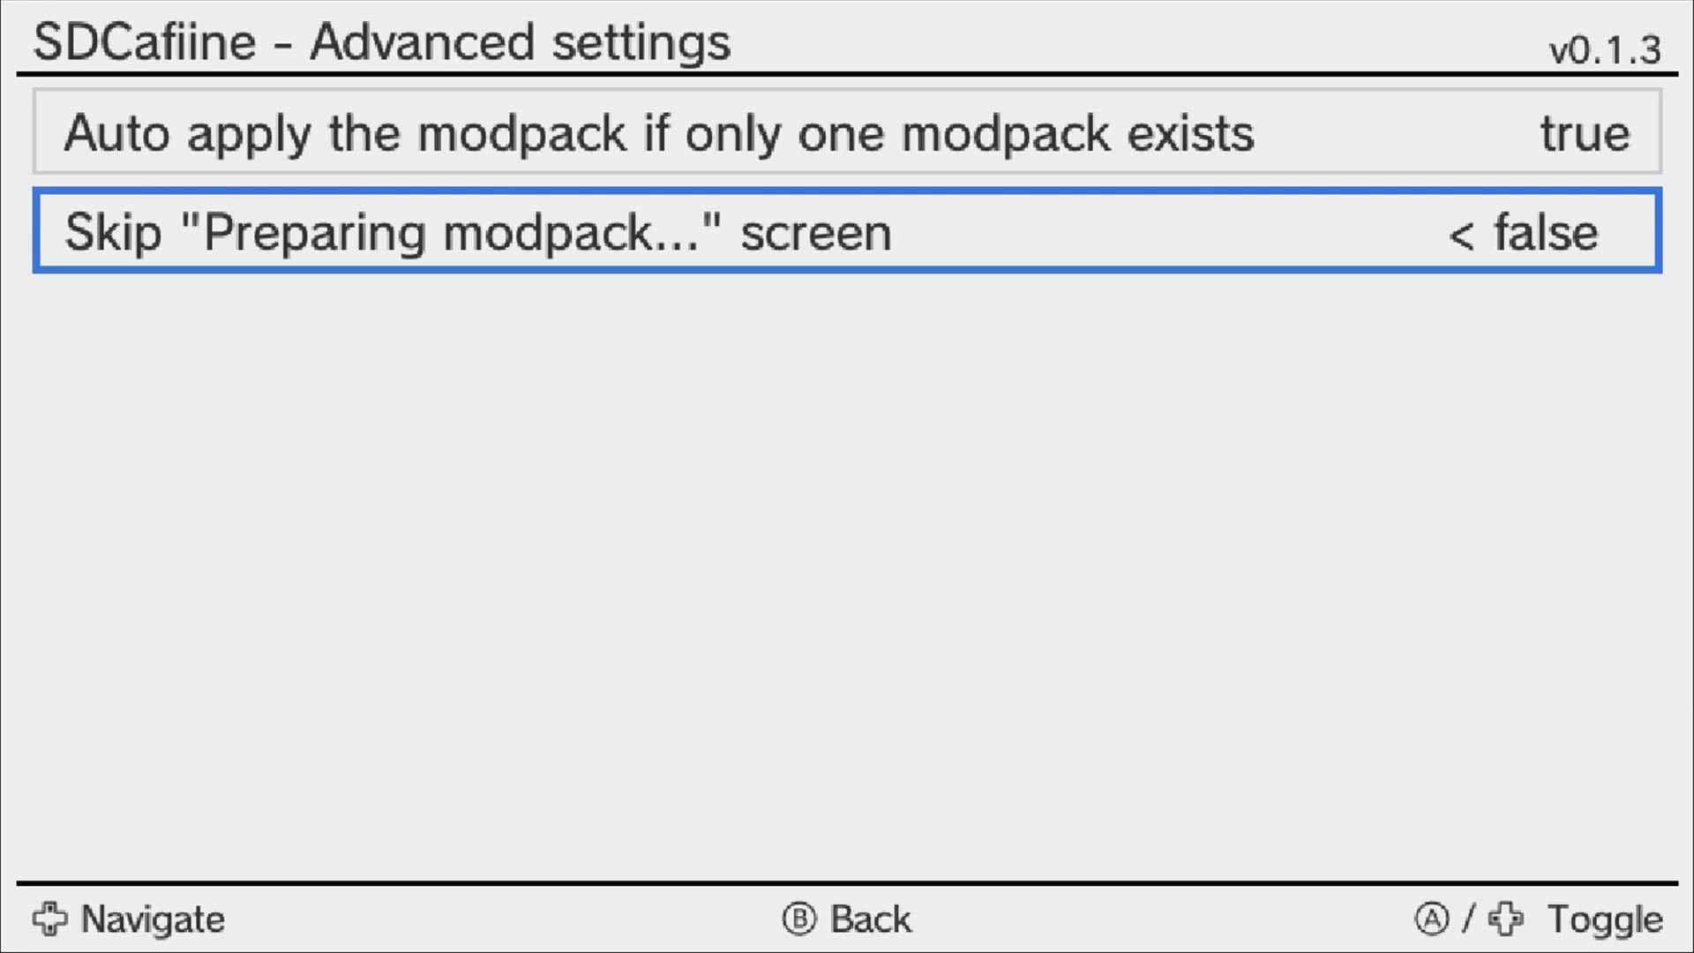
key("Right")
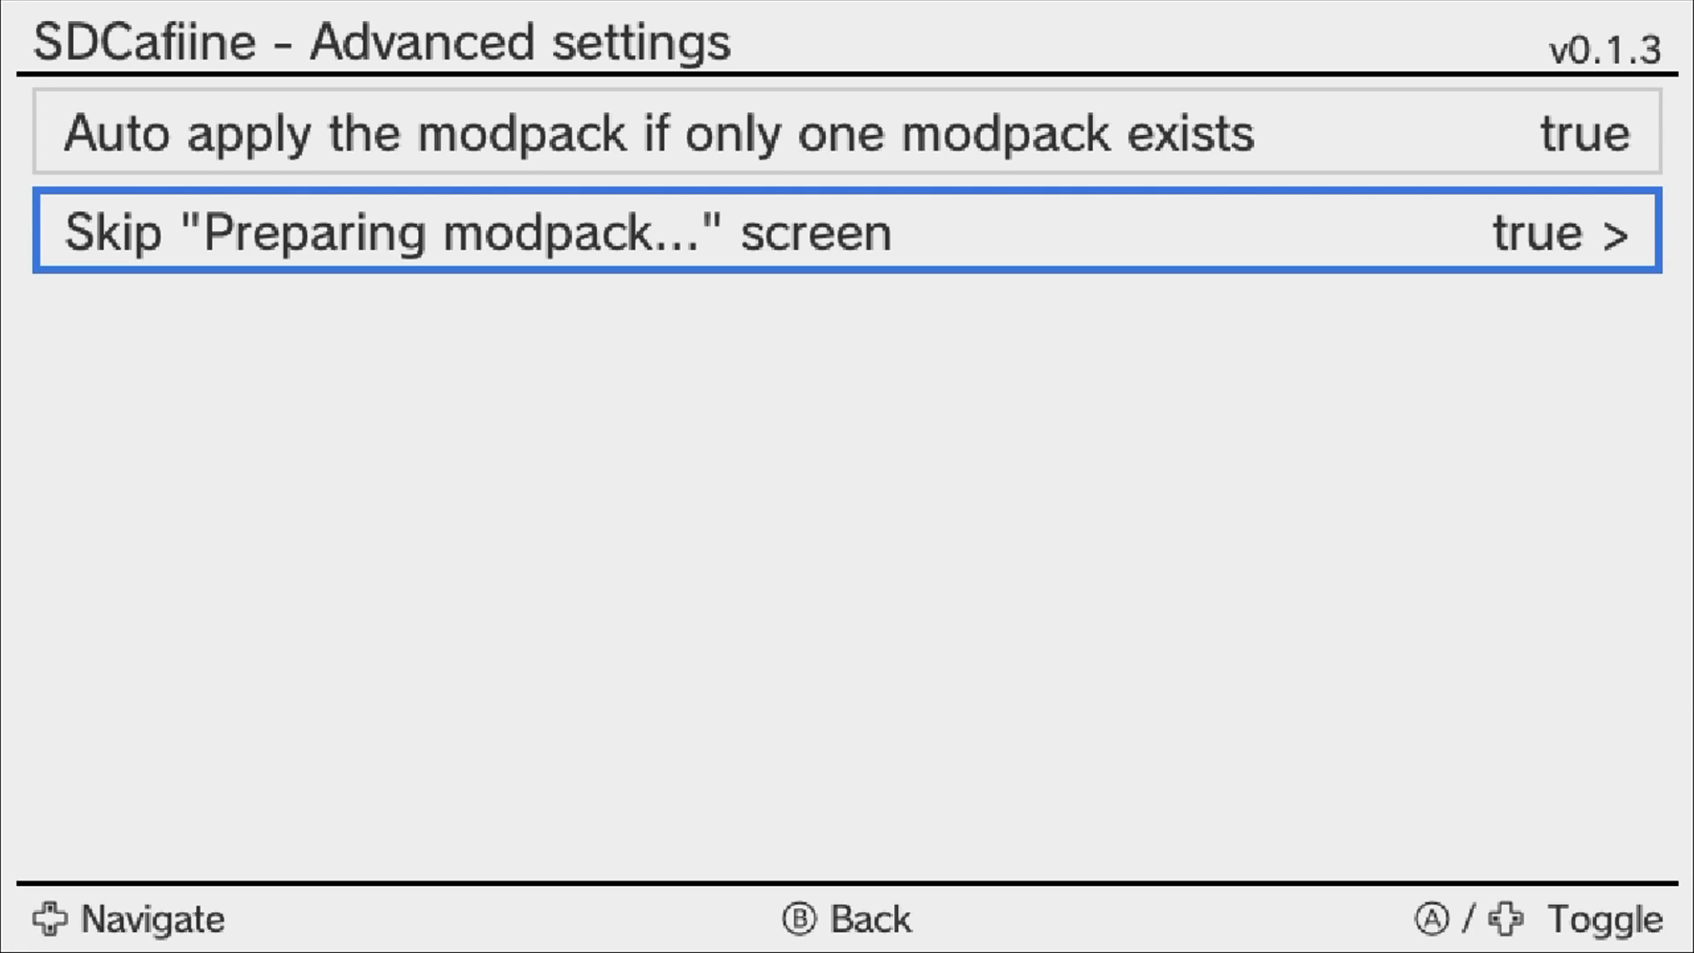
key("Escape")
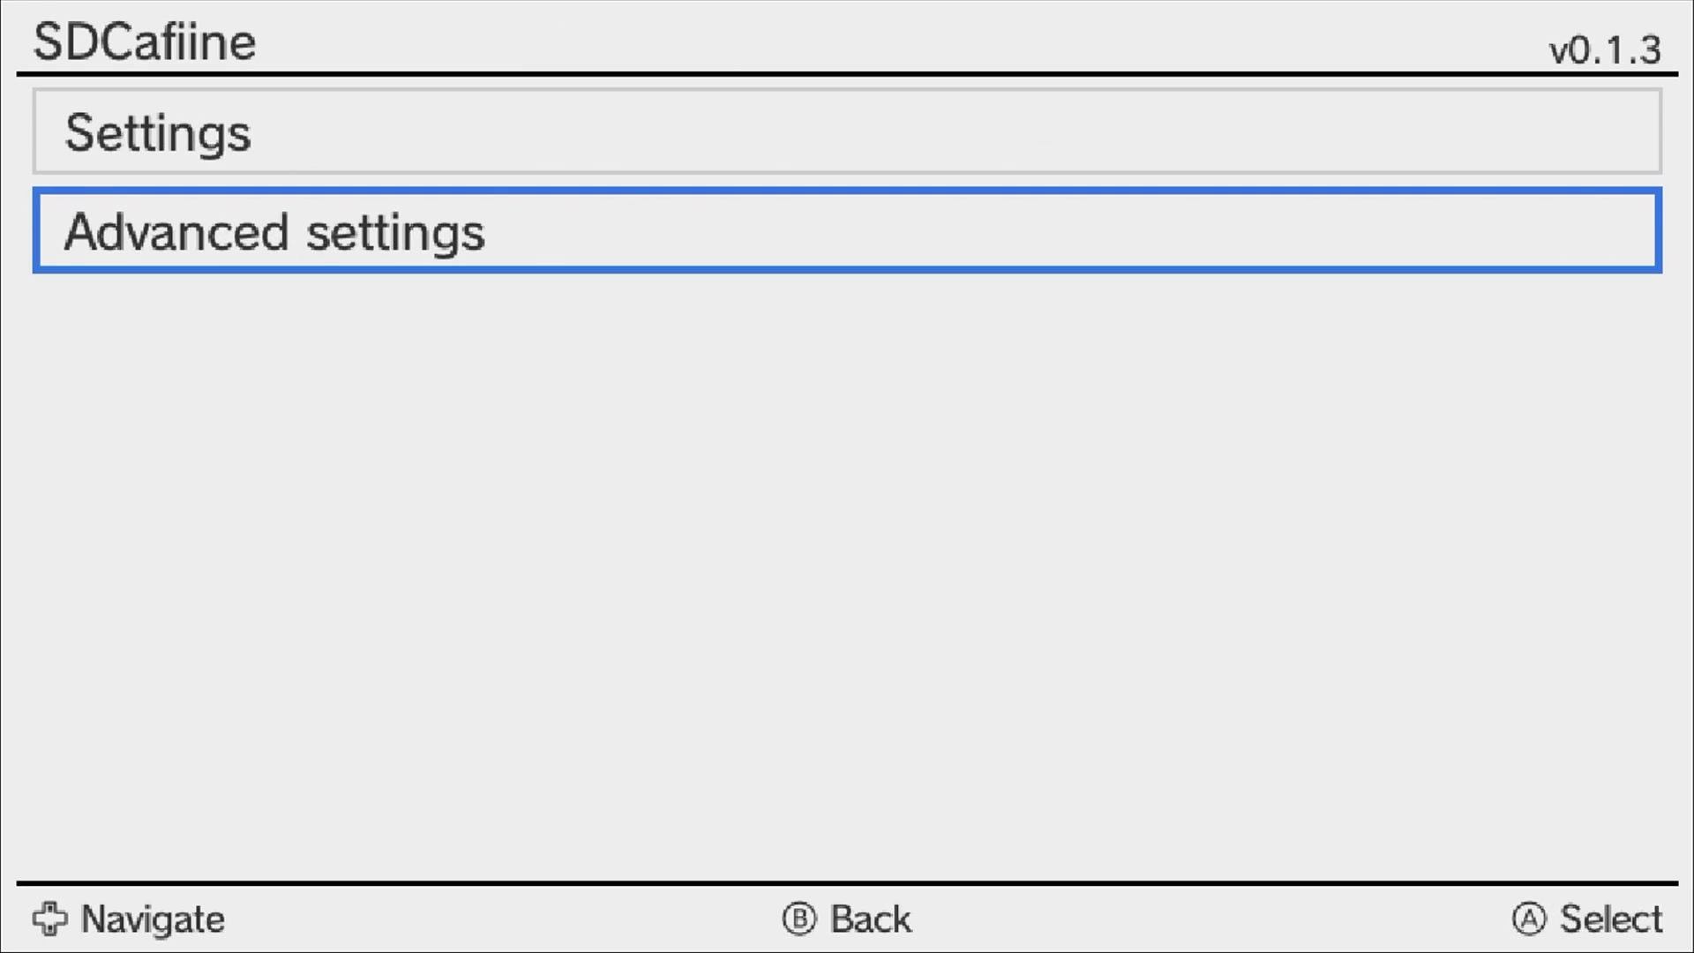
Step: Set Enable SDCafiine to false in the plugin's basic settings and return to the Wii U Menu
key("Up")
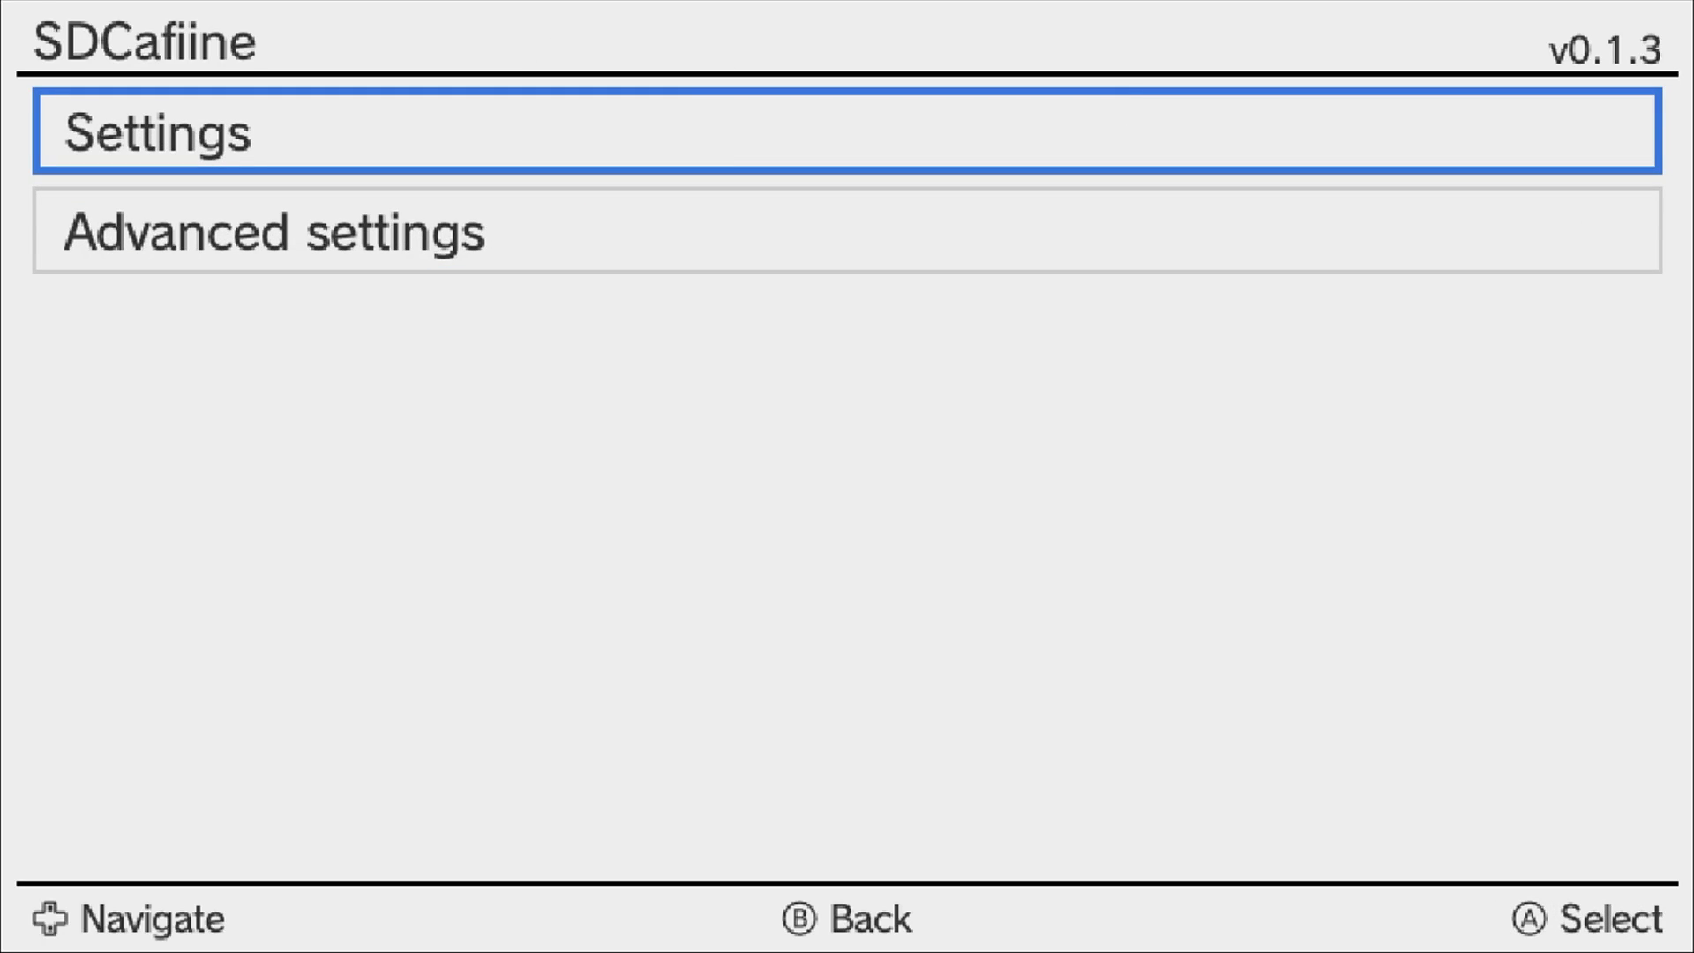
key("Return")
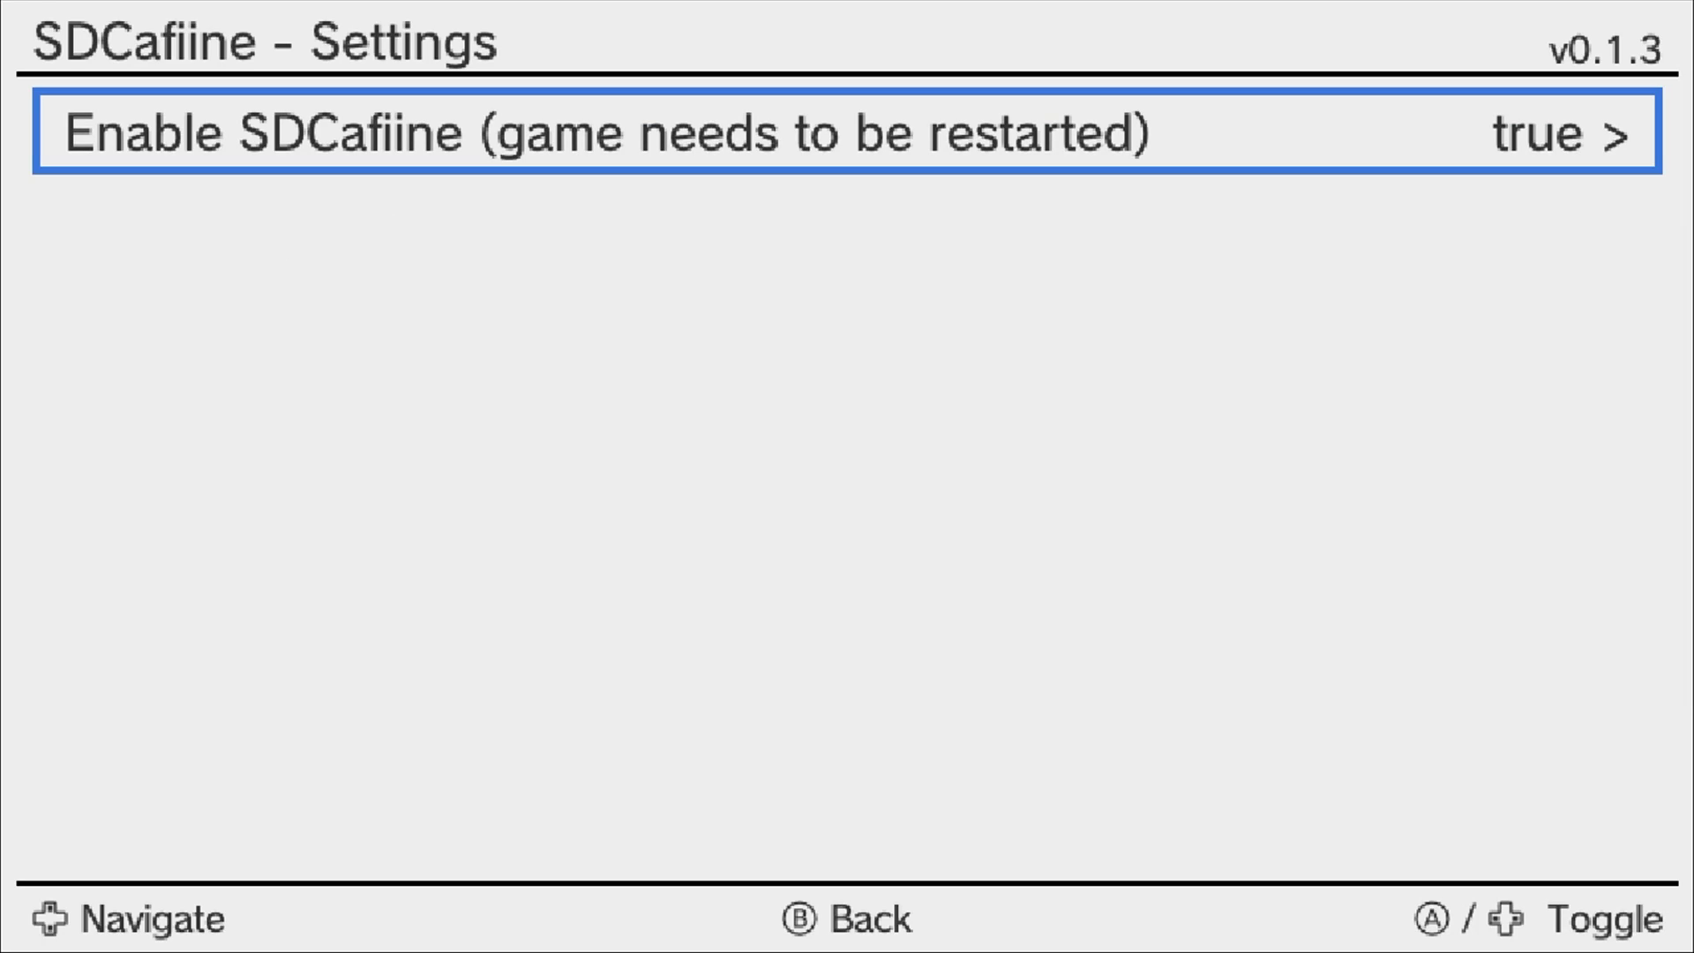
key("Right")
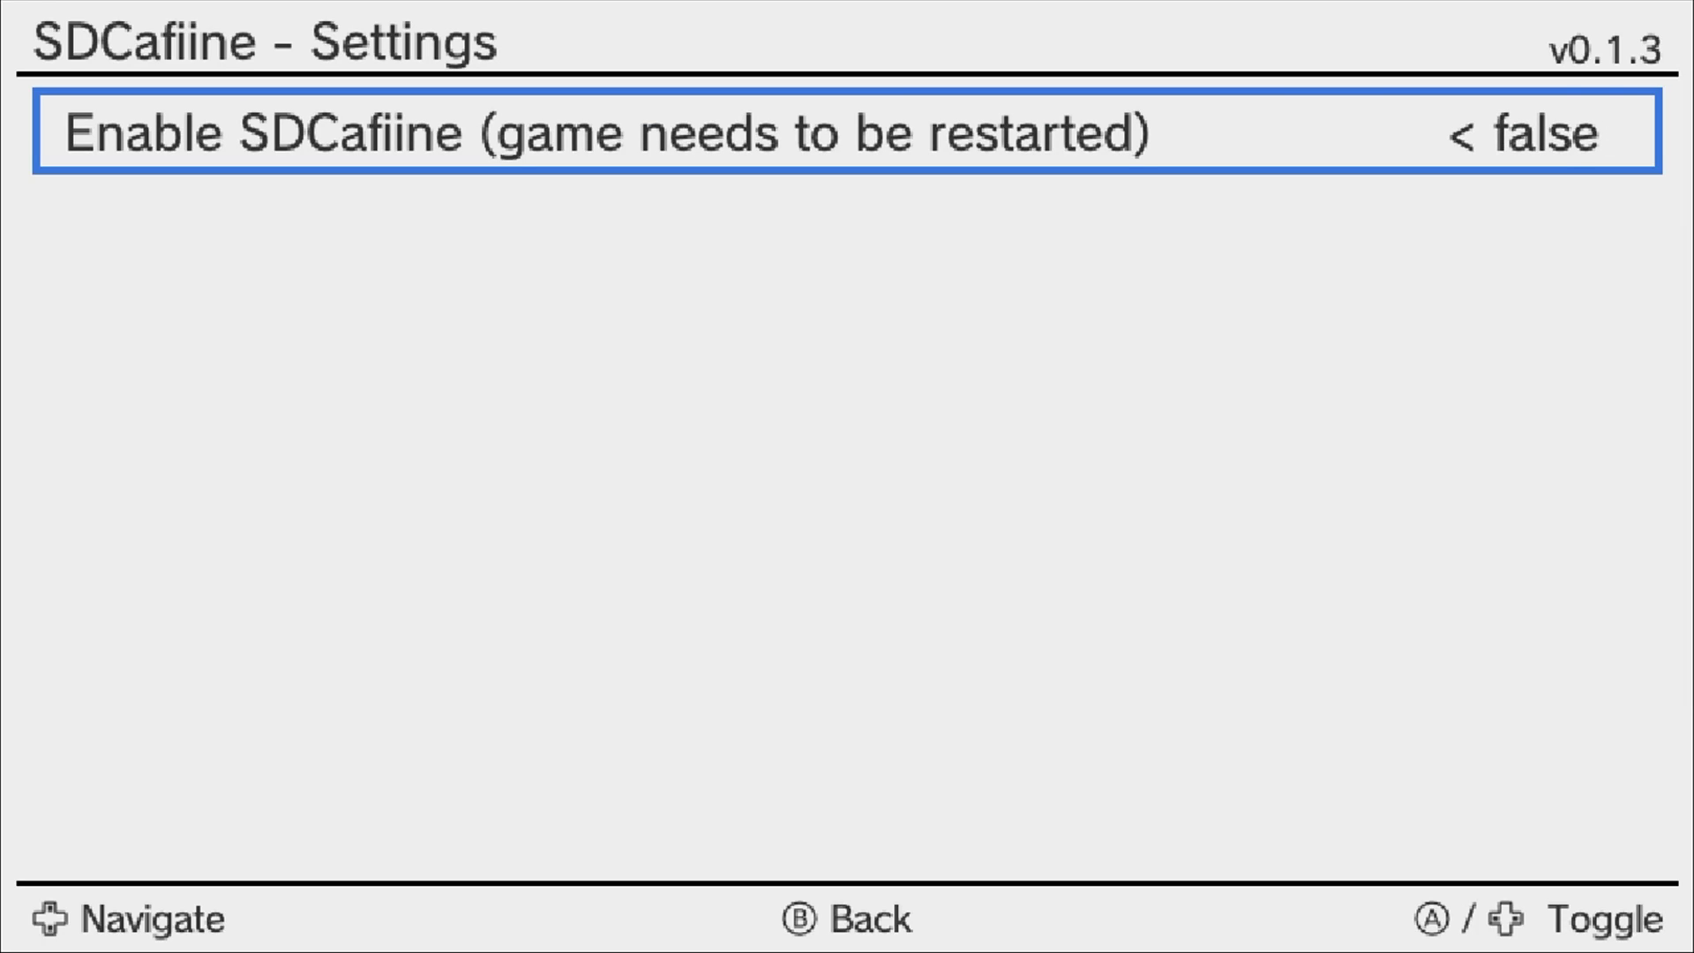
key("Escape")
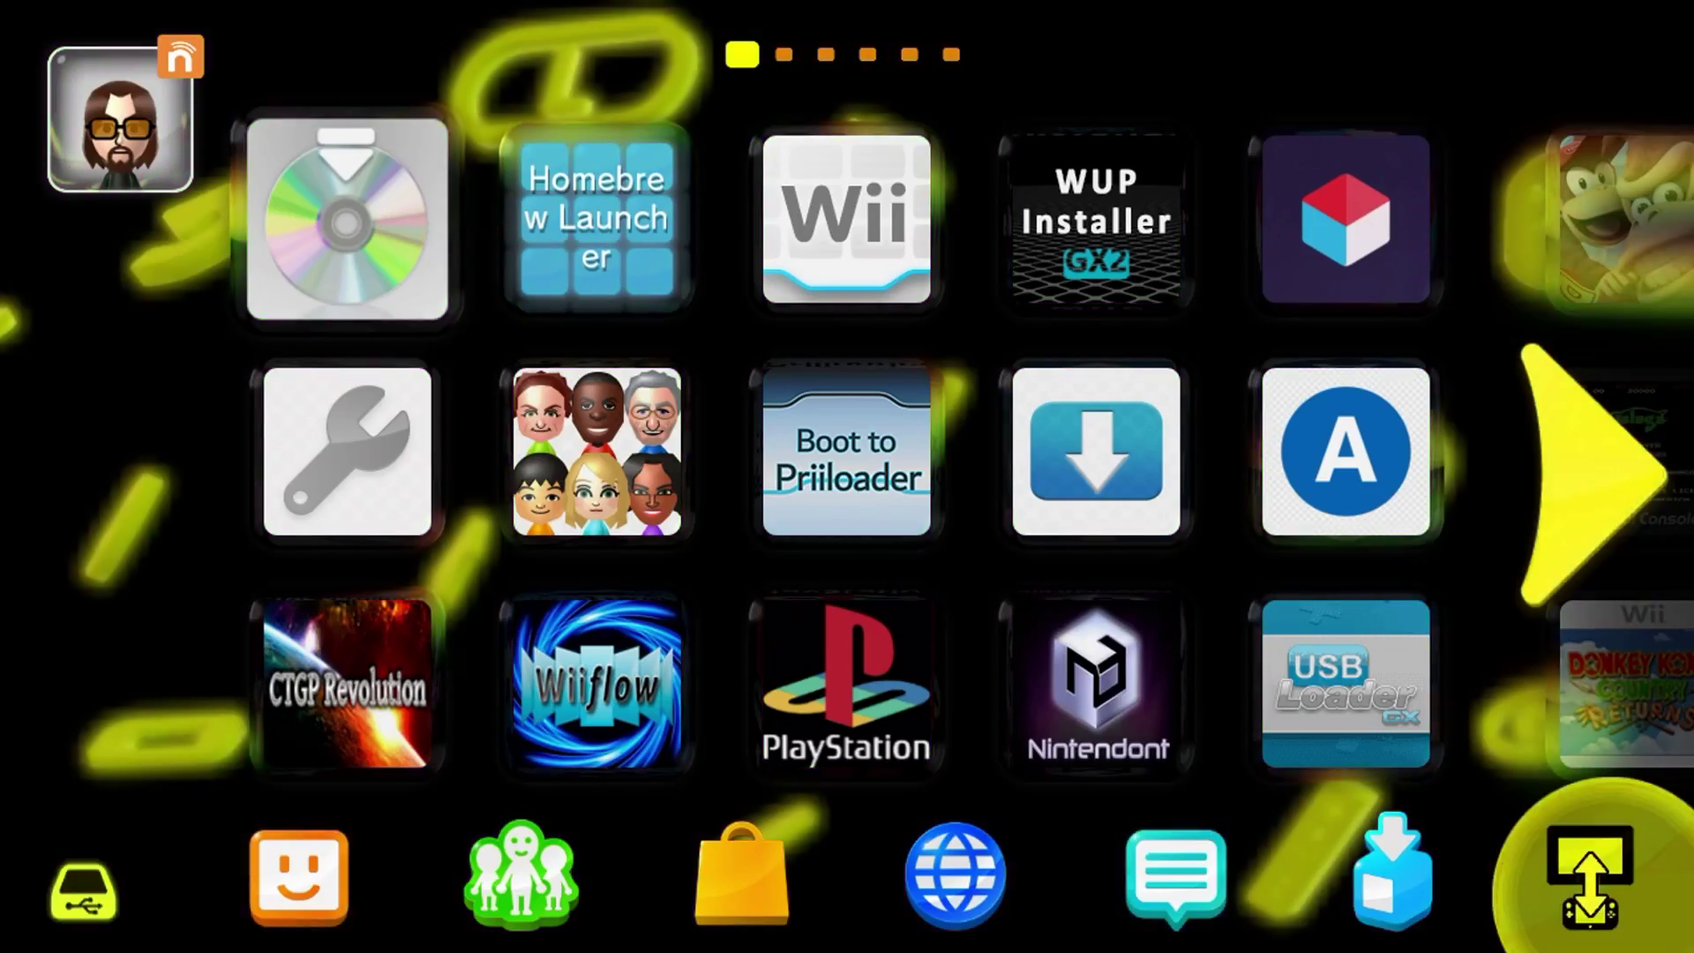
Step: Swap the TV and GamePad displays to view the themed Mii plaza
key("x")
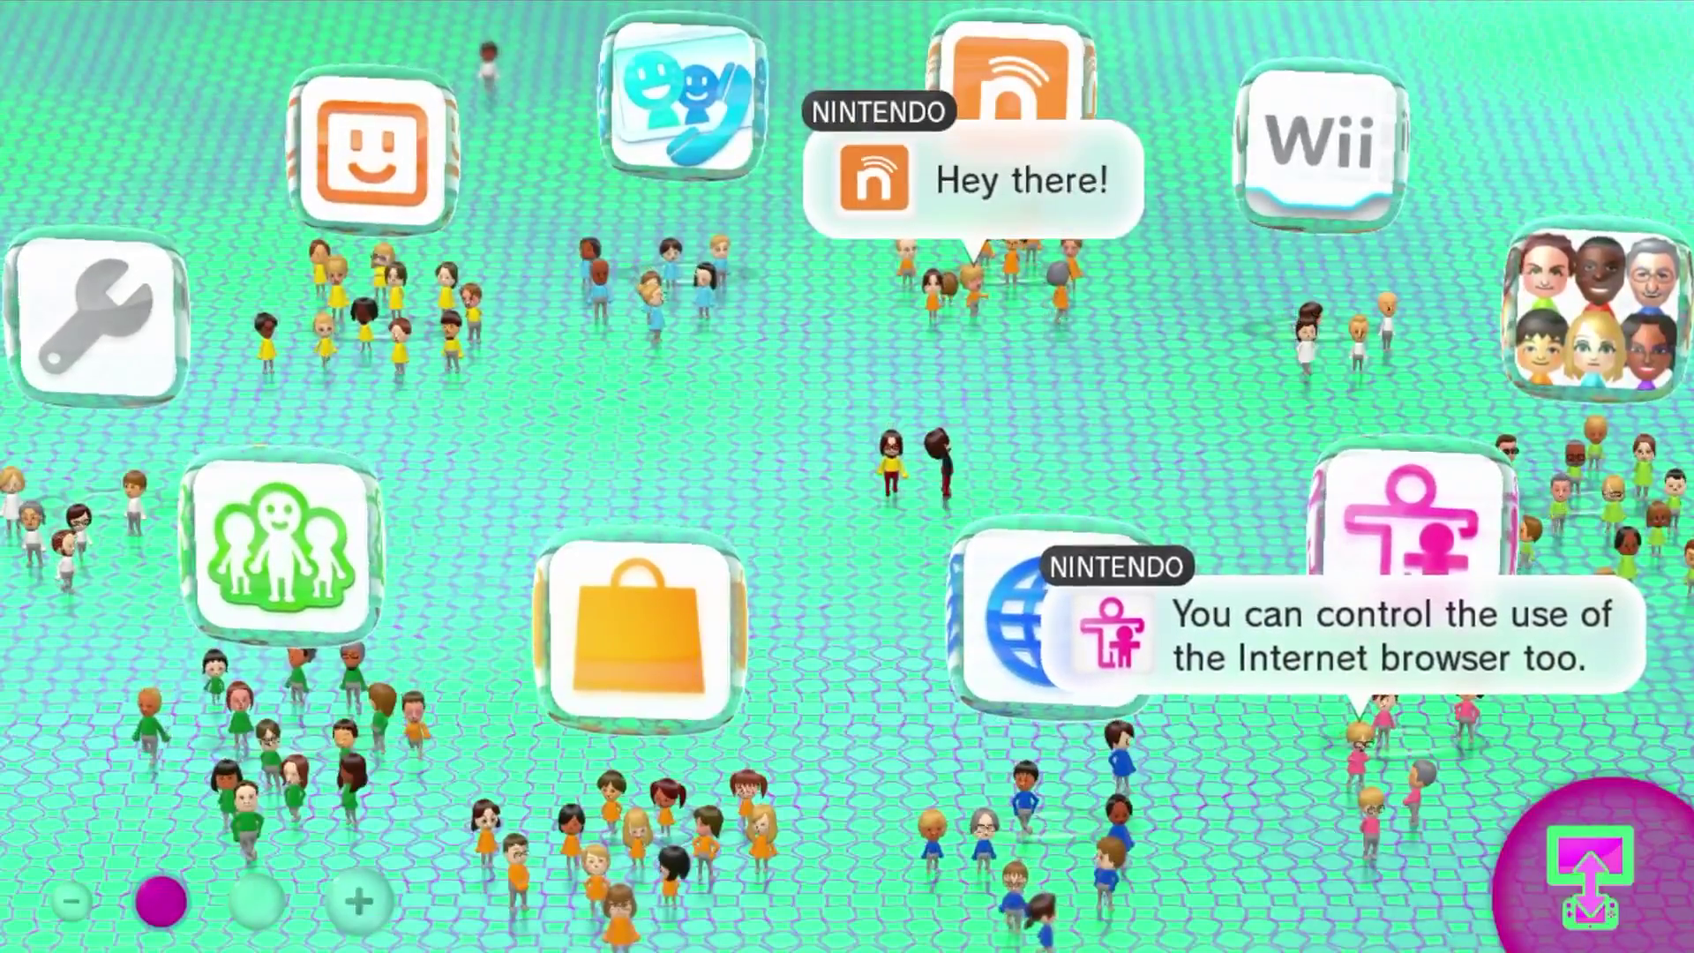